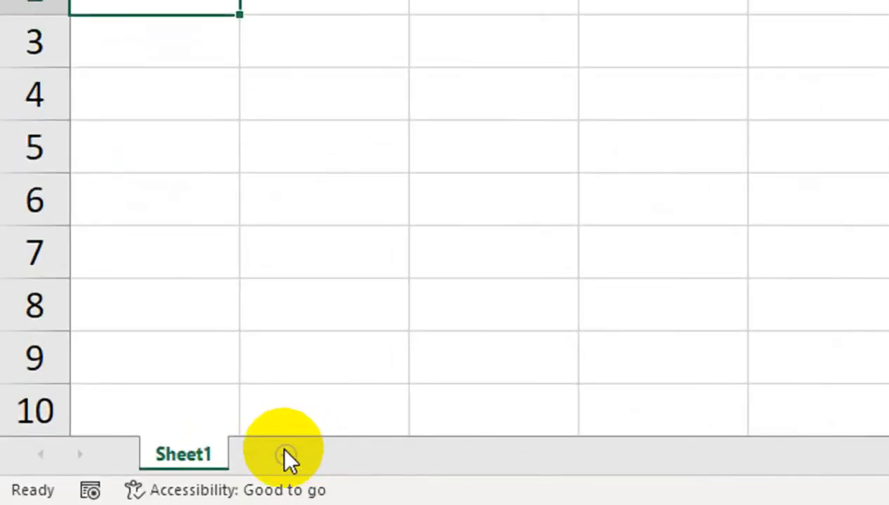
# Add two new worksheets to the workbook and rename the first sheet PAYMENTS.
pyautogui.click(143, 480)
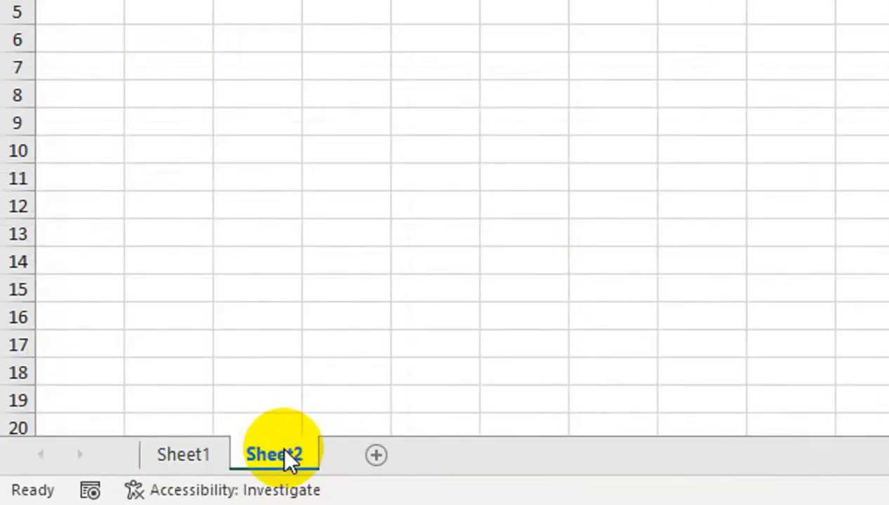
pyautogui.click(187, 480)
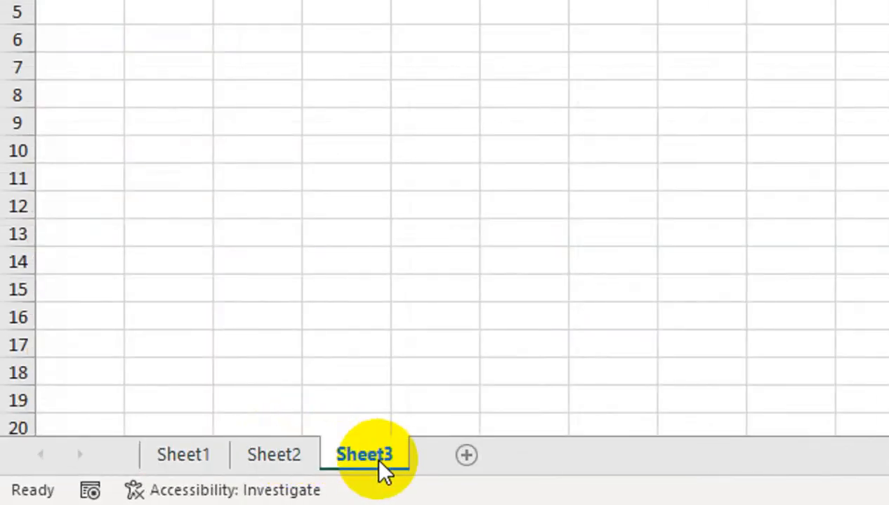
pyautogui.doubleClick(209, 455)
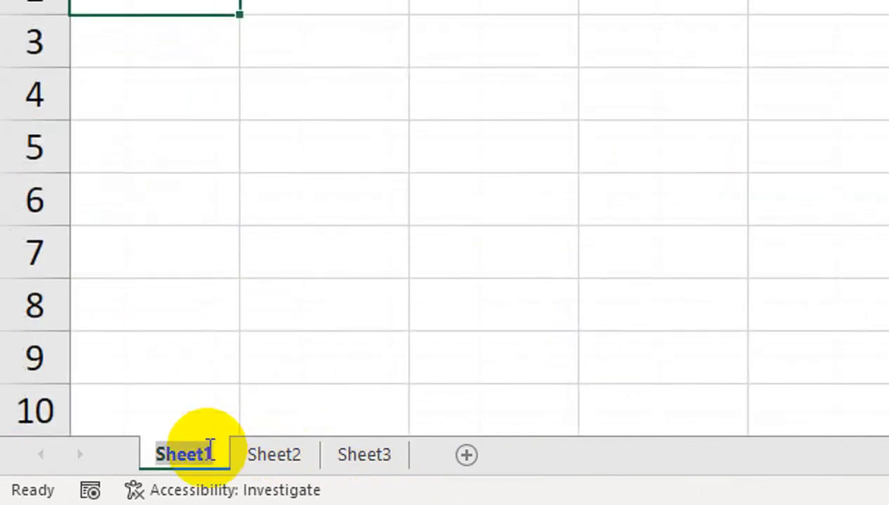
pyautogui.write('pa')
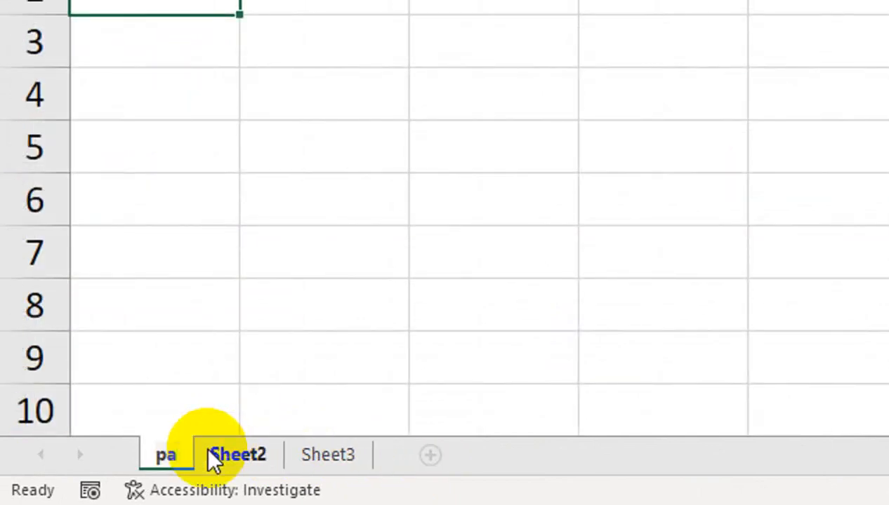
pyautogui.press('BackSpace')
pyautogui.press('BackSpace')
pyautogui.write('PAY')
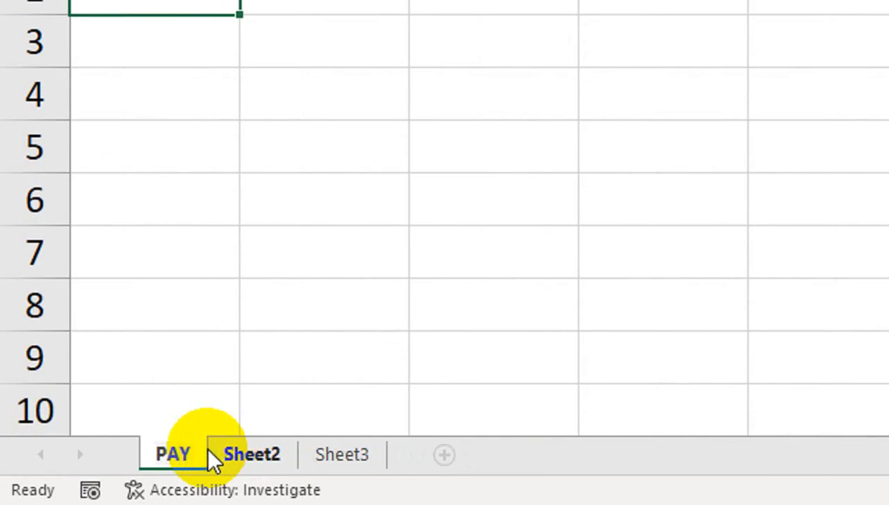
pyautogui.write('MENTS')
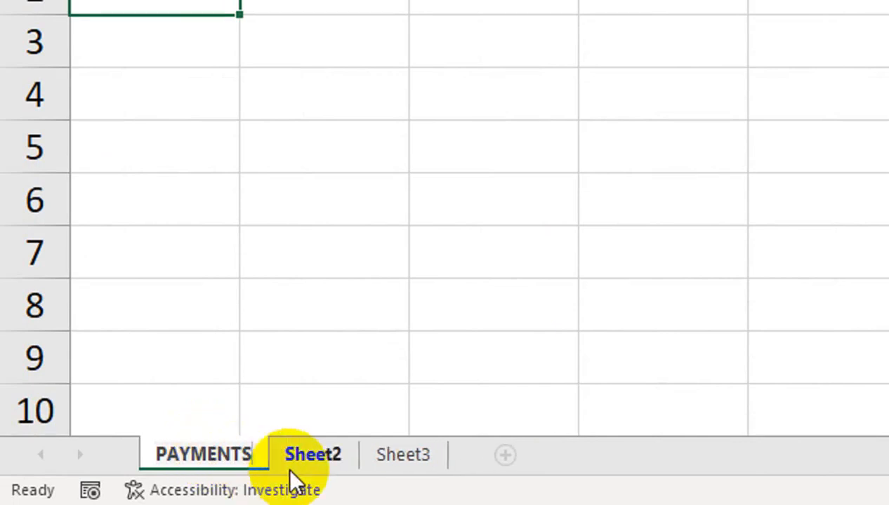
# Rename the second worksheet RECEIPT.
pyautogui.doubleClick(312, 457)
pyautogui.write('RE')
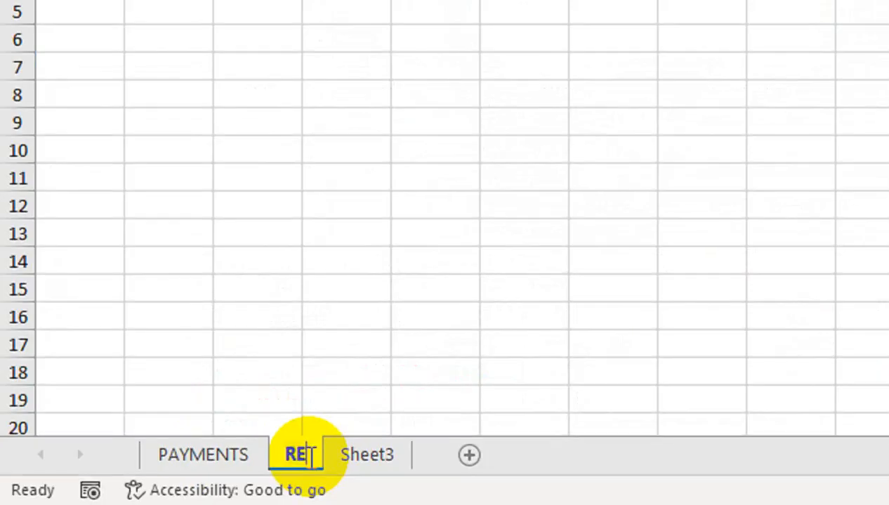
pyautogui.write('CEIPT')
pyautogui.press('Return')
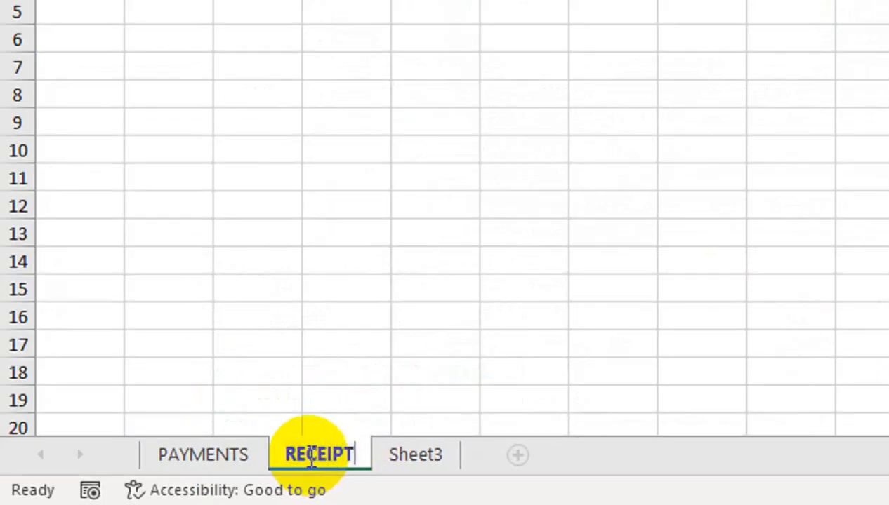
# Rename the third worksheet DAYBOOK and return to the PAYMENTS sheet.
pyautogui.click(429, 463)
pyautogui.doubleClick(430, 467)
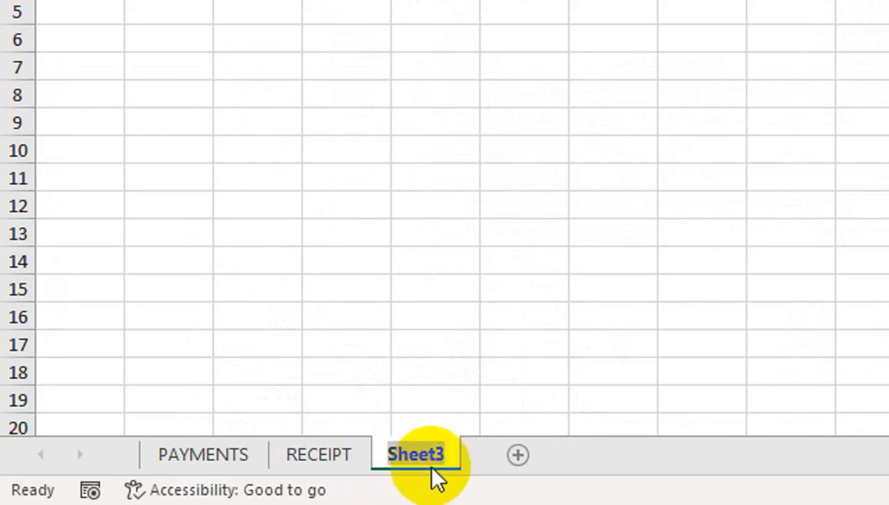
pyautogui.write('DASY')
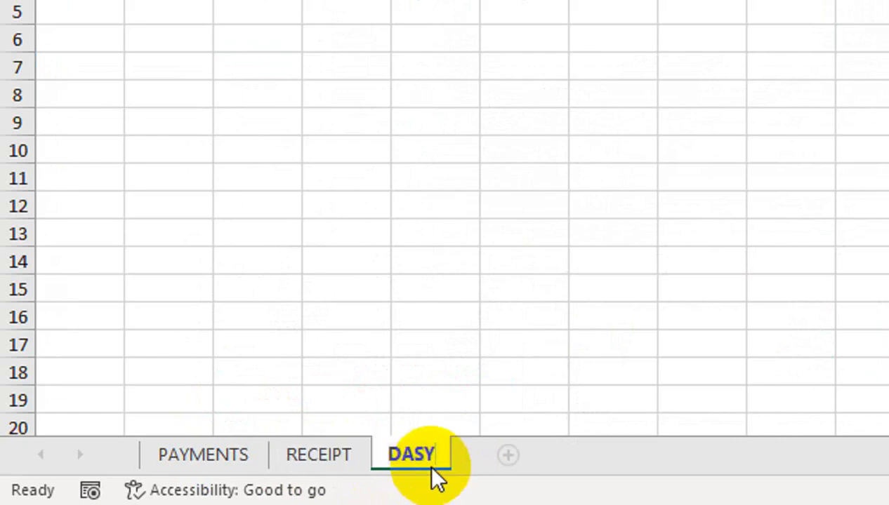
pyautogui.press('BackSpace')
pyautogui.press('BackSpace')
pyautogui.write('YBO')
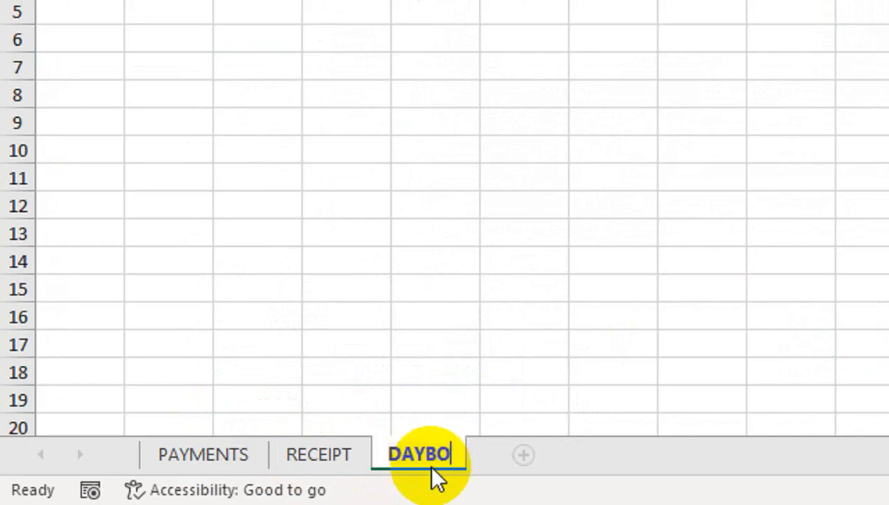
pyautogui.write('OK')
pyautogui.click(262, 457)
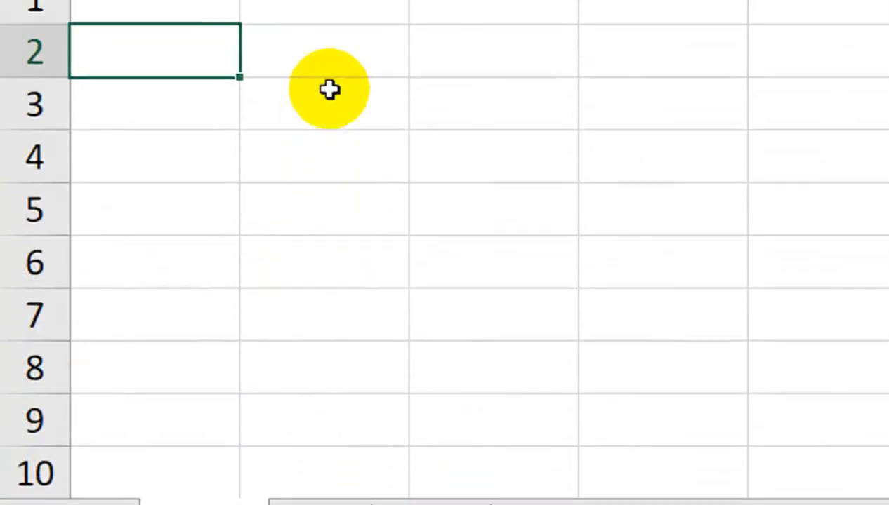
# Enter COMPUTER LAB in cell B2 of the PAYMENTS sheet.
pyautogui.click(343, 127)
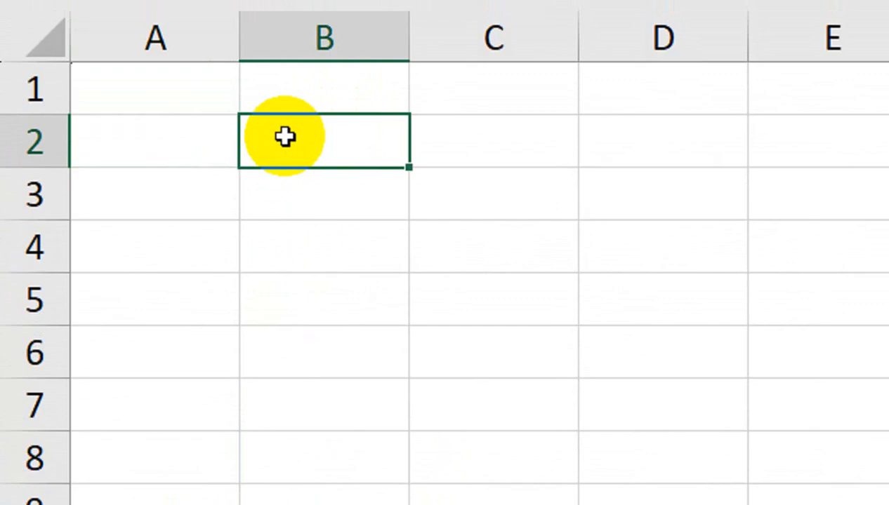
pyautogui.write('CCMKPUTE')
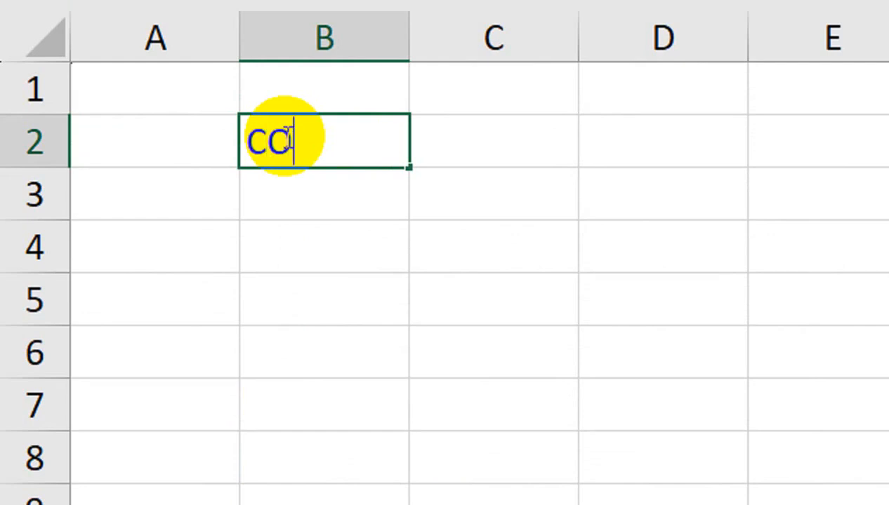
pyautogui.press('BackSpace')
pyautogui.press('BackSpace')
pyautogui.press('BackSpace')
pyautogui.press('BackSpace')
pyautogui.press('BackSpace')
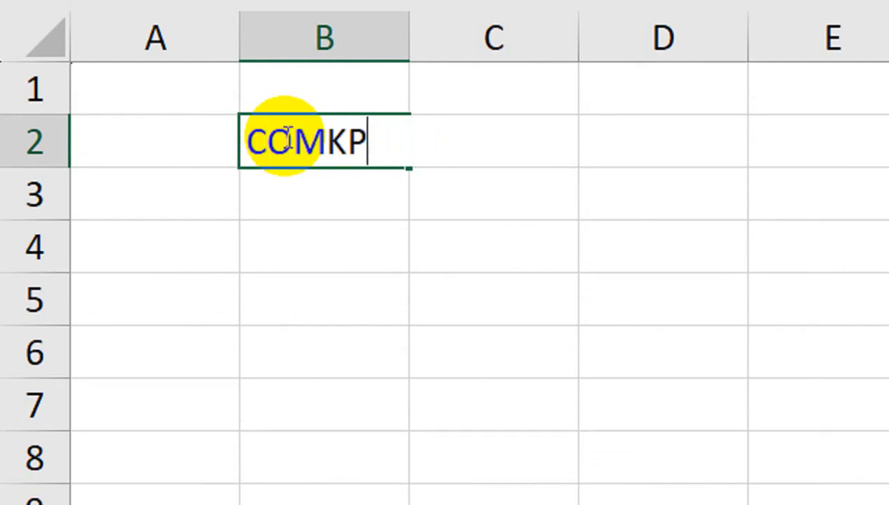
pyautogui.write('PUTER LAB')
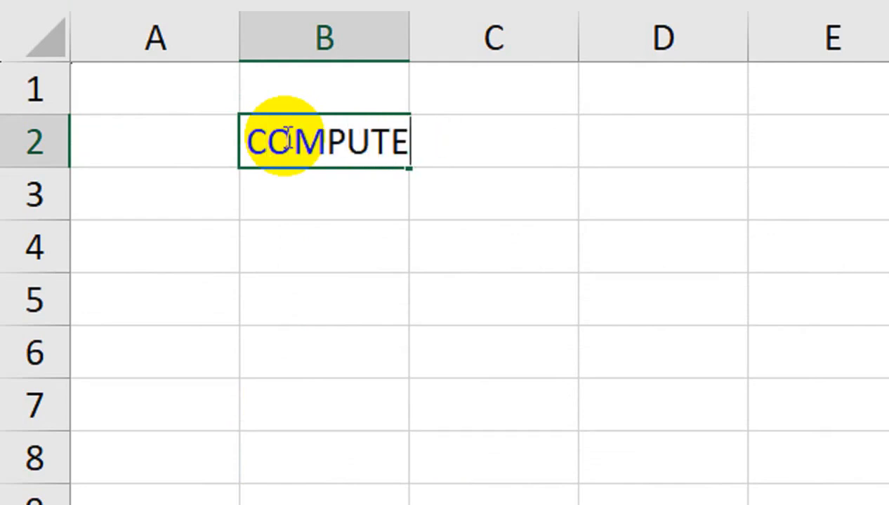
pyautogui.press('Return')
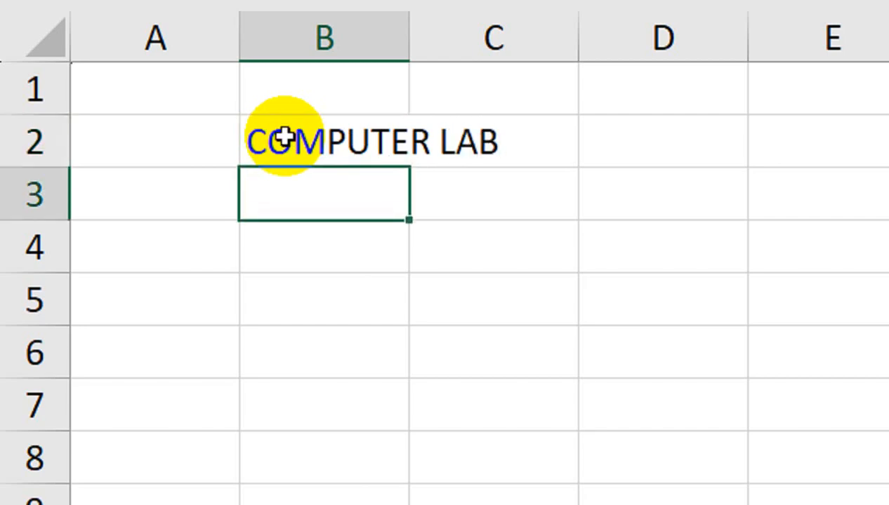
# AutoFit the width of column B to the text in cell B2.
pyautogui.click(283, 138)
pyautogui.hotkey('alt', 'h')
pyautogui.press('o')
pyautogui.press('i')
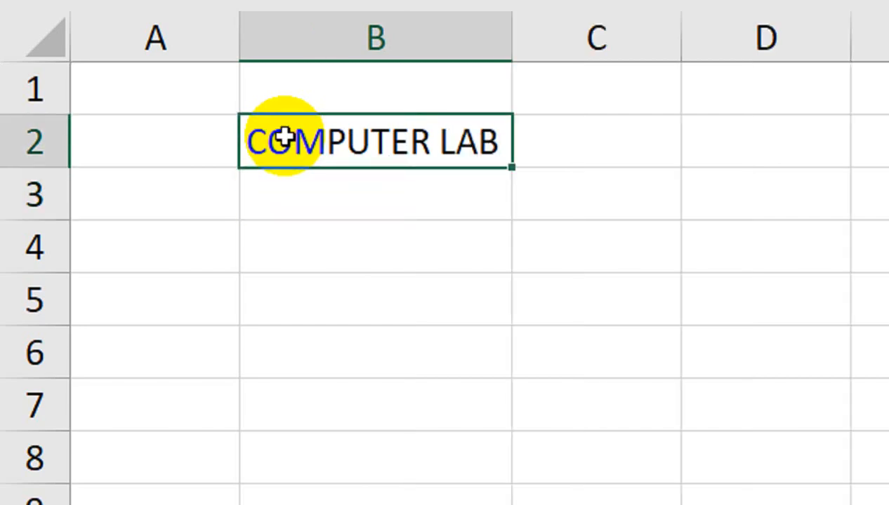
pyautogui.press('Left')
# Replace the text in cell B2 with GRAPHICS LAB and enter LANGUAGE in cell B3.
pyautogui.click(283, 138)
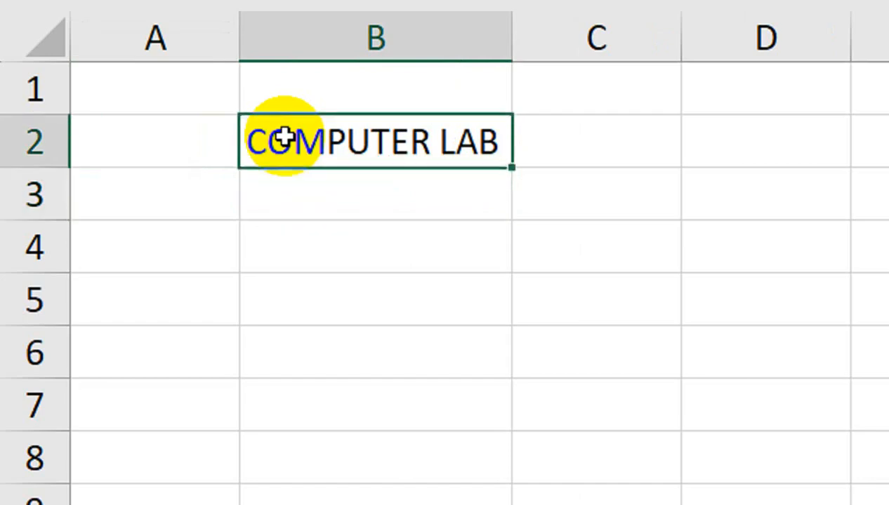
pyautogui.write('GRAPHI')
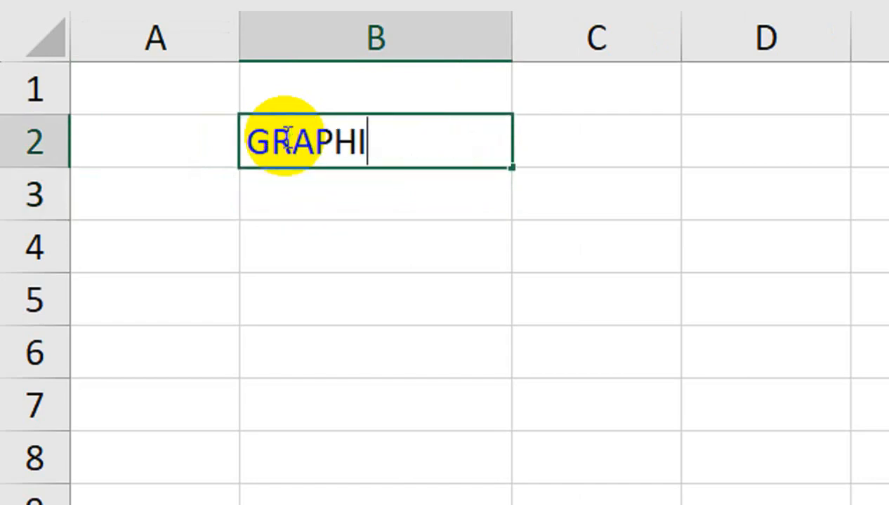
pyautogui.write('CS LAB')
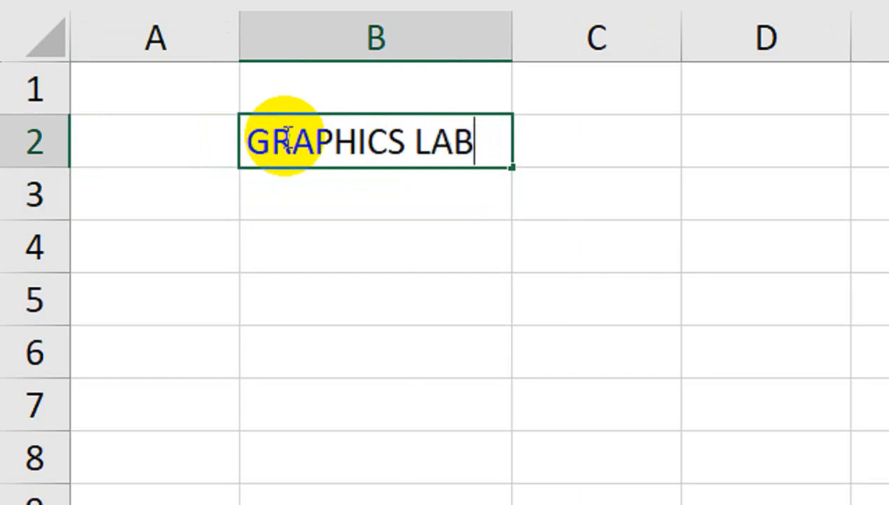
pyautogui.press('Return')
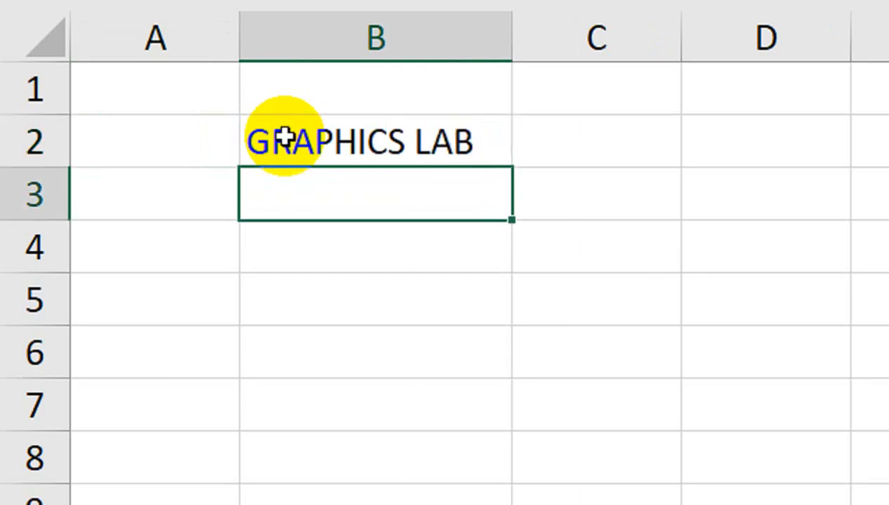
pyautogui.write('LANGU')
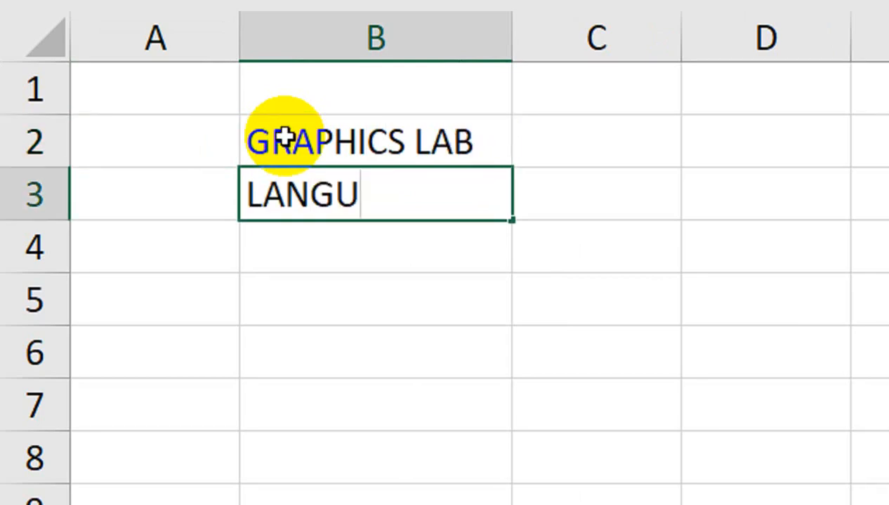
pyautogui.write('AGE')
pyautogui.press('Return')
# Enter ACTIVITY BOOK as the next list item in cell B4.
pyautogui.write('AC')
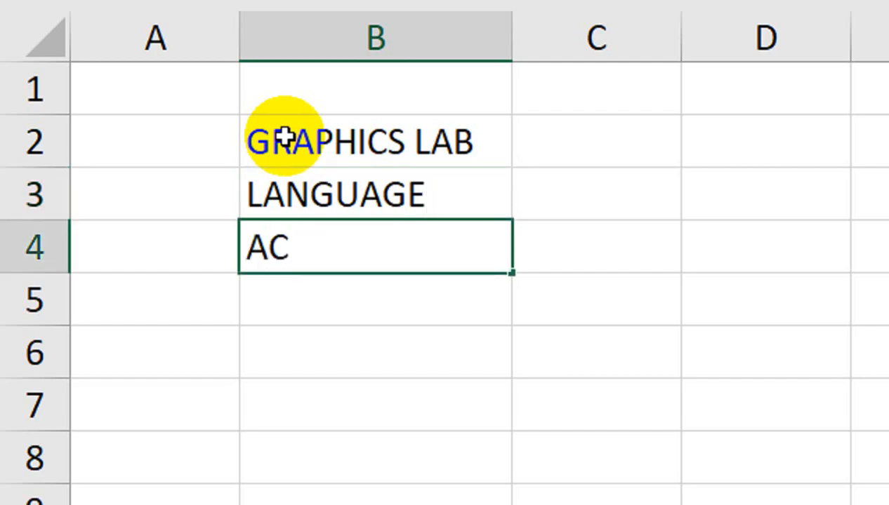
pyautogui.write('TIVITY BOK')
pyautogui.press('BackSpace')
pyautogui.write('OK')
pyautogui.press('Return')
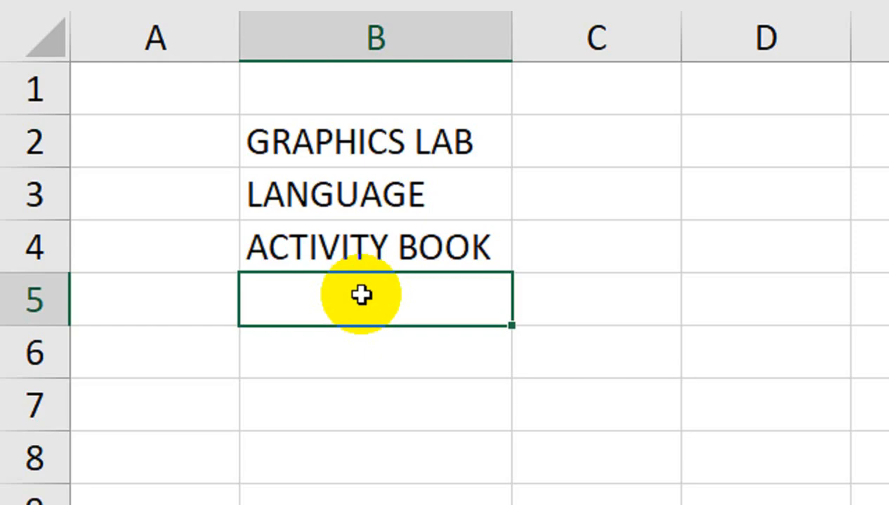
# Complete the list with ACCOUNTS in B5, NOTES in B6 and CERTIFICATE in B7.
pyautogui.write('ACCOUNTS')
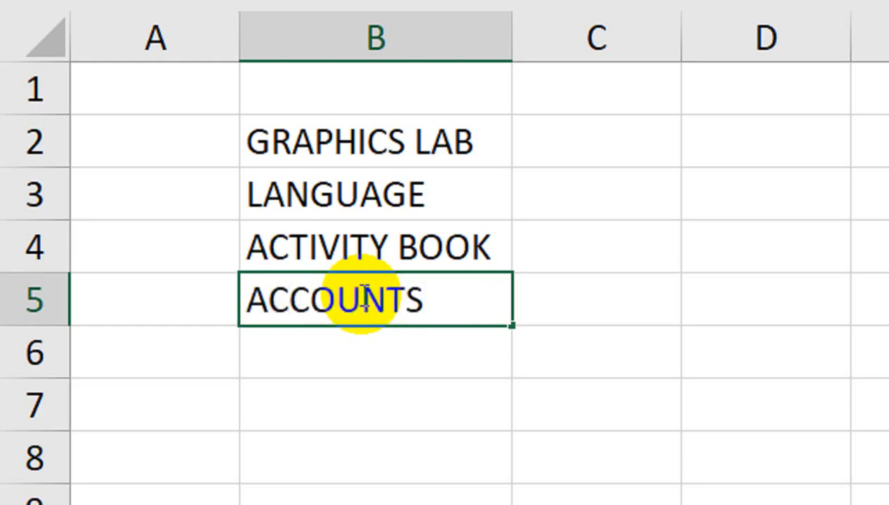
pyautogui.press('Return')
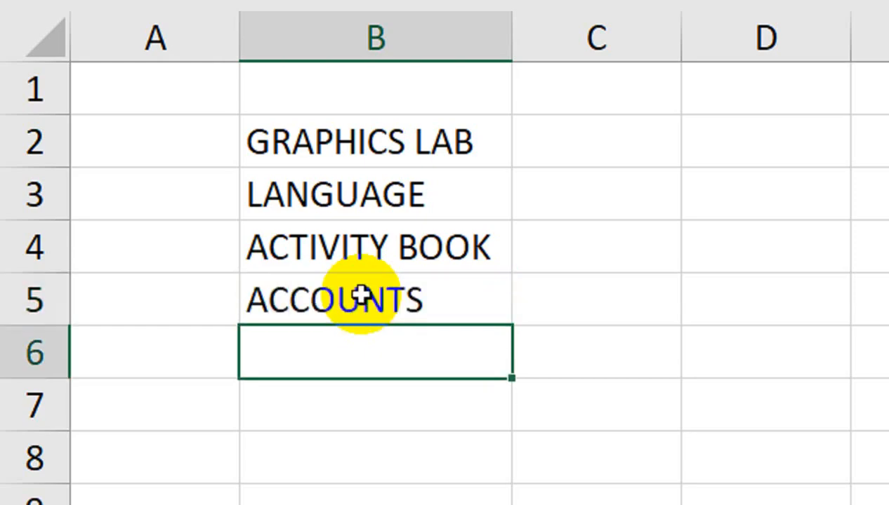
pyautogui.write('NOTES')
pyautogui.press('Return')
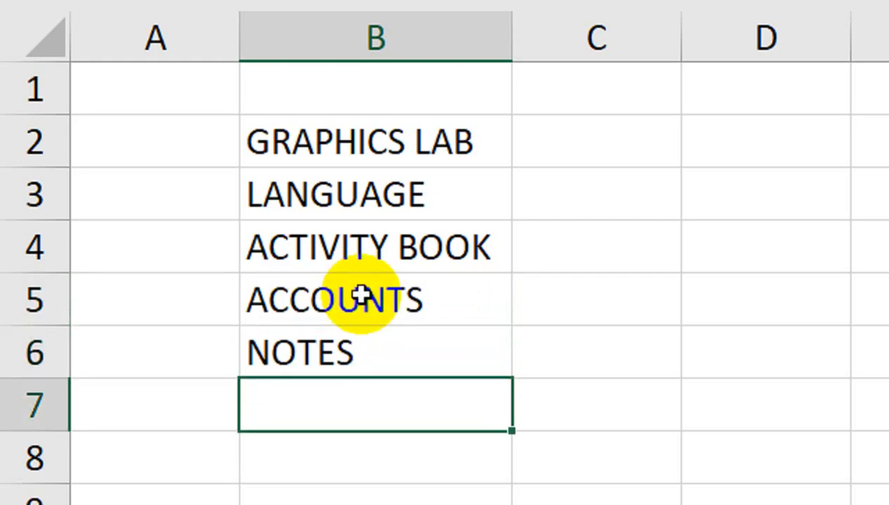
pyautogui.write('CERTIFICATE')
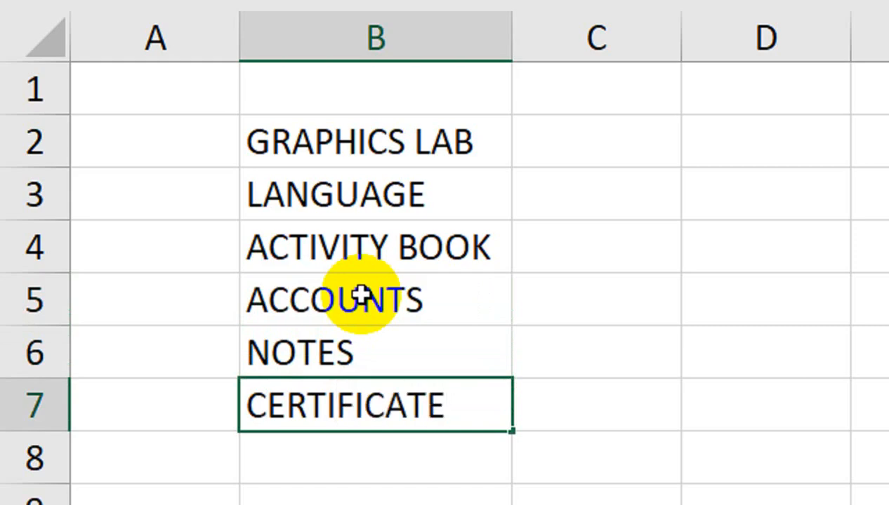
pyautogui.press('Return')
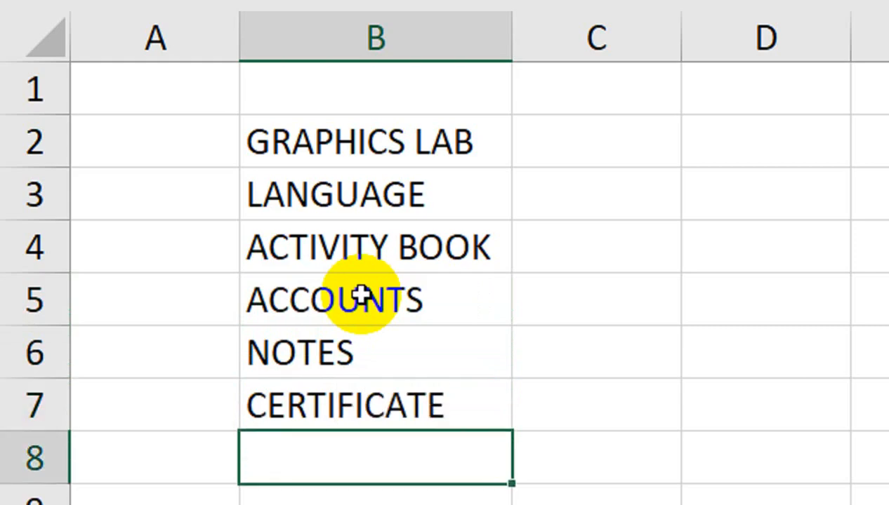
# Move the list from B2:B7 to S1:S6 and name the moved range LIST.
pyautogui.moveTo(368, 140); pyautogui.dragTo(334, 392)
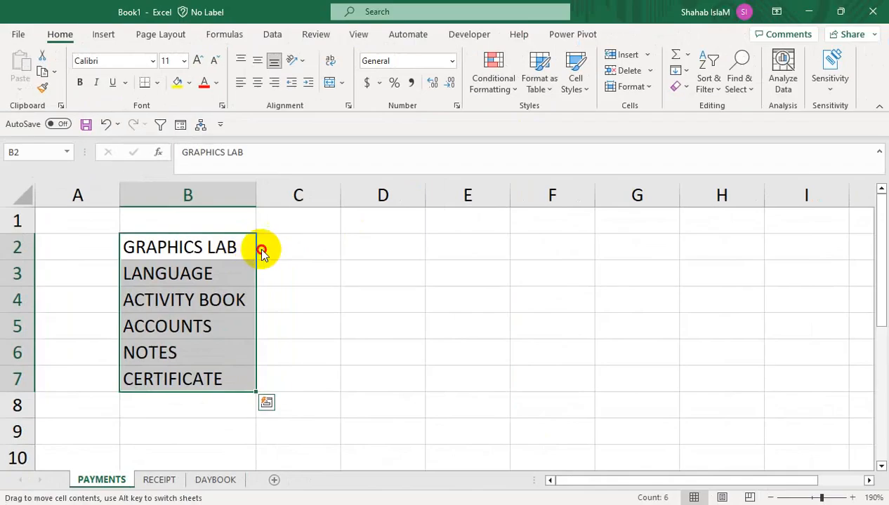
pyautogui.moveTo(511, 130); pyautogui.dragTo(408, 226)
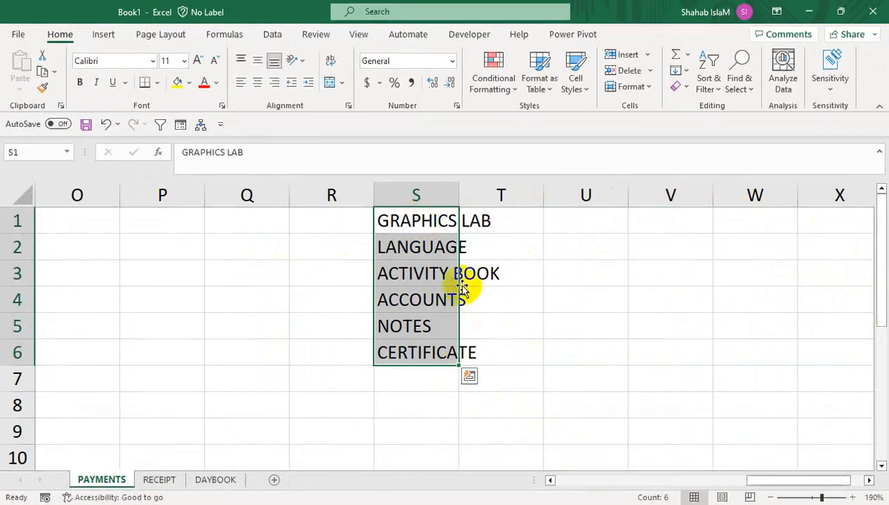
pyautogui.click(26, 151)
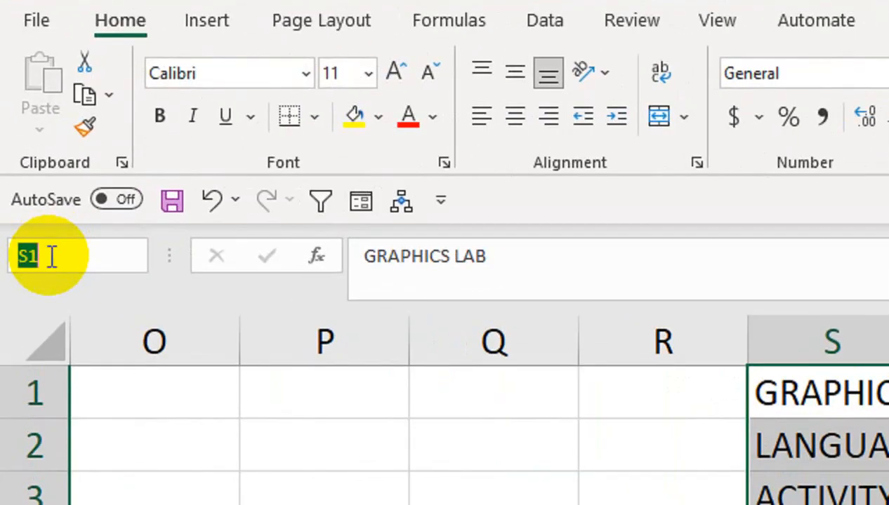
pyautogui.write('LIST')
pyautogui.press('Return')
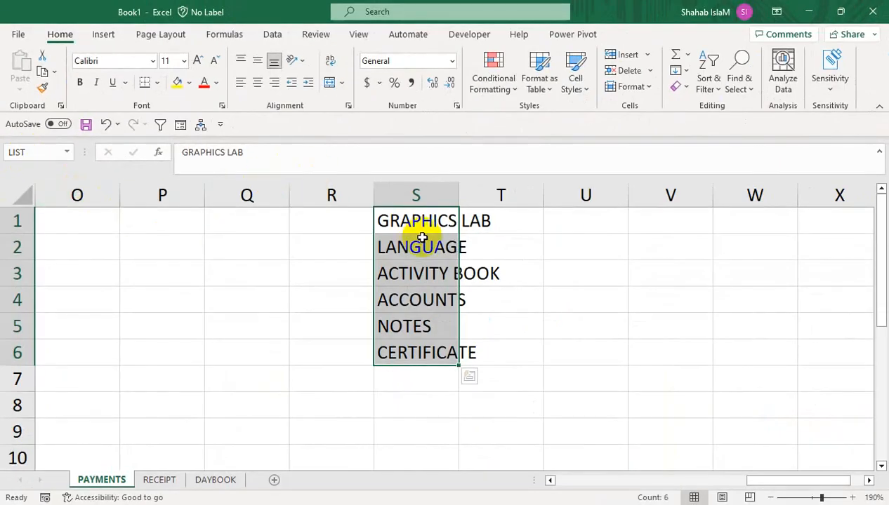
pyautogui.click(491, 300)
pyautogui.moveTo(804, 477); pyautogui.dragTo(557, 470)
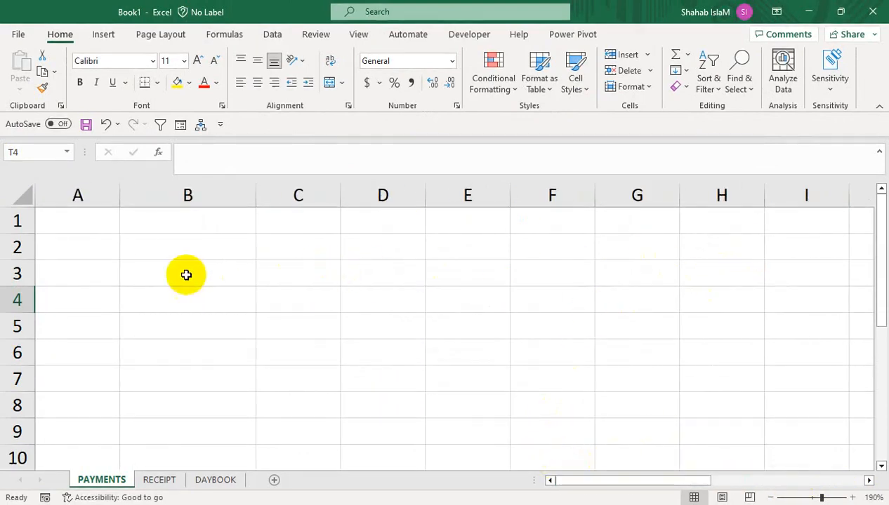
# Start a payment method list on the PAYMENTS sheet with CASH in cell B2 and CARD in B3.
pyautogui.click(144, 250)
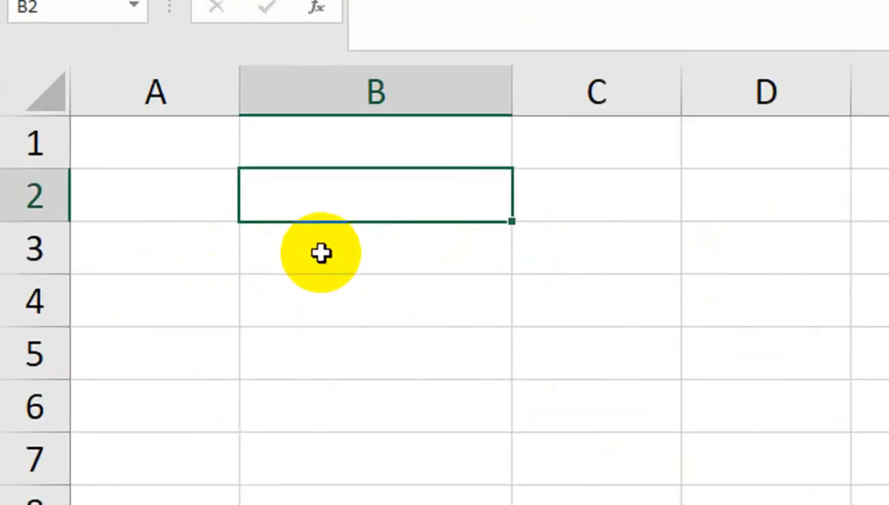
pyautogui.write('CASH')
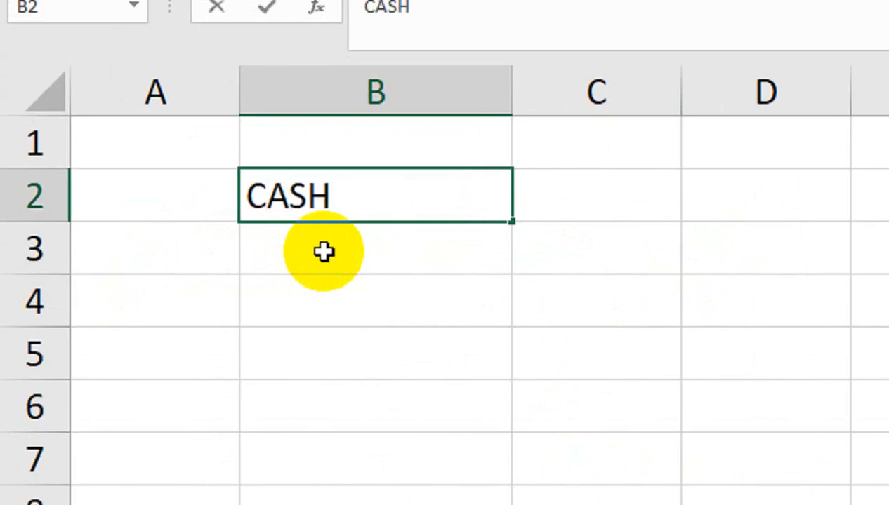
pyautogui.press('Return')
pyautogui.write('CARD')
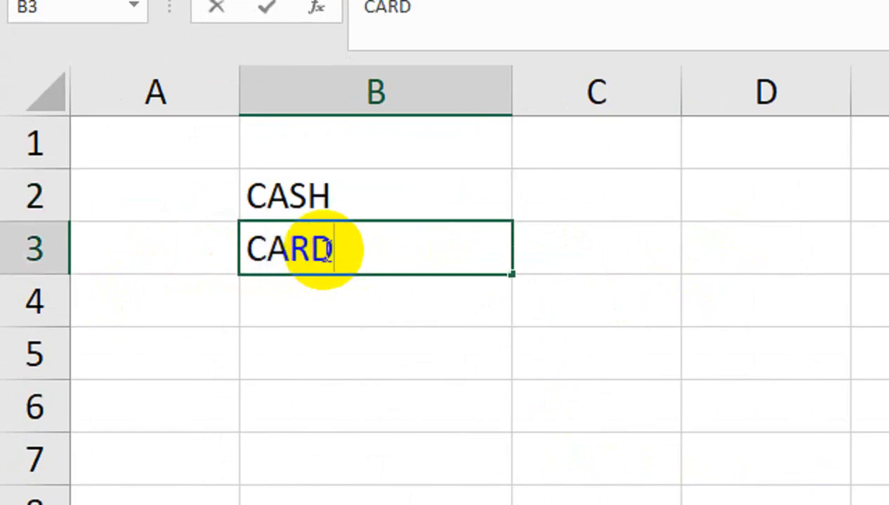
pyautogui.press('Return')
# Complete the payment method list with ONLINE in cell B4 and PAYTM in B5.
pyautogui.write('ON')
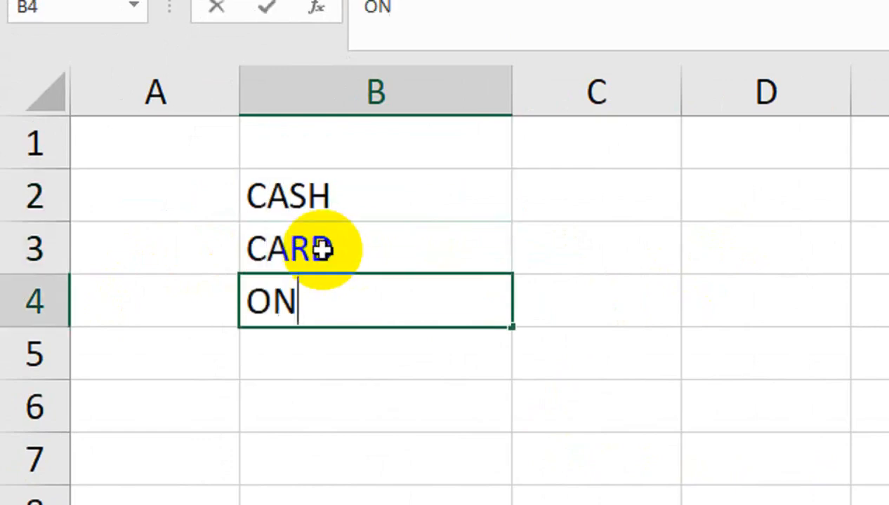
pyautogui.write('LINB=')
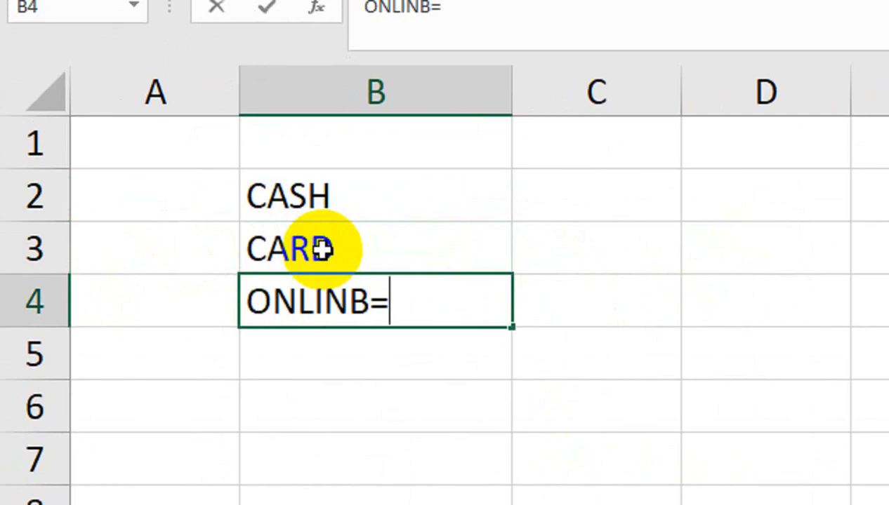
pyautogui.press('BackSpace')
pyautogui.press('BackSpace')
pyautogui.write('E')
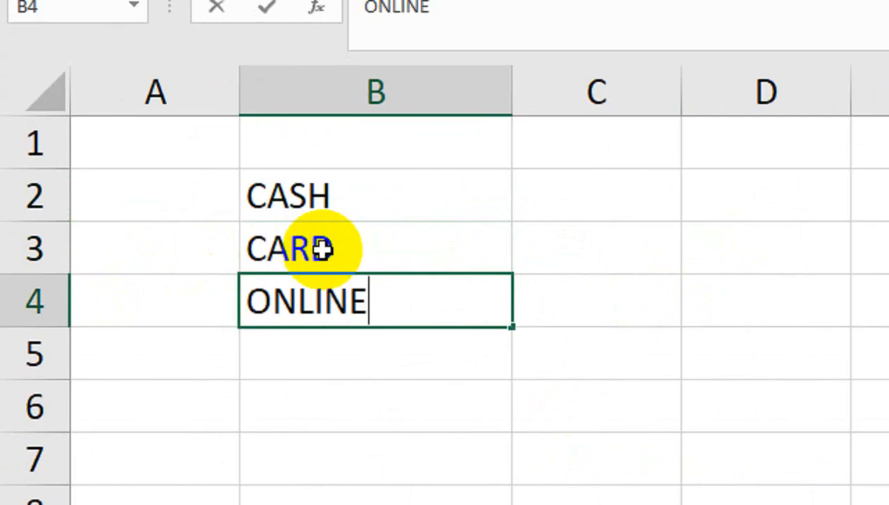
pyautogui.press('Return')
pyautogui.write('PAYTM')
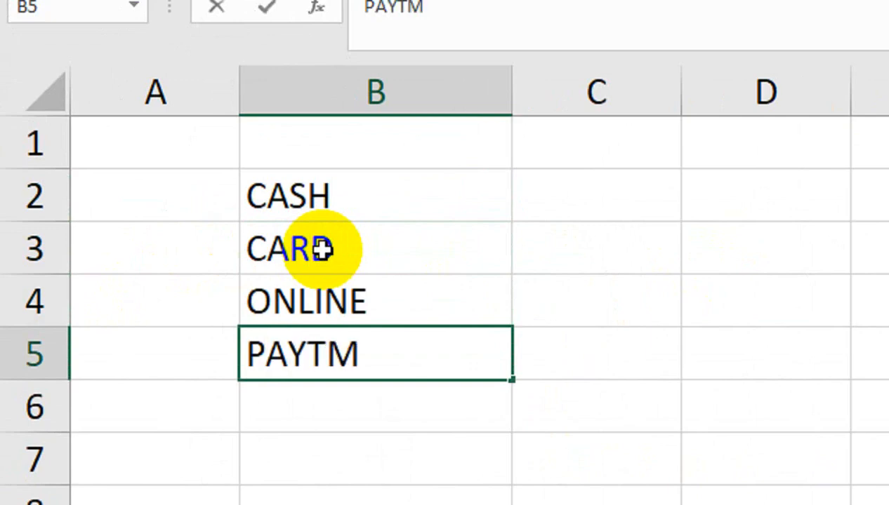
pyautogui.press('Return')
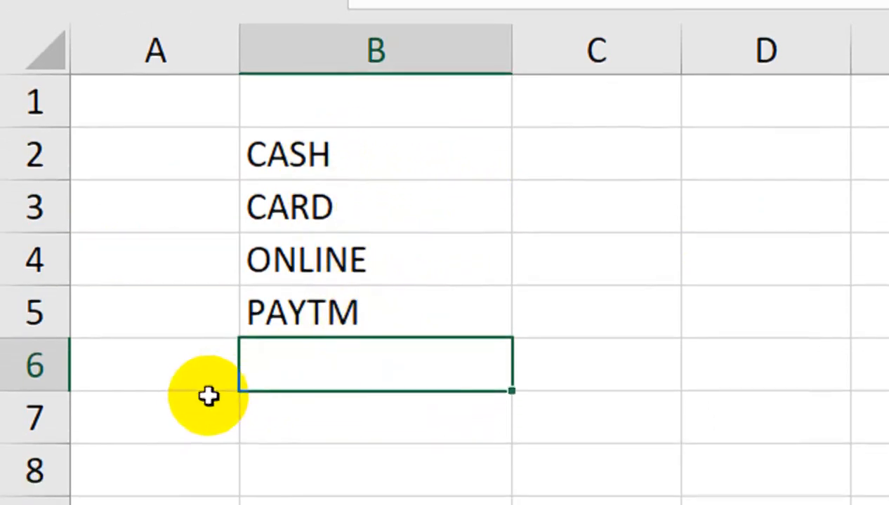
# Enter the column headings Sn in cell A7 and Date in B7.
pyautogui.click(187, 458)
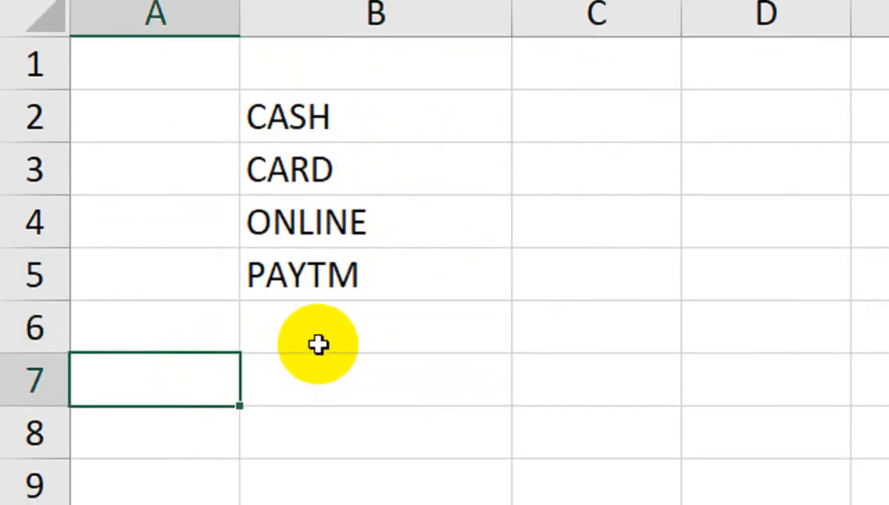
pyautogui.write('Sn')
pyautogui.press('Tab')
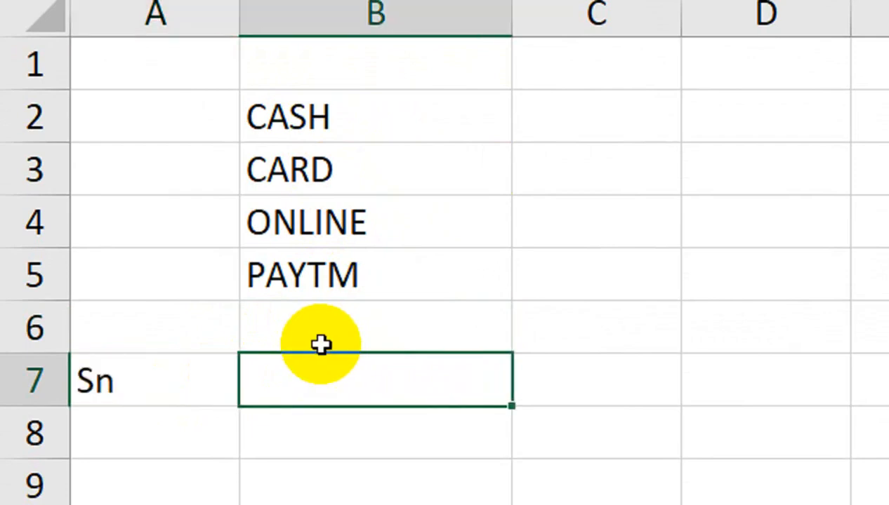
pyautogui.write('date')
pyautogui.press('Tab')
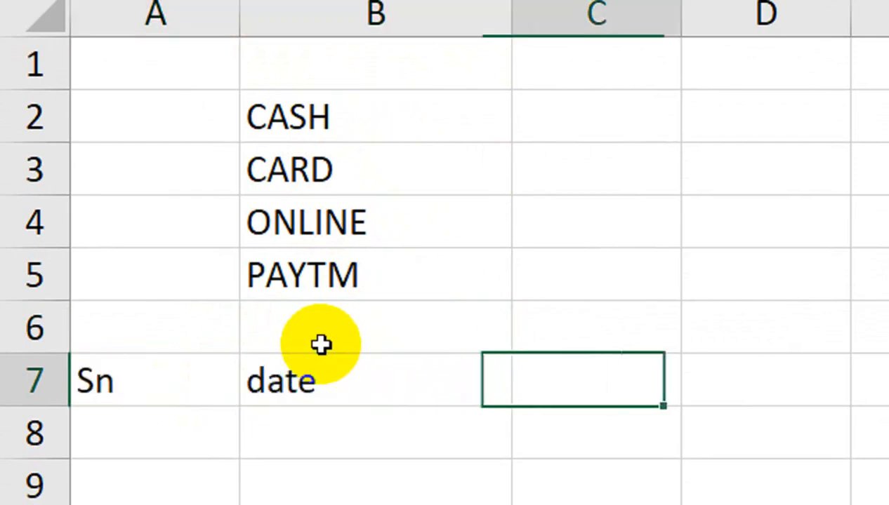
pyautogui.hotkey('shift', 'Tab')
pyautogui.write('Da')
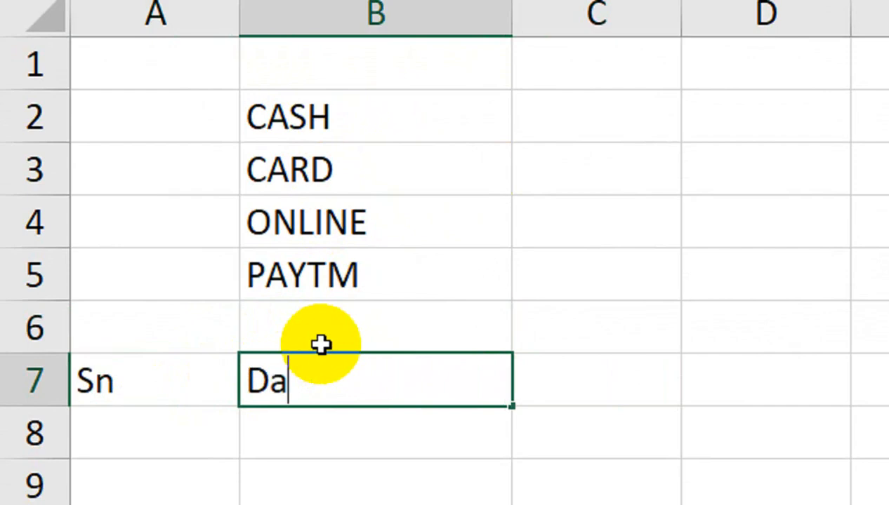
pyautogui.write('te')
pyautogui.press('Tab')
# Move the Date heading from B7 to C7 and enter Day in B7.
pyautogui.press('Left')
pyautogui.hotkey('ctrl', 'x')
pyautogui.press('Right')
pyautogui.hotkey('ctrl', 'v')
pyautogui.press('Left')
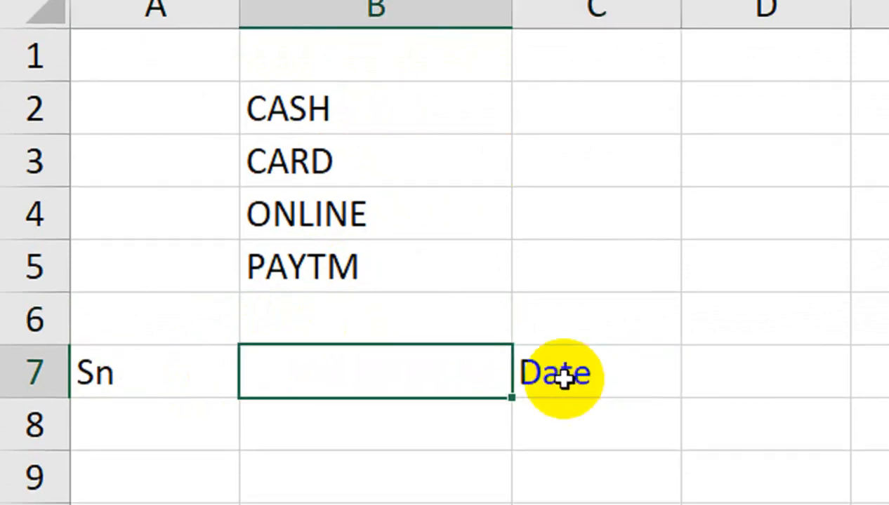
pyautogui.write('Day')
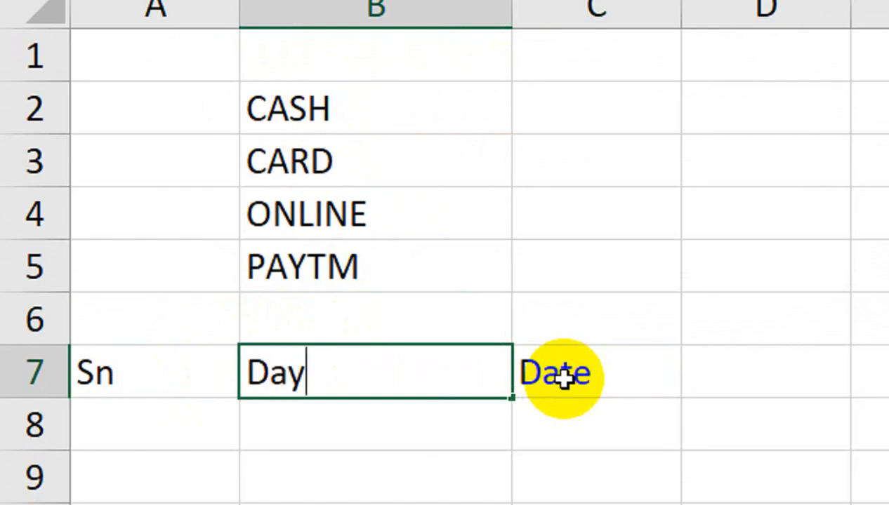
pyautogui.press('Tab')
# Enter Particulars as the column heading in cell D7.
pyautogui.press('Right')
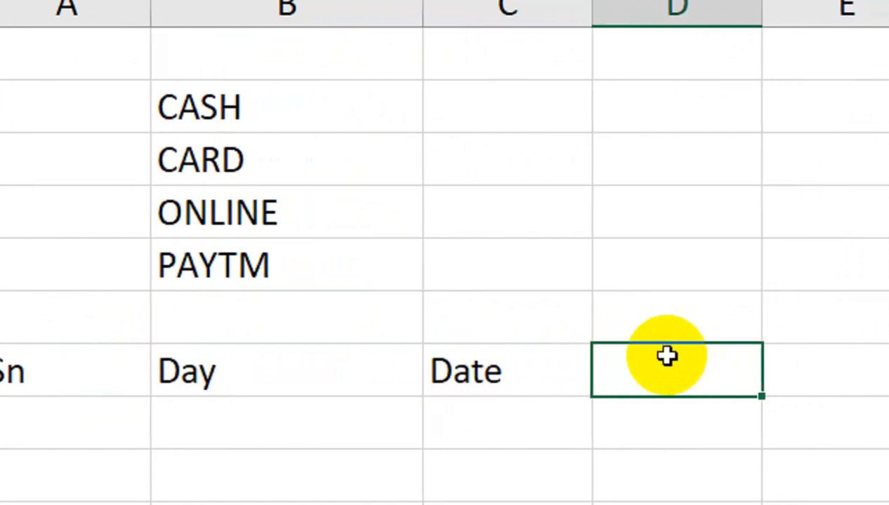
pyautogui.write('Part')
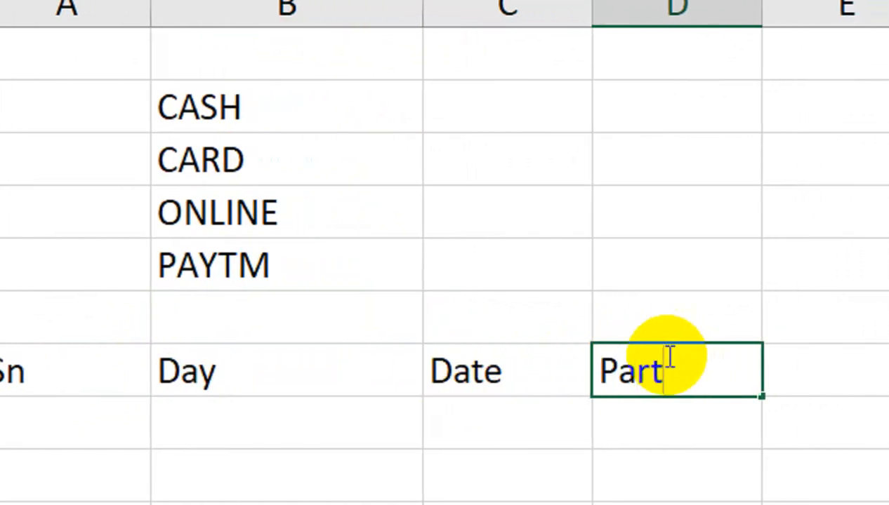
pyautogui.write('icular')
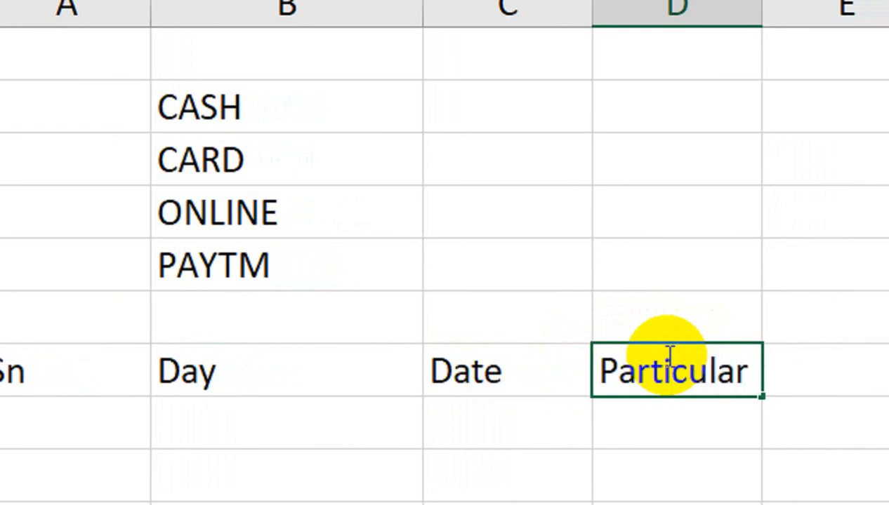
pyautogui.press('BackSpace')
pyautogui.press('BackSpace')
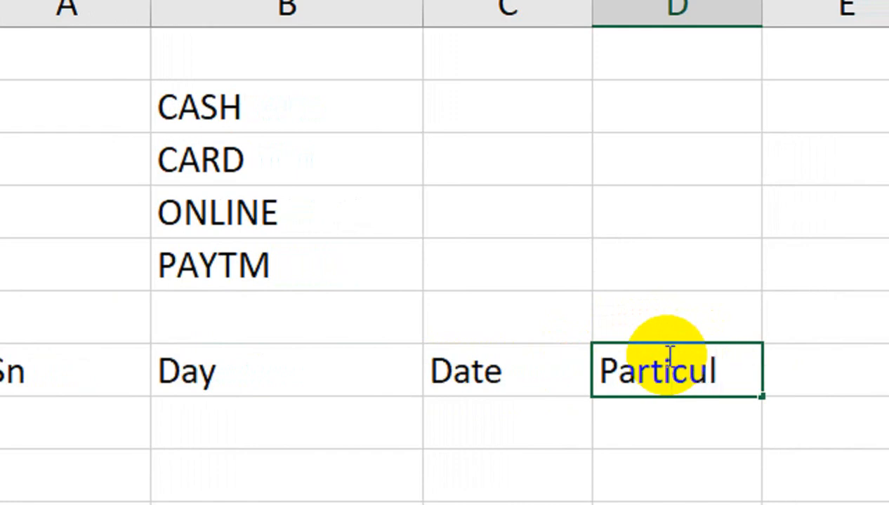
pyautogui.write('ars')
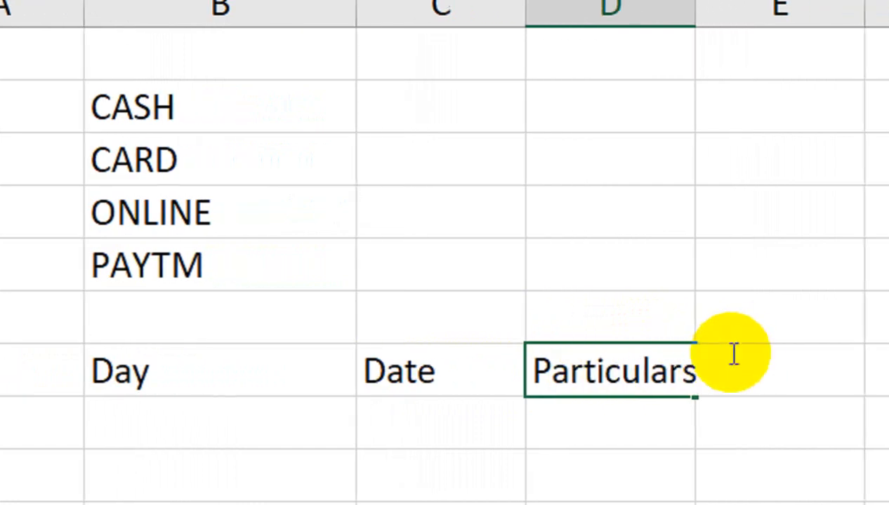
# Enter the heading Receipt amt. in cell E7 and fit columns D and E to their contents.
pyautogui.click(764, 424)
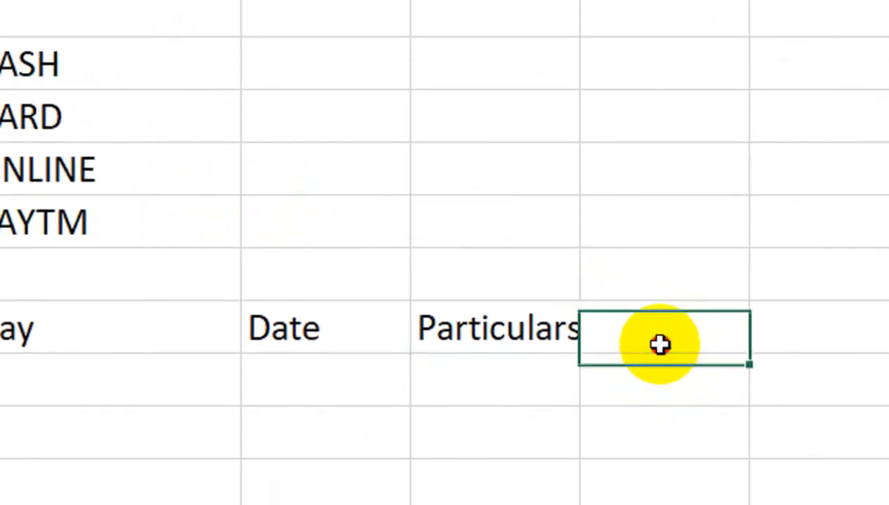
pyautogui.write('e')
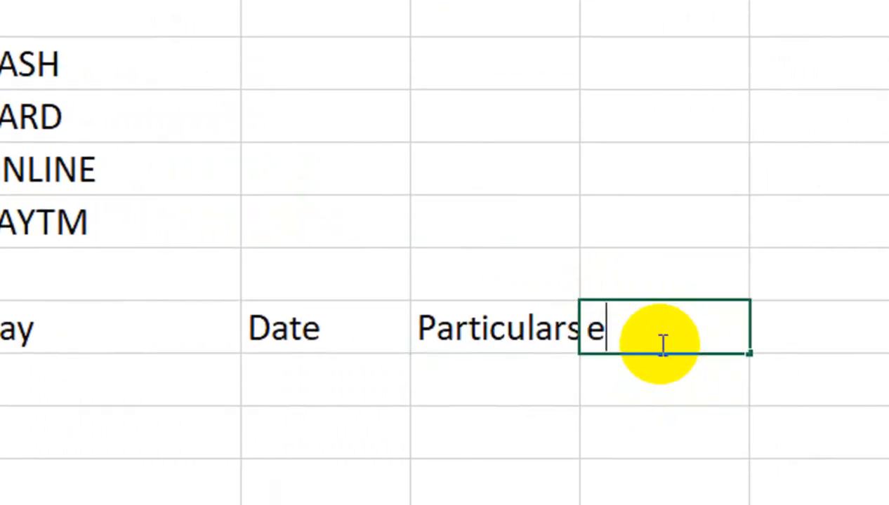
pyautogui.press('BackSpace')
pyautogui.write('ReceiptAm')
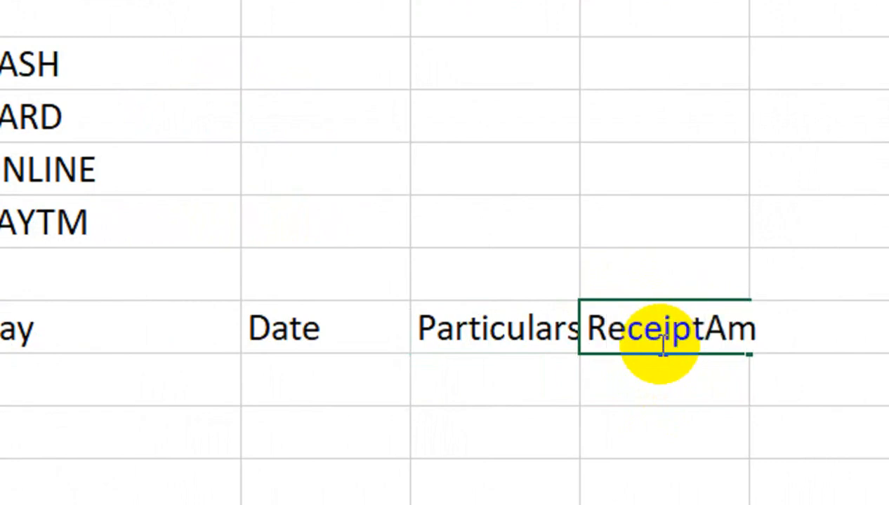
pyautogui.press('BackSpace')
pyautogui.press('BackSpace')
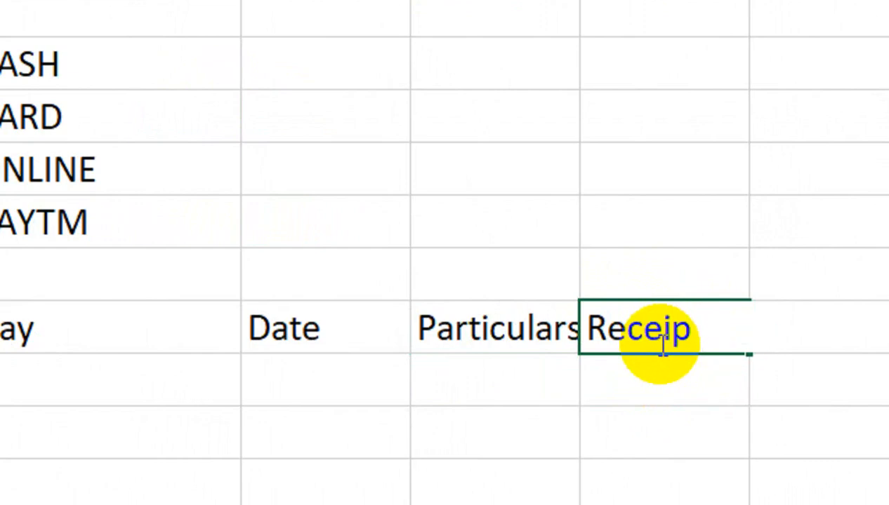
pyautogui.write('amt.')
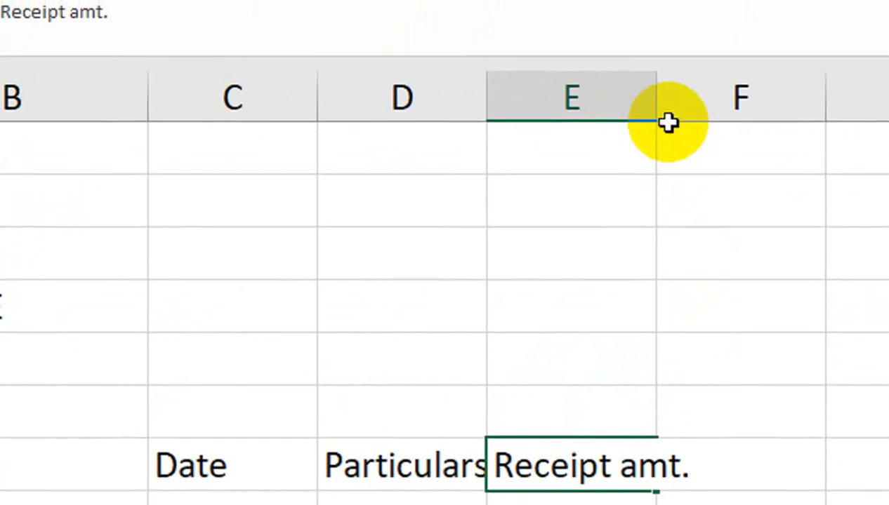
pyautogui.doubleClick(654, 124)
pyautogui.click(655, 124)
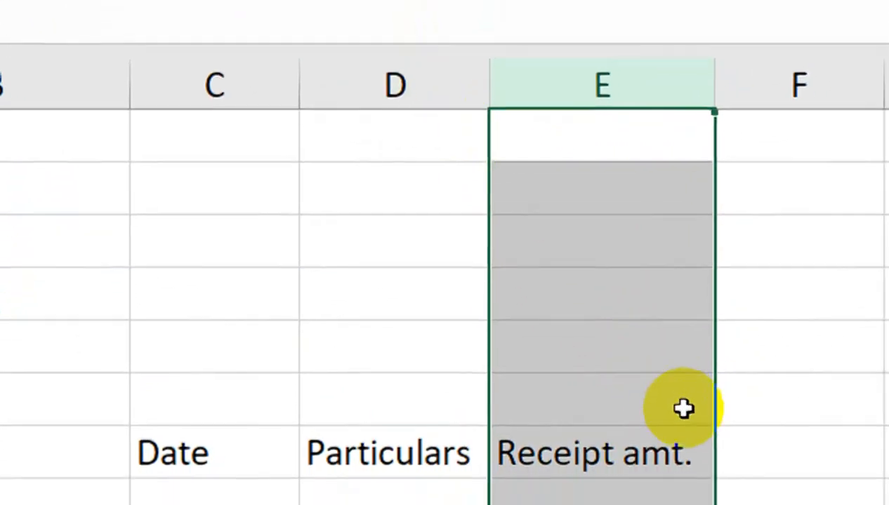
# Change the heading in cell E7 to Receipt Method.
pyautogui.click(758, 487)
pyautogui.click(513, 378)
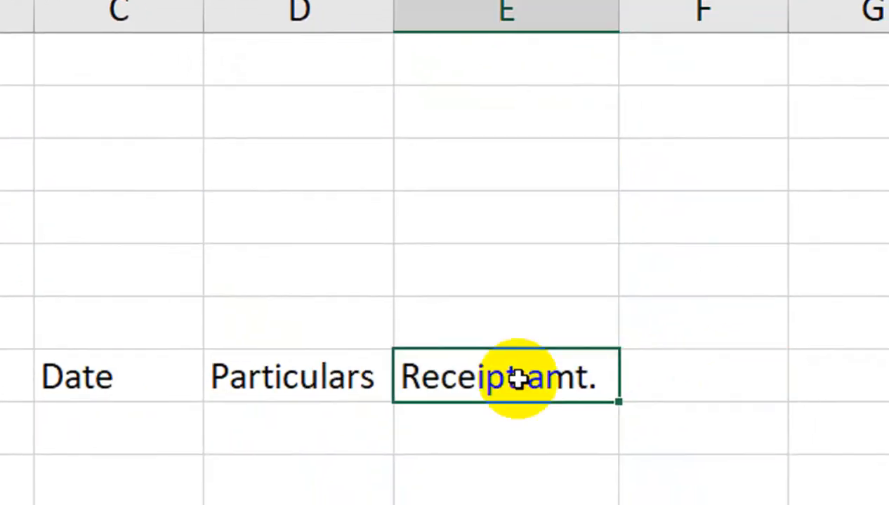
pyautogui.press('BackSpace')
pyautogui.press('BackSpace')
pyautogui.press('BackSpace')
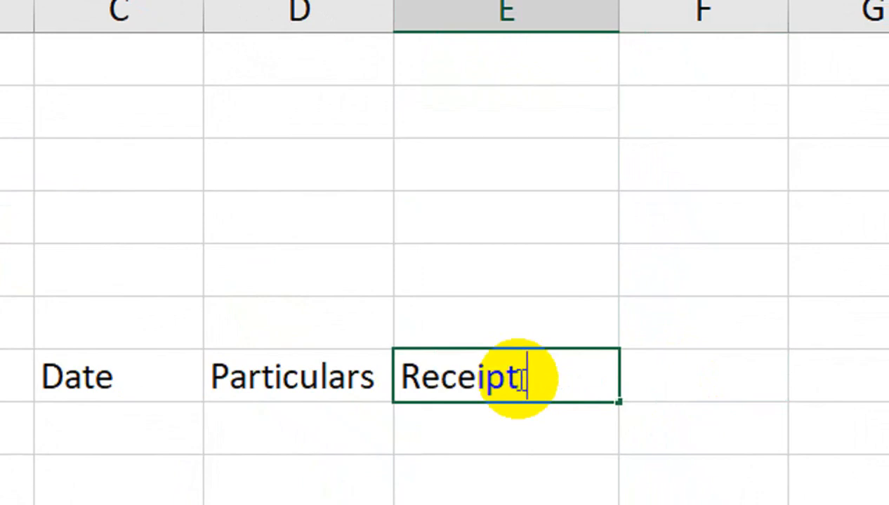
pyautogui.write('Method')
pyautogui.press('Tab')
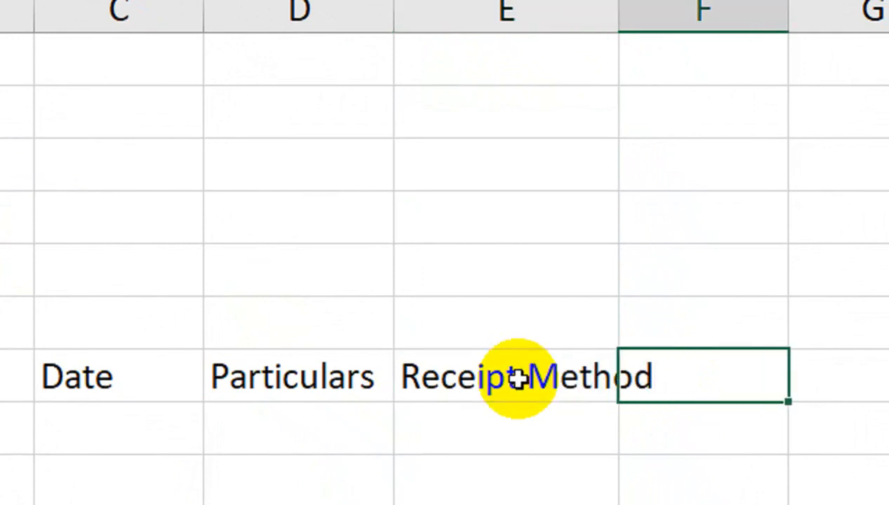
# Enter the headings Amount in cell F7 and Description in G7.
pyautogui.write('Amount')
pyautogui.press('Tab')
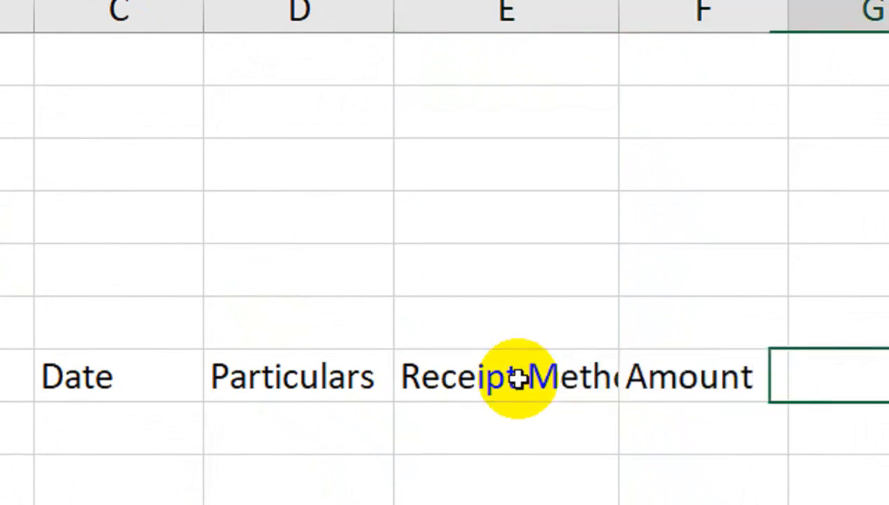
pyautogui.write('descriptio')
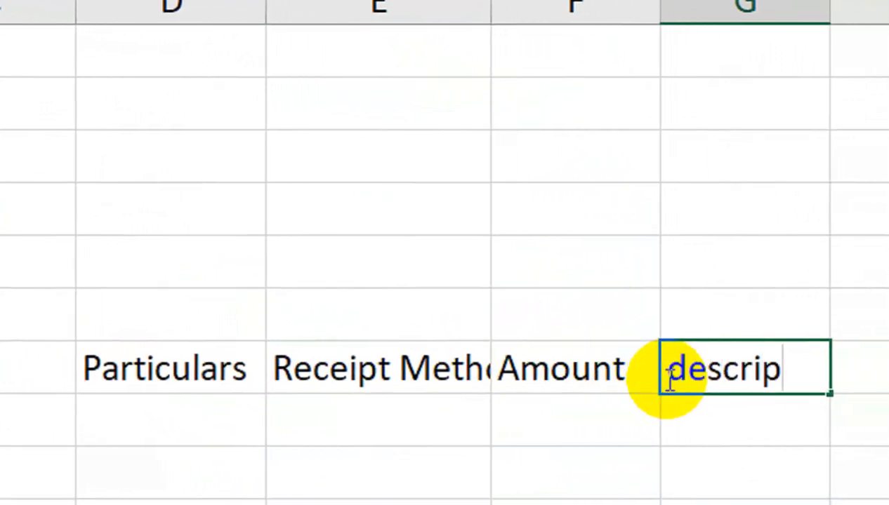
pyautogui.write('n')
pyautogui.click(687, 370)
pyautogui.press('BackSpace')
pyautogui.write('D')
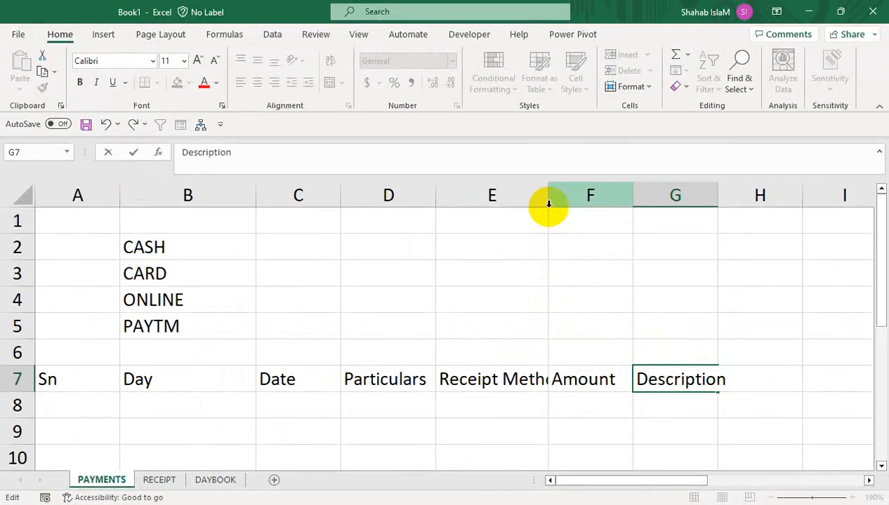
# Make heading row 7 taller and fit columns E and G to their headings.
pyautogui.doubleClick(548, 203)
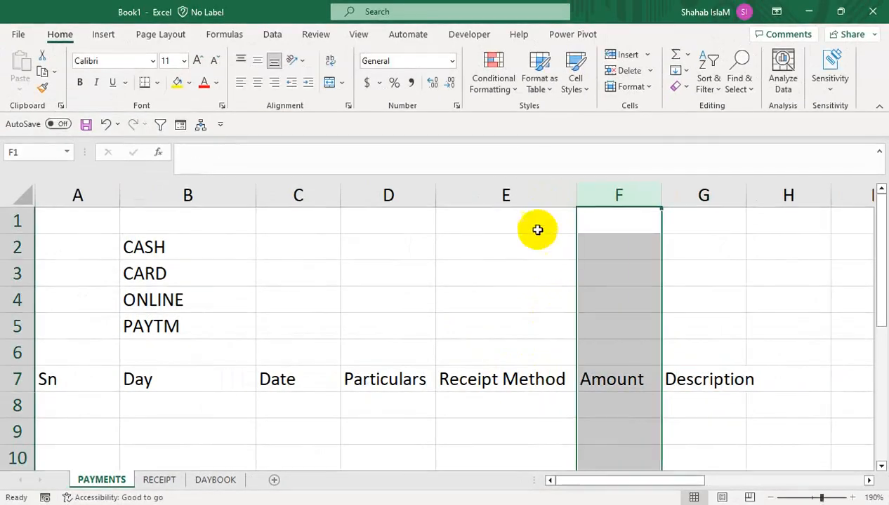
pyautogui.click(341, 379)
pyautogui.moveTo(30, 394); pyautogui.dragTo(702, 386)
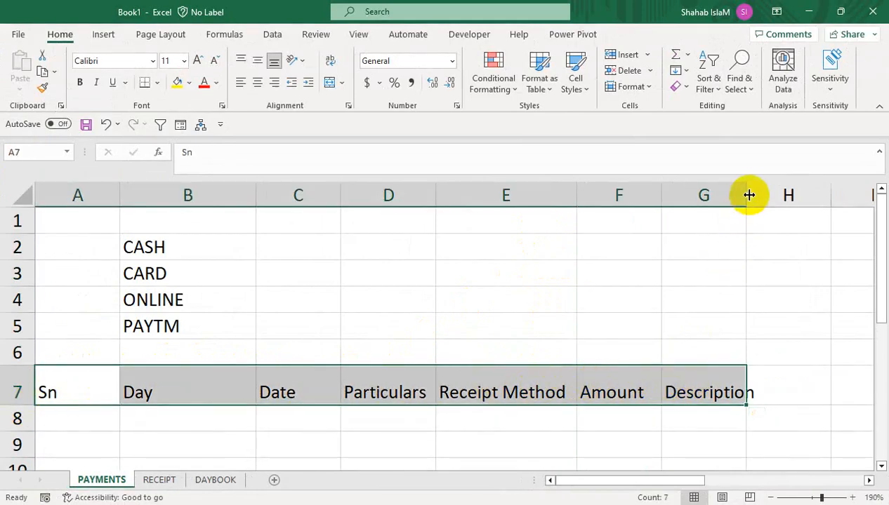
pyautogui.doubleClick(746, 195)
# Center the headings in A7:G7 horizontally and vertically and make them bold.
pyautogui.click(257, 82)
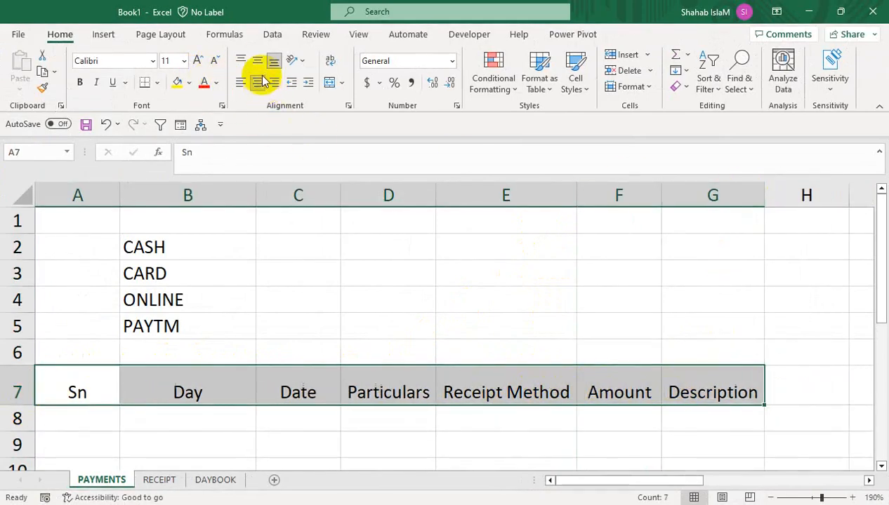
pyautogui.click(257, 60)
pyautogui.click(81, 83)
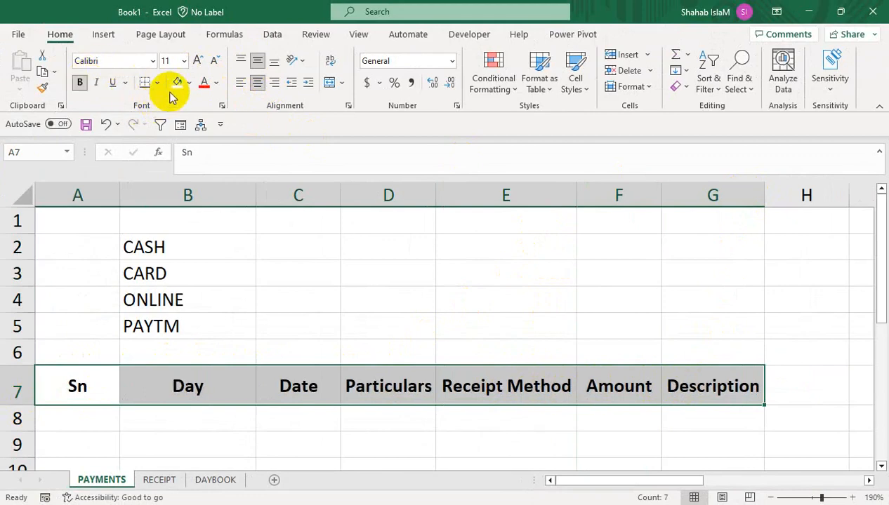
# Fill the heading row A7:G7 yellow with a thick outside border and slightly widen column D.
pyautogui.click(176, 83)
pyautogui.moveTo(436, 193)
pyautogui.mouseDown()
pyautogui.moveTo(461, 194)
pyautogui.moveTo(449, 194)
pyautogui.mouseUp()
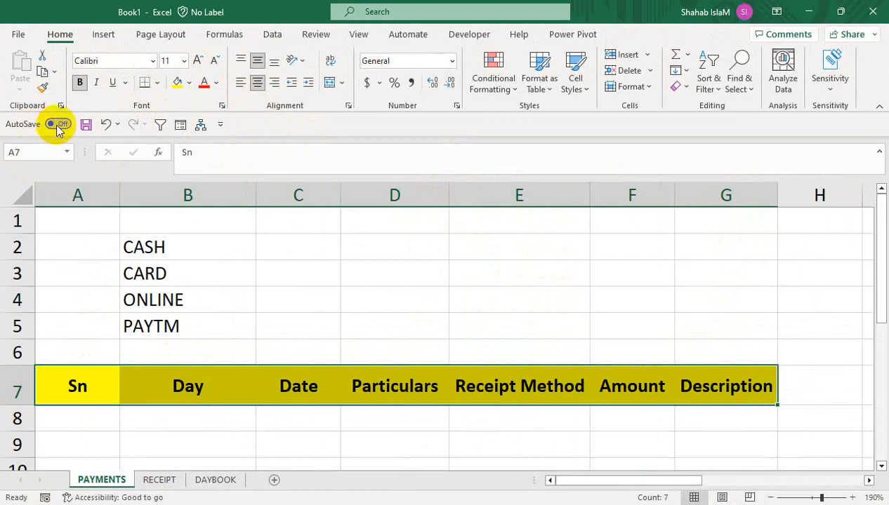
pyautogui.click(160, 83)
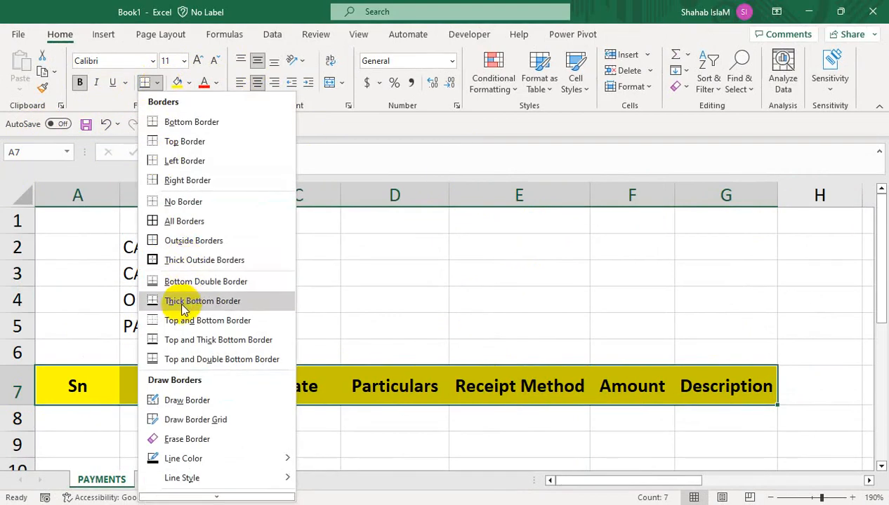
pyautogui.click(224, 261)
# Give the payment method block B2:C5 a black fill and white font color.
pyautogui.moveTo(208, 252); pyautogui.dragTo(286, 325)
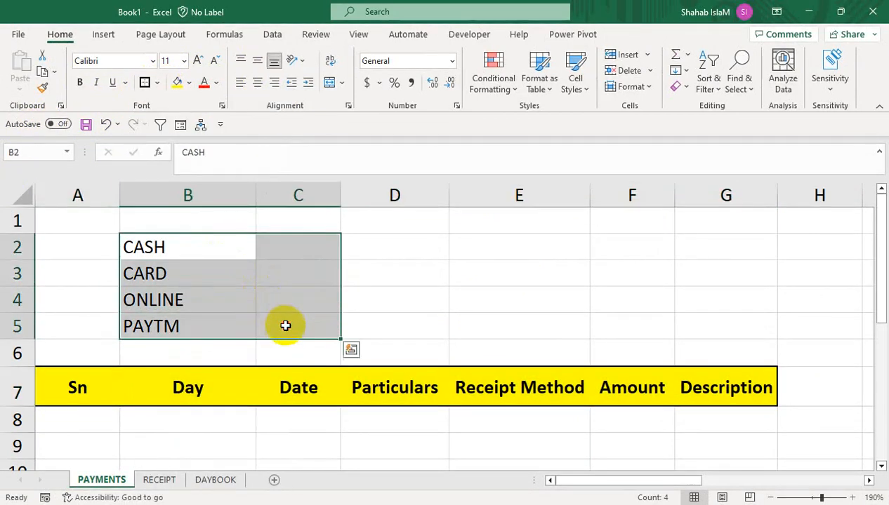
pyautogui.click(188, 82)
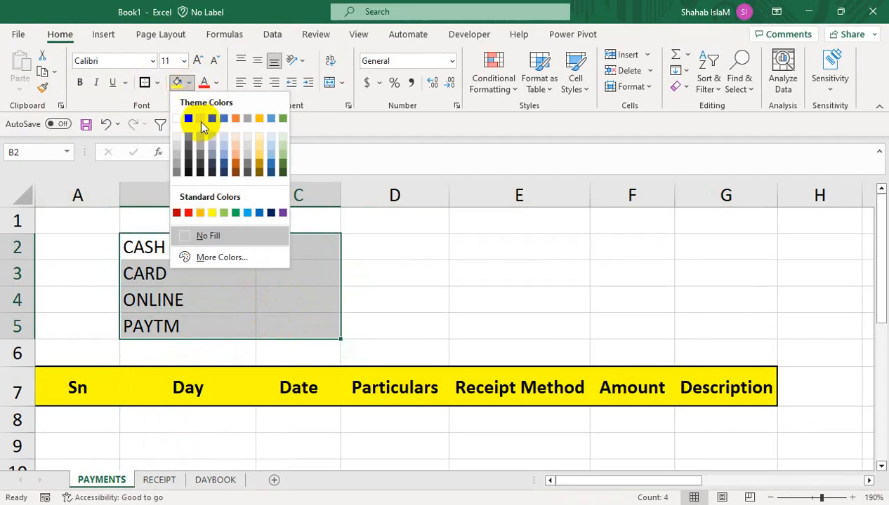
pyautogui.click(188, 118)
pyautogui.click(216, 83)
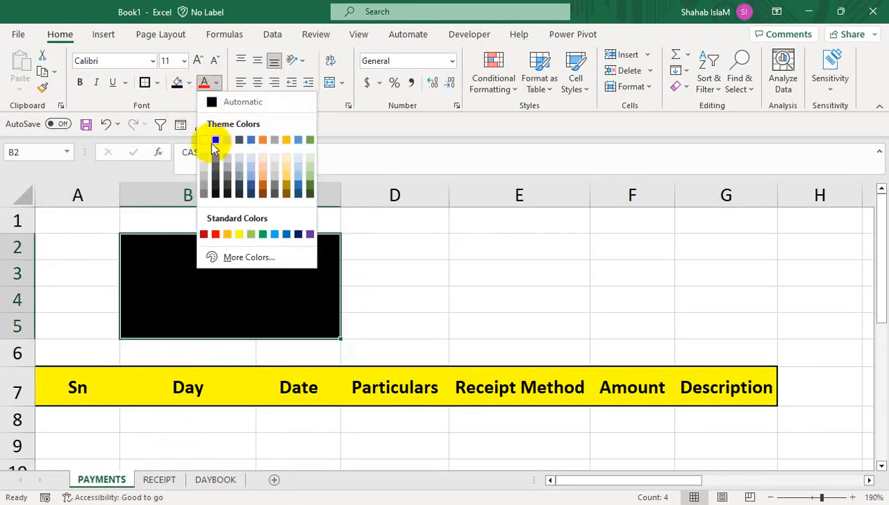
pyautogui.click(203, 140)
# Make the payment methods in B2:B5 bold and vertically middle-aligned, and slightly widen column C.
pyautogui.moveTo(181, 240); pyautogui.dragTo(132, 316)
pyautogui.click(80, 82)
pyautogui.click(258, 60)
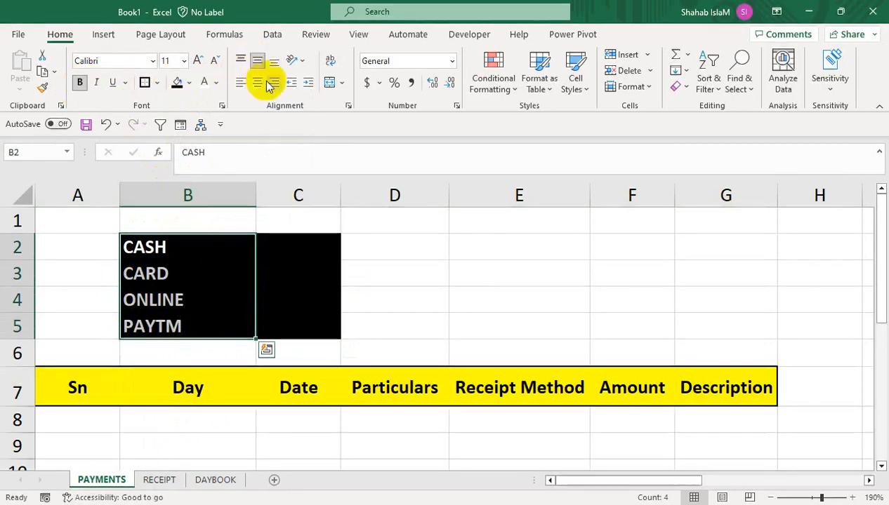
pyautogui.moveTo(275, 252); pyautogui.dragTo(269, 320)
pyautogui.moveTo(341, 195); pyautogui.dragTo(348, 197)
# Enter the headings receipt Method in cell B1 and amount in C1 above the payment methods.
pyautogui.click(178, 214)
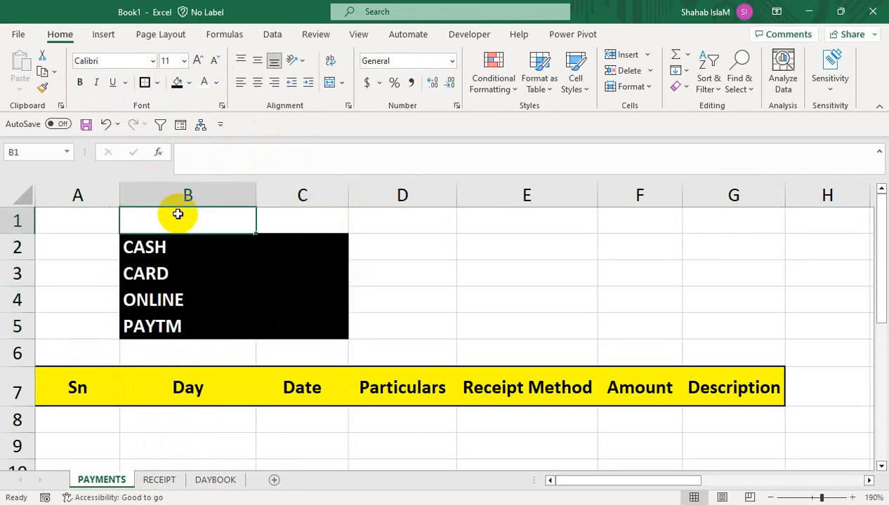
pyautogui.write('receipt')
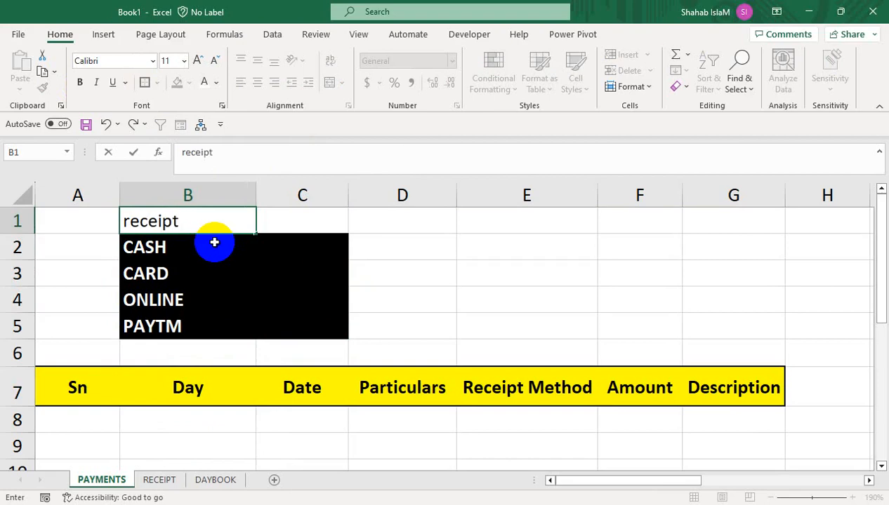
pyautogui.write('Metho')
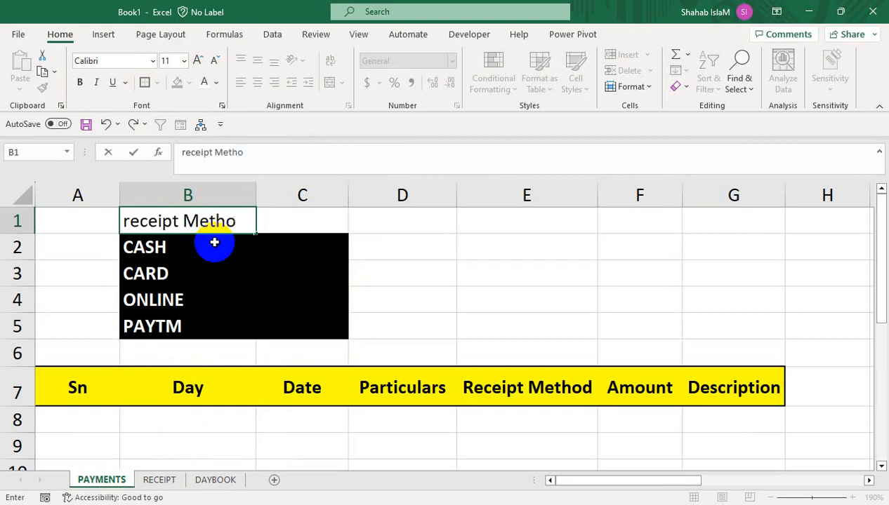
pyautogui.write('d')
pyautogui.press('Tab')
pyautogui.write('a')
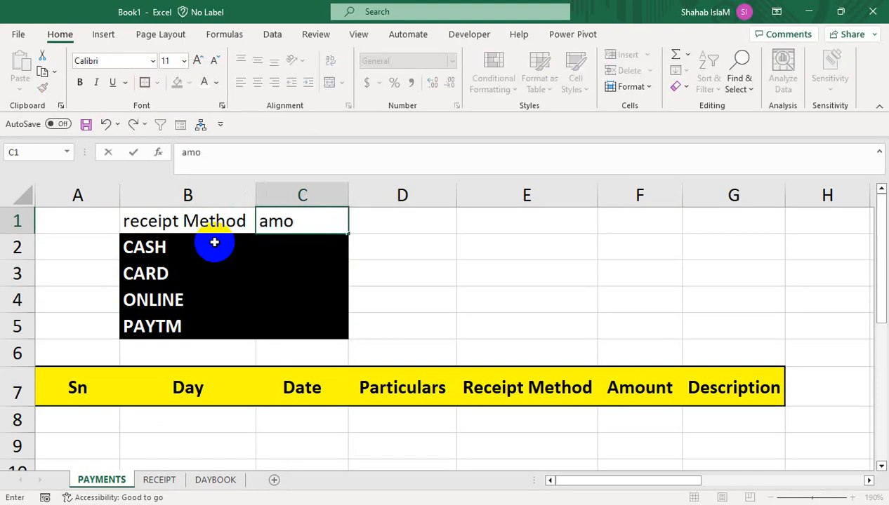
pyautogui.click(210, 279)
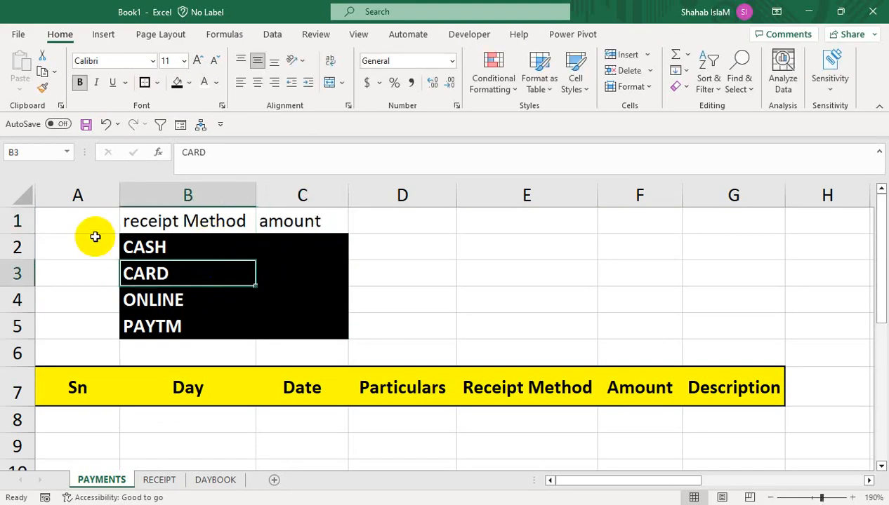
# Insert a row above row 1 and enter the title receipt summary in merged, centered cells B1:C1.
pyautogui.click(16, 223)
pyautogui.rightClick(20, 228)
pyautogui.click(43, 364)
pyautogui.moveTo(182, 222); pyautogui.dragTo(263, 217)
pyautogui.click(329, 82)
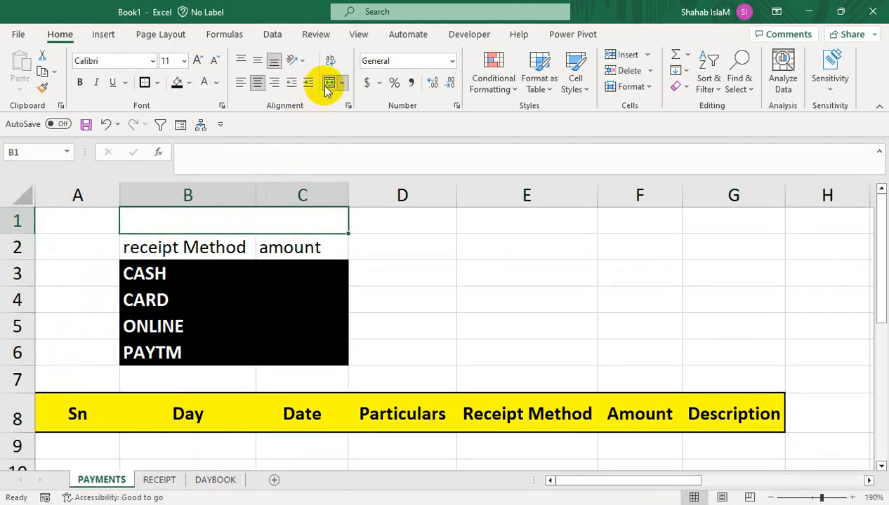
pyautogui.write('rece')
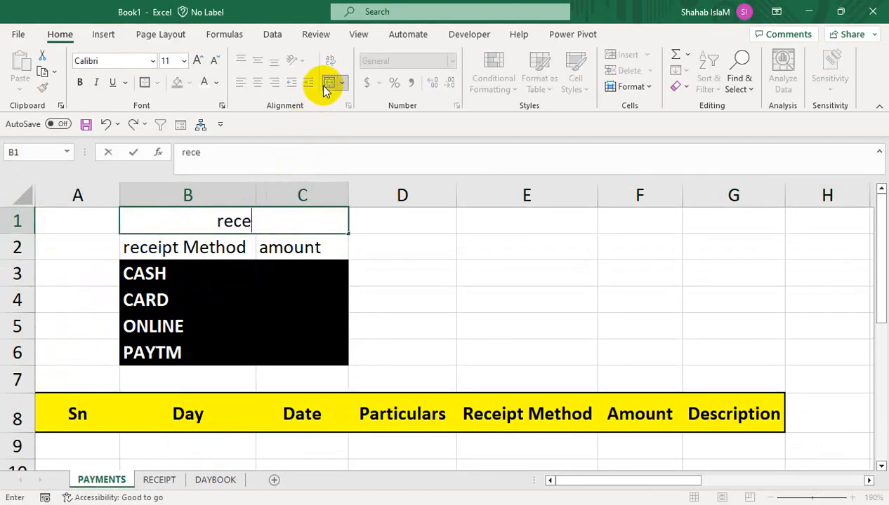
pyautogui.write('ipt summary')
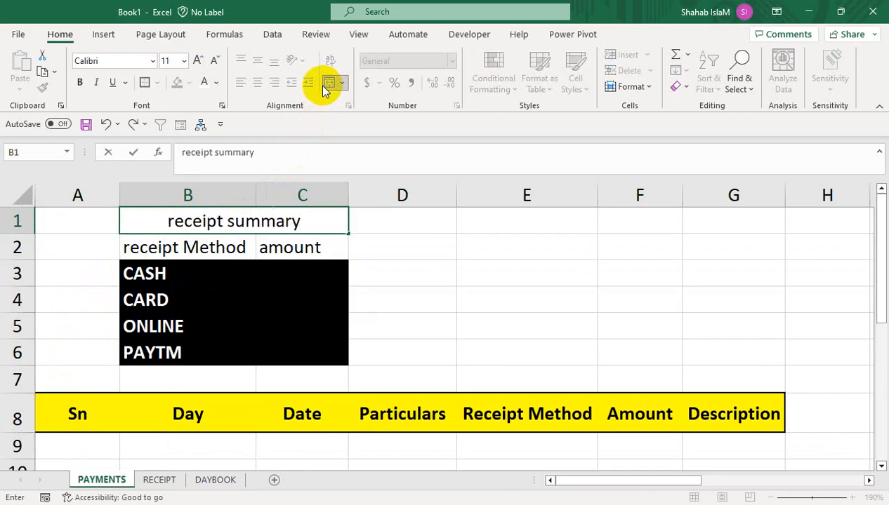
pyautogui.click(271, 311)
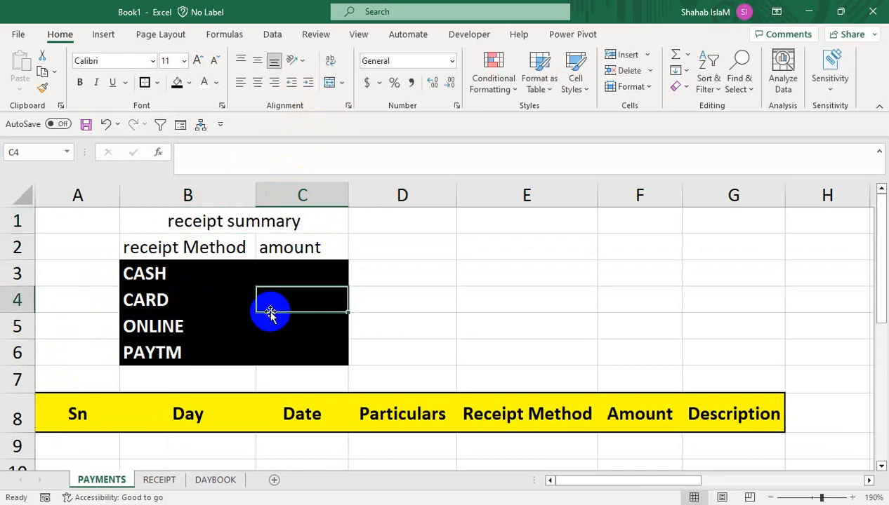
# Fill the summary title and headings in B1:C2 with orange and make them bold.
pyautogui.click(207, 199)
pyautogui.moveTo(233, 224); pyautogui.dragTo(278, 248)
pyautogui.click(188, 82)
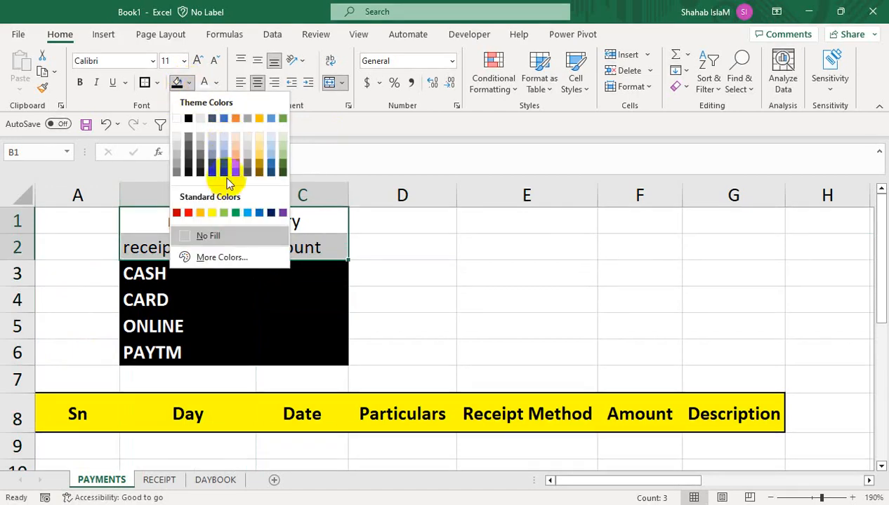
pyautogui.click(204, 213)
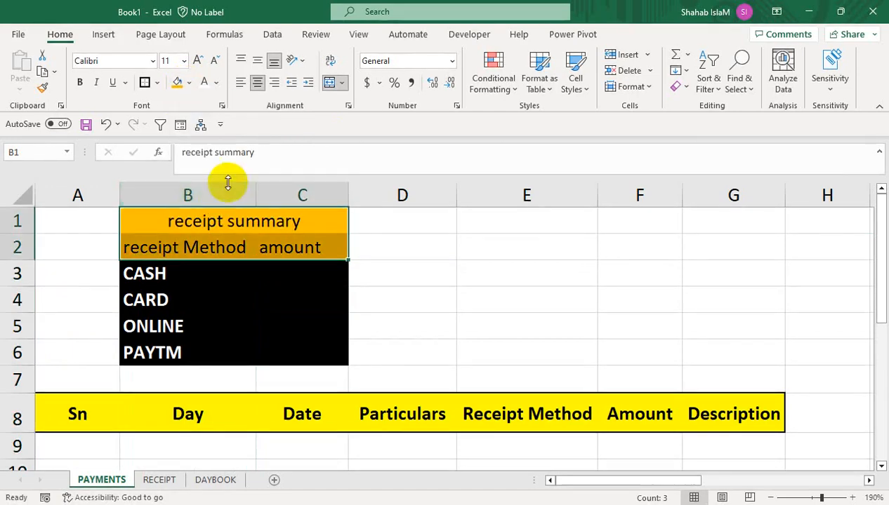
pyautogui.click(79, 83)
pyautogui.click(205, 293)
pyautogui.moveTo(179, 273); pyautogui.dragTo(304, 302)
pyautogui.click(371, 278)
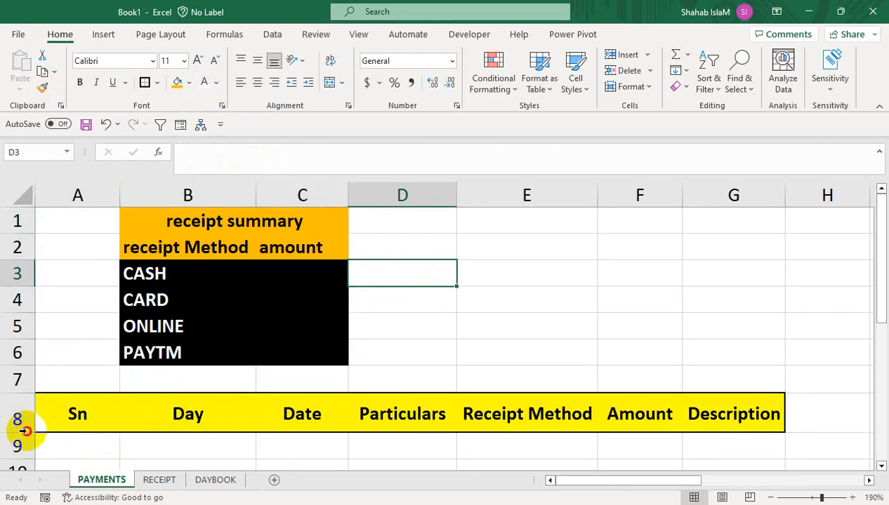
# Reduce the height of heading row 8.
pyautogui.moveTo(18, 431); pyautogui.dragTo(18, 422)
pyautogui.click(424, 425)
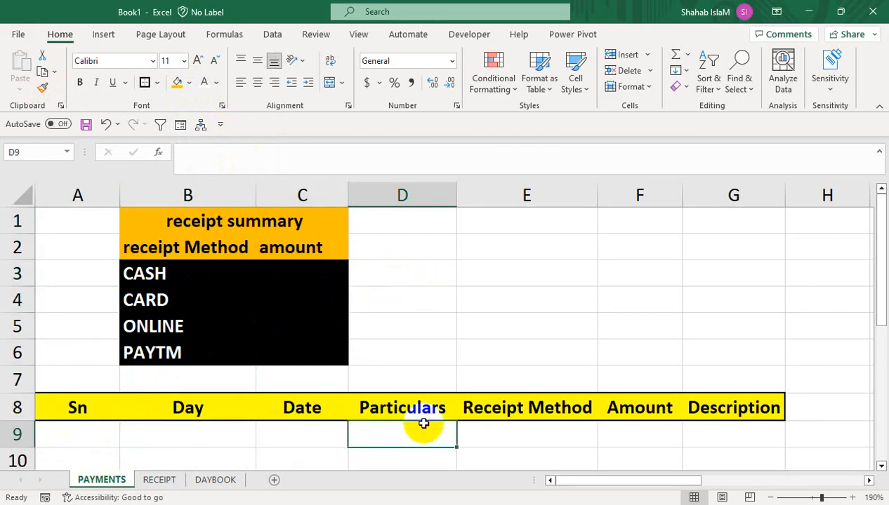
pyautogui.click(302, 276)
# Enter an IF formula in A9 that stays blank when B9 is empty and otherwise uses ROW to number entries from 1.
pyautogui.moveTo(821, 498); pyautogui.dragTo(817, 497)
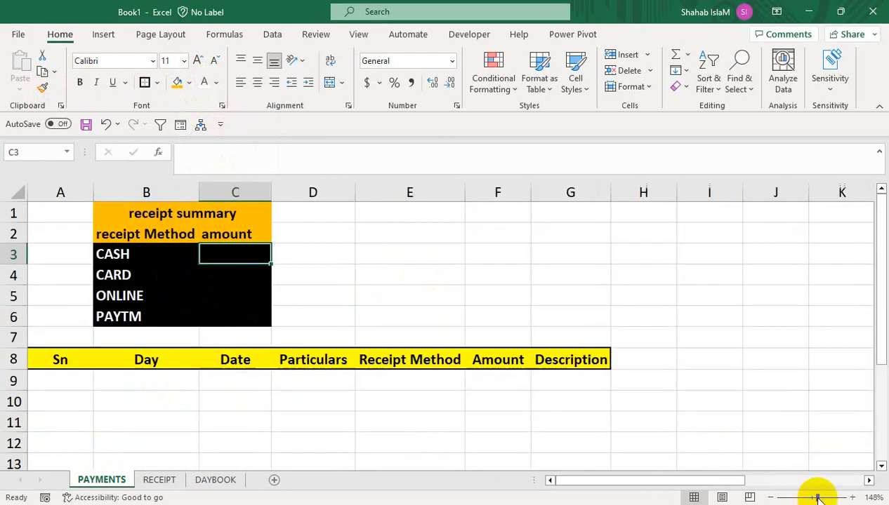
pyautogui.click(75, 380)
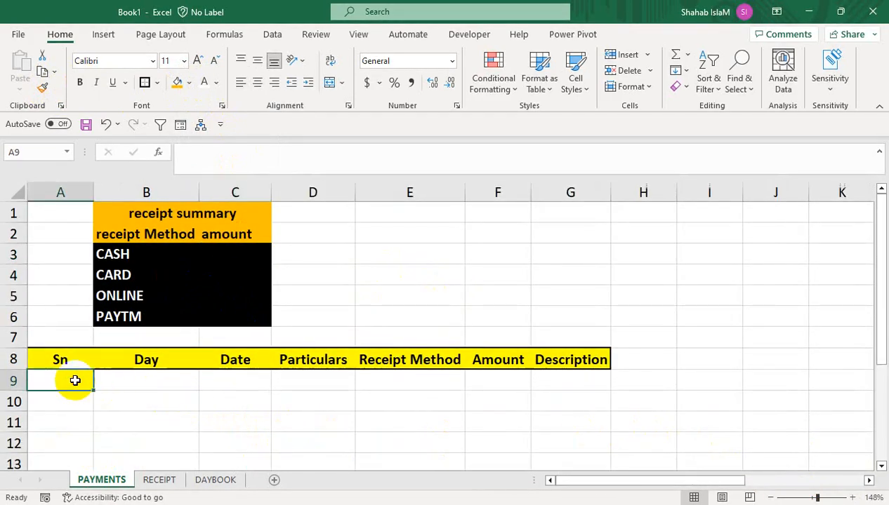
pyautogui.write('=if')
pyautogui.press('Tab')
pyautogui.press('Right')
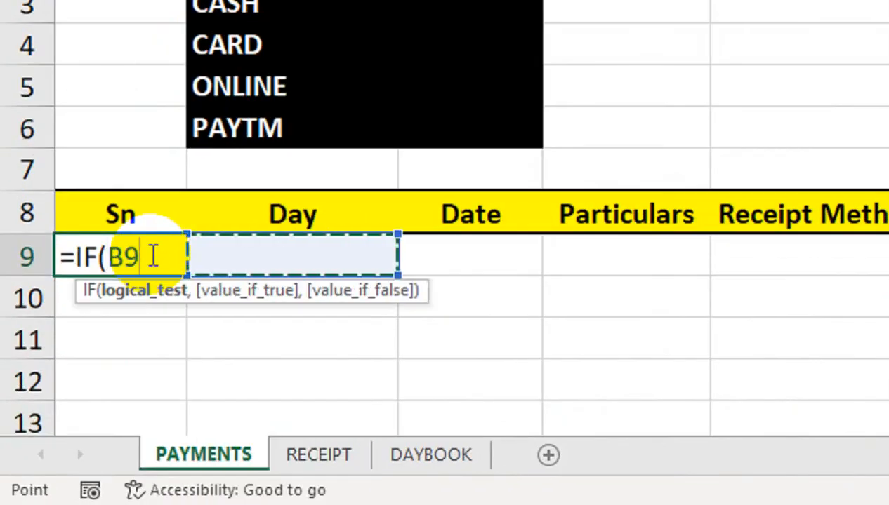
pyautogui.write('="",')
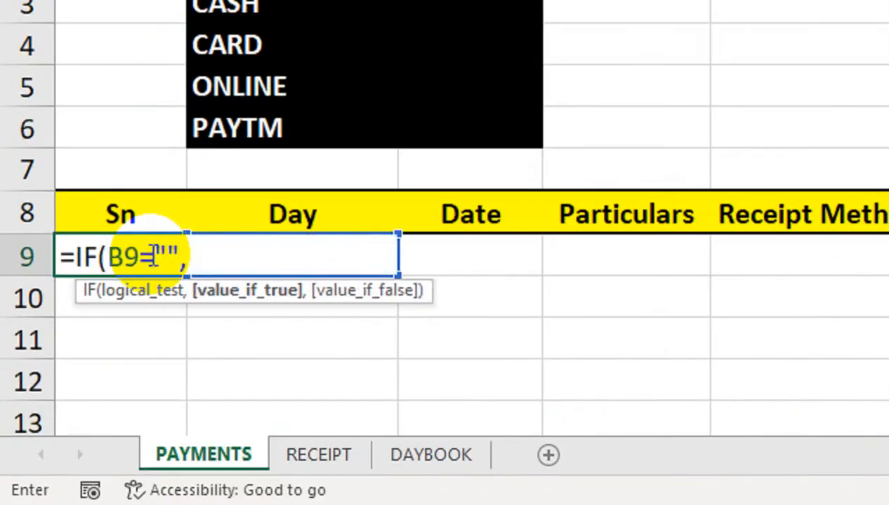
pyautogui.write('"",row')
pyautogui.press('Tab')
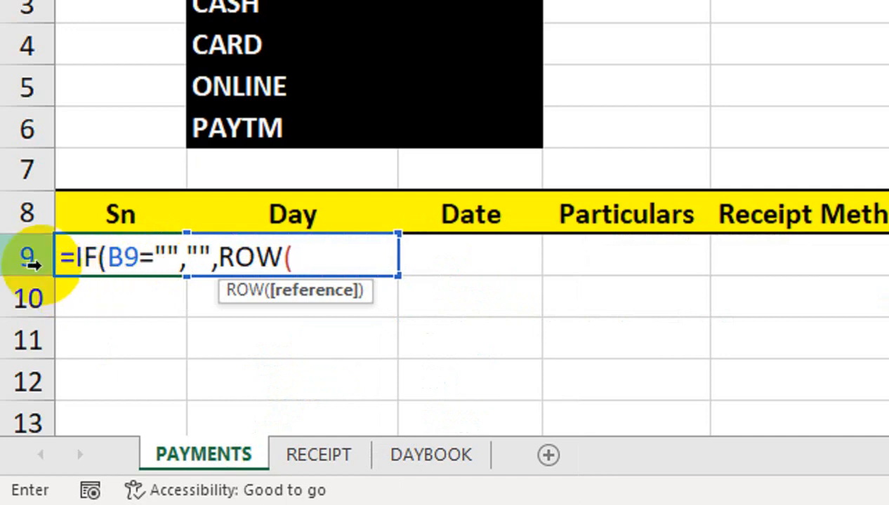
pyautogui.click(28, 258)
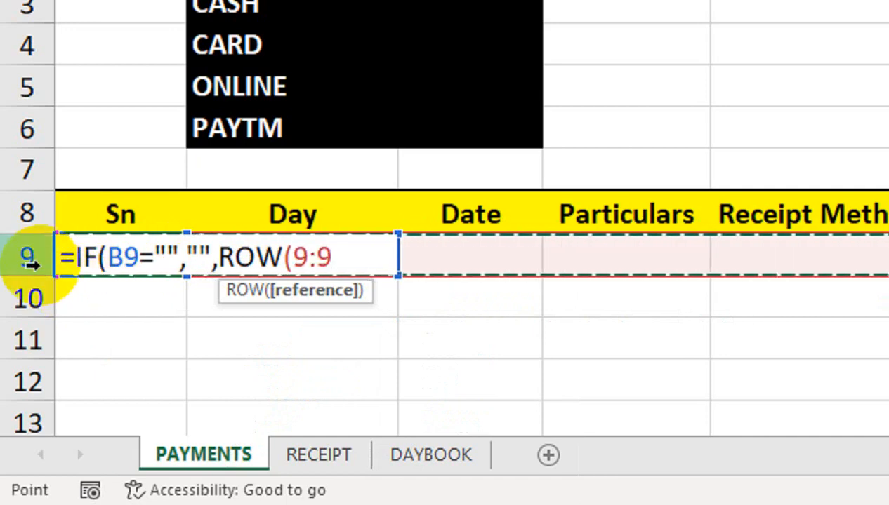
pyautogui.press('BackSpace')
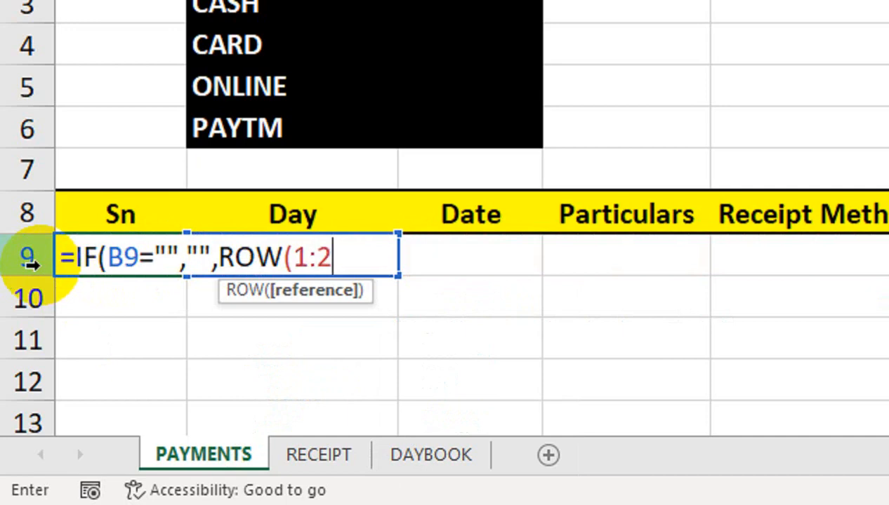
pyautogui.write('))')
pyautogui.press('Return')
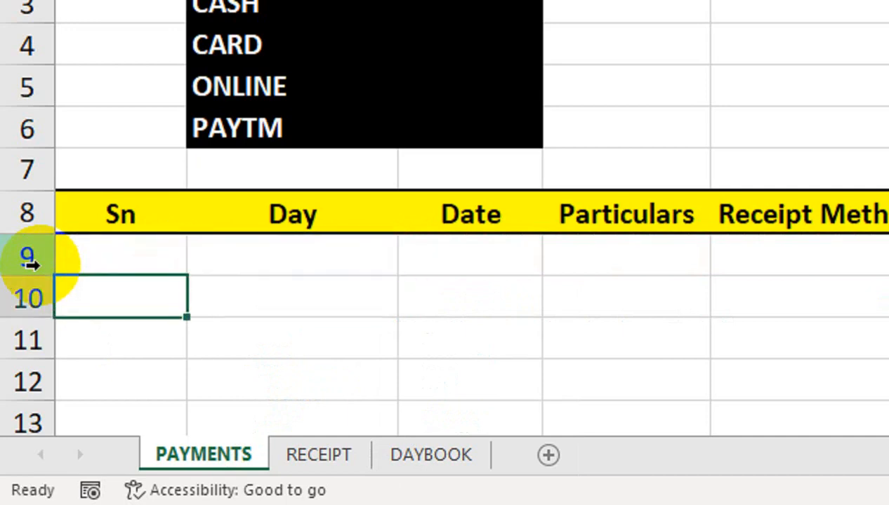
# Enter mon as the day in cell B9 to test the serial number formula.
pyautogui.click(330, 245)
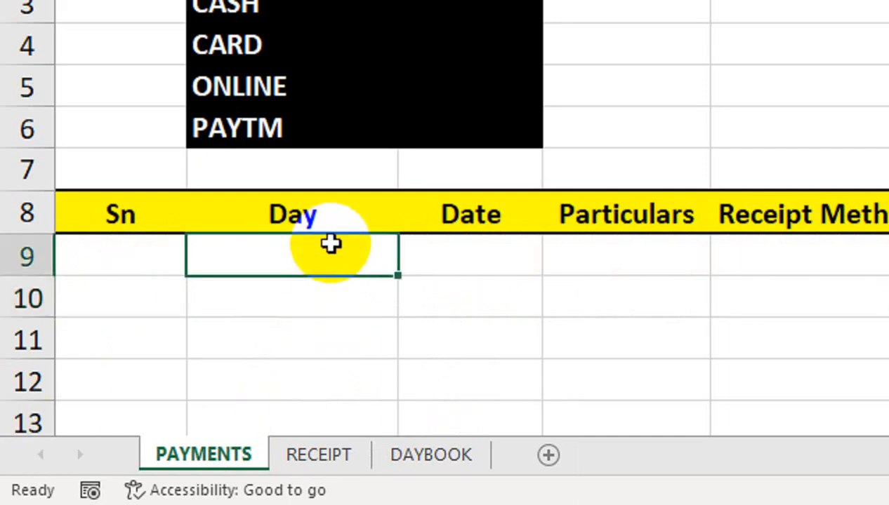
pyautogui.write('1')
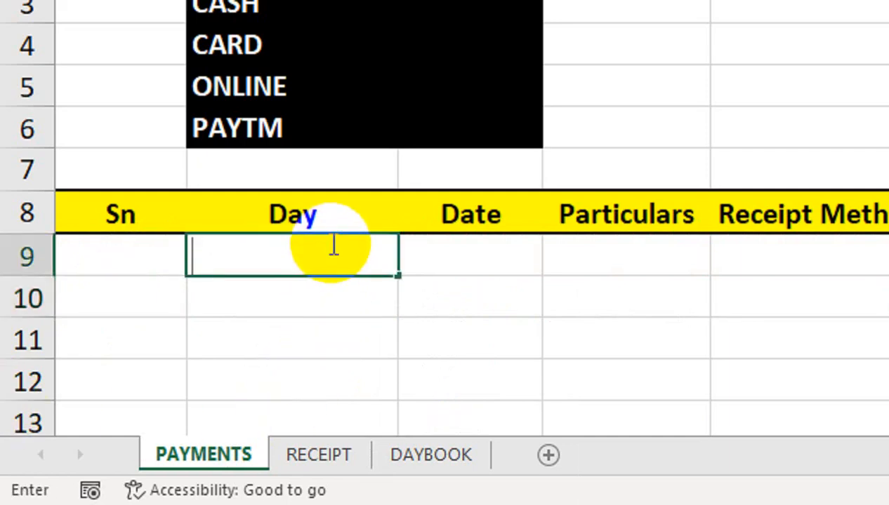
pyautogui.write('on')
pyautogui.press('Return')
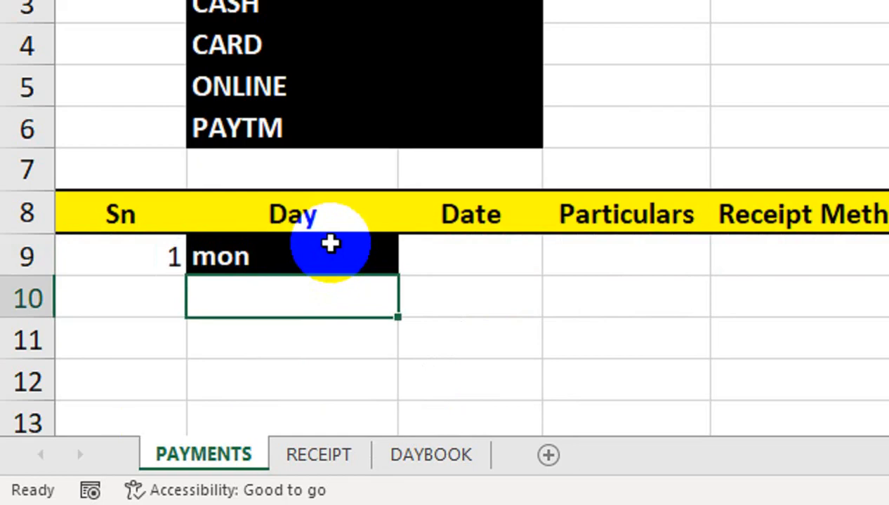
# Remove the fill color from the Day column cells from B9 downward.
pyautogui.click(142, 266)
pyautogui.moveTo(220, 267); pyautogui.dragTo(264, 406)
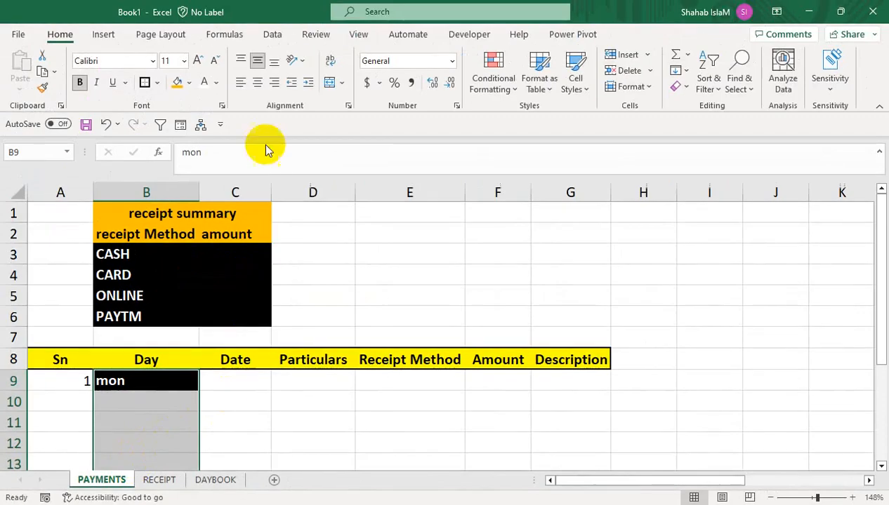
pyautogui.click(189, 83)
pyautogui.click(195, 229)
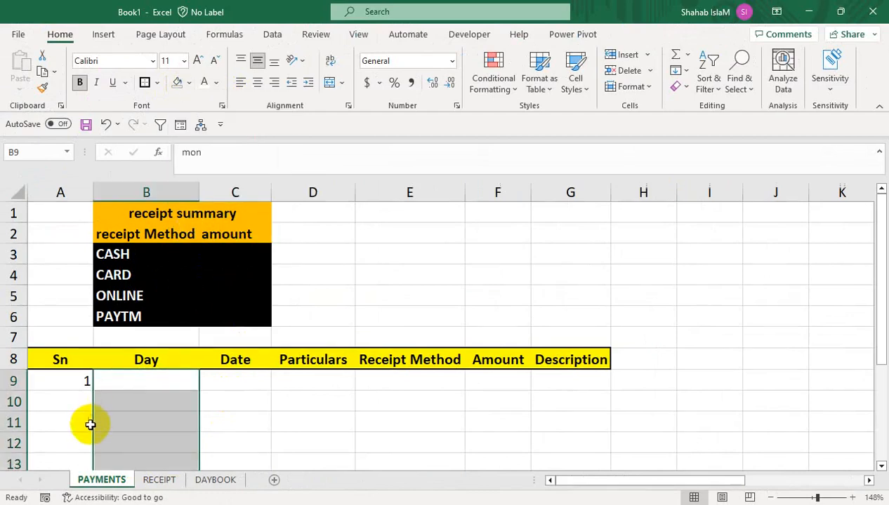
# Enter wed as the day in cell B9 and set its font color to black.
pyautogui.click(144, 386)
pyautogui.write('wed')
pyautogui.click(146, 418)
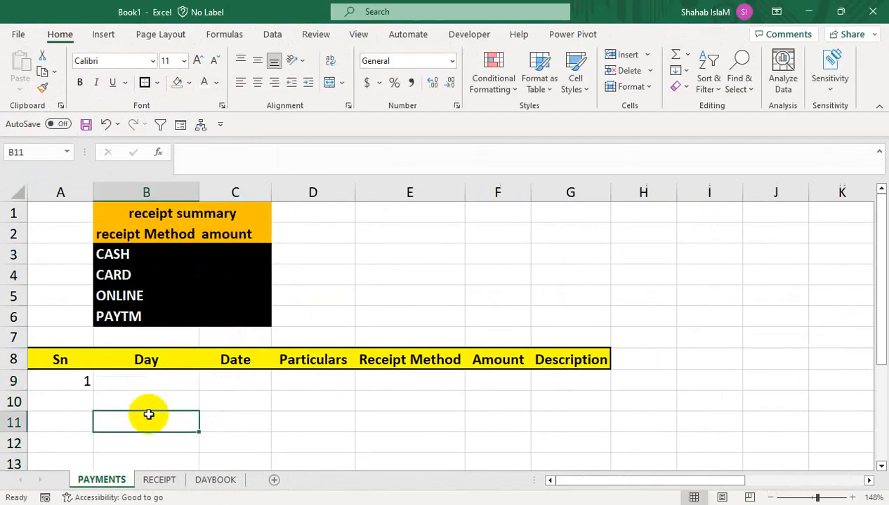
pyautogui.press('Up')
pyautogui.press('Up')
pyautogui.click(215, 82)
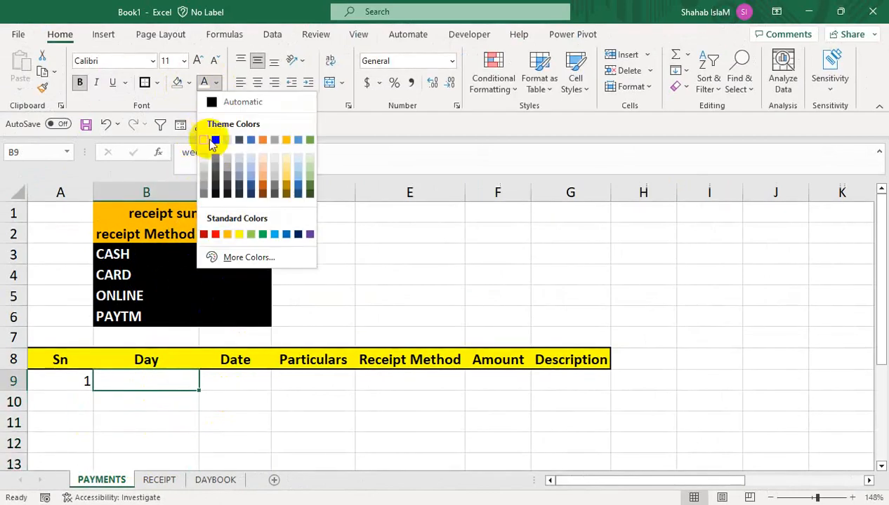
pyautogui.click(212, 139)
pyautogui.click(131, 398)
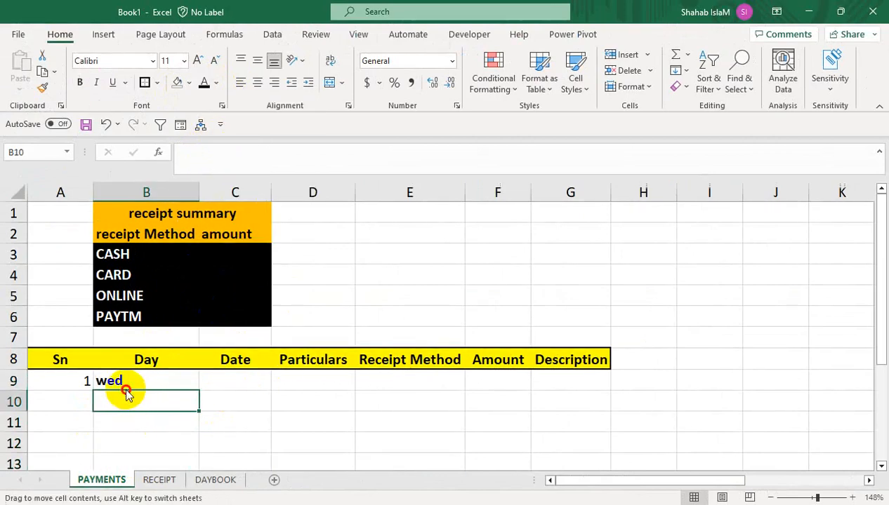
# Remove the bold formatting from the Day entry in B9 and clear the entry.
pyautogui.click(129, 381)
pyautogui.click(80, 82)
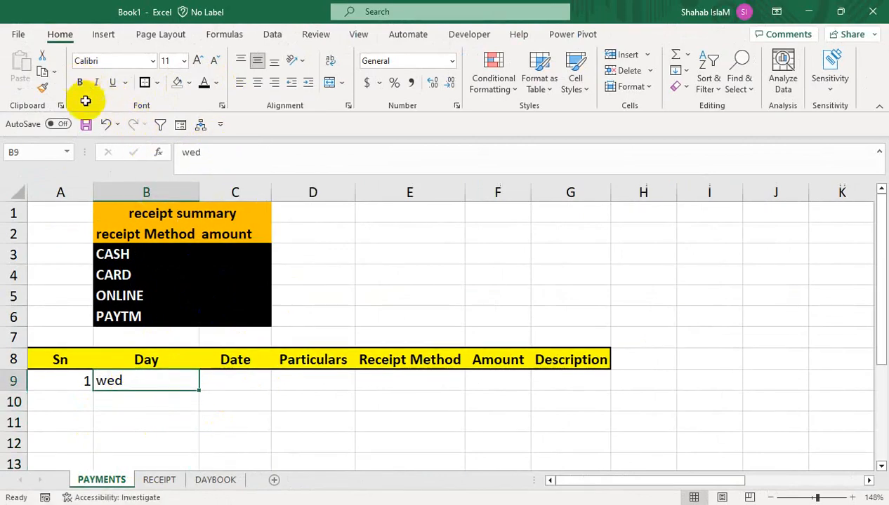
pyautogui.click(149, 418)
pyautogui.click(136, 384)
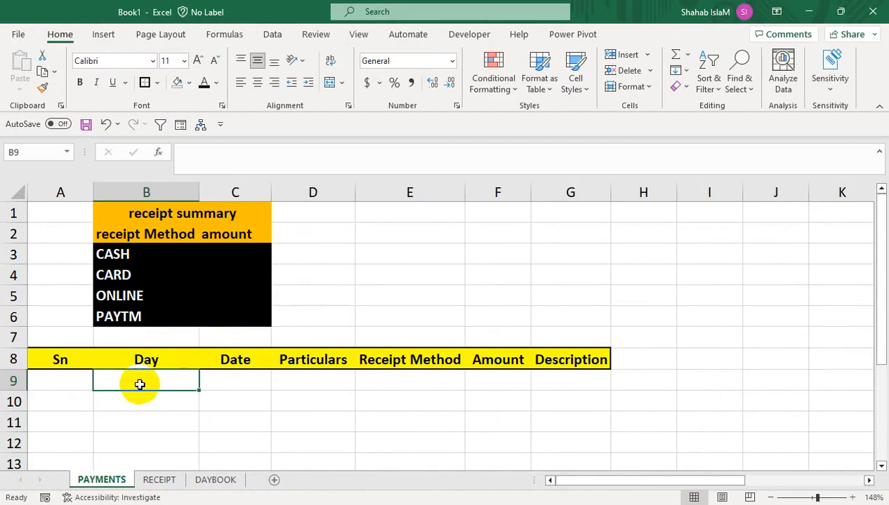
# Enter 1-jan-23 as the date in cell C9.
pyautogui.click(245, 383)
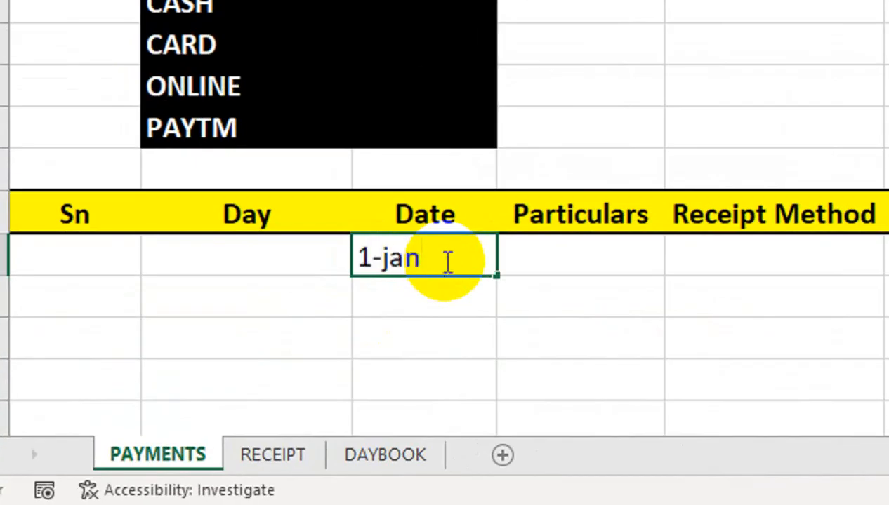
pyautogui.write('3')
pyautogui.press('Return')
# Replace the date in cell C9 with 1-apr-23.
pyautogui.click(447, 260)
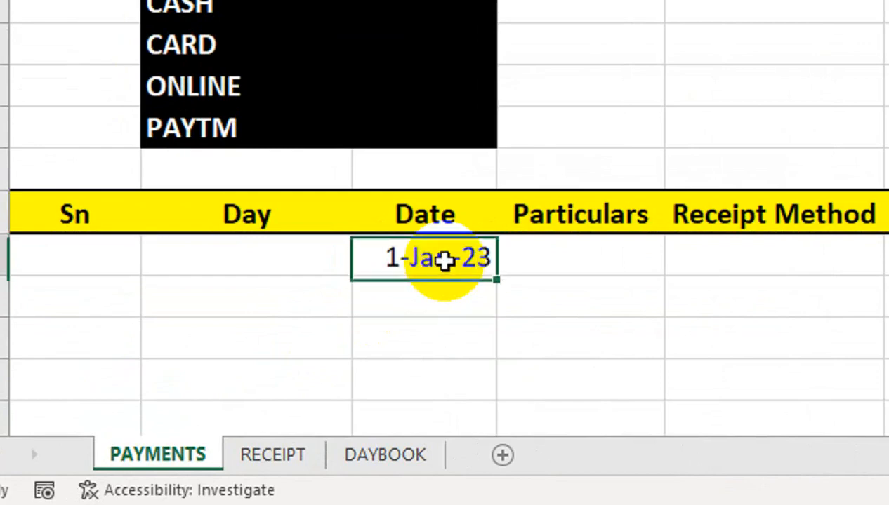
pyautogui.write('1-ap-4')
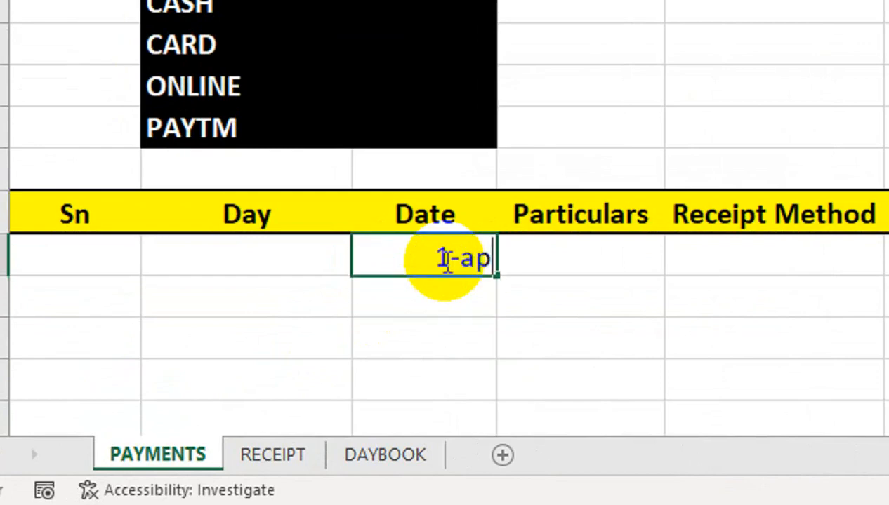
pyautogui.press('BackSpace')
pyautogui.press('BackSpace')
pyautogui.write('r-')
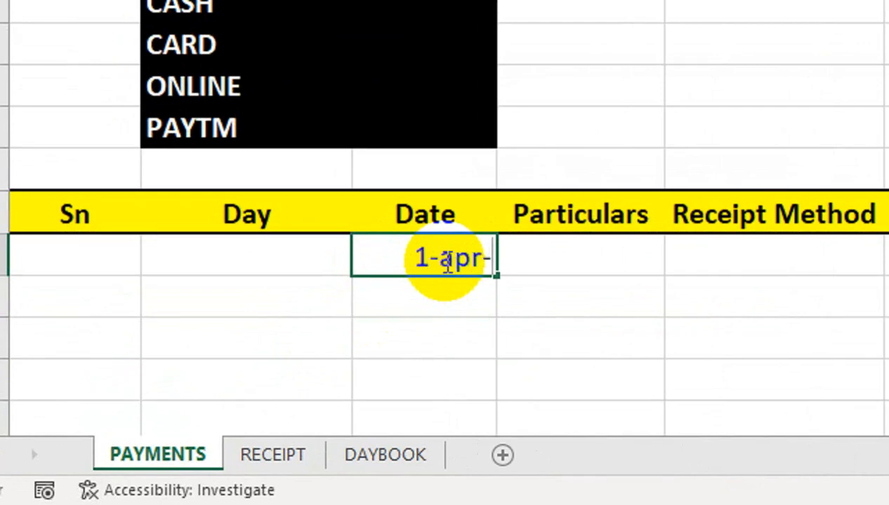
pyautogui.write('23')
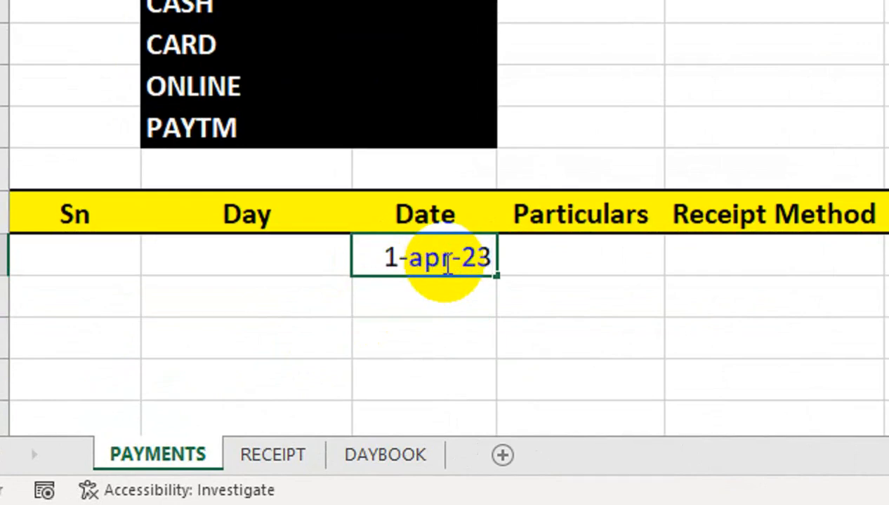
pyautogui.press('Return')
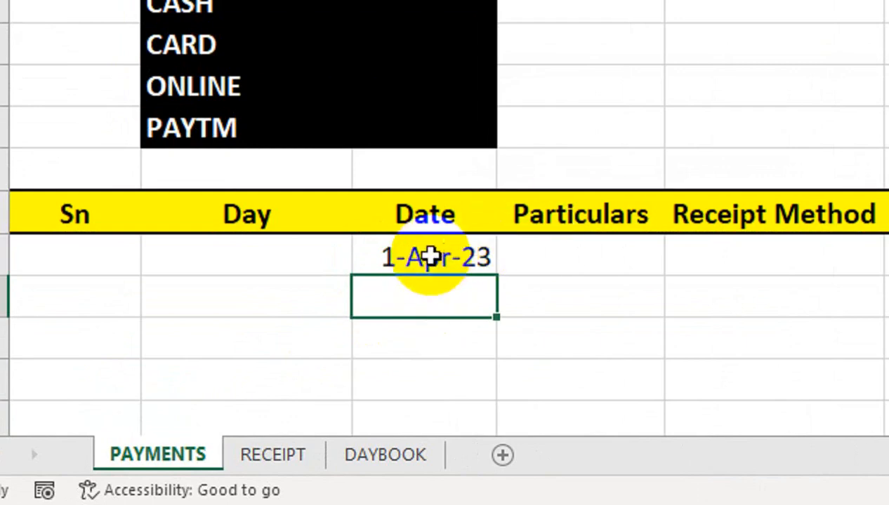
# Enter =IF(C9="","",TEXT(C9,"ddd")) in B9 so the day name comes from the date, accepting the bracket correction.
pyautogui.click(251, 254)
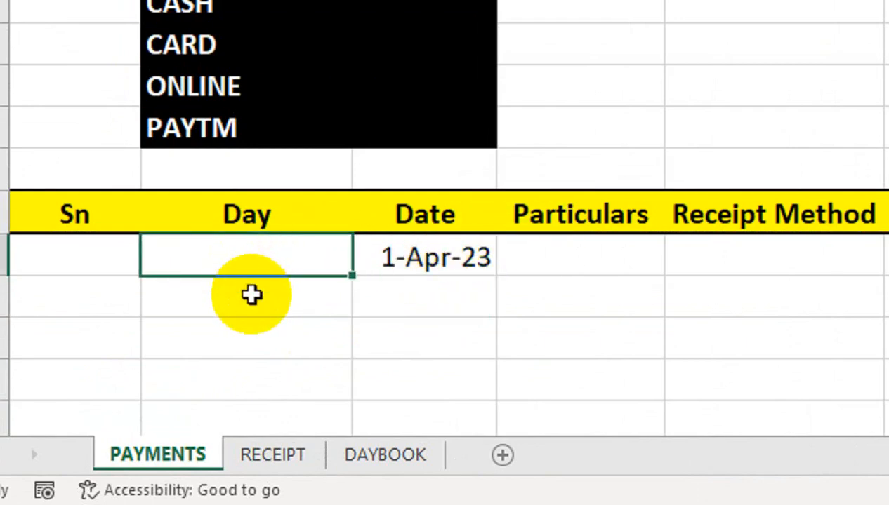
pyautogui.write('=i')
pyautogui.press('Tab')
pyautogui.write('C9=""')
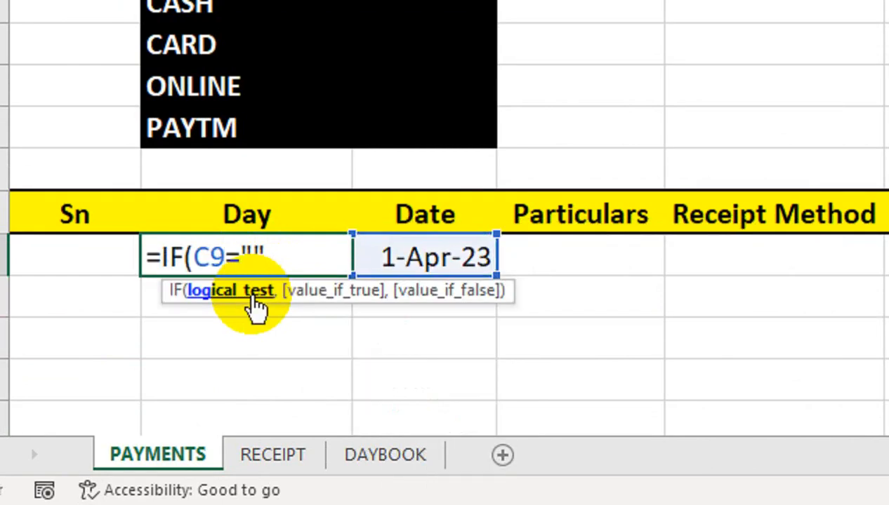
pyautogui.write(',"",tex')
pyautogui.press('Tab')
pyautogui.write('C9')
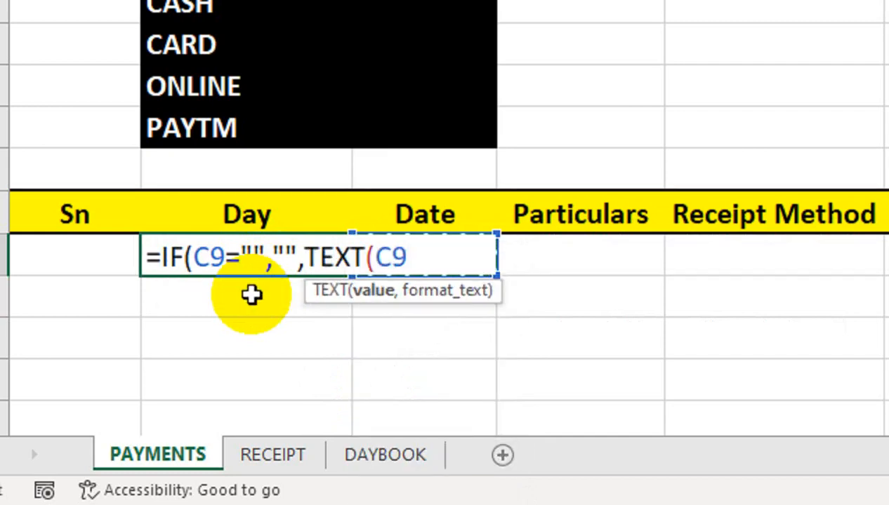
pyautogui.write(',"dd')
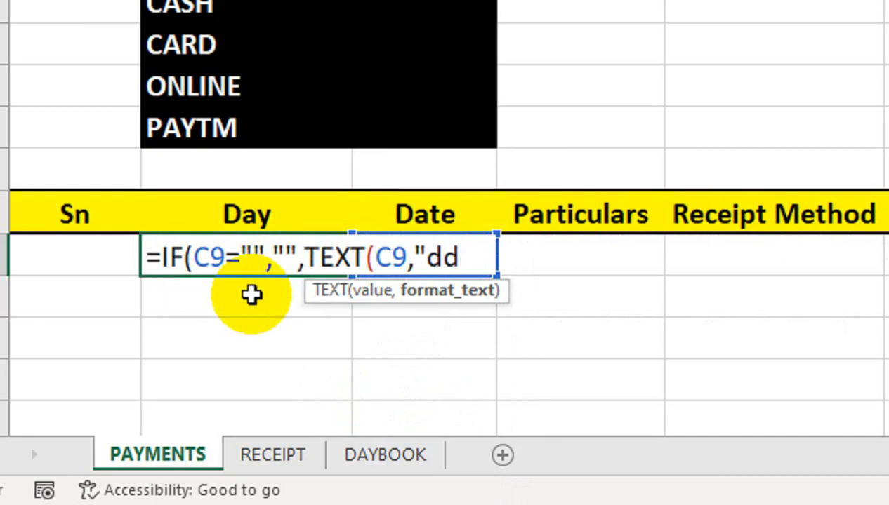
pyautogui.write('d")')
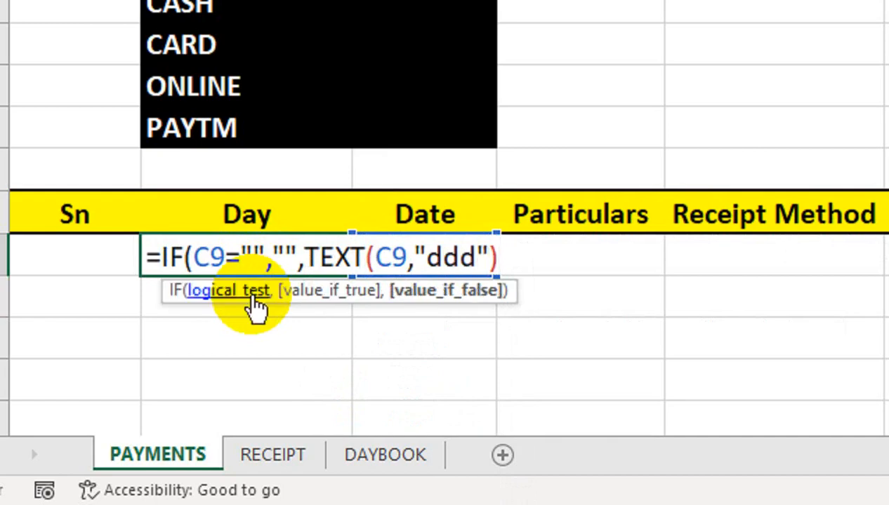
pyautogui.press('Return')
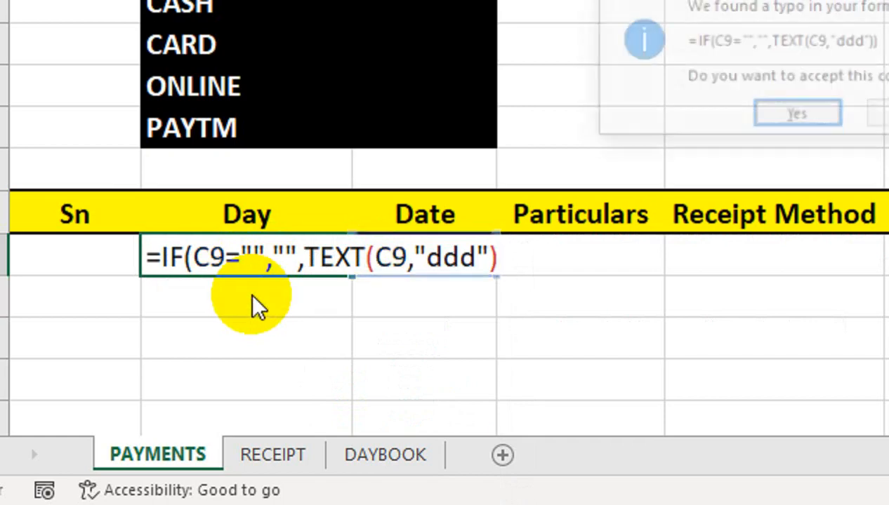
pyautogui.press('Return')
pyautogui.click(397, 255)
pyautogui.click(163, 248)
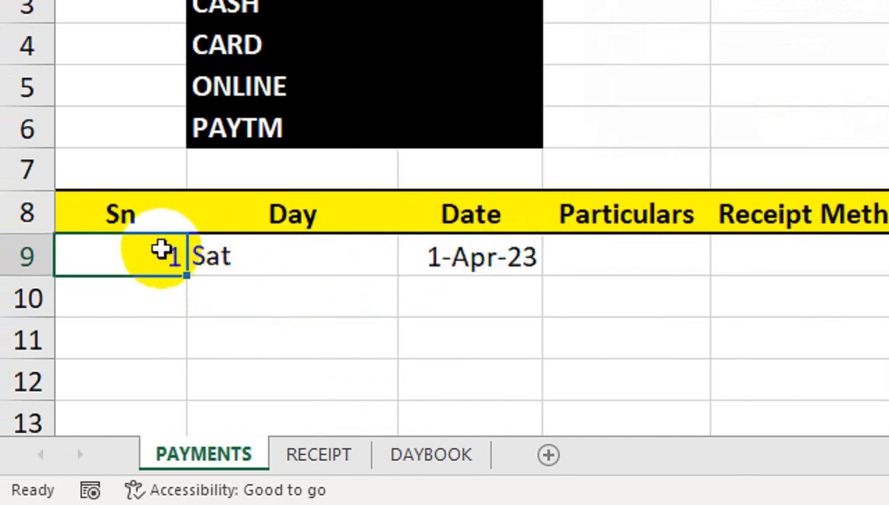
pyautogui.click(379, 252)
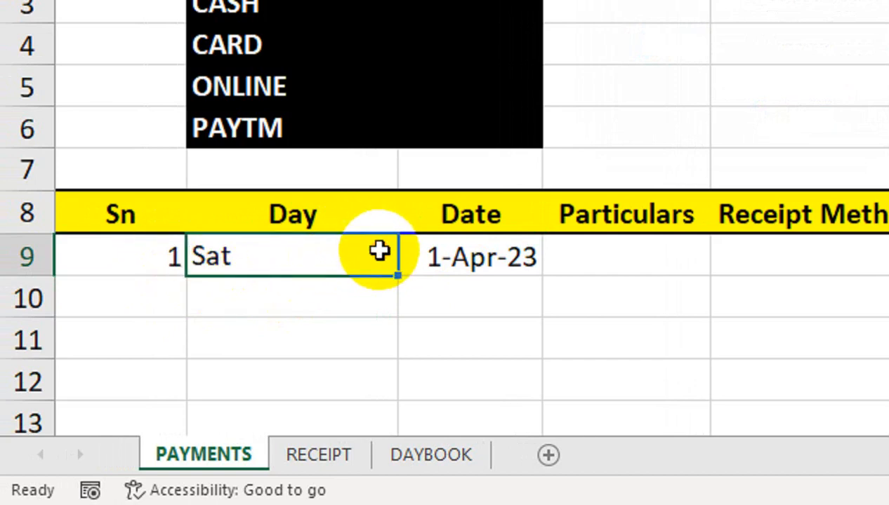
# Change the date in C9 to 1-jun-23 and check the Day and Sn cells beside it.
pyautogui.click(512, 259)
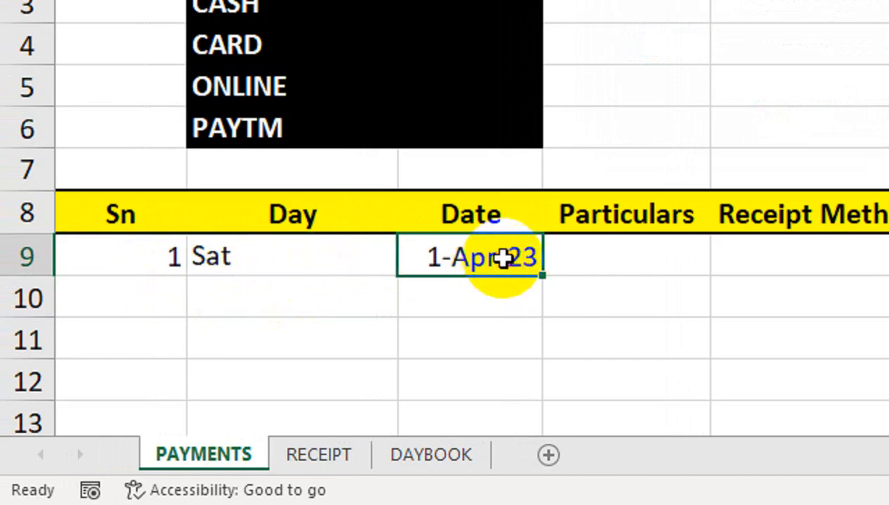
pyautogui.write('1')
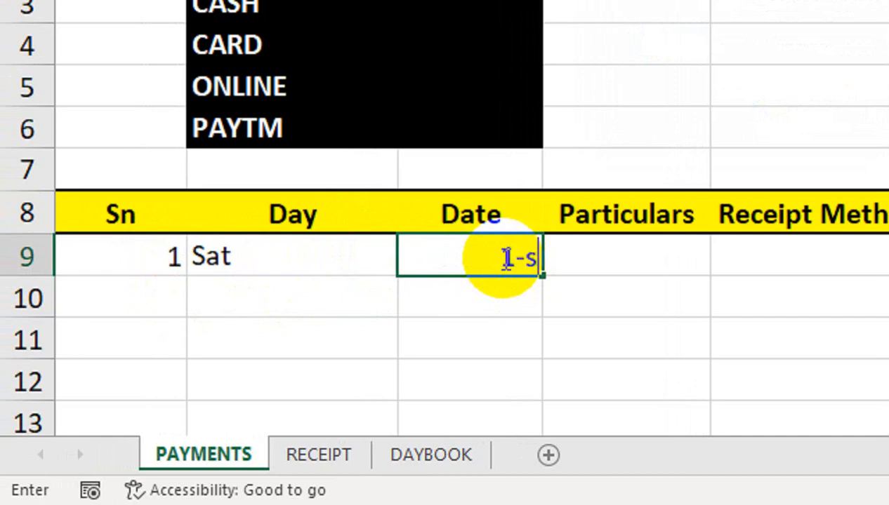
pyautogui.write('-june*')
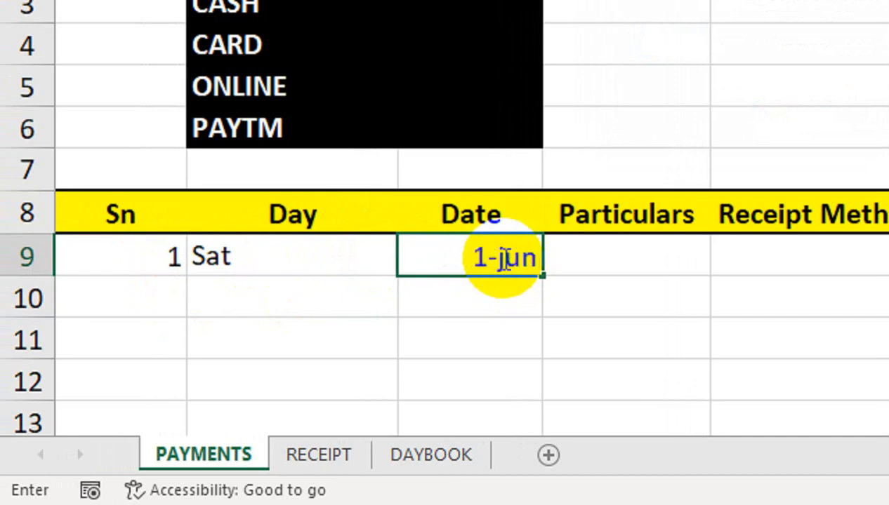
pyautogui.press('BackSpace')
pyautogui.write('-23')
pyautogui.press('Return')
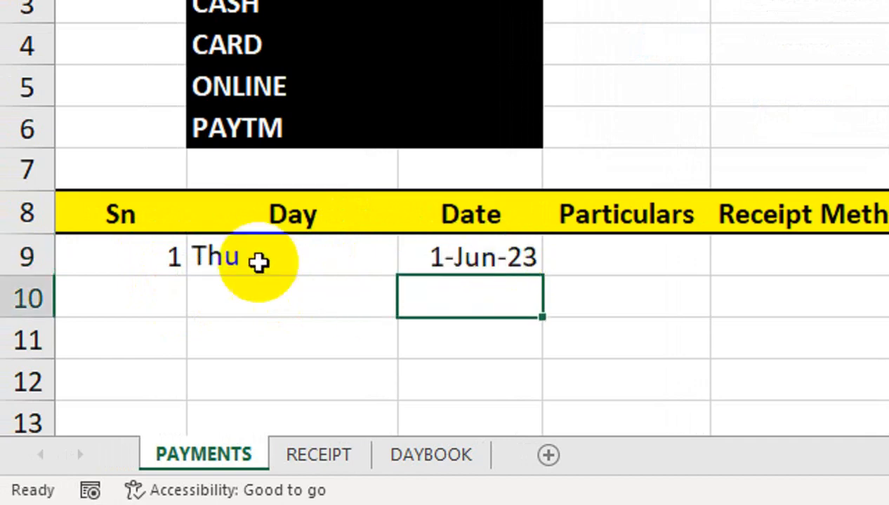
pyautogui.click(209, 254)
pyautogui.click(157, 260)
# Fill the date series from C9 down to C18 and copy the first date into C10 to C12.
pyautogui.click(468, 258)
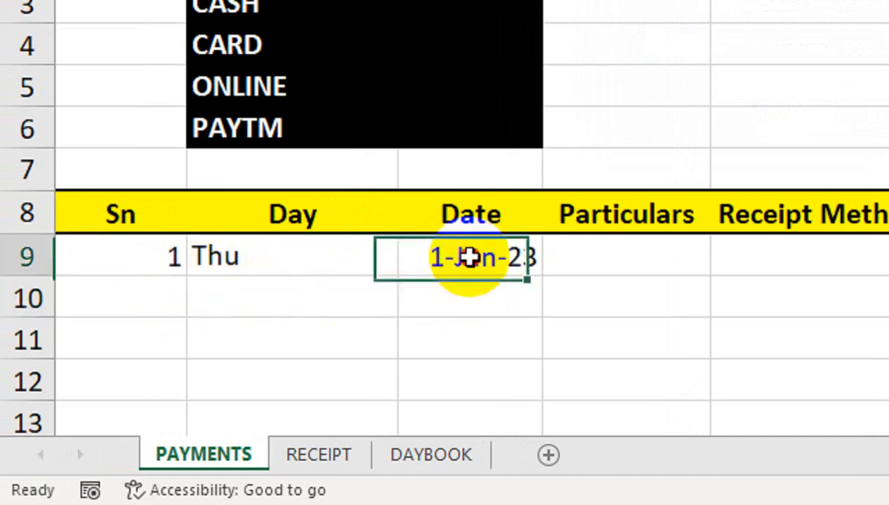
pyautogui.moveTo(541, 275); pyautogui.dragTo(541, 352)
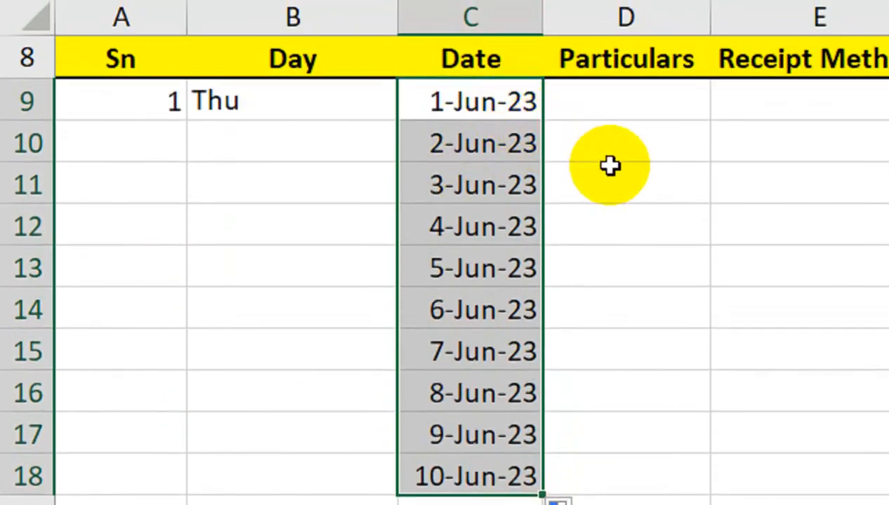
pyautogui.moveTo(609, 30); pyautogui.dragTo(619, 127)
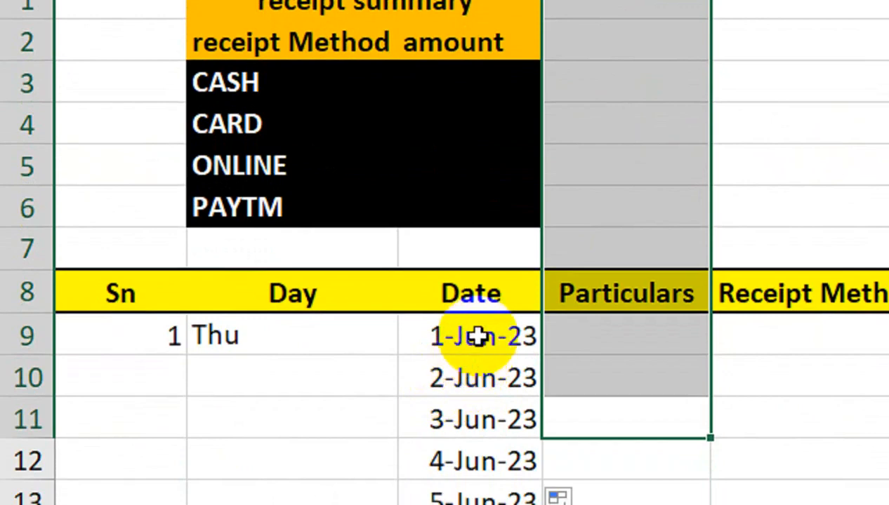
pyautogui.moveTo(477, 337); pyautogui.dragTo(465, 394)
pyautogui.hotkey('ctrl', 'd')
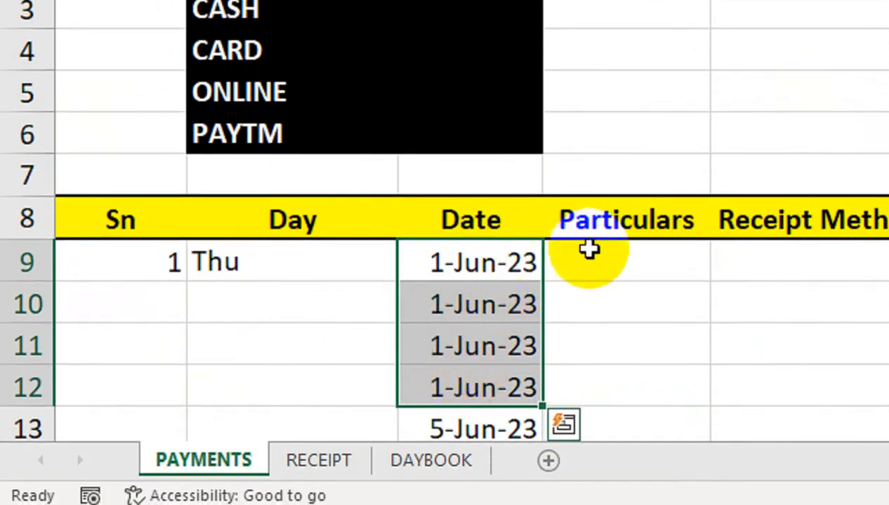
# Fill the Day formula from B9 and the Sn formula from A9 down to row 18.
pyautogui.click(276, 267)
pyautogui.moveTo(379, 280); pyautogui.dragTo(423, 393)
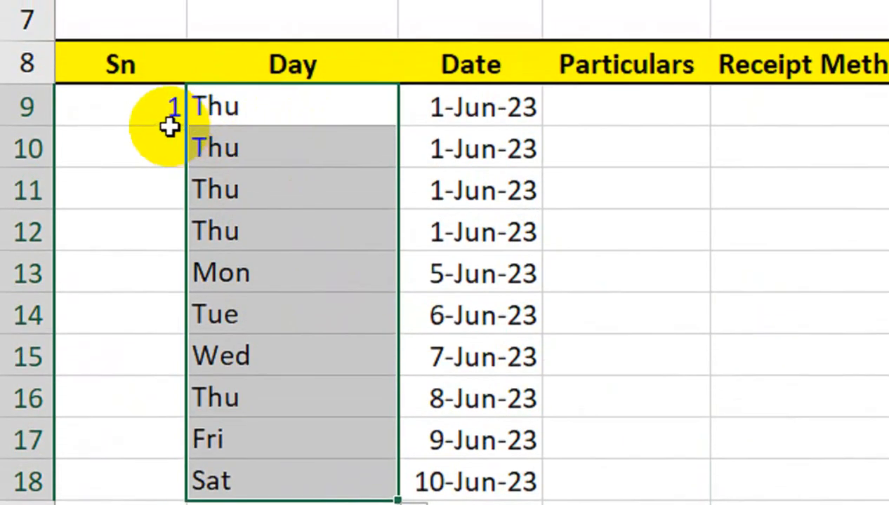
pyautogui.click(173, 31)
pyautogui.click(178, 14)
pyautogui.moveTo(178, 126); pyautogui.dragTo(199, 413)
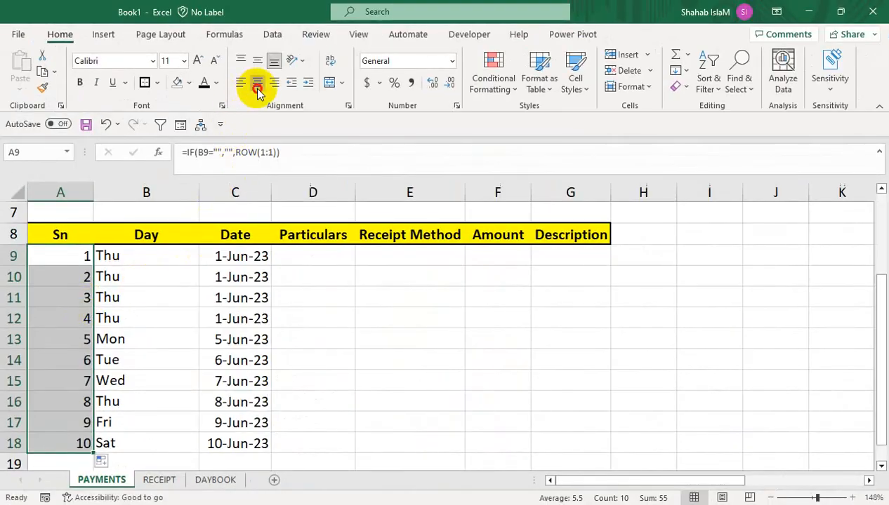
# Center the Sn, Day and Date values in A9:C18 horizontally.
pyautogui.click(259, 91)
pyautogui.moveTo(193, 256); pyautogui.dragTo(219, 441)
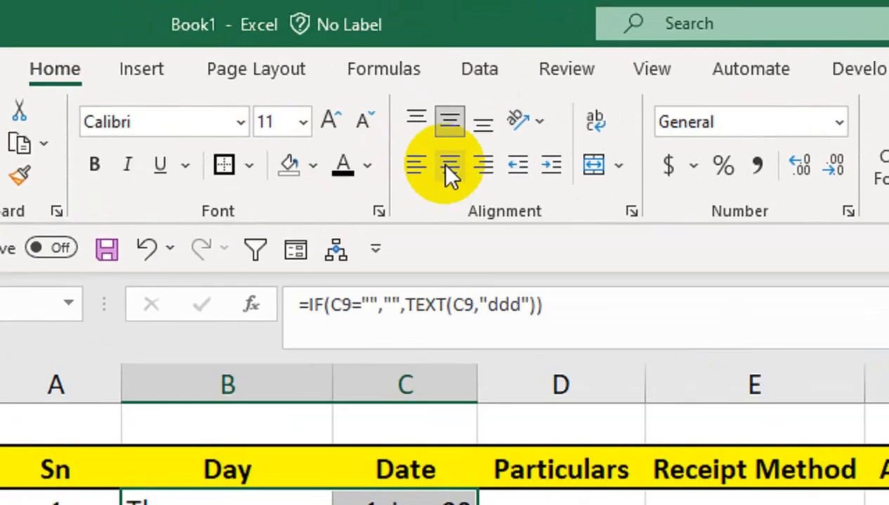
pyautogui.click(256, 83)
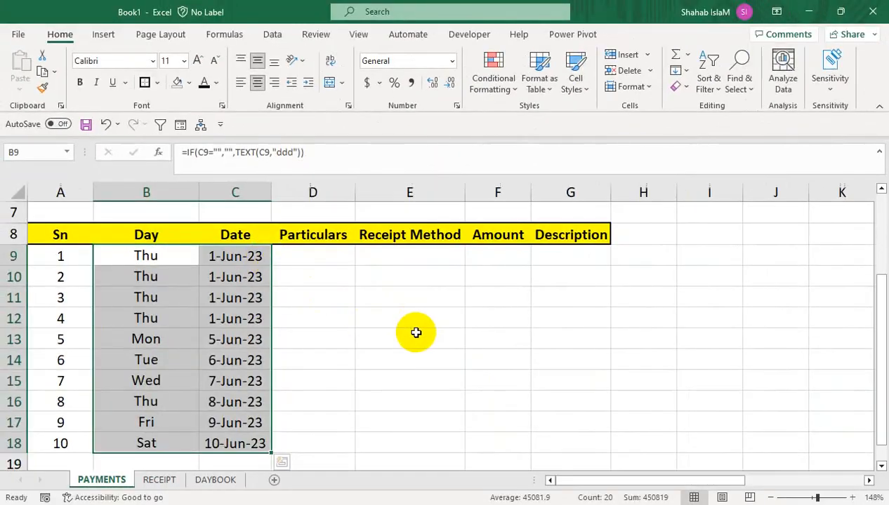
# Start a data validation rule for the Particulars cells D9:D18 and set it to allow a List.
pyautogui.moveTo(414, 332); pyautogui.dragTo(391, 140)
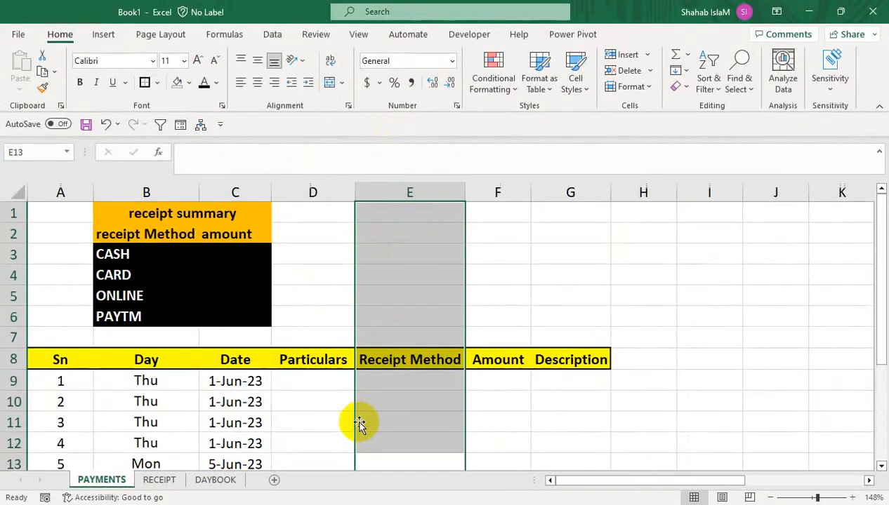
pyautogui.moveTo(337, 385); pyautogui.dragTo(316, 416)
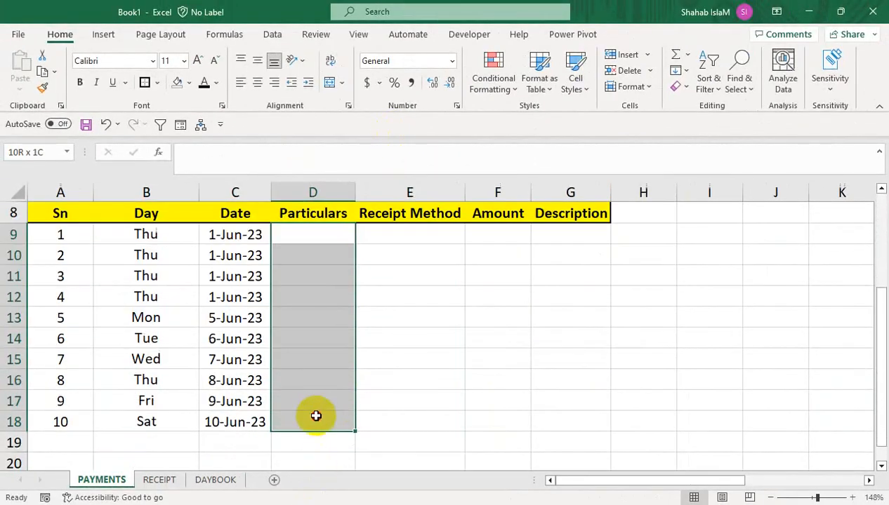
pyautogui.click(270, 35)
pyautogui.click(716, 95)
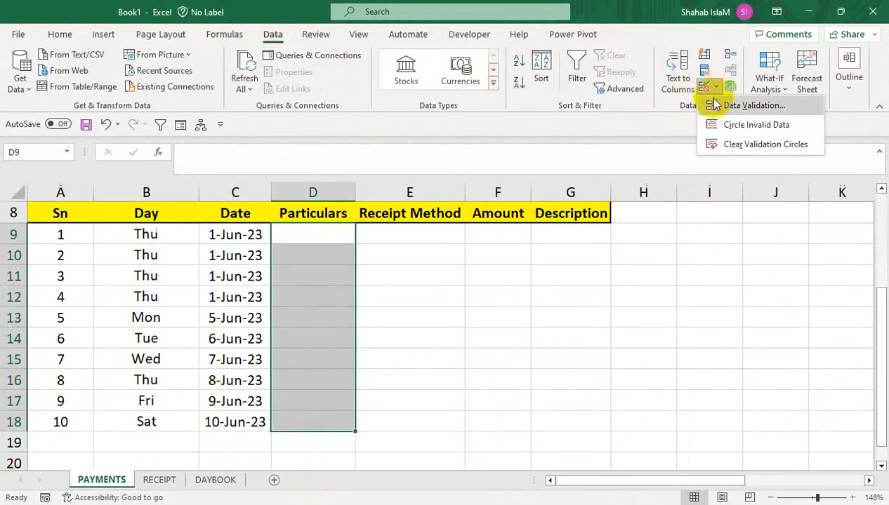
pyautogui.click(726, 103)
pyautogui.moveTo(240, 236); pyautogui.dragTo(440, 222)
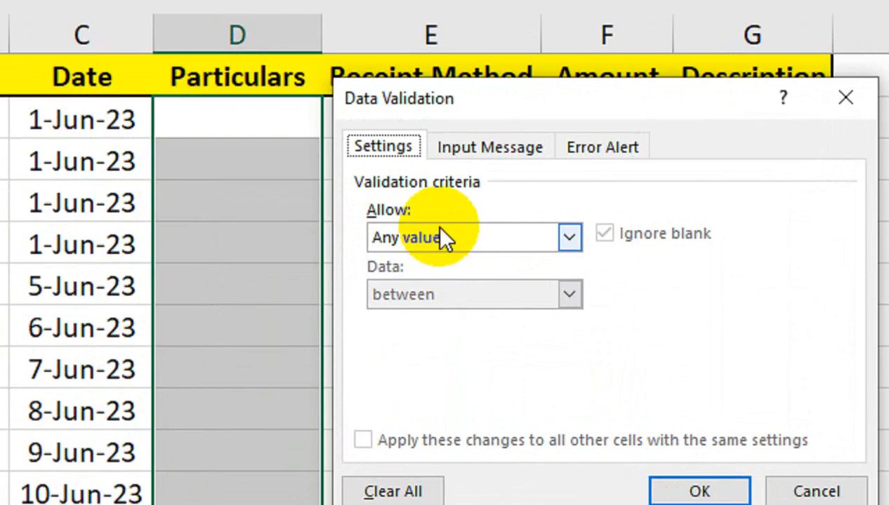
pyautogui.click(422, 292)
pyautogui.click(386, 319)
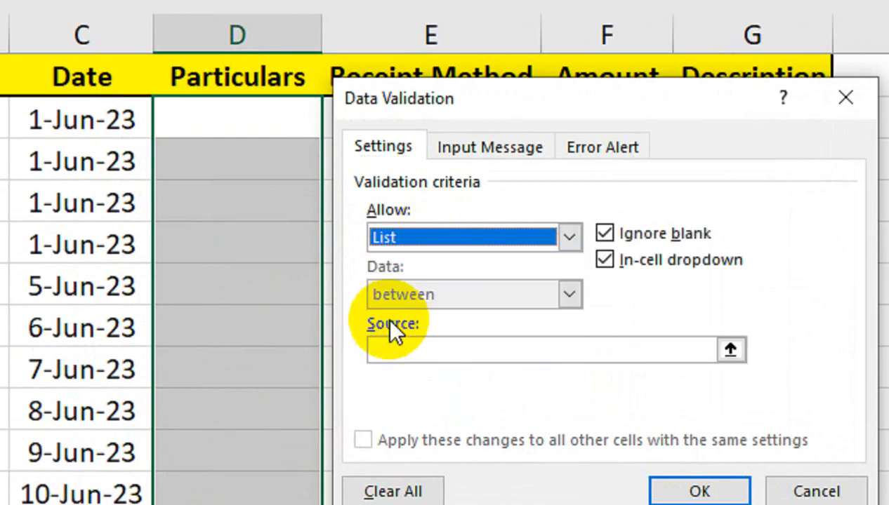
# Try to use =indirect(LIST) as the drop-down list source for the Particulars cells D9:D18.
pyautogui.click(393, 351)
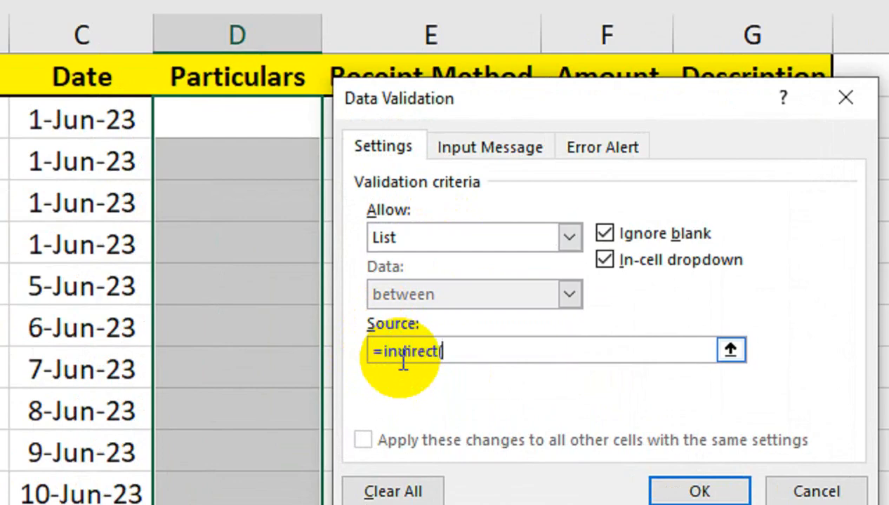
pyautogui.write('=indirect(')
pyautogui.press('F3')
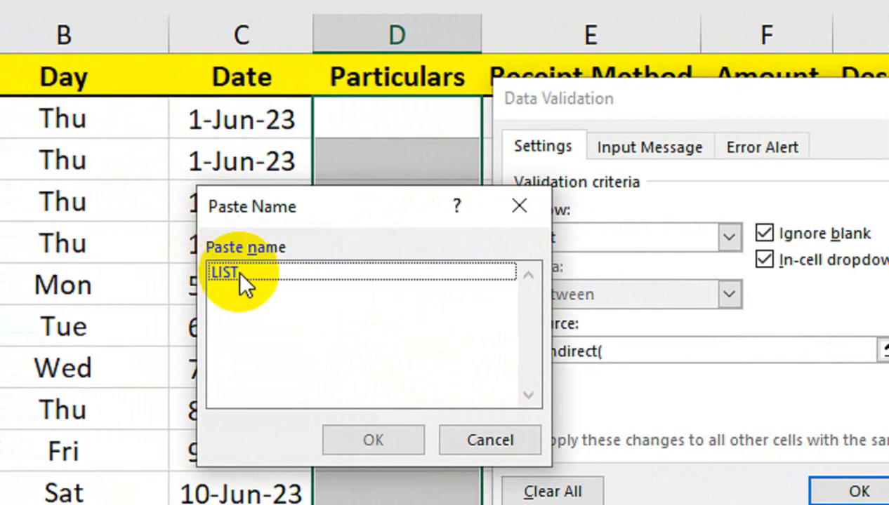
pyautogui.click(237, 272)
pyautogui.click(372, 442)
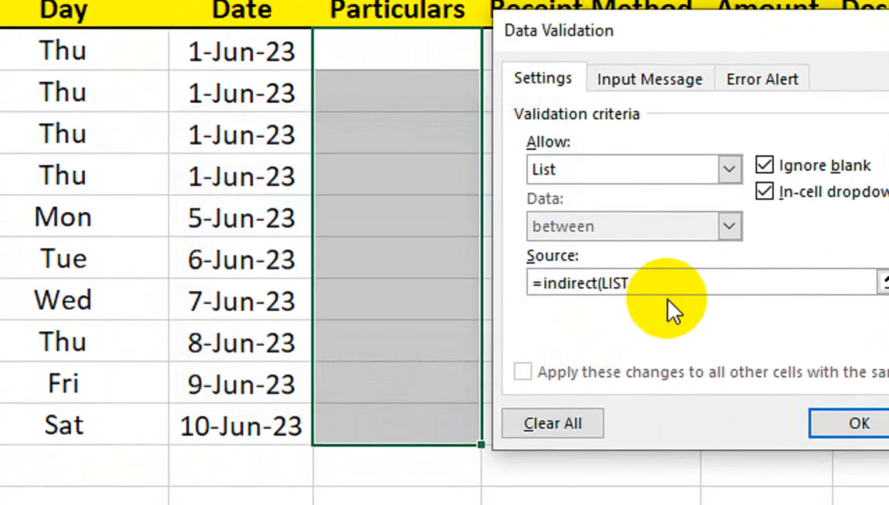
pyautogui.write(')')
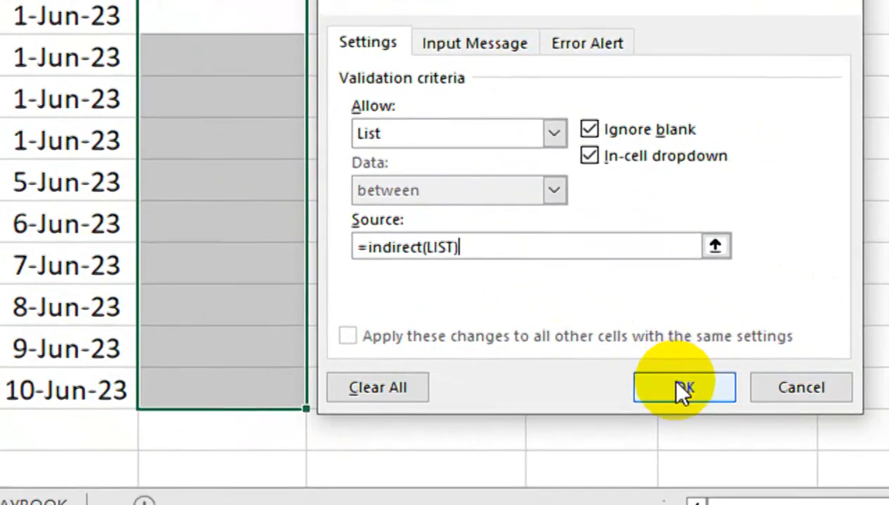
pyautogui.click(859, 424)
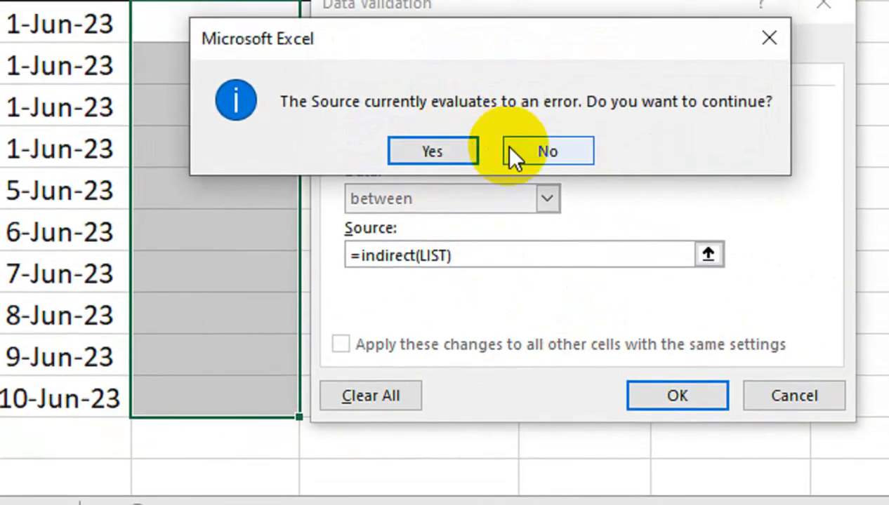
pyautogui.click(455, 153)
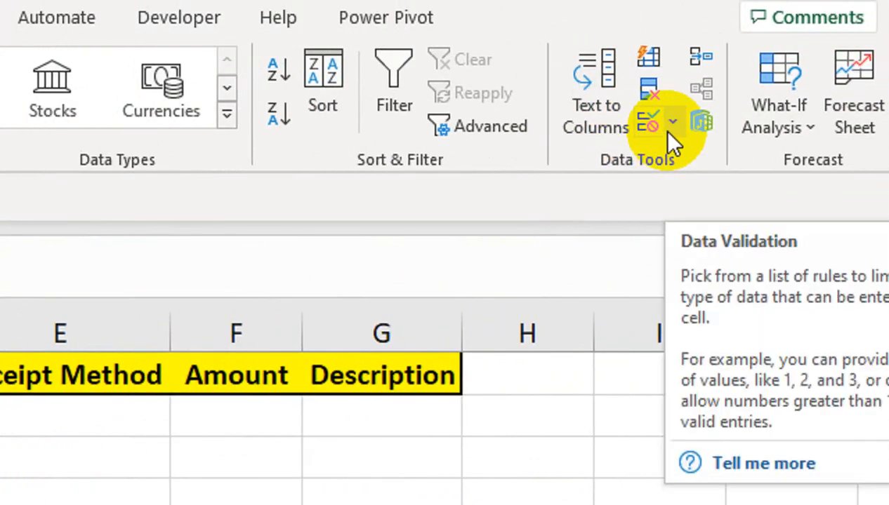
# Change the validation source of the Particulars cells D9:D18 to the named range =LIST.
pyautogui.click(671, 127)
pyautogui.click(667, 160)
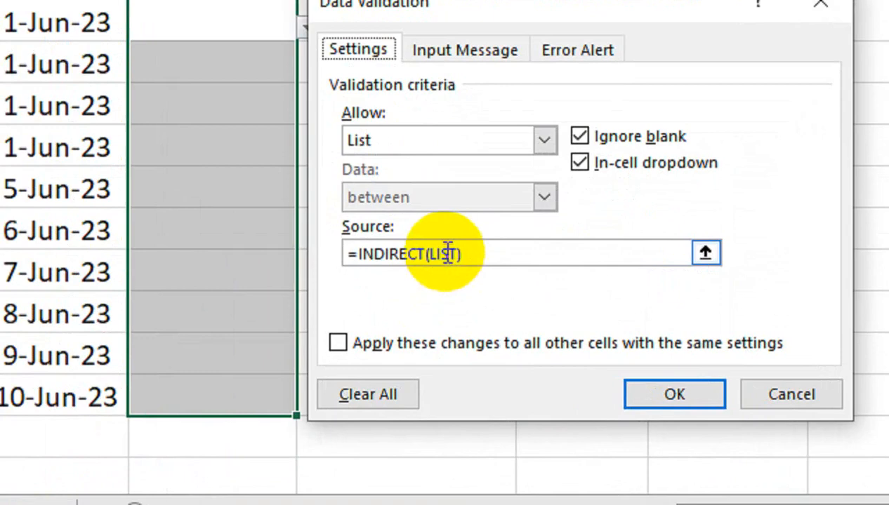
pyautogui.doubleClick(436, 349)
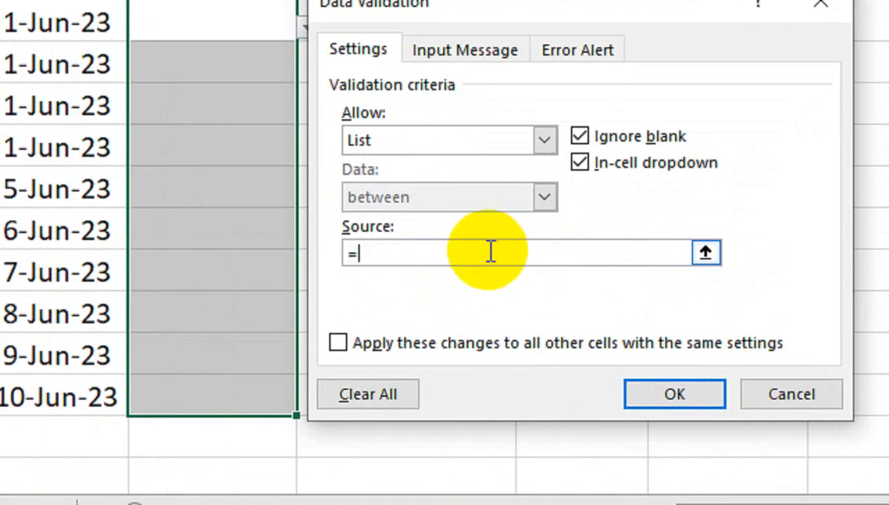
pyautogui.write('=')
pyautogui.press('F3')
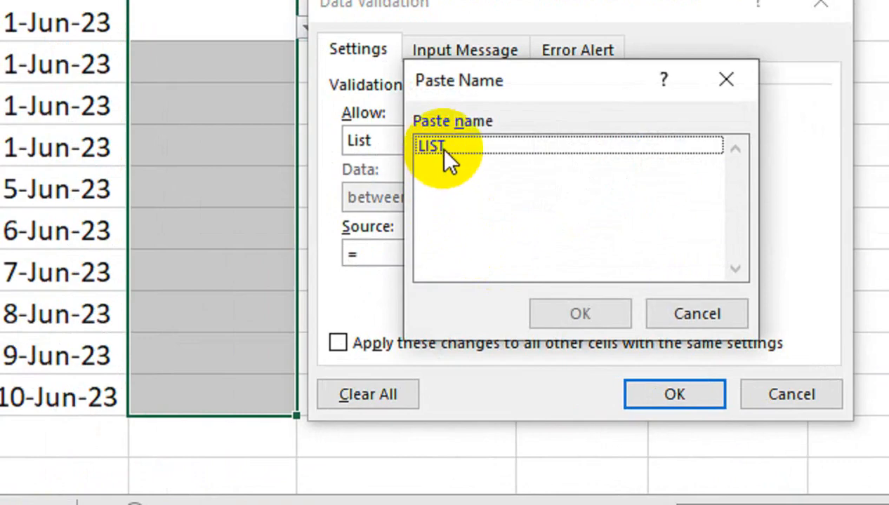
pyautogui.click(451, 156)
pyautogui.click(590, 312)
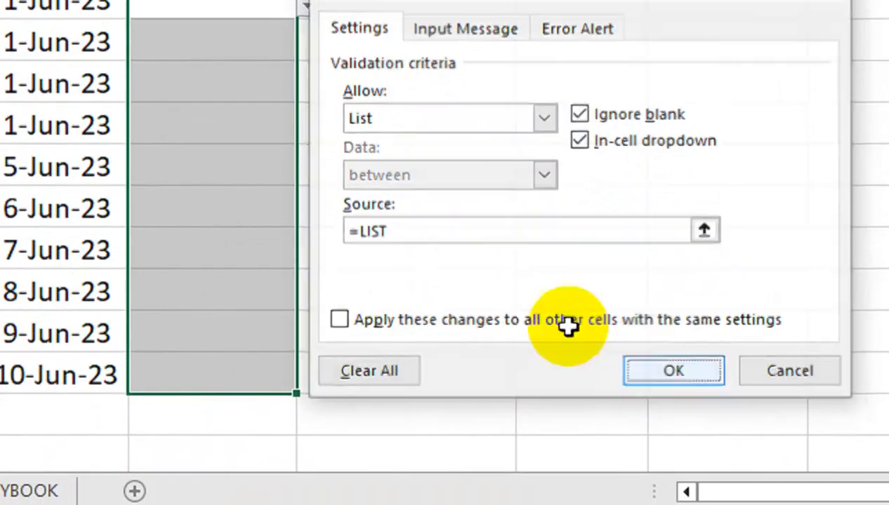
pyautogui.click(671, 393)
# Choose GRAPHICS LAB in D9 and LANGUAGE in D10 from the Particulars drop-down lists.
pyautogui.click(306, 94)
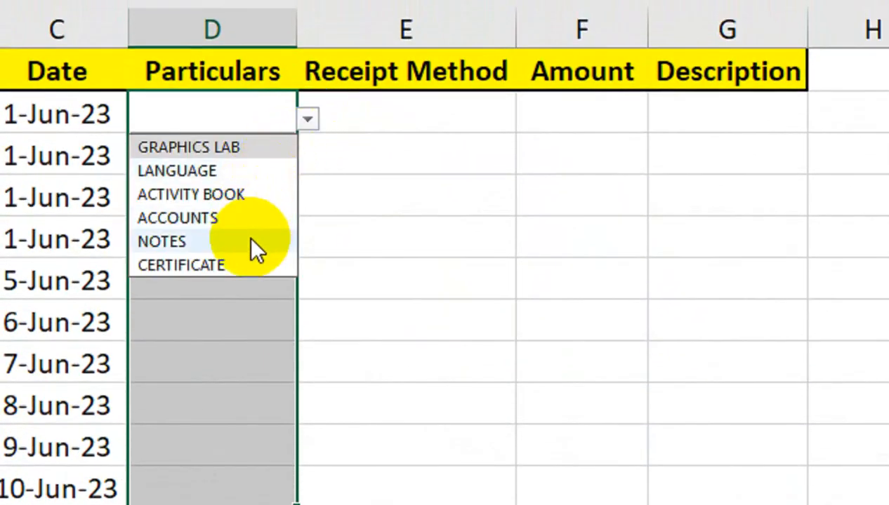
pyautogui.click(209, 315)
pyautogui.click(297, 121)
pyautogui.click(319, 123)
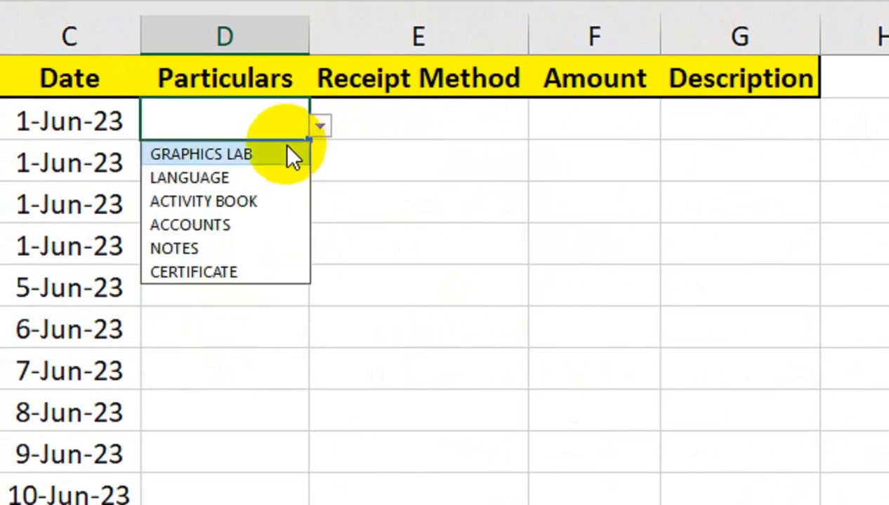
pyautogui.click(294, 147)
pyautogui.click(264, 152)
pyautogui.click(320, 167)
pyautogui.click(285, 197)
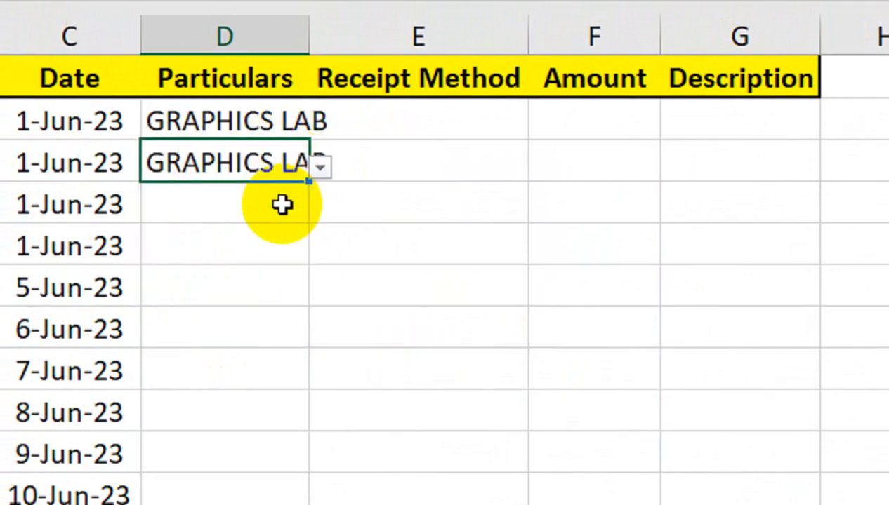
pyautogui.click(319, 168)
pyautogui.click(275, 216)
# Choose ACTIVITY BOOK in D11 and ACCOUNTS in D12, and autofit the width of the Particulars column.
pyautogui.click(263, 211)
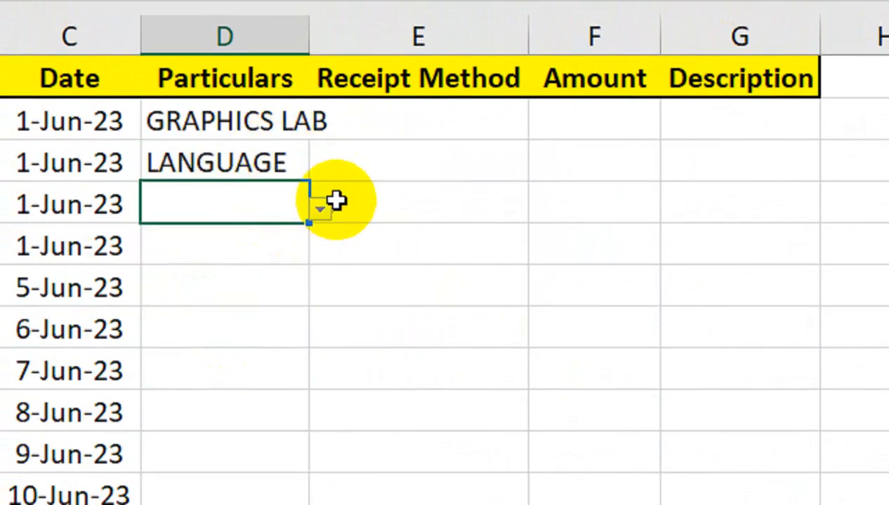
pyautogui.click(320, 209)
pyautogui.click(270, 284)
pyautogui.click(268, 243)
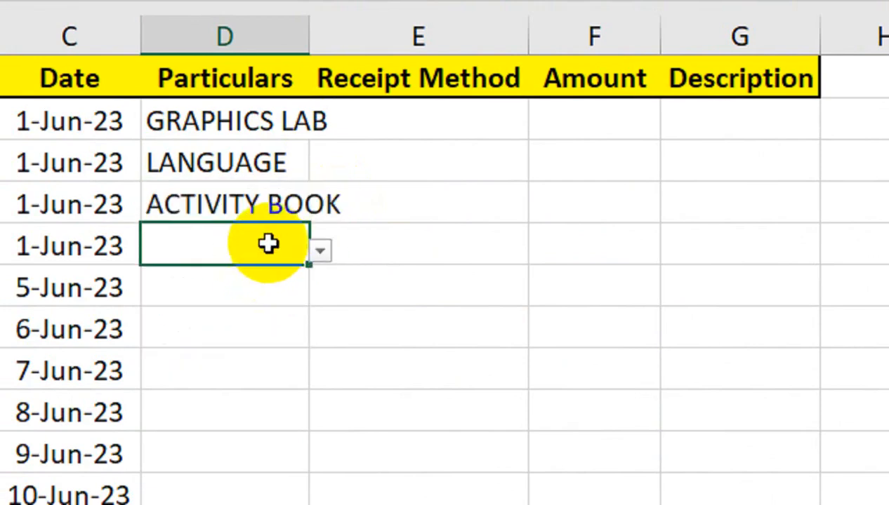
pyautogui.click(324, 257)
pyautogui.click(301, 260)
pyautogui.click(319, 251)
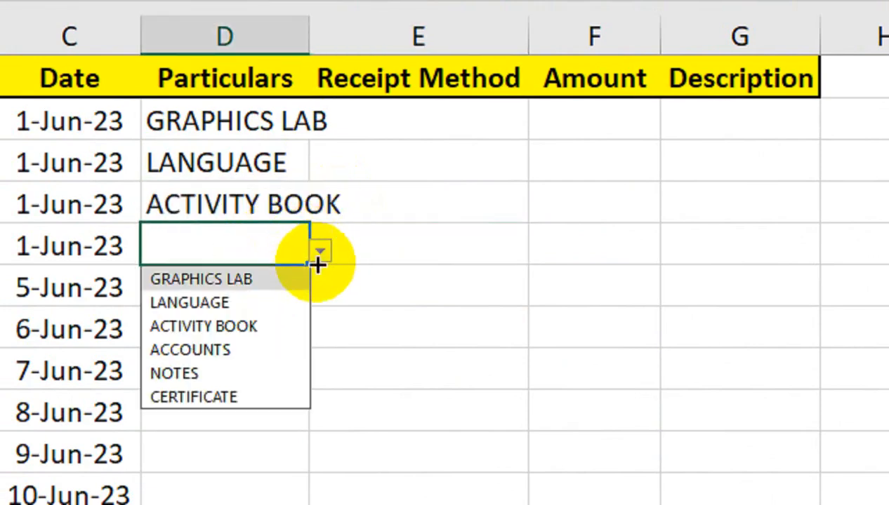
pyautogui.click(274, 350)
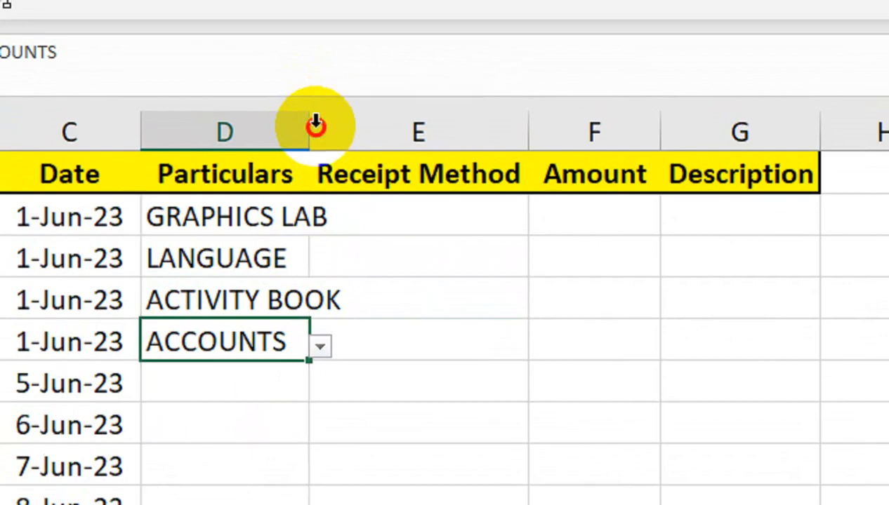
pyautogui.doubleClick(308, 35)
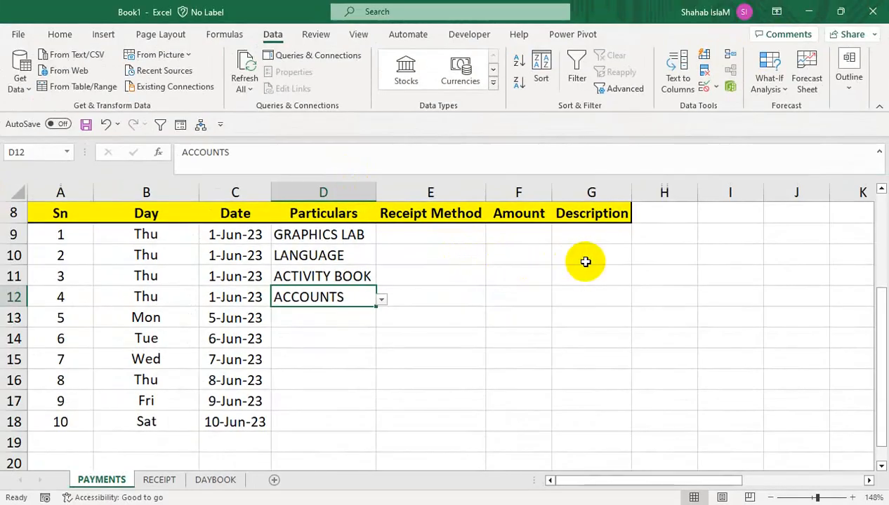
# Format the entry range A8:G18 as a table with headers, using the banded orange style from the Medium group.
pyautogui.moveTo(595, 230); pyautogui.dragTo(88, 419)
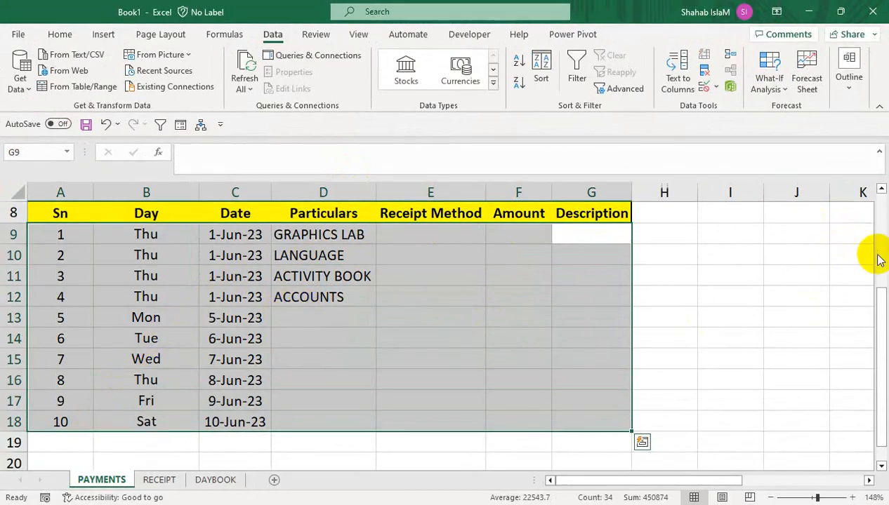
pyautogui.moveTo(871, 301); pyautogui.dragTo(878, 242)
pyautogui.moveTo(59, 313); pyautogui.dragTo(615, 416)
pyautogui.moveTo(876, 359); pyautogui.dragTo(865, 243)
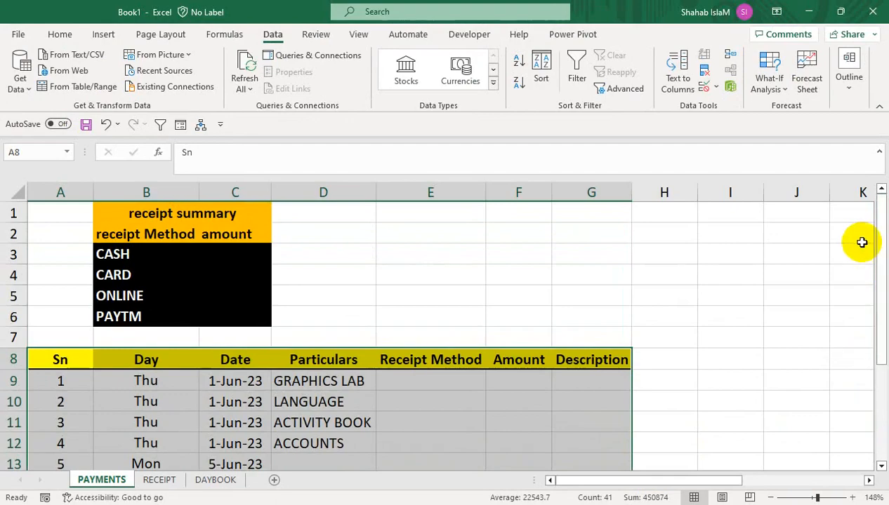
pyautogui.click(68, 34)
pyautogui.click(527, 88)
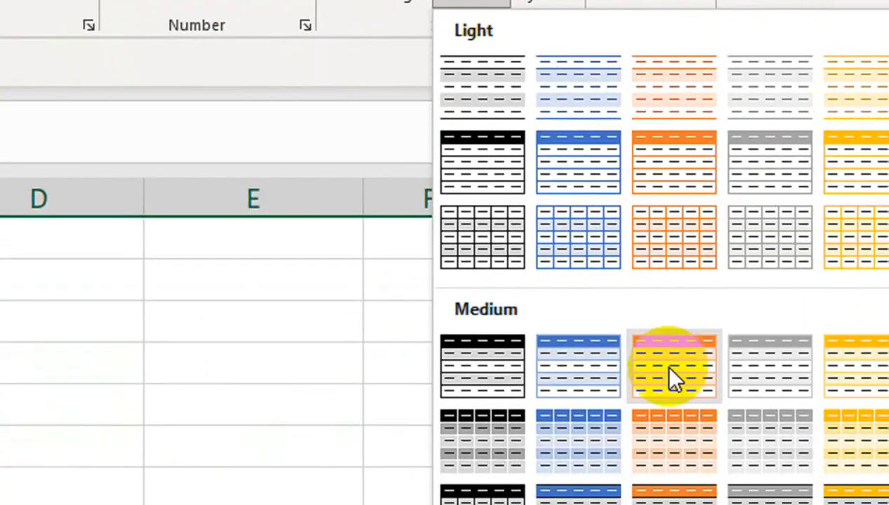
pyautogui.click(666, 355)
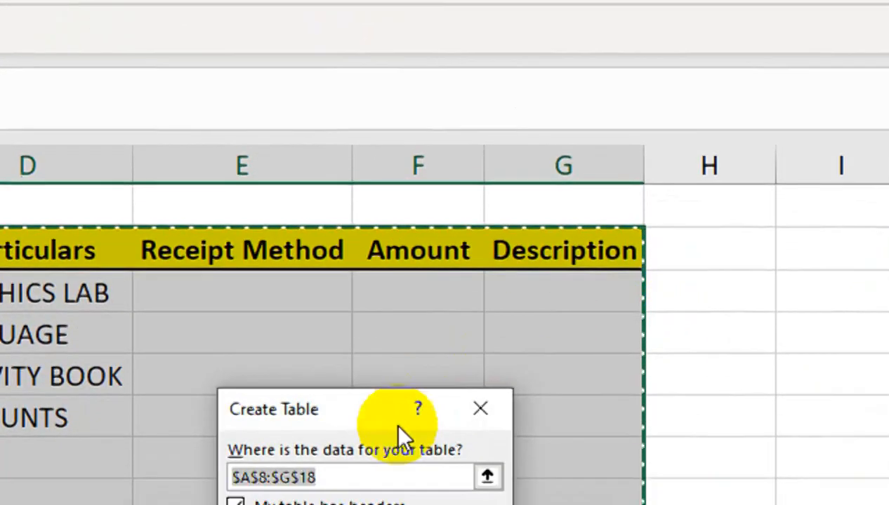
pyautogui.click(324, 401)
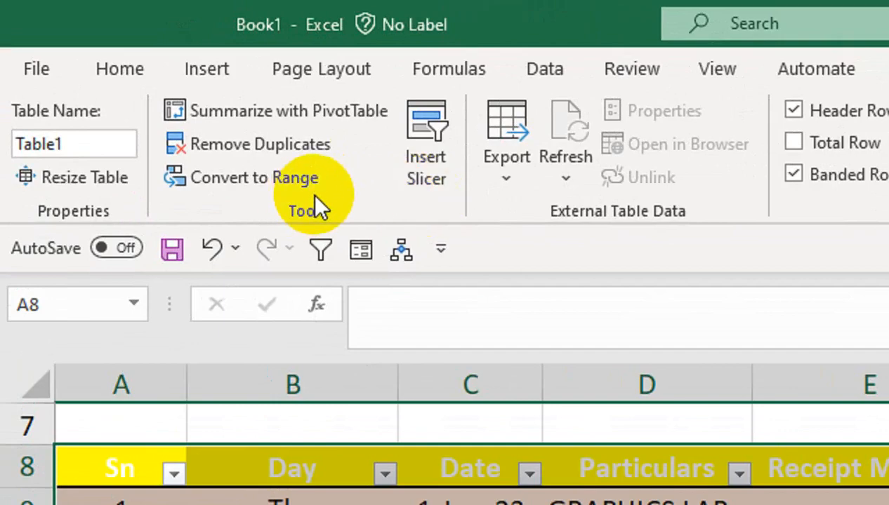
# Convert the formatted entry table back to a normal range.
pyautogui.click(295, 181)
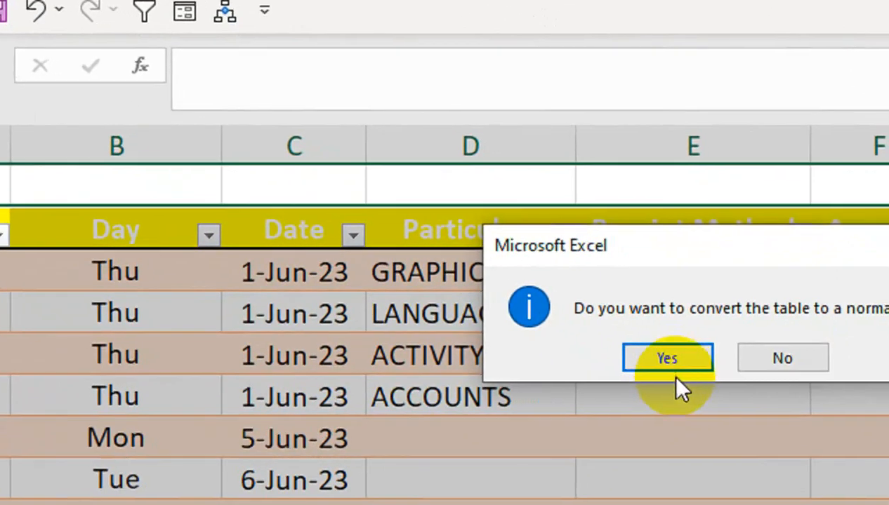
pyautogui.click(667, 359)
pyautogui.click(654, 455)
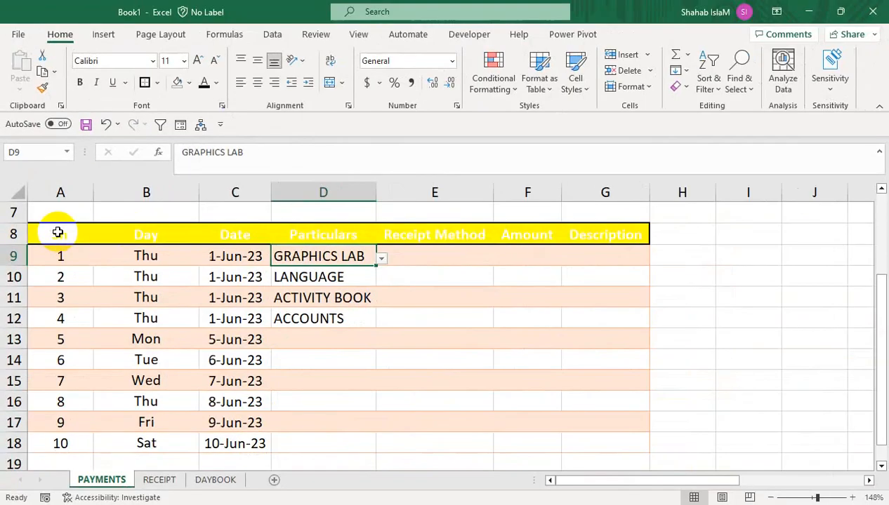
# Set the font color of the header row A8:G8 to black.
pyautogui.moveTo(66, 232); pyautogui.dragTo(605, 234)
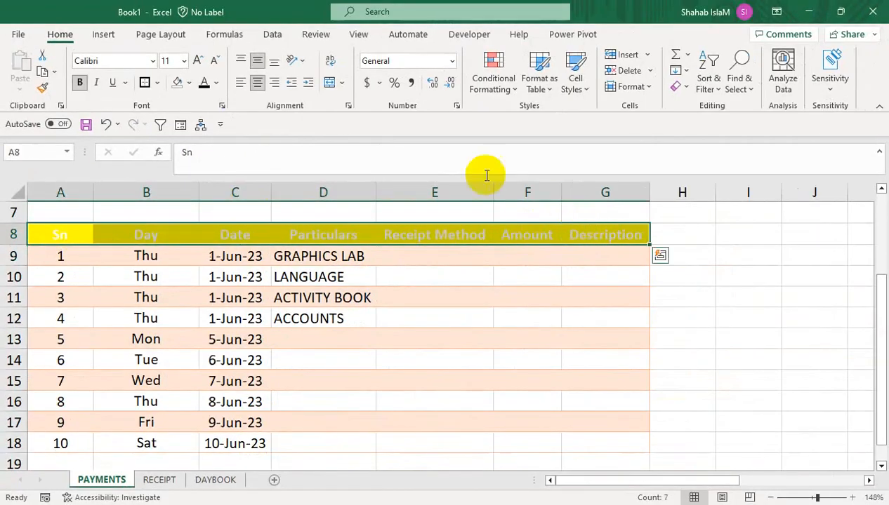
pyautogui.click(205, 85)
pyautogui.click(419, 317)
pyautogui.moveTo(709, 302); pyautogui.dragTo(708, 168)
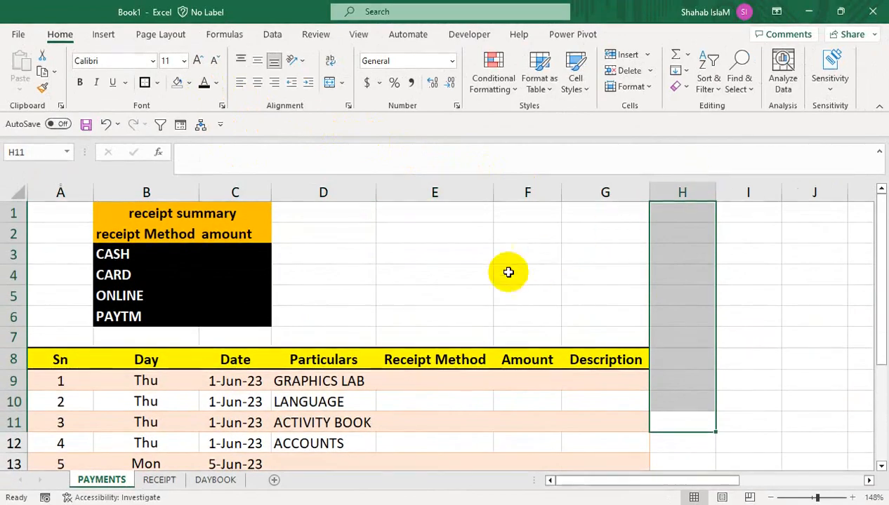
pyautogui.click(256, 279)
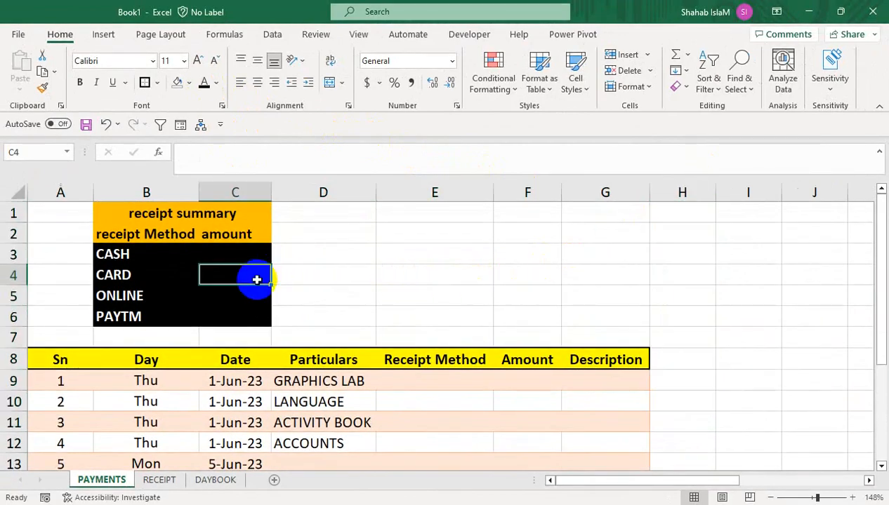
pyautogui.click(398, 386)
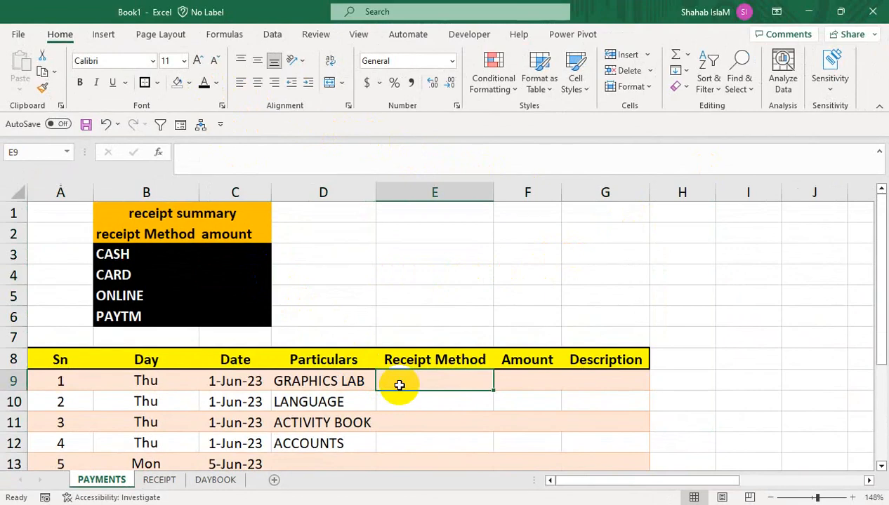
pyautogui.click(434, 294)
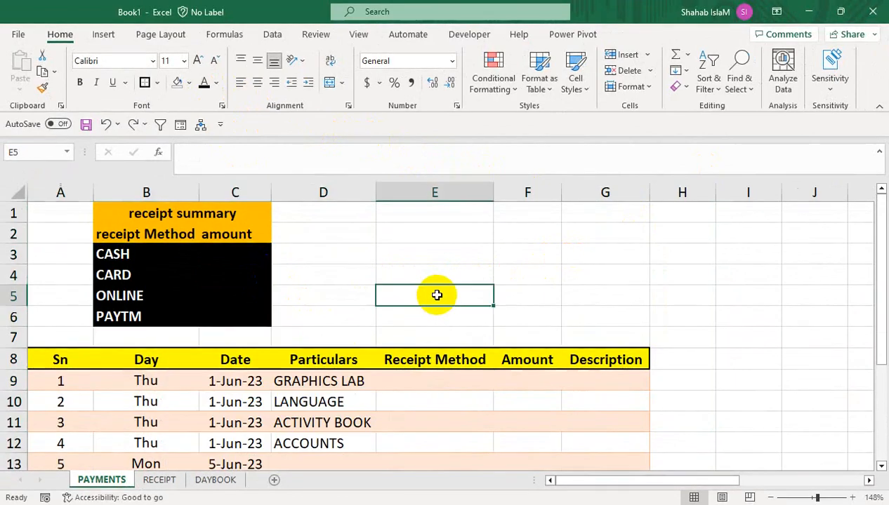
# Add a List validation rule to the Receipt Method cells E9:E18 with the source =$B$3:$B$6.
pyautogui.moveTo(417, 379); pyautogui.dragTo(422, 419)
pyautogui.click(274, 34)
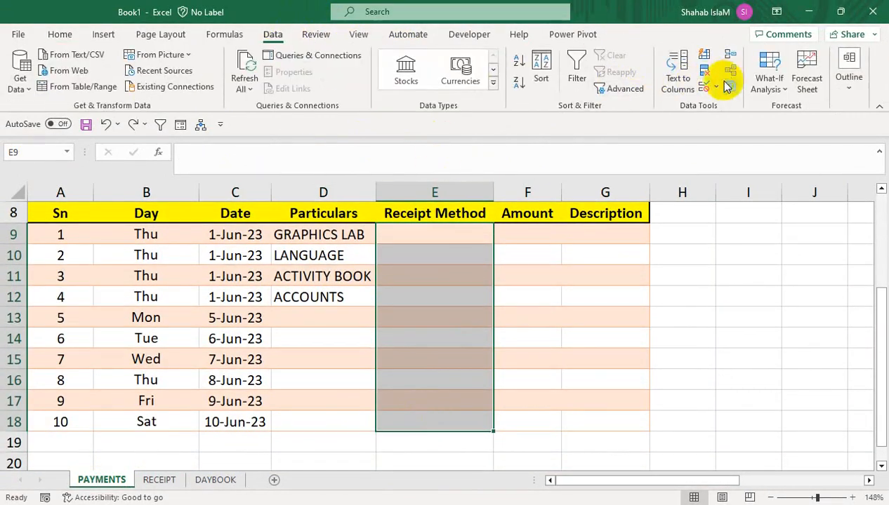
pyautogui.click(716, 89)
pyautogui.click(740, 105)
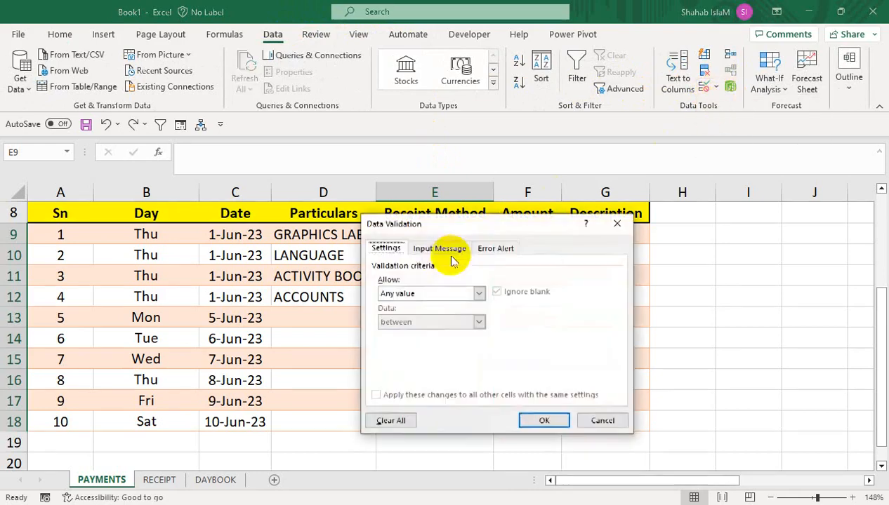
pyautogui.click(422, 299)
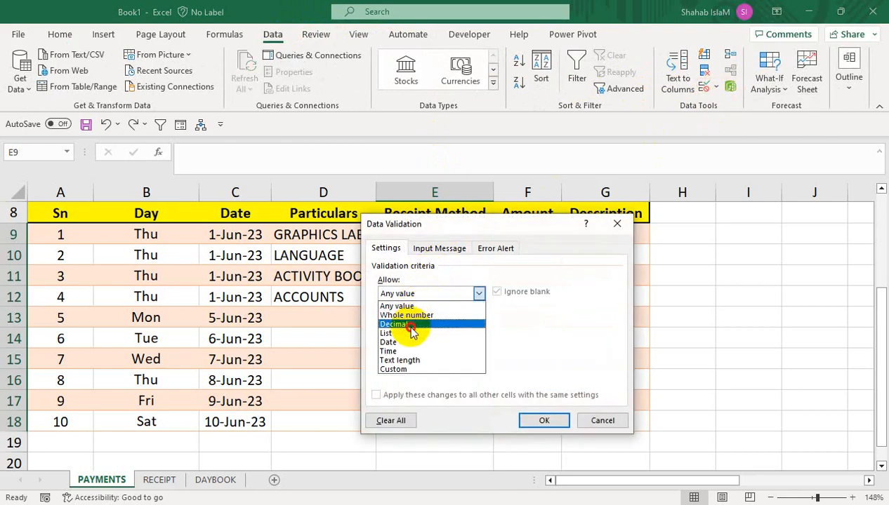
pyautogui.click(412, 334)
pyautogui.click(415, 349)
pyautogui.moveTo(227, 255); pyautogui.dragTo(144, 211)
pyautogui.moveTo(117, 257); pyautogui.dragTo(118, 310)
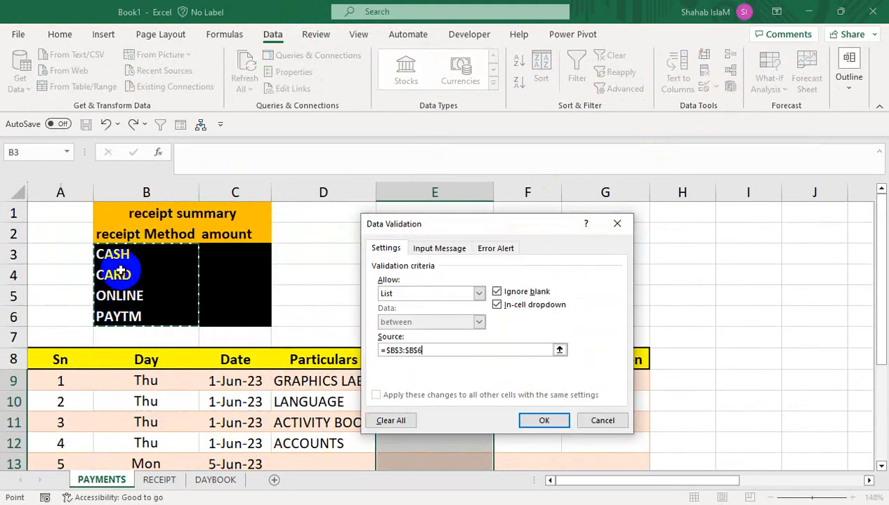
pyautogui.click(546, 420)
# Apply the Input cell style to the receipt summary body B3:C6.
pyautogui.moveTo(125, 252); pyautogui.dragTo(238, 309)
pyautogui.click(70, 35)
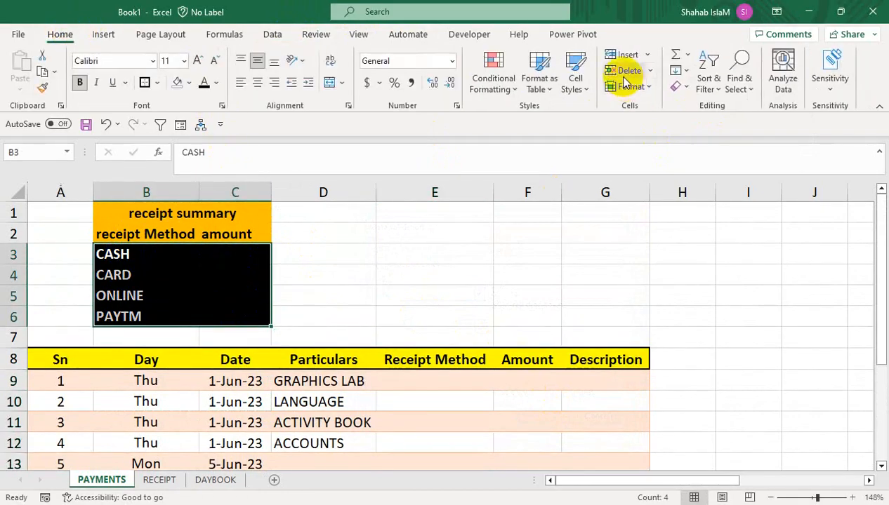
pyautogui.click(575, 74)
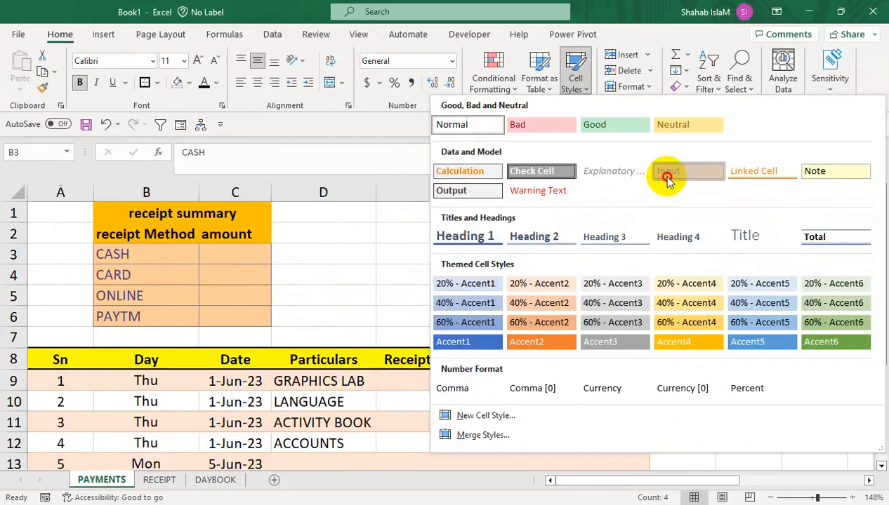
pyautogui.click(575, 354)
pyautogui.click(239, 232)
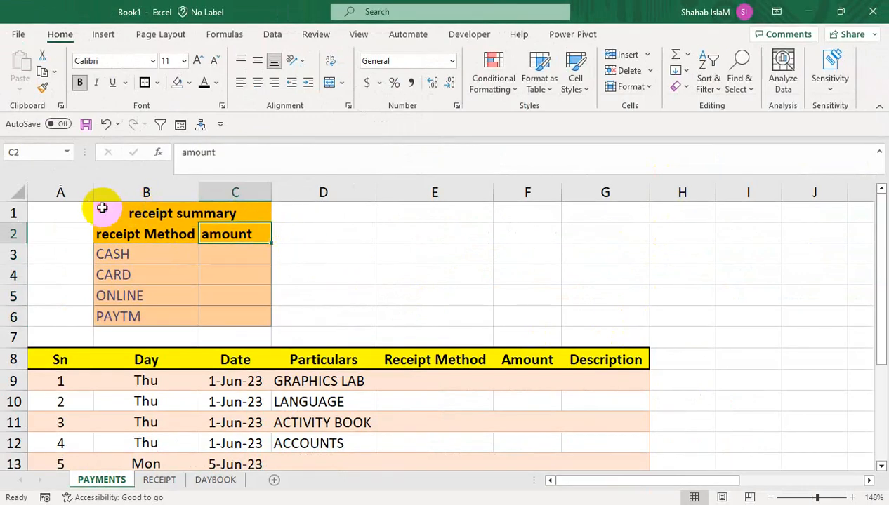
# Add a thick outside border around the summary headings B1:C2 and another around the summary body B3:C6.
pyautogui.moveTo(102, 209); pyautogui.dragTo(254, 237)
pyautogui.click(145, 83)
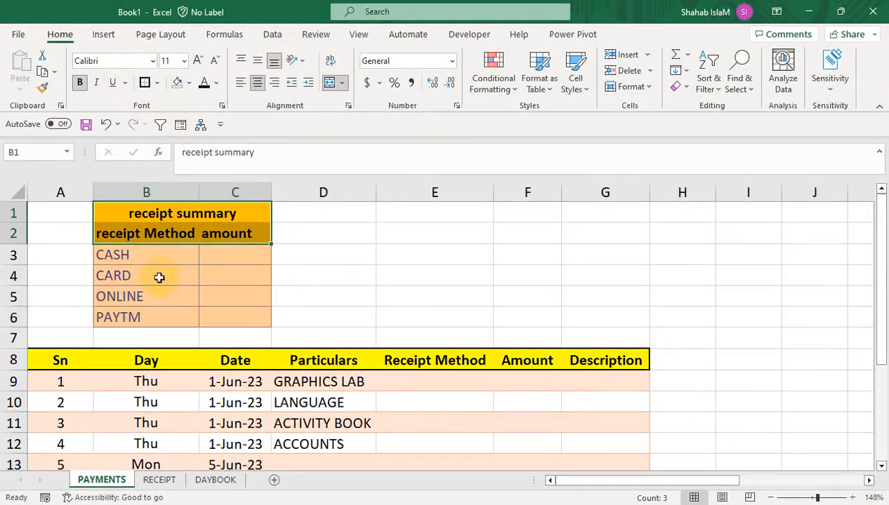
pyautogui.click(158, 276)
pyautogui.moveTo(125, 254); pyautogui.dragTo(211, 309)
pyautogui.moveTo(141, 254); pyautogui.dragTo(228, 320)
pyautogui.click(144, 81)
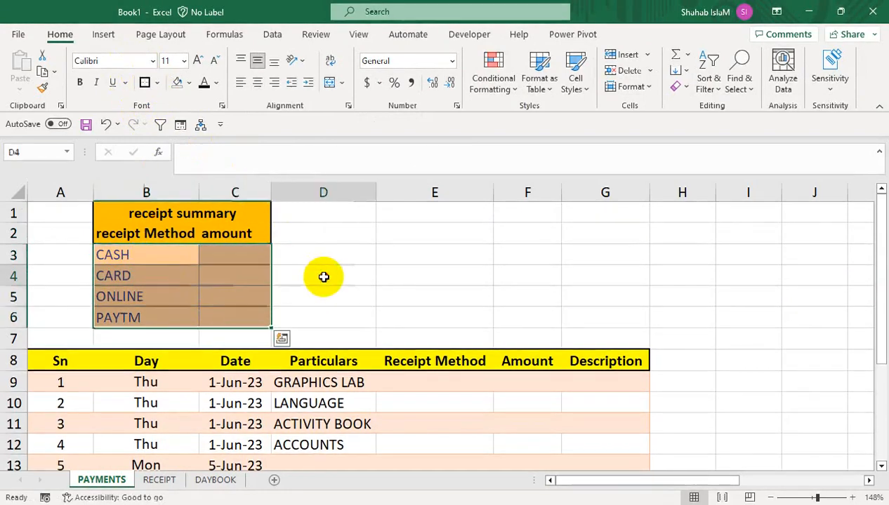
pyautogui.click(323, 278)
# Choose CASH as the receipt method for the GRAPHICS LAB and LANGUAGE entries in E9 and E10.
pyautogui.click(440, 386)
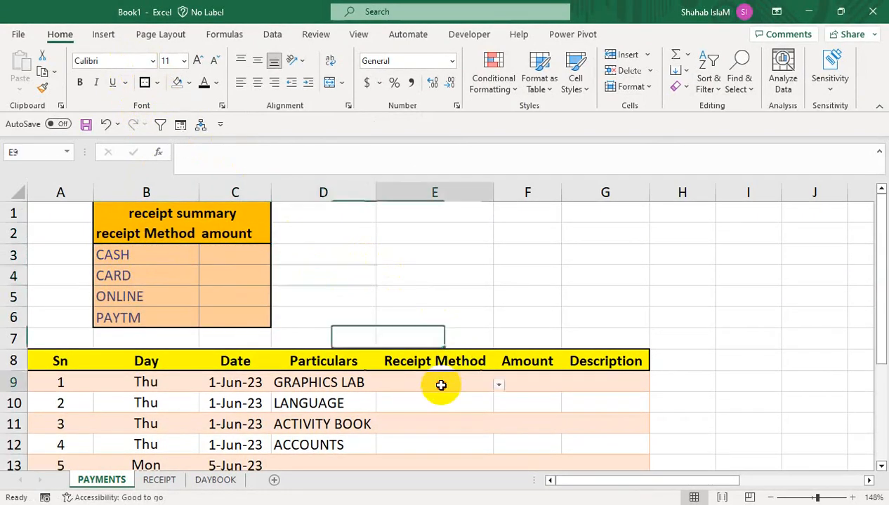
pyautogui.click(498, 386)
pyautogui.click(468, 399)
pyautogui.click(488, 404)
pyautogui.click(499, 406)
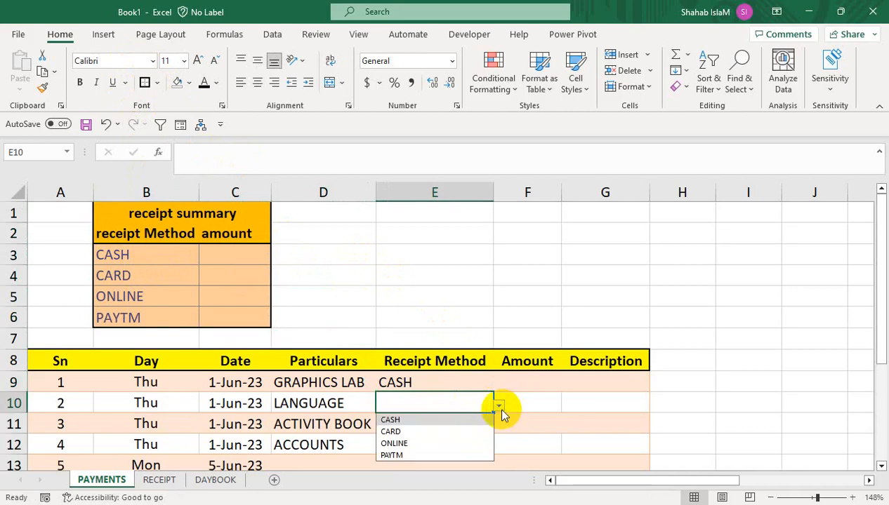
pyautogui.click(460, 419)
# Choose CARD as the receipt method for ACTIVITY BOOK in E11 and ONLINE for ACCOUNTS in E12.
pyautogui.click(484, 424)
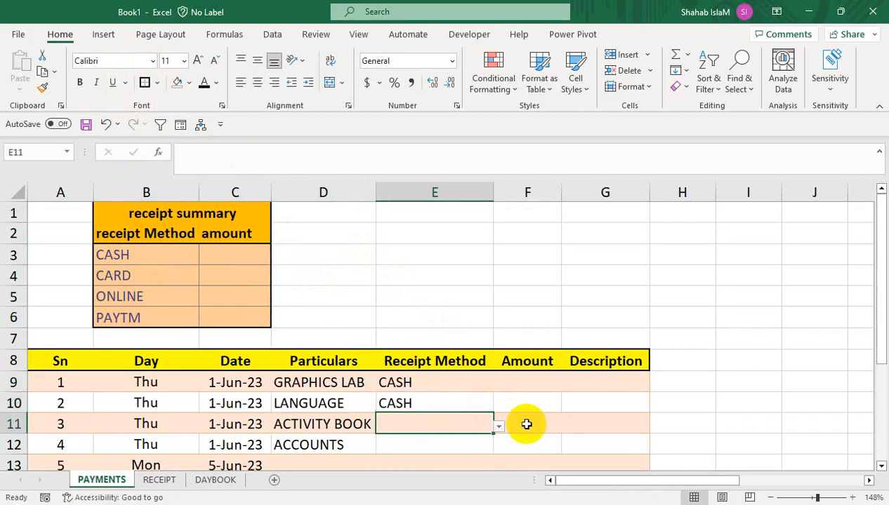
pyautogui.click(498, 427)
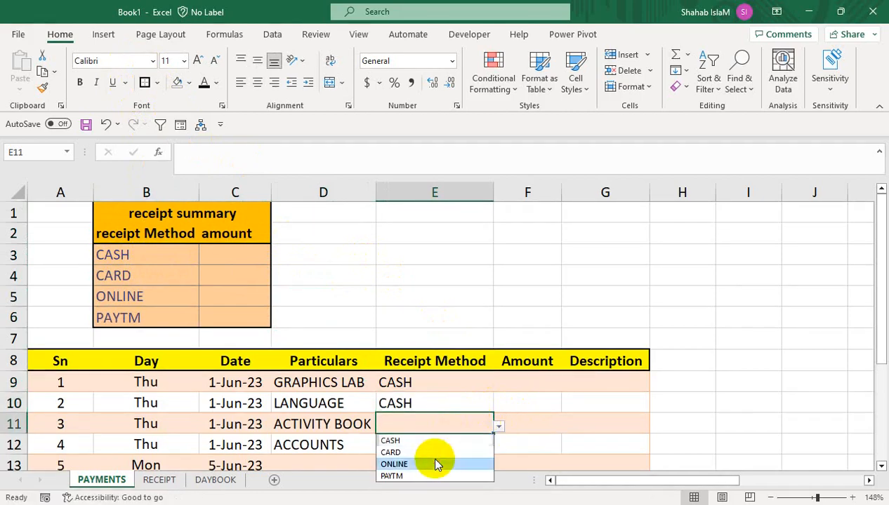
pyautogui.click(432, 463)
pyautogui.click(488, 446)
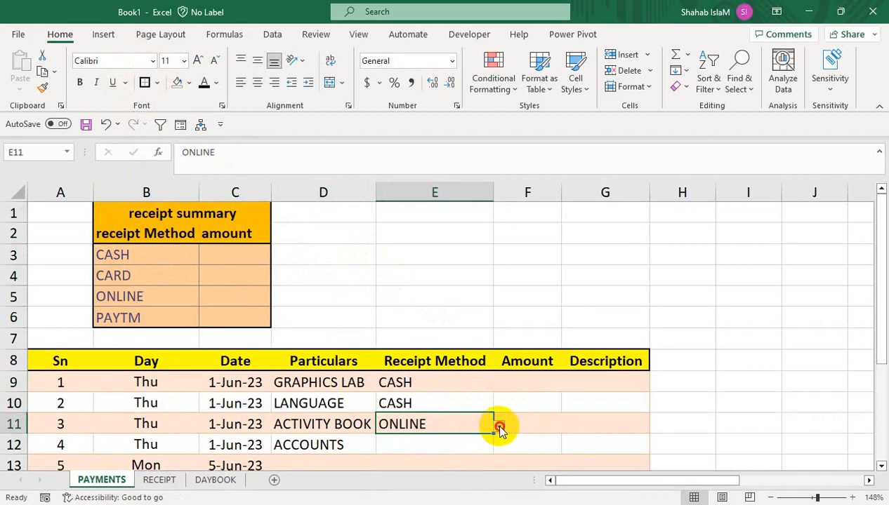
pyautogui.click(498, 427)
pyautogui.click(464, 453)
pyautogui.click(478, 444)
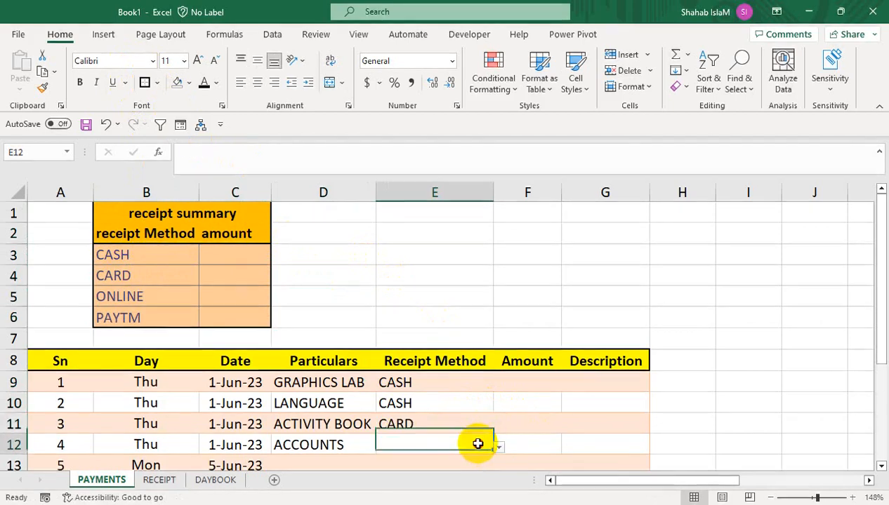
pyautogui.click(499, 447)
pyautogui.click(461, 484)
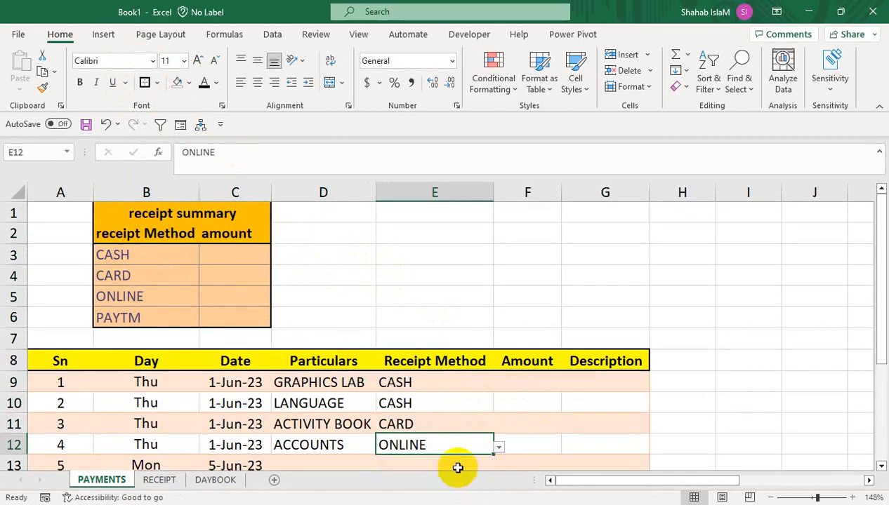
# Enter the amounts 45000, 25000, 10000 and 15000 in cells F9 to F12.
pyautogui.click(519, 379)
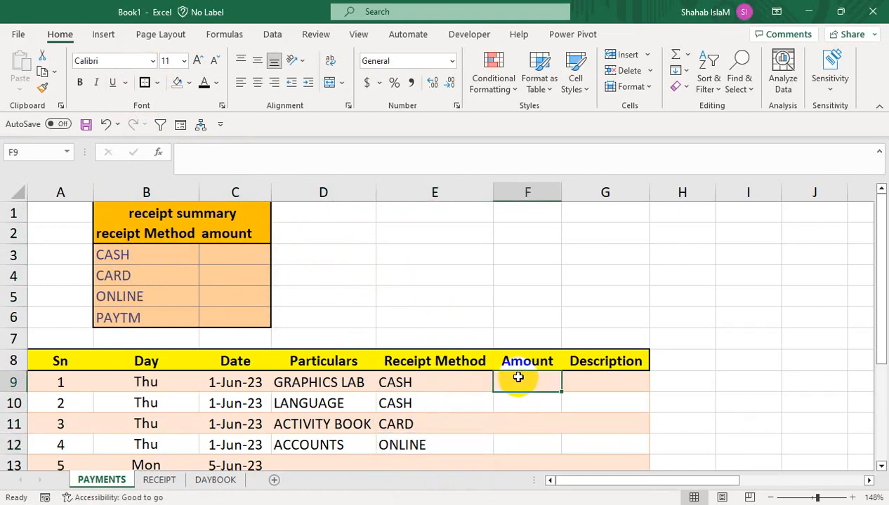
pyautogui.write('45000')
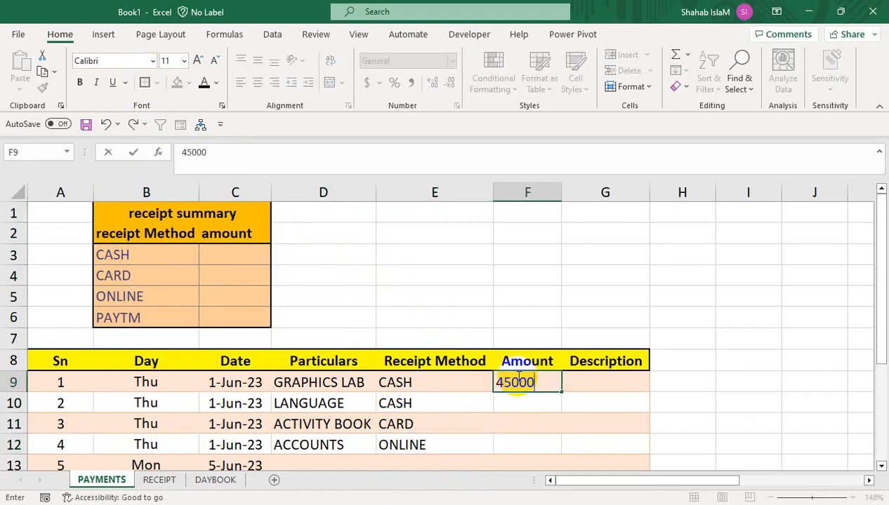
pyautogui.press('Return')
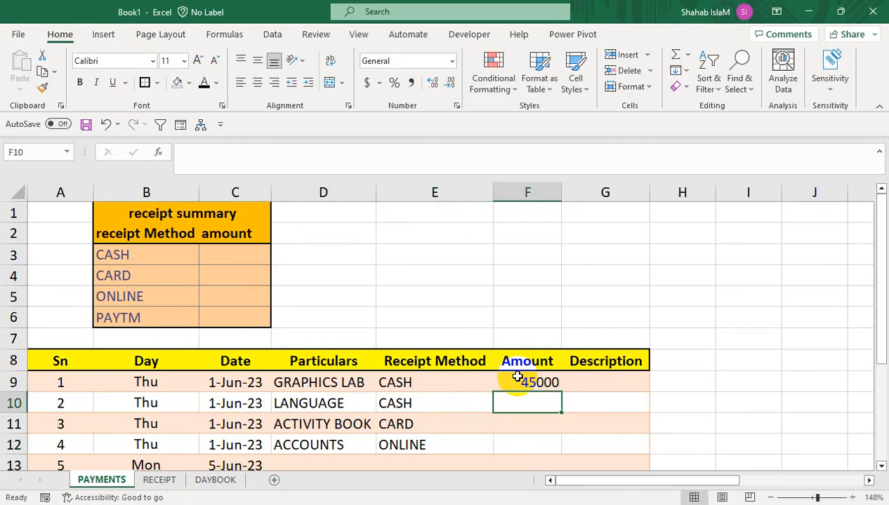
pyautogui.write('25000')
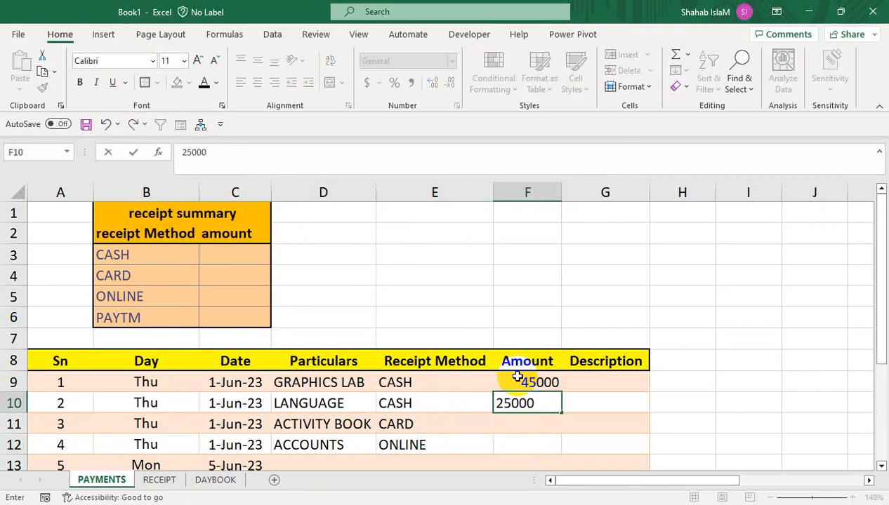
pyautogui.press('Return')
pyautogui.write('1')
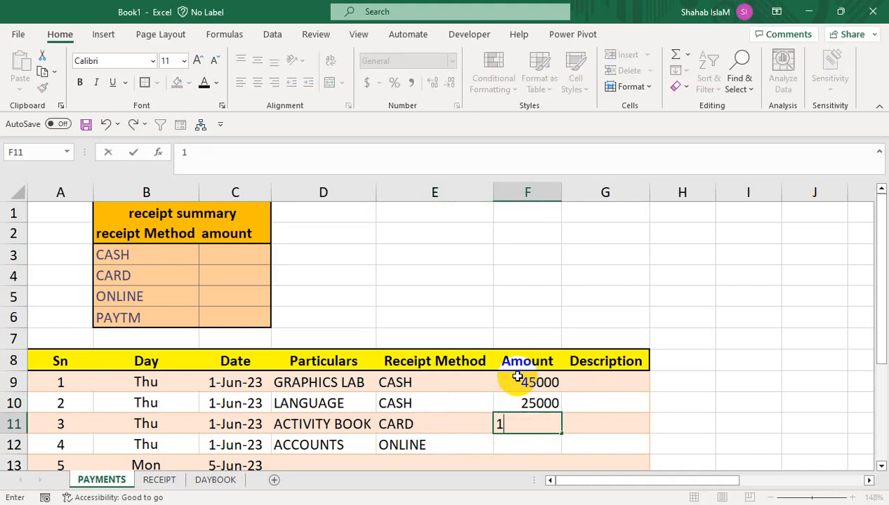
pyautogui.write('0000')
pyautogui.press('Return')
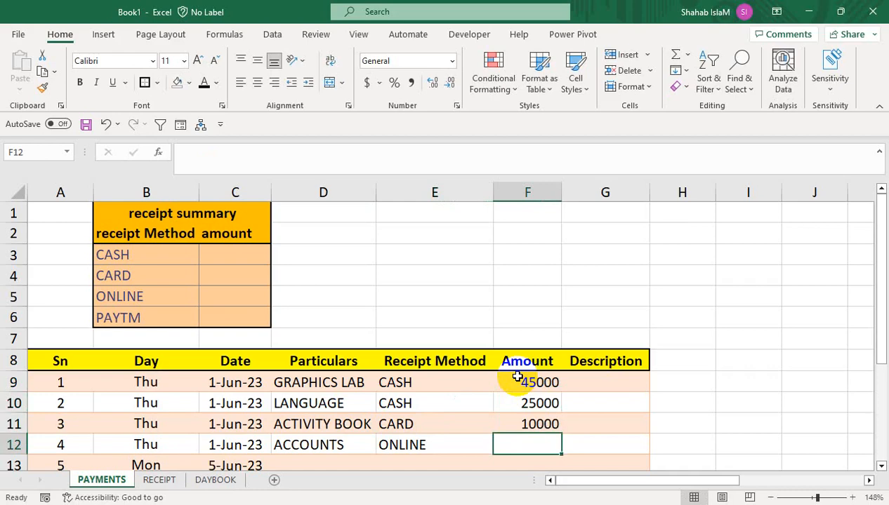
pyautogui.write('15000')
pyautogui.press('Tab')
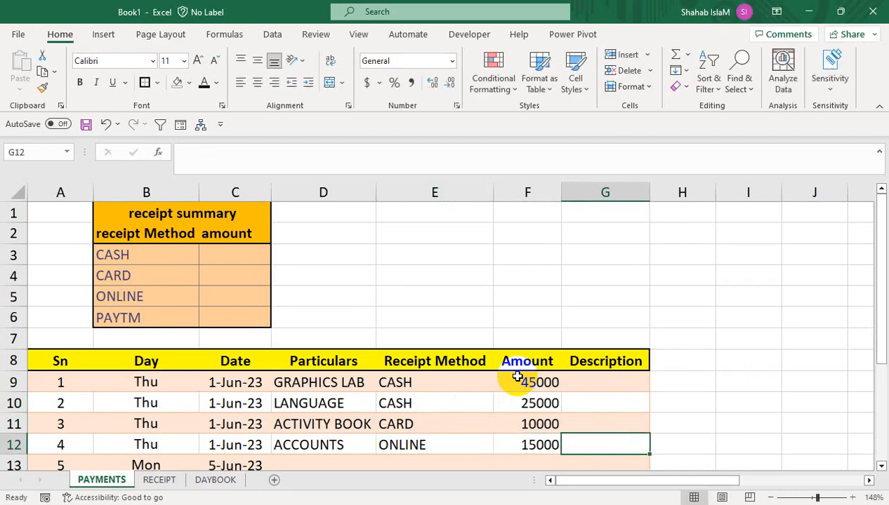
# Copy all cells of the PAYMENTS sheet and paste them over the entire RECEIPT sheet.
pyautogui.moveTo(654, 184); pyautogui.dragTo(651, 181)
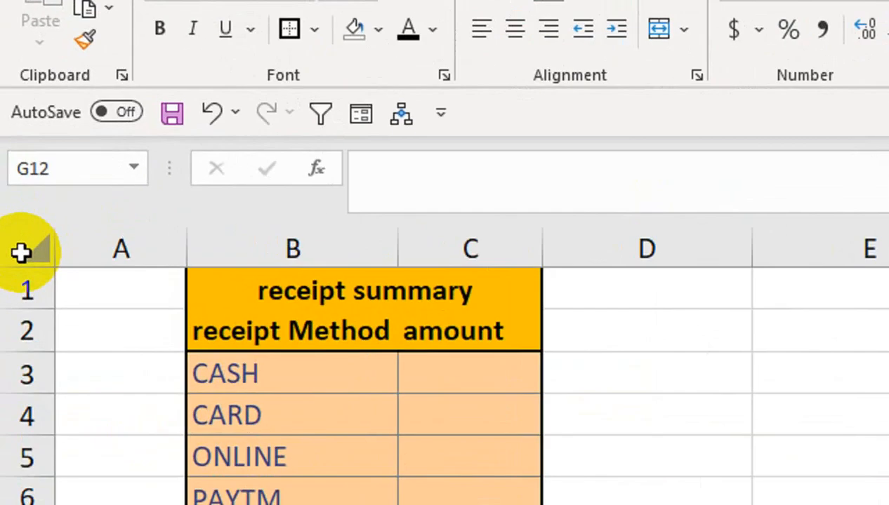
pyautogui.click(21, 253)
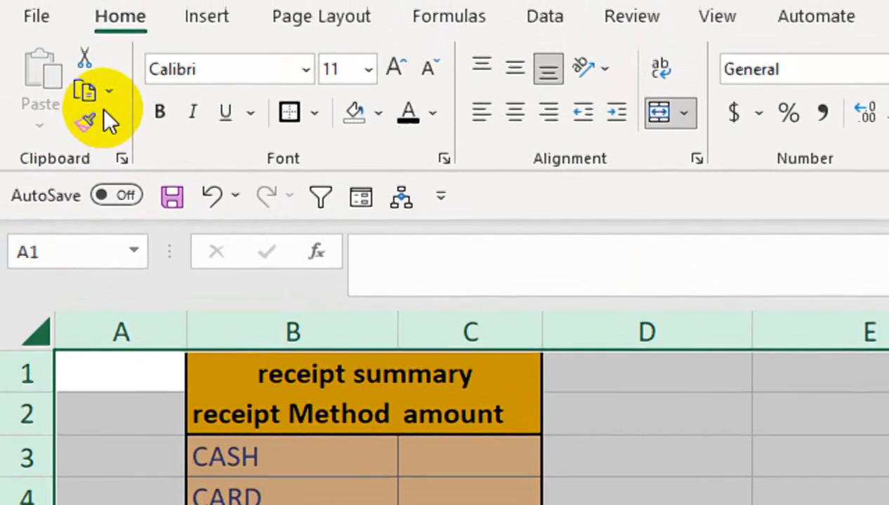
pyautogui.click(109, 9)
pyautogui.click(123, 47)
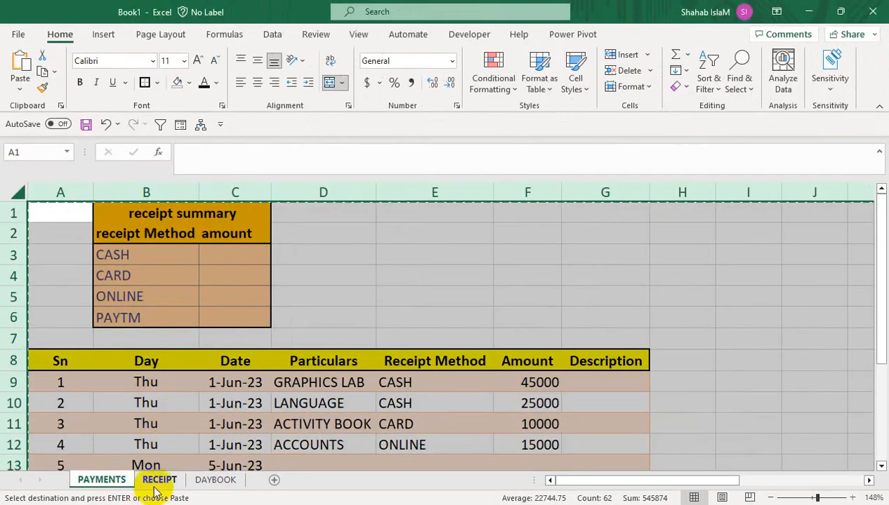
pyautogui.click(157, 481)
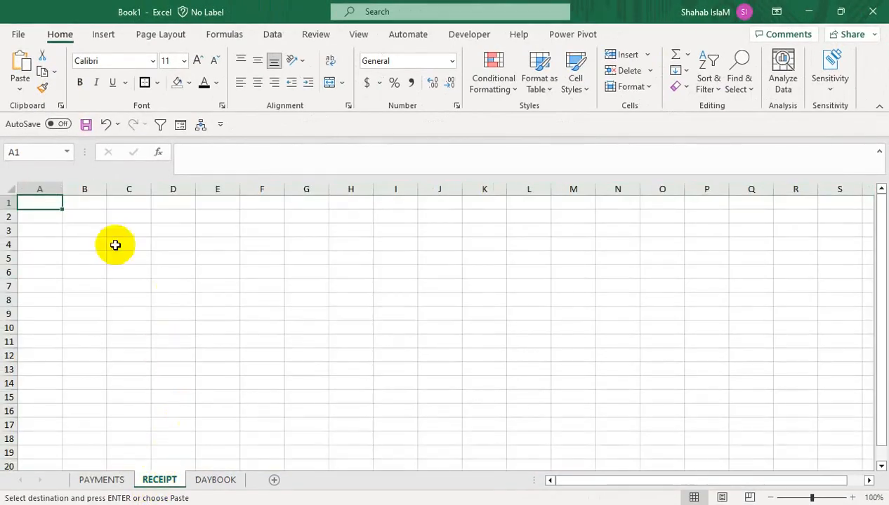
pyautogui.click(9, 191)
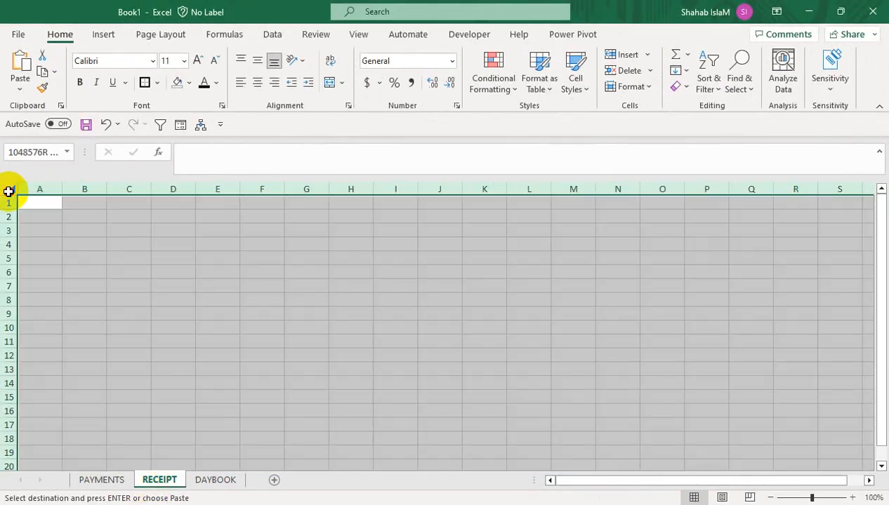
pyautogui.click(23, 83)
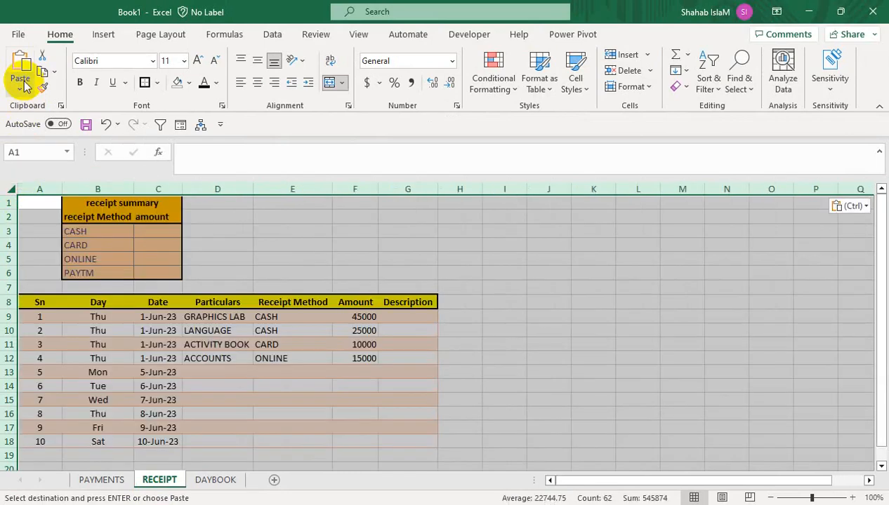
# Paste only the copied column widths onto the RECEIPT sheet with Paste Special.
pyautogui.hotkey('ctrl', 'alt', 'v')
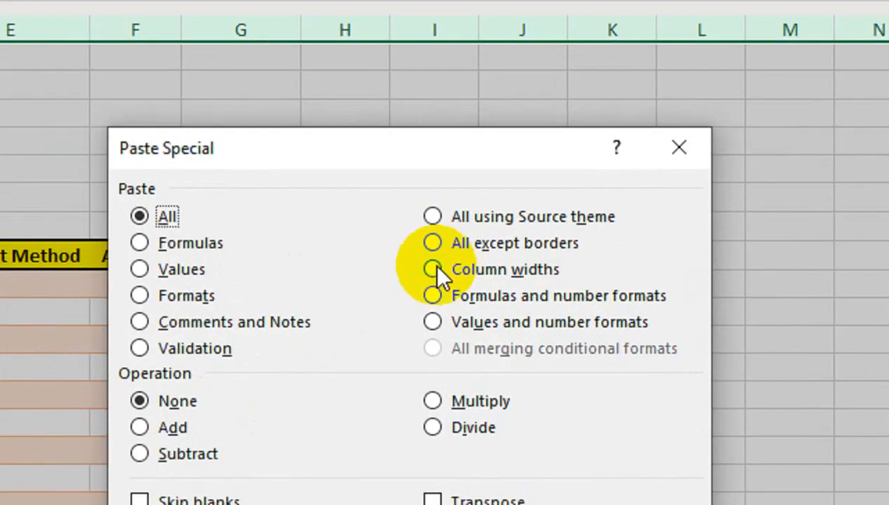
pyautogui.click(503, 308)
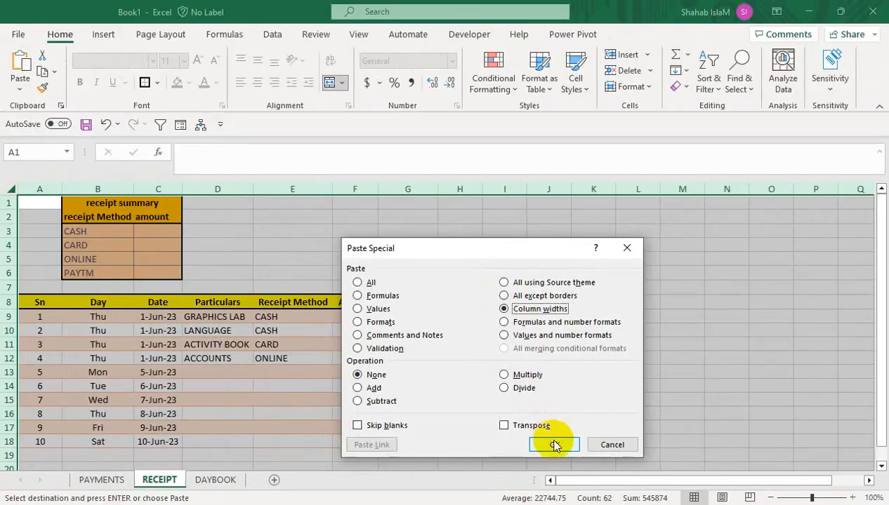
pyautogui.click(554, 445)
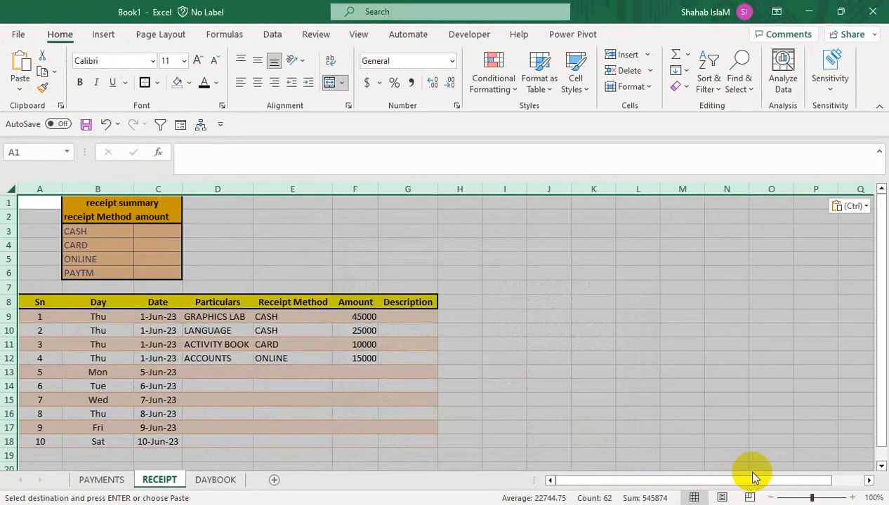
# Set a custom zoom of 150% on the RECEIPT sheet and return to cell C10 of the PAYMENTS sheet.
pyautogui.click(101, 481)
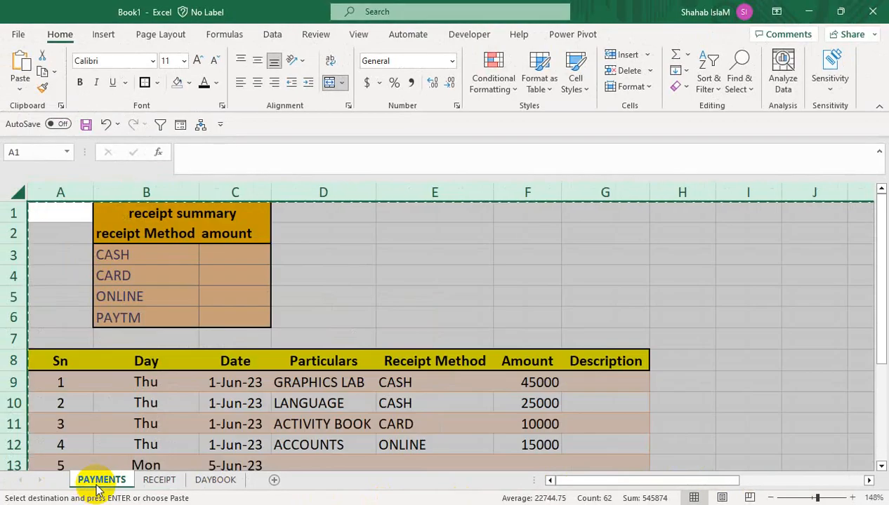
pyautogui.click(156, 480)
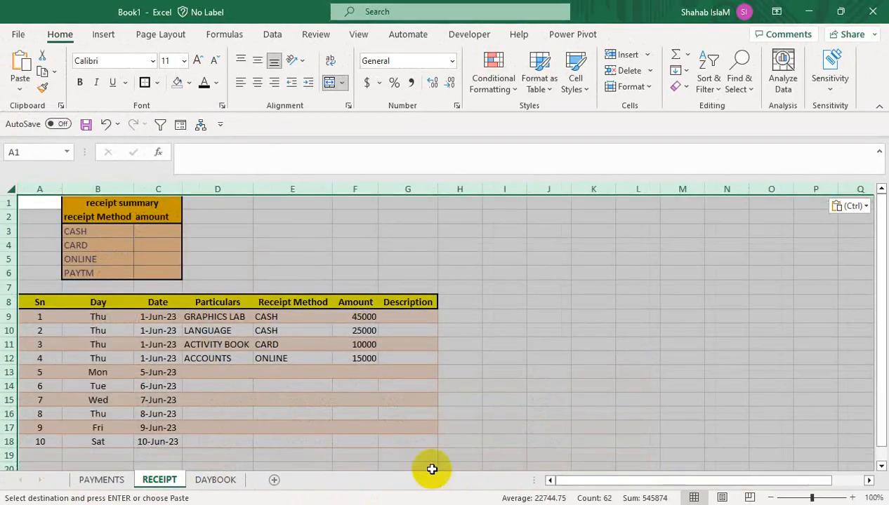
pyautogui.click(872, 498)
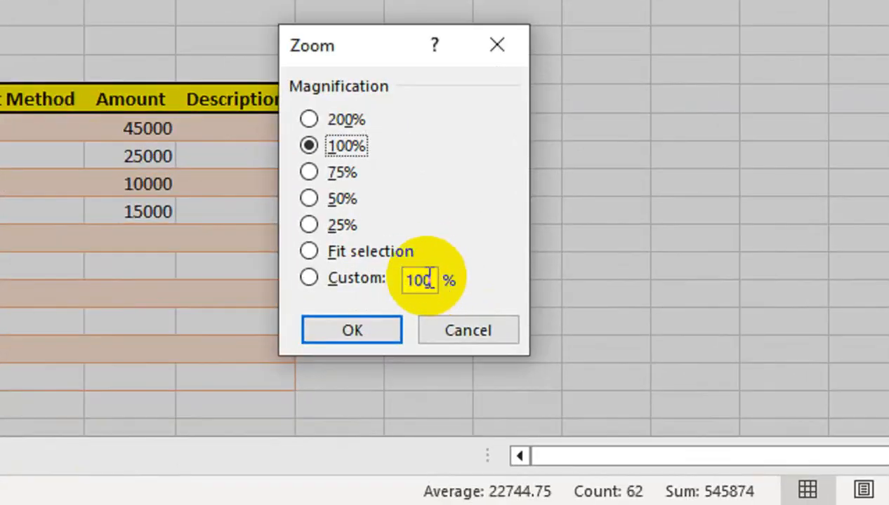
pyautogui.moveTo(429, 279); pyautogui.dragTo(384, 288)
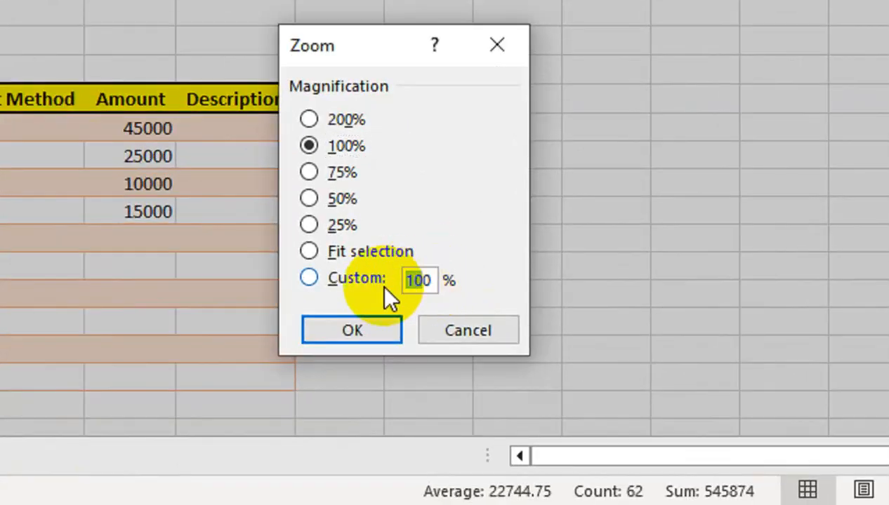
pyautogui.write('0')
pyautogui.press('BackSpace')
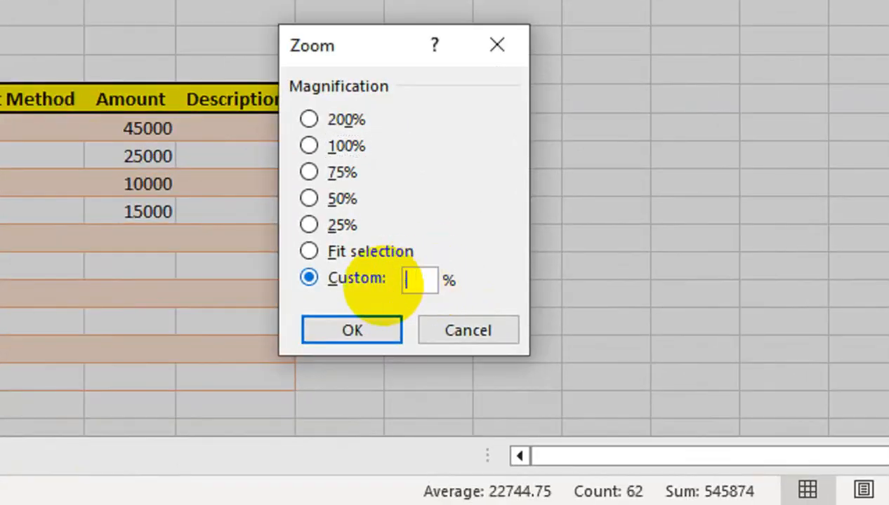
pyautogui.press('Return')
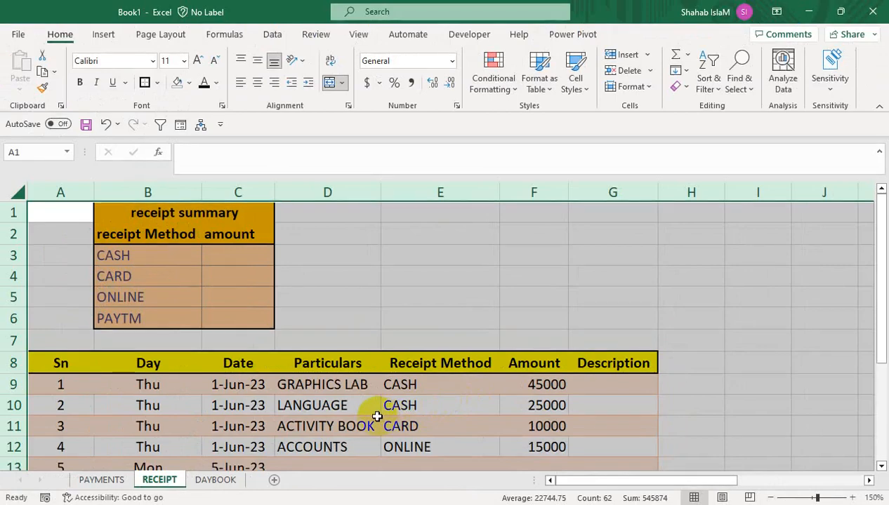
pyautogui.click(102, 475)
pyautogui.click(233, 400)
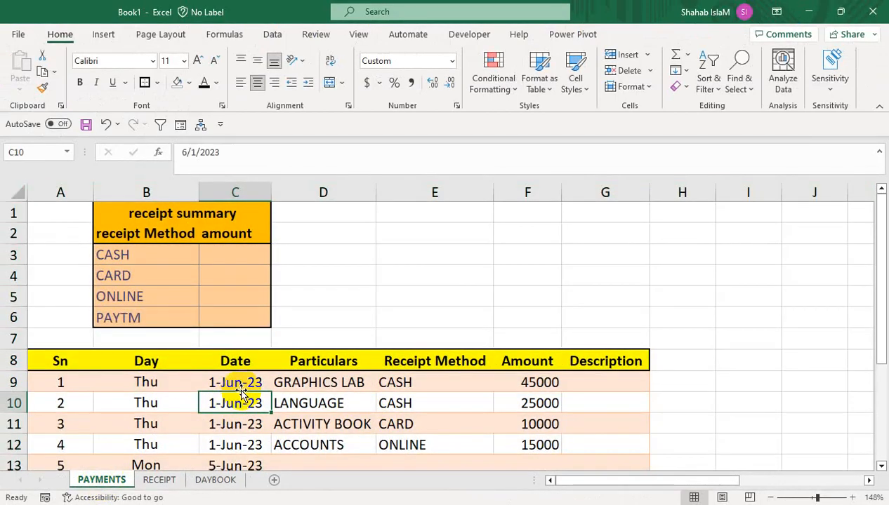
pyautogui.click(156, 481)
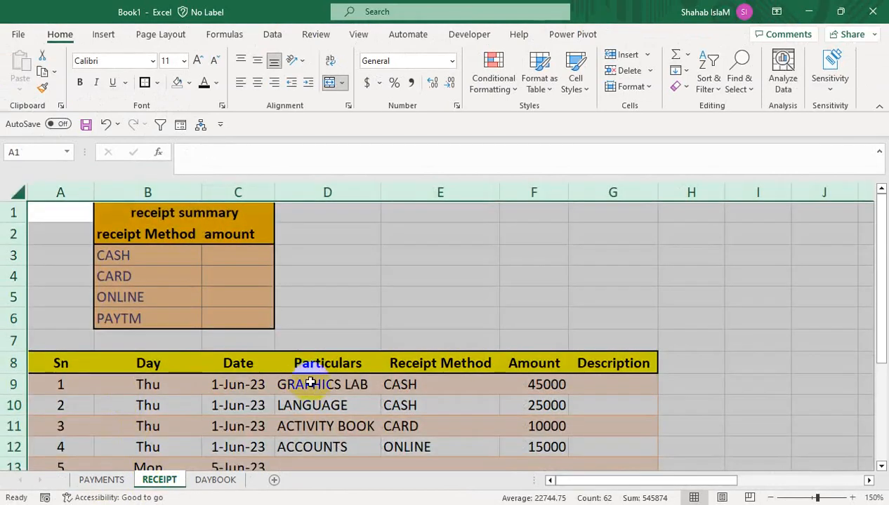
pyautogui.click(311, 400)
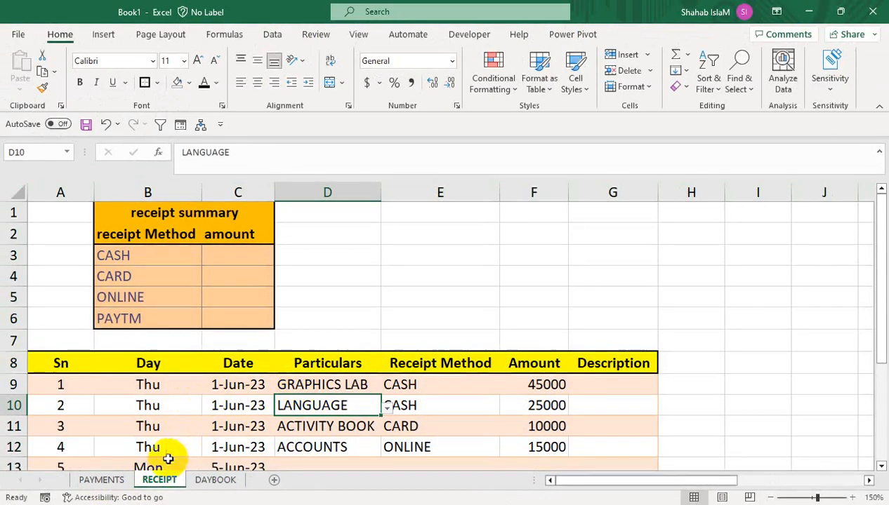
pyautogui.click(127, 482)
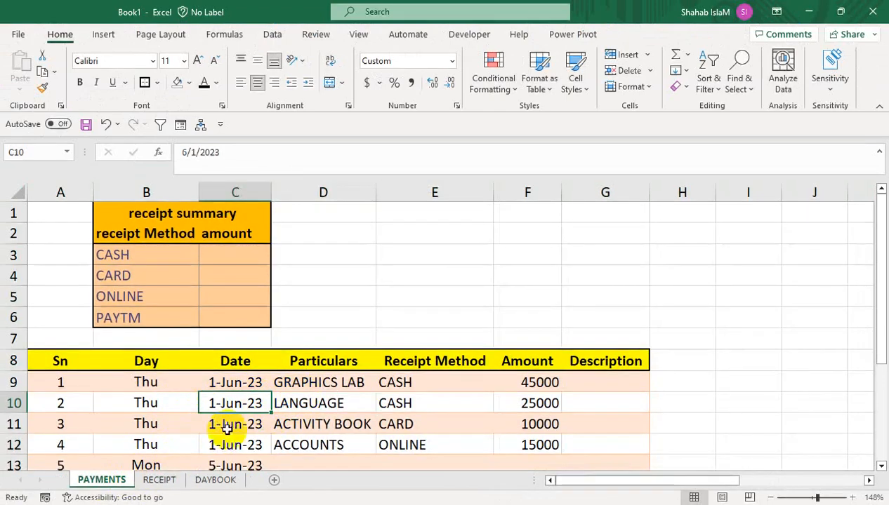
pyautogui.click(160, 480)
pyautogui.click(107, 481)
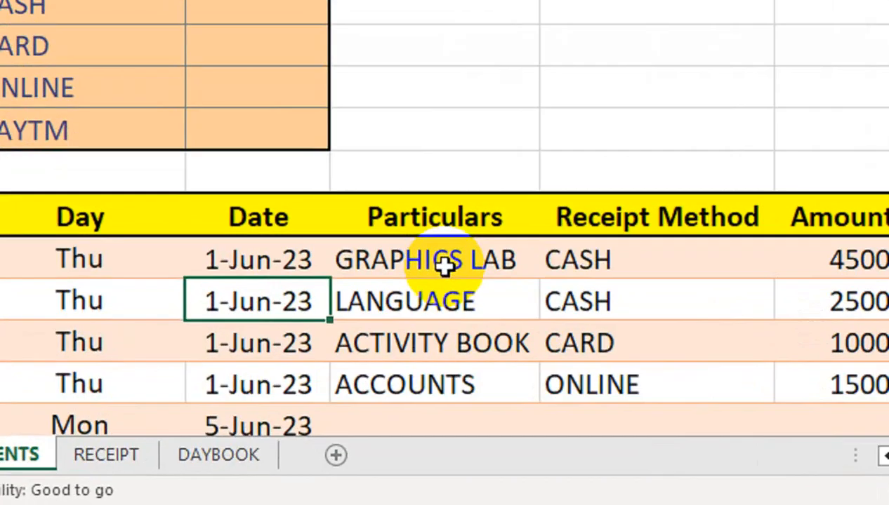
# Remove the drop-down validation from cells D9 to D18 of the PAYMENTS sheet and clear their contents.
pyautogui.click(328, 384)
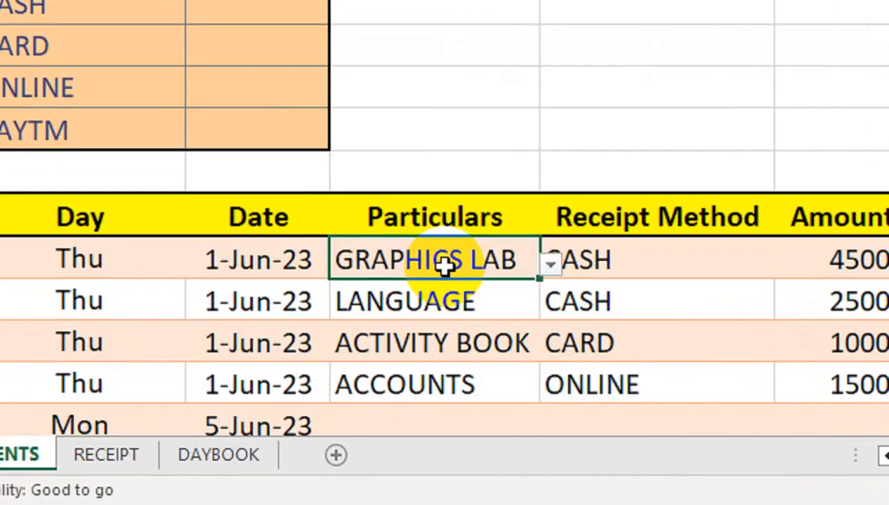
pyautogui.moveTo(449, 258); pyautogui.dragTo(477, 337)
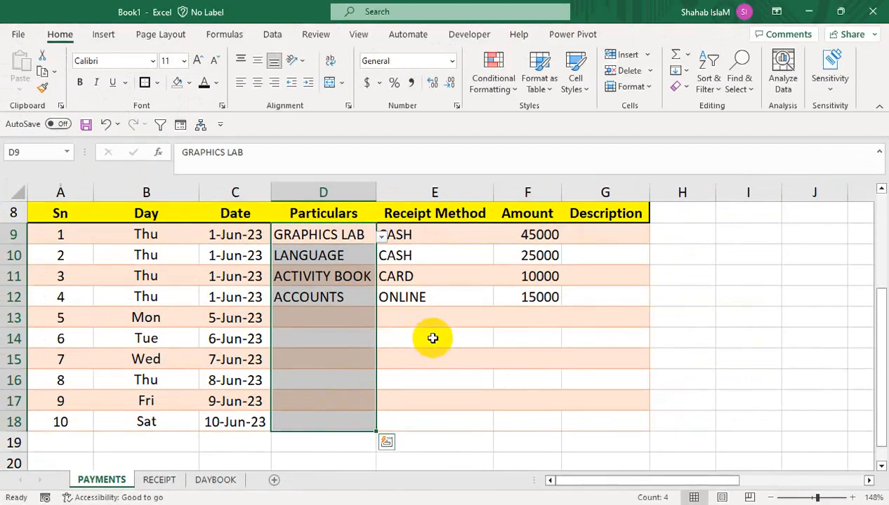
pyautogui.click(679, 87)
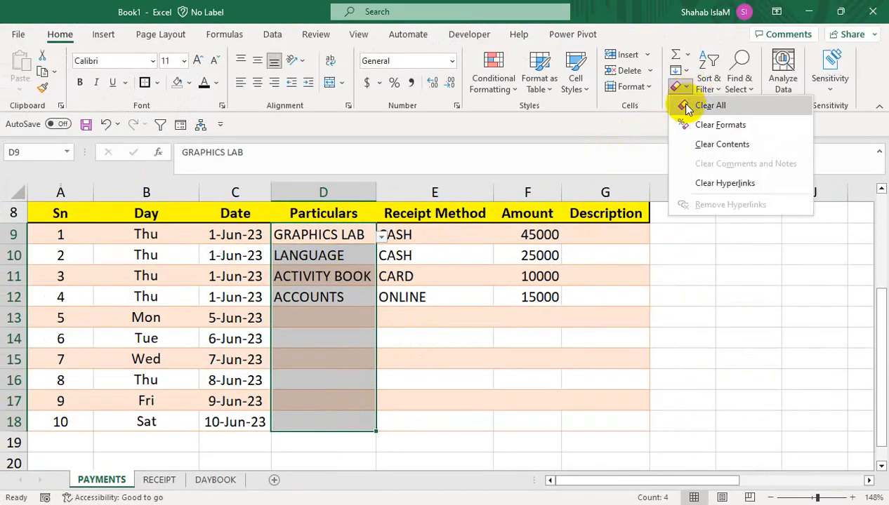
pyautogui.click(273, 34)
pyautogui.click(720, 89)
pyautogui.click(709, 100)
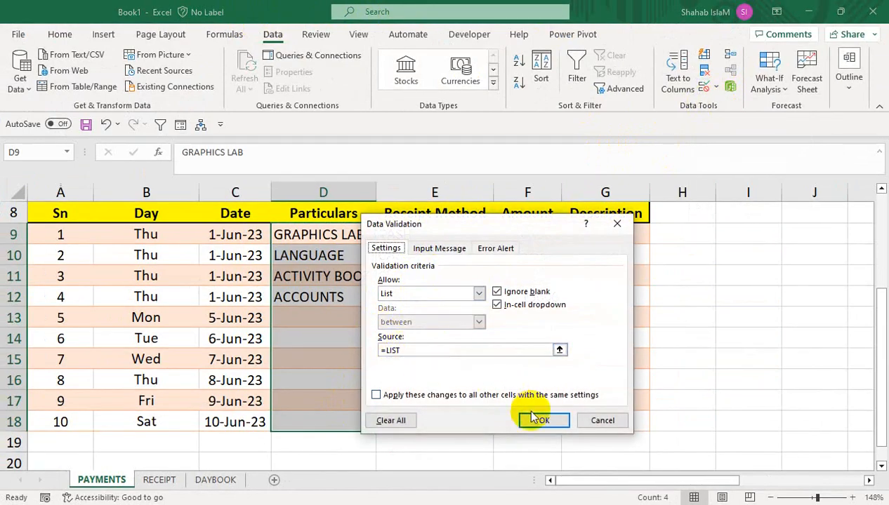
pyautogui.click(397, 423)
pyautogui.click(544, 421)
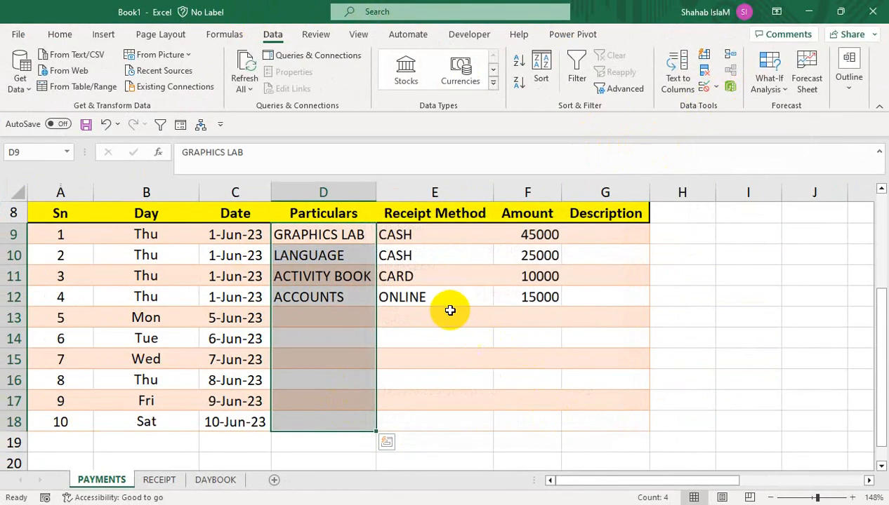
pyautogui.press('Delete')
pyautogui.moveTo(453, 301); pyautogui.dragTo(456, 233)
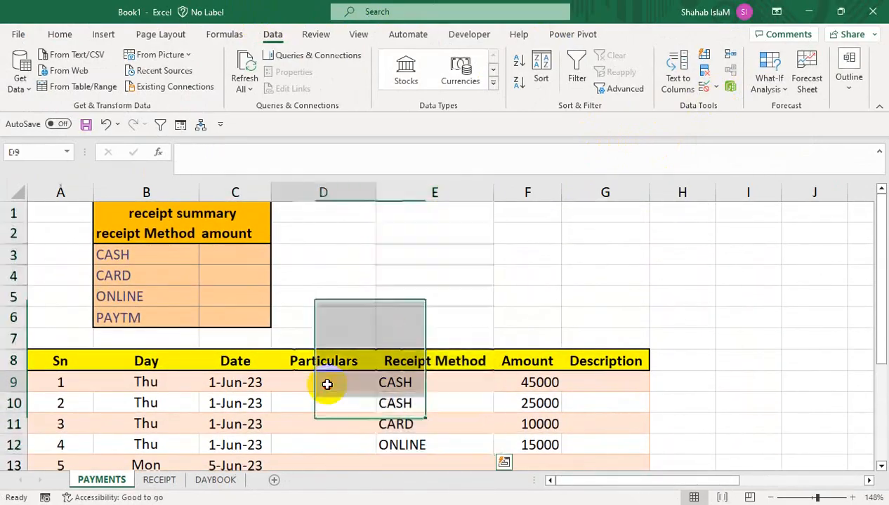
# Fill the date from C9 down to C12 so the entries run from 1-Jun-23 to 4-Jun-23.
pyautogui.click(327, 386)
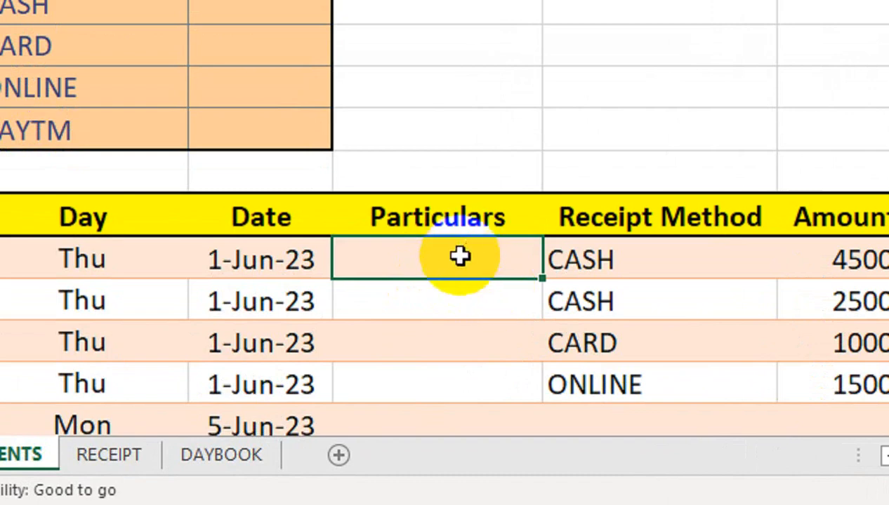
pyautogui.click(282, 270)
pyautogui.moveTo(331, 279); pyautogui.dragTo(324, 429)
# Enter "rent of building" as the particulars in D9 and set its amount in F9 to 25000.
pyautogui.click(431, 275)
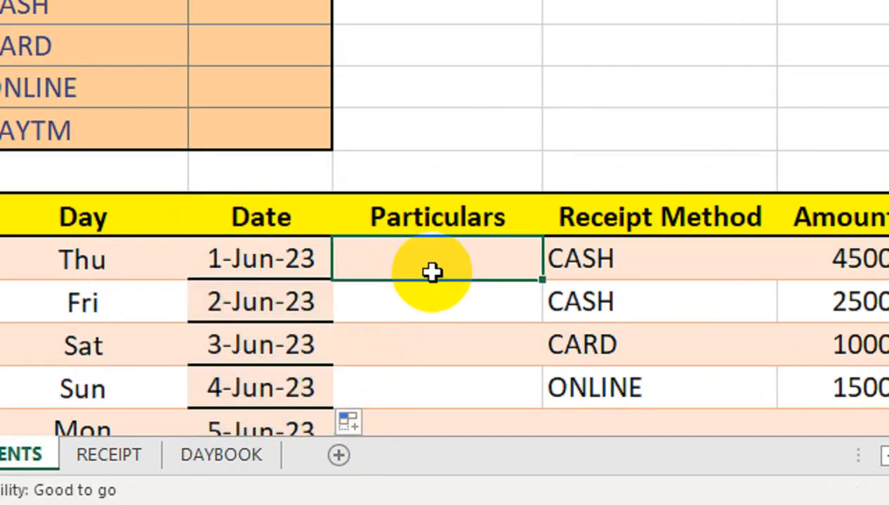
pyautogui.write('rent')
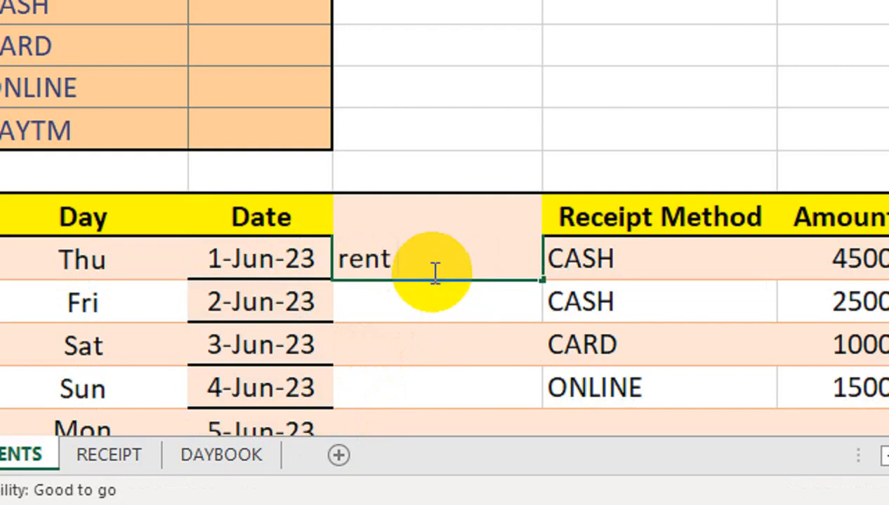
pyautogui.write(' of bul')
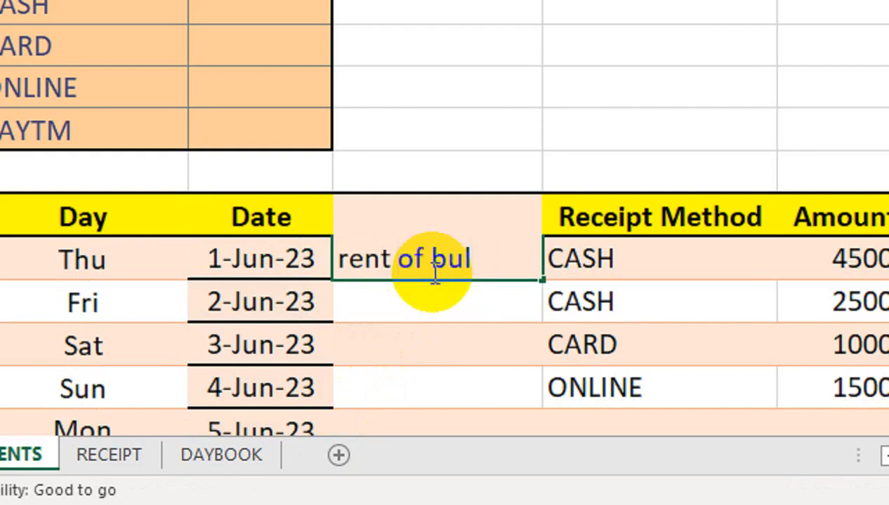
pyautogui.press('BackSpace')
pyautogui.write('ilding')
pyautogui.press('Return')
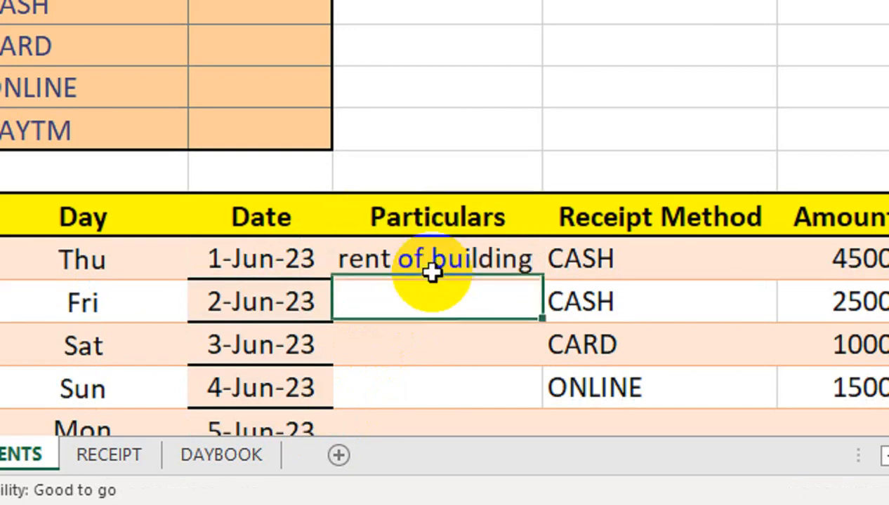
pyautogui.press('Up')
pyautogui.press('Right')
pyautogui.press('Right')
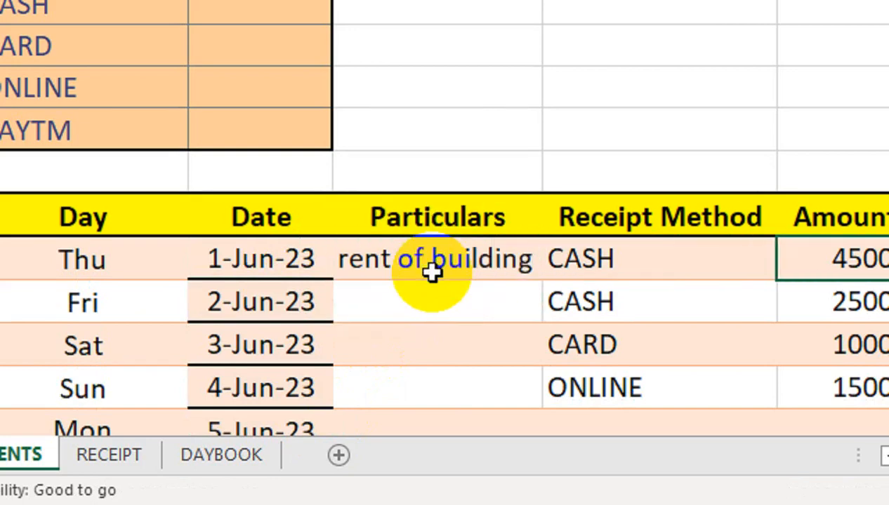
pyautogui.write('2500')
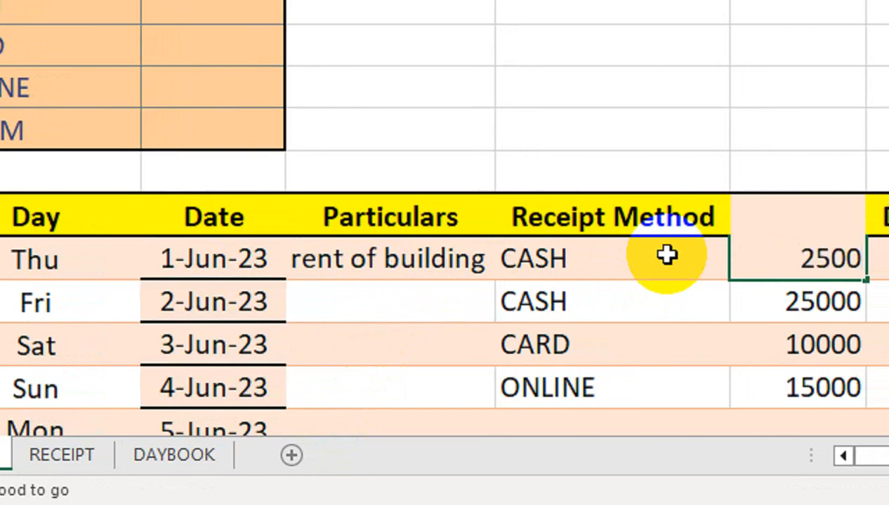
pyautogui.write('0')
pyautogui.press('Return')
# Enter the payee's name as the particulars in D10 and set its amount in F10 to 20000.
pyautogui.press('Up')
pyautogui.press('Left')
pyautogui.press('Left')
pyautogui.press('Down')
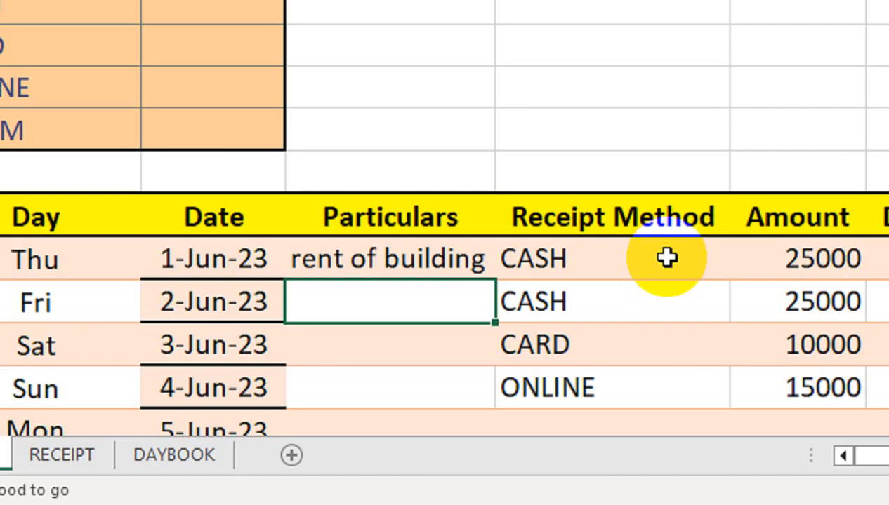
pyautogui.write('Mr Ahsa')
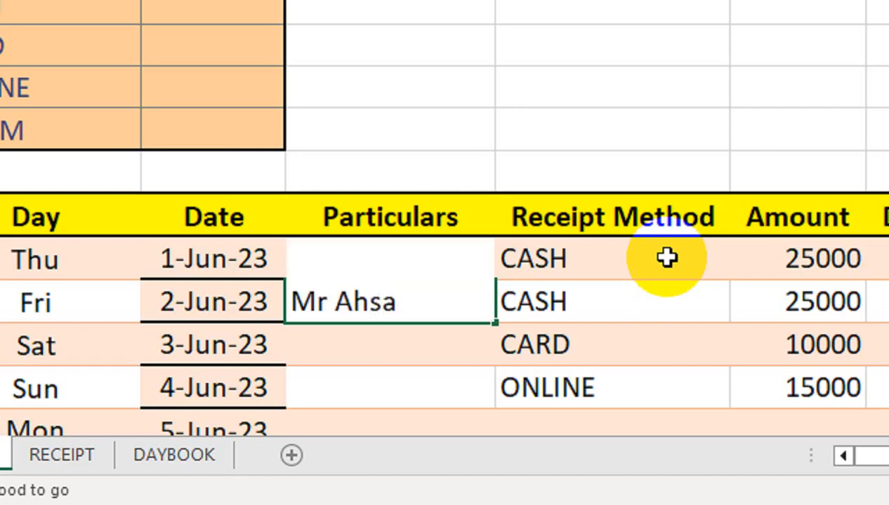
pyautogui.write('n')
pyautogui.press('Tab')
pyautogui.press('Tab')
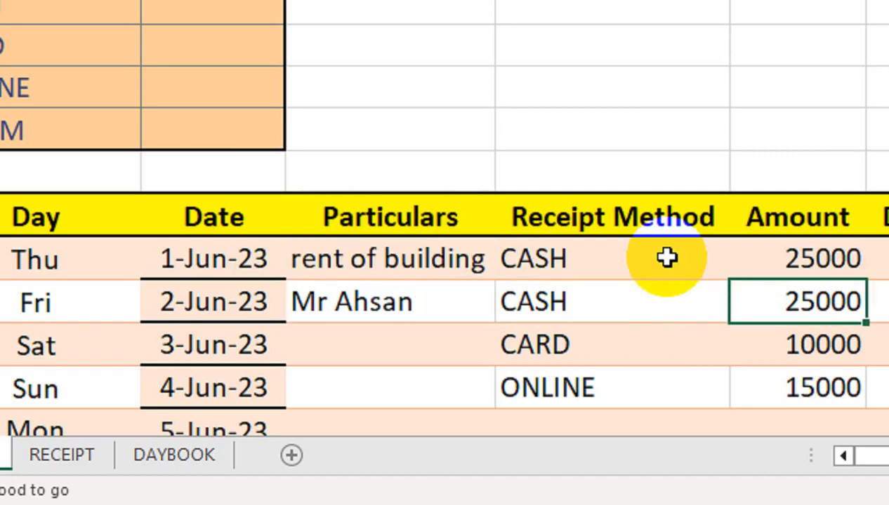
pyautogui.write('20000')
pyautogui.press('Return')
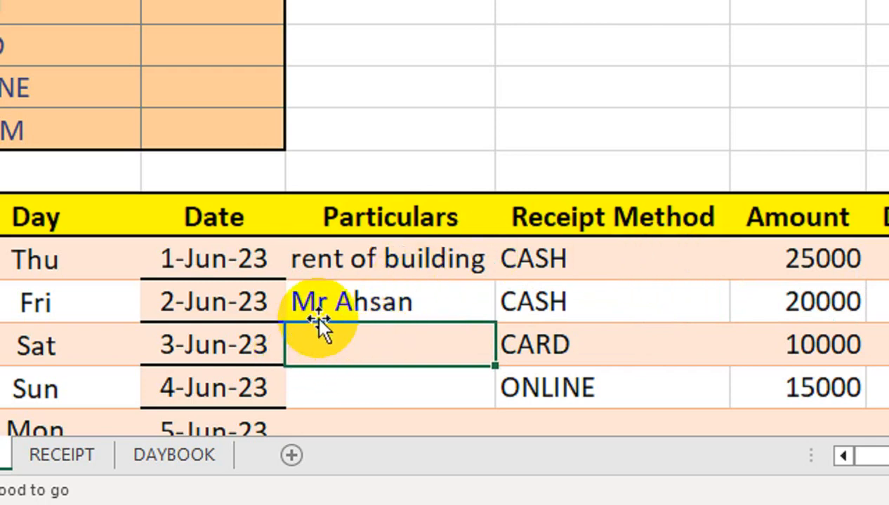
# Enter "stationary" as the particulars in D11 and choose CARD as its receipt method.
pyautogui.write('stationary')
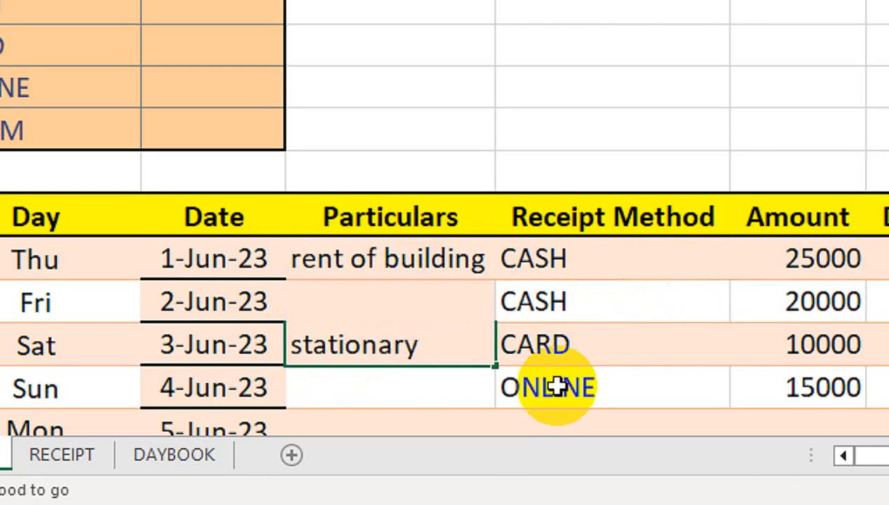
pyautogui.press('Tab')
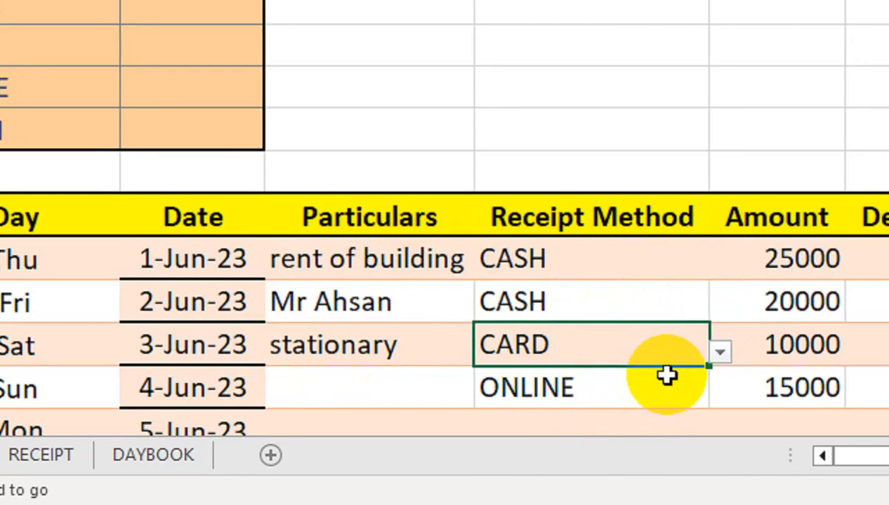
pyautogui.click(681, 353)
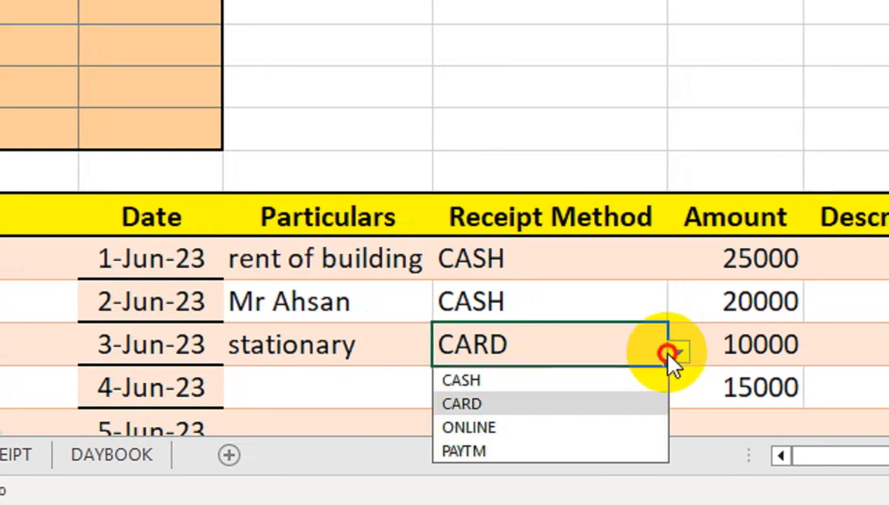
pyautogui.click(591, 407)
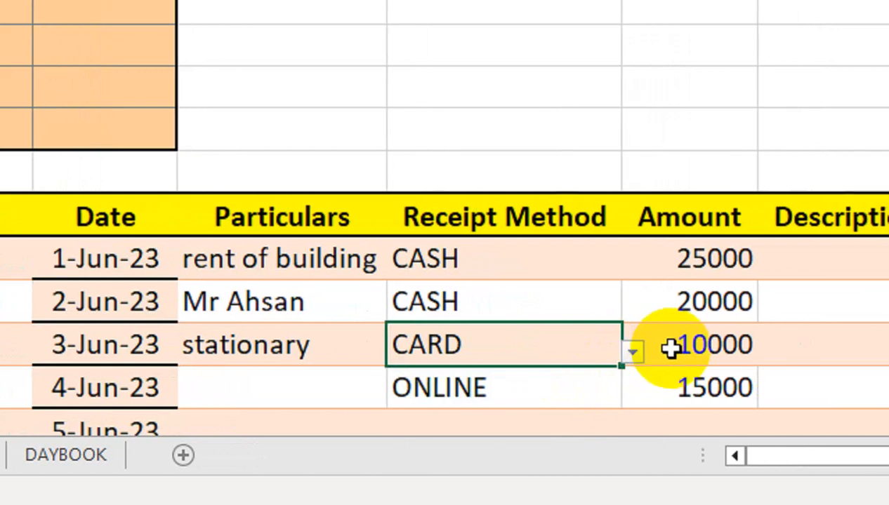
pyautogui.click(311, 379)
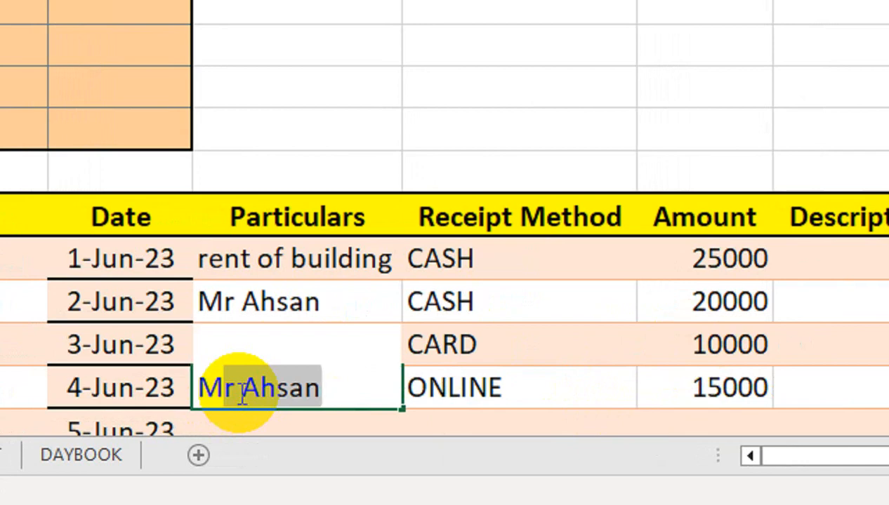
pyautogui.press('BackSpace')
pyautogui.press('BackSpace')
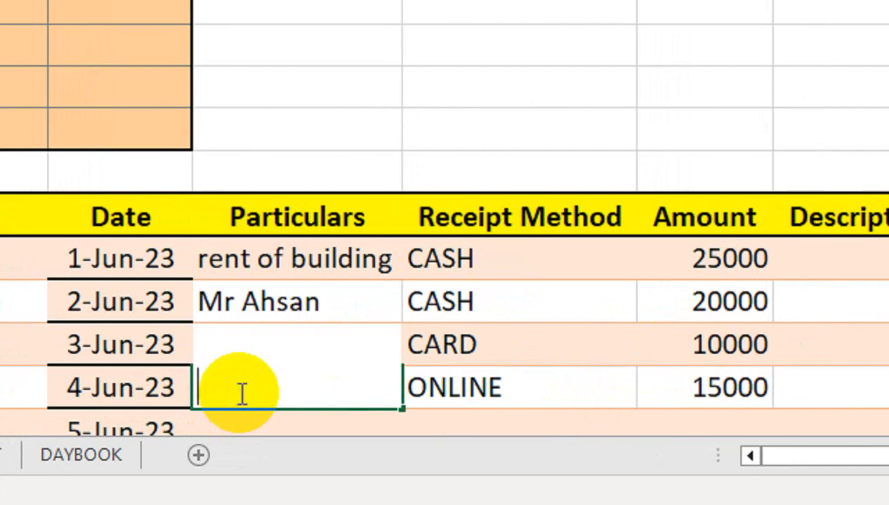
pyautogui.write('B')
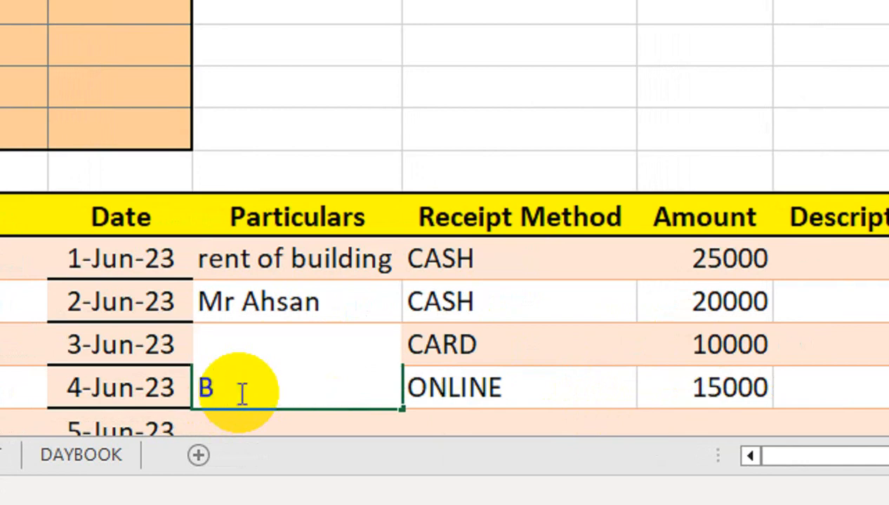
pyautogui.press('BackSpace')
pyautogui.press('BackSpace')
pyautogui.write('Rim')
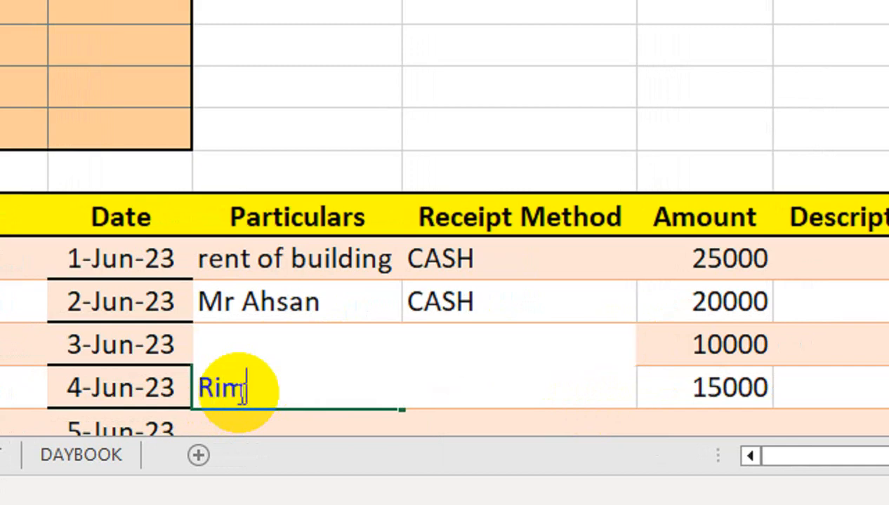
pyautogui.press('BackSpace')
pyautogui.press('BackSpace')
pyautogui.press('BackSpace')
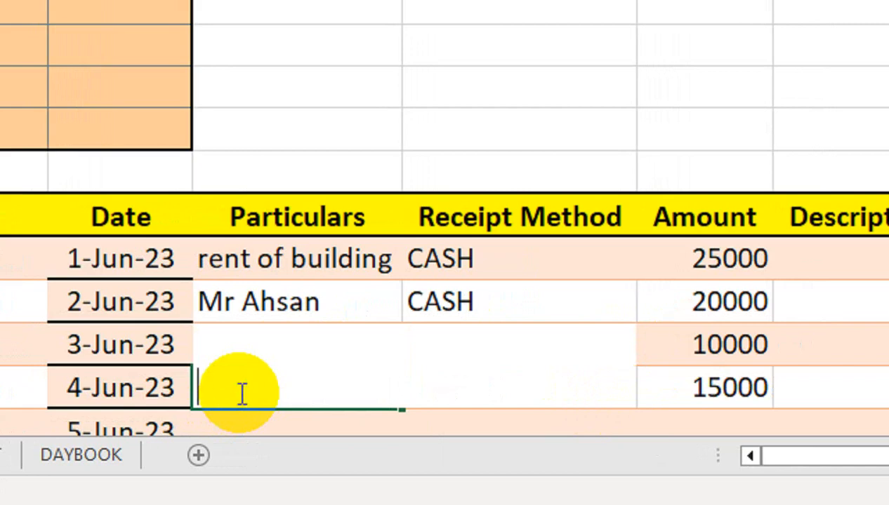
# Enter "Rim Paper" as the particulars in D12, correcting the misspelling.
pyautogui.write('Rin')
pyautogui.press('BackSpace')
pyautogui.write('m')
pyautogui.write(' POa')
pyautogui.write('paer')
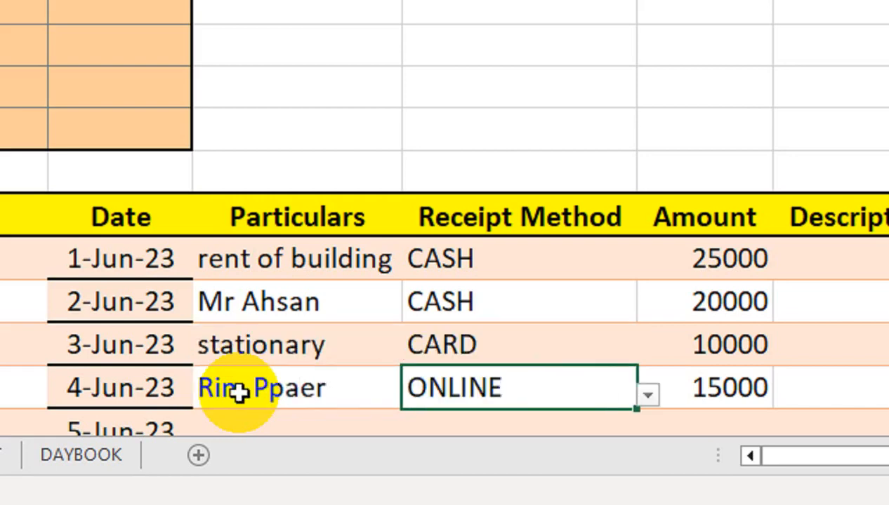
pyautogui.click(238, 393)
pyautogui.press('F2')
pyautogui.press('BackSpace')
pyautogui.press('BackSpace')
pyautogui.press('BackSpace')
pyautogui.press('BackSpace')
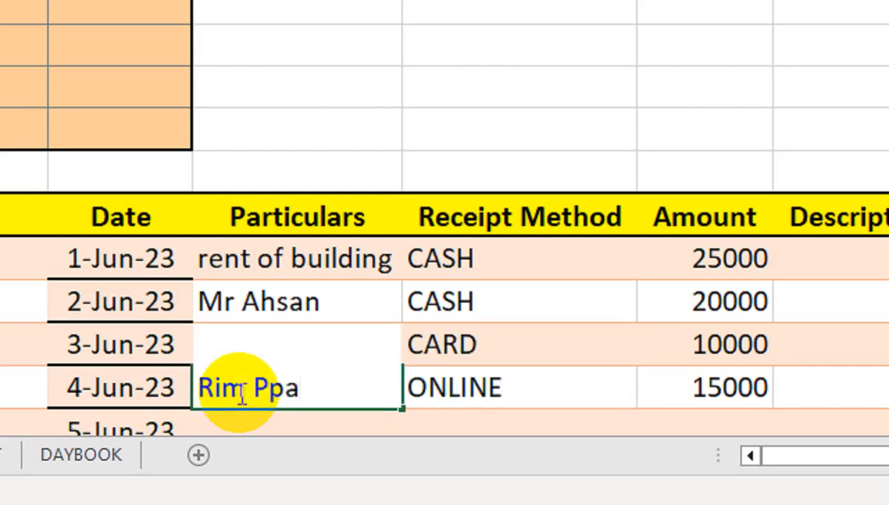
pyautogui.write('aper')
pyautogui.press('Tab')
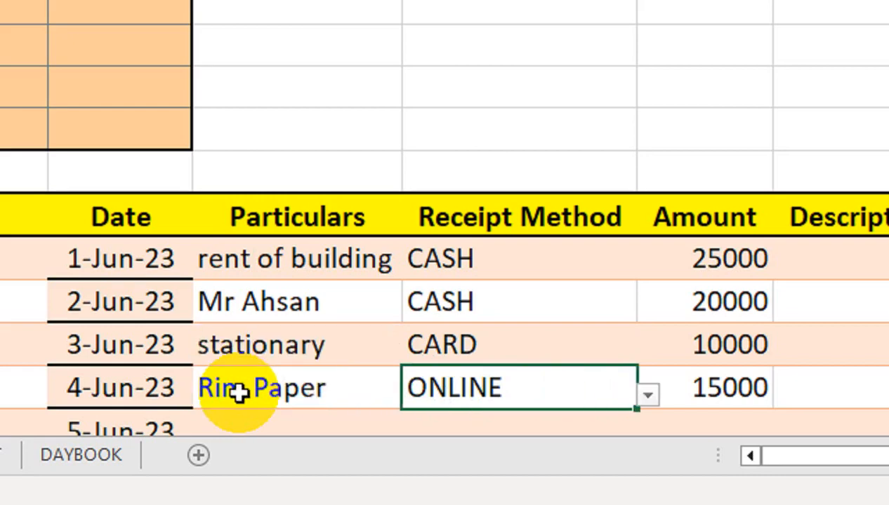
# Set the receipt method in E12 to PAYTM with an amount of 5000 in F12, and switch to the RECEIPT sheet.
pyautogui.click(646, 394)
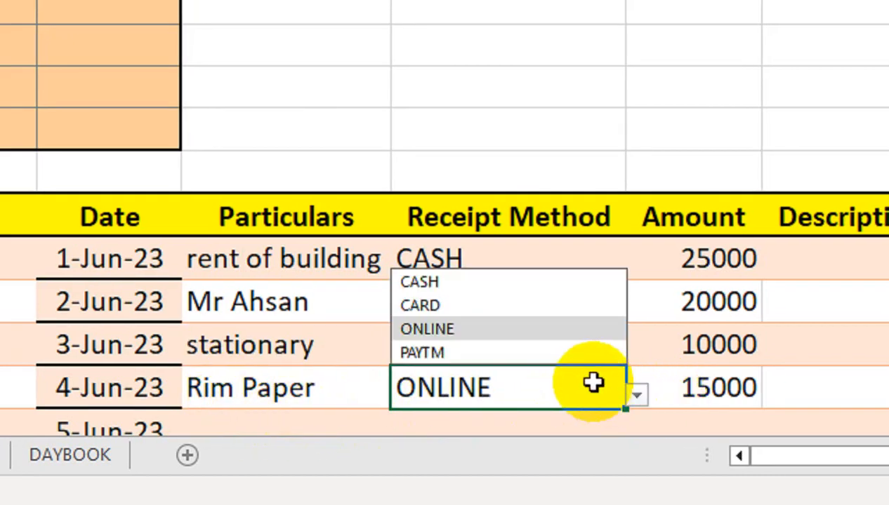
pyautogui.click(589, 355)
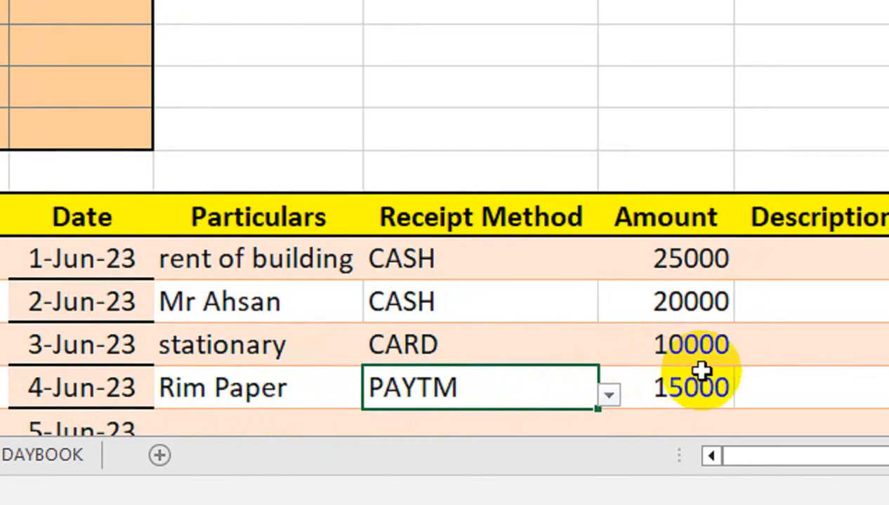
pyautogui.click(735, 383)
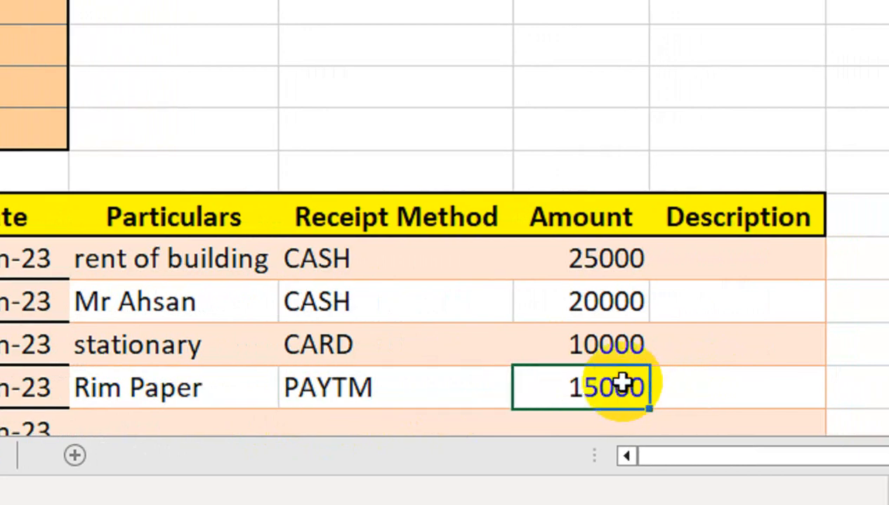
pyautogui.write('50000')
pyautogui.press('BackSpace')
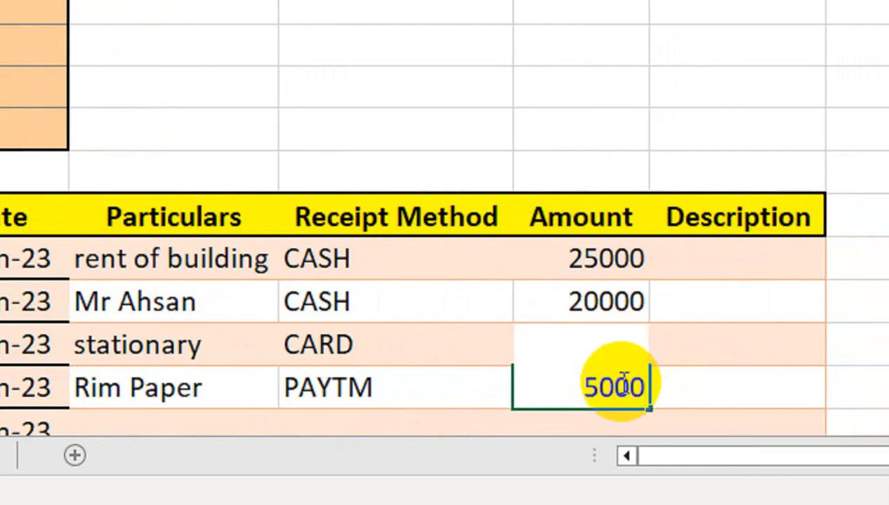
pyautogui.click(363, 341)
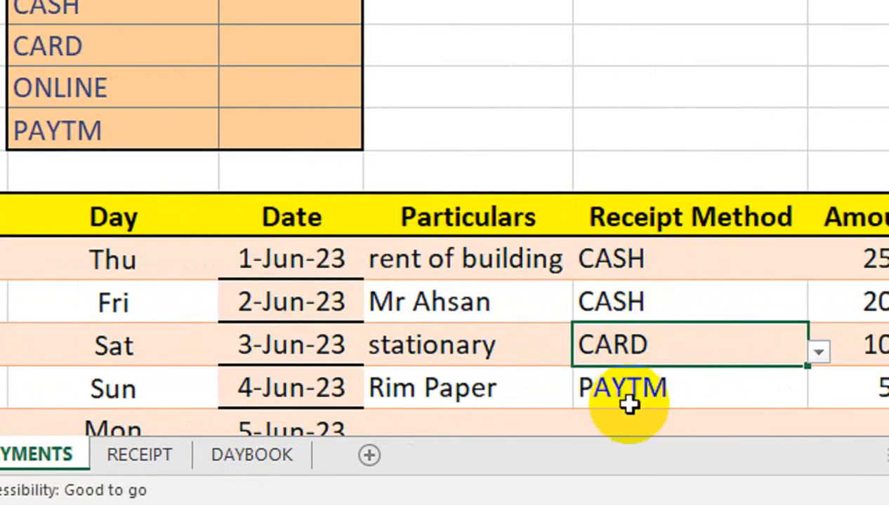
pyautogui.click(139, 455)
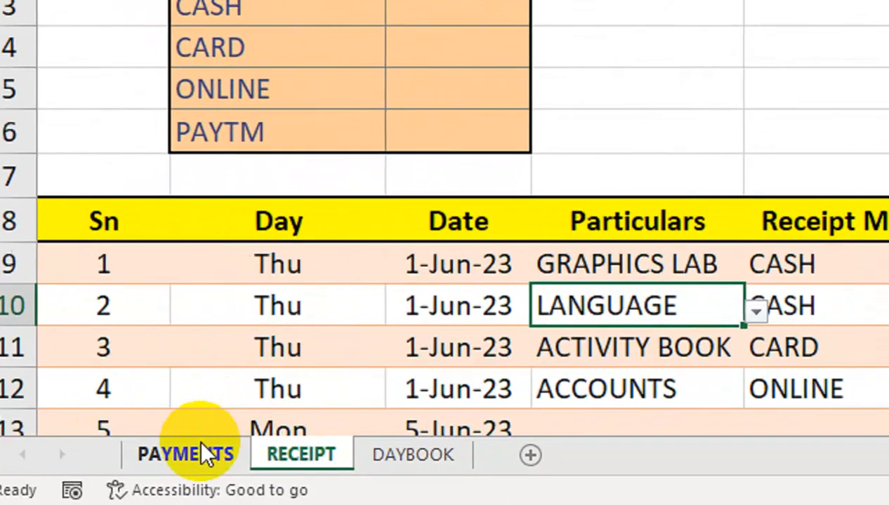
# On the PAYMENTS sheet, begin a SUMIF formula in C3 with E8:E1000 as its range.
pyautogui.click(204, 453)
pyautogui.click(463, 128)
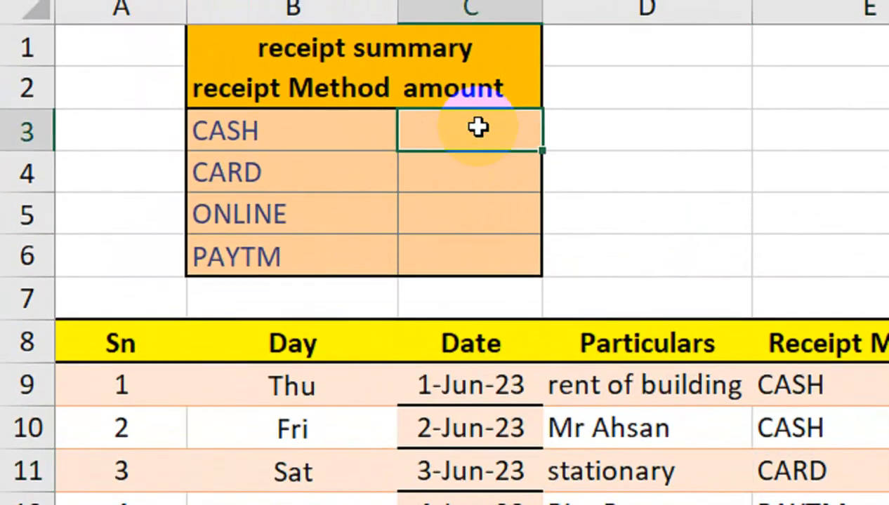
pyautogui.write('=sum')
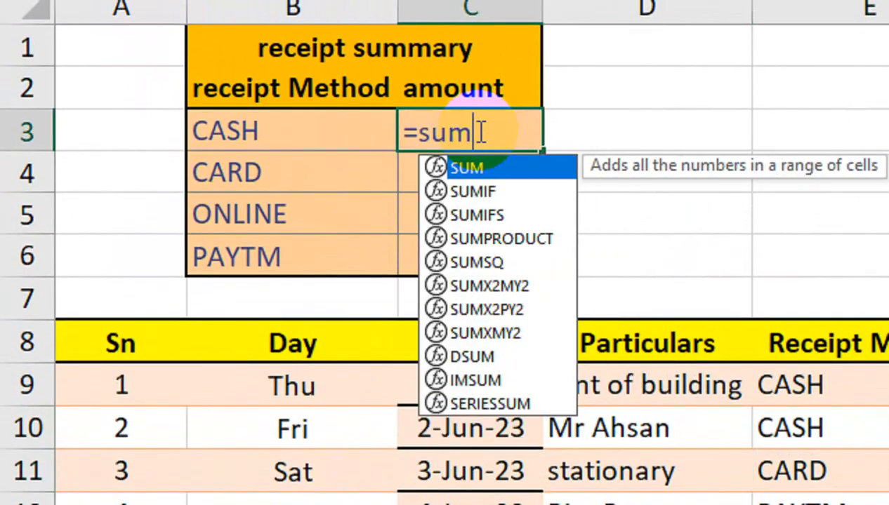
pyautogui.write('i')
pyautogui.press('Tab')
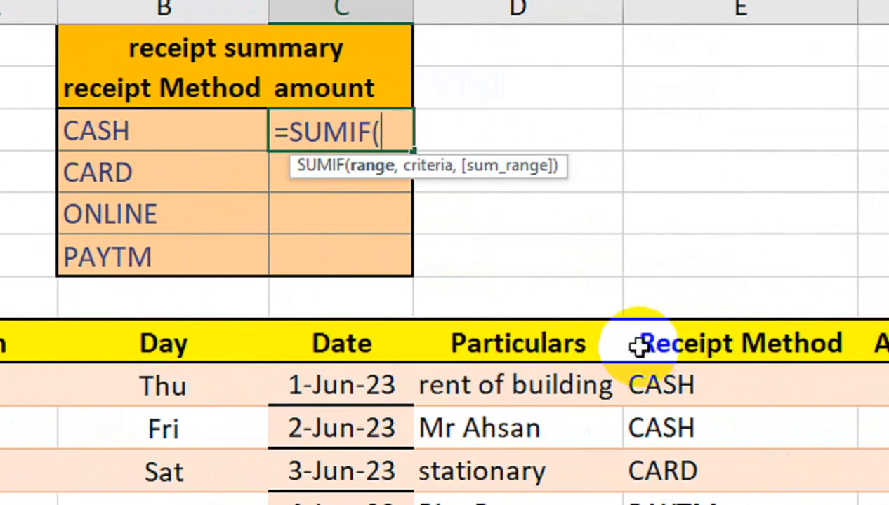
pyautogui.moveTo(667, 337)
pyautogui.mouseDown()
pyautogui.moveTo(684, 437)
pyautogui.moveTo(663, 504)
pyautogui.moveTo(667, 339)
pyautogui.mouseUp()
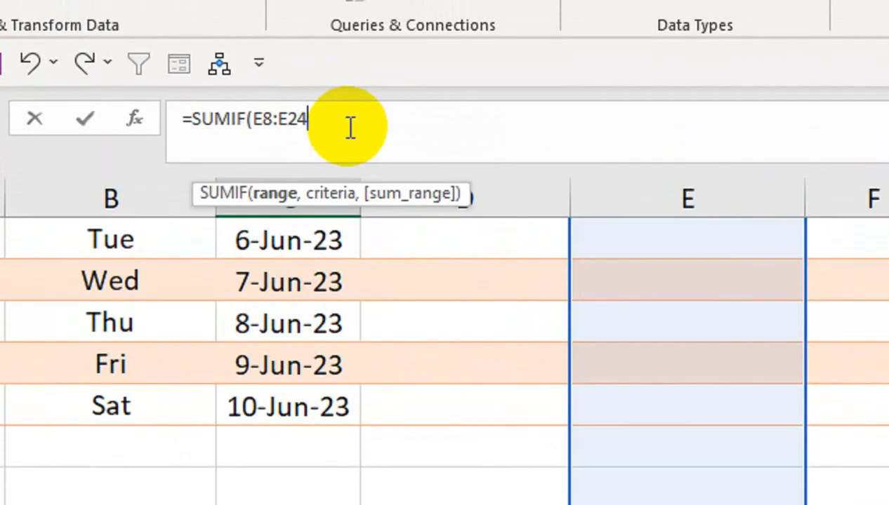
pyautogui.press('BackSpace')
pyautogui.press('BackSpace')
pyautogui.press('BackSpace')
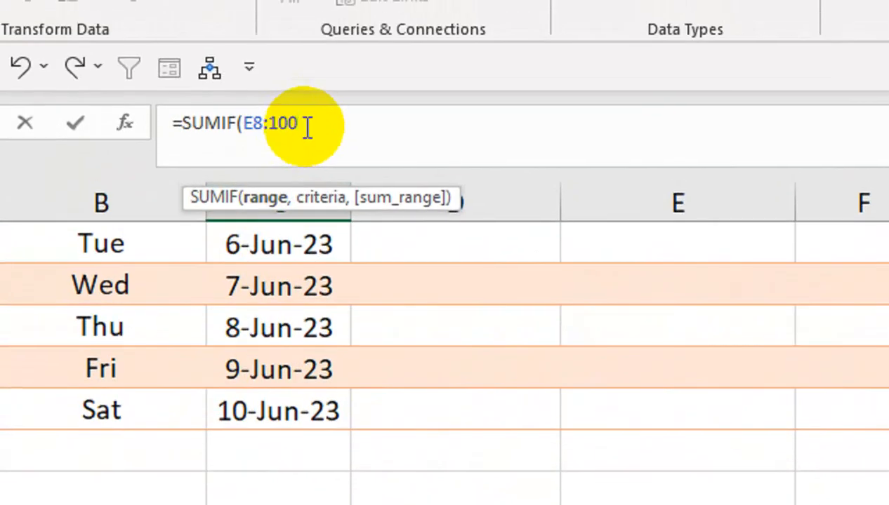
pyautogui.write(',')
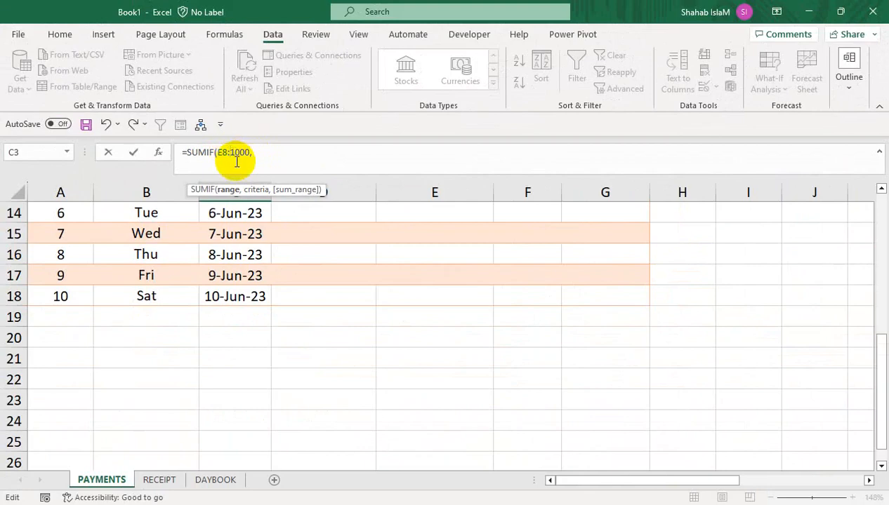
pyautogui.write('E')
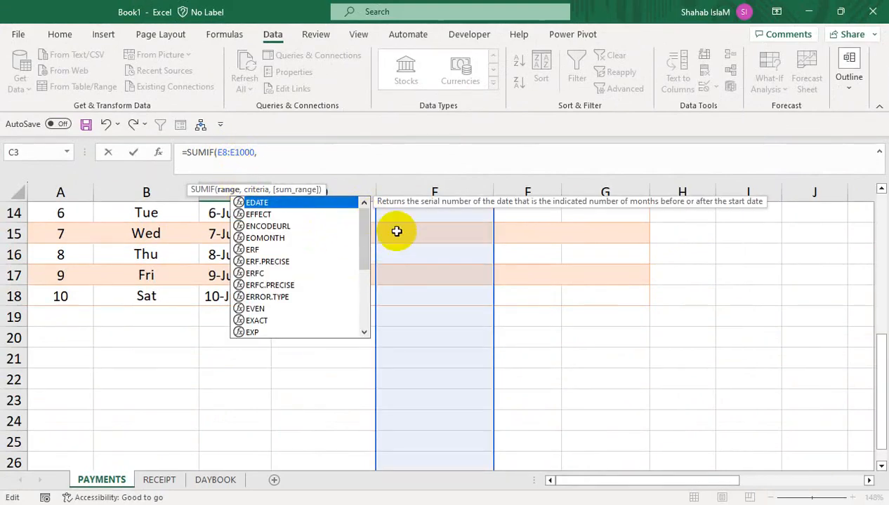
pyautogui.click(312, 163)
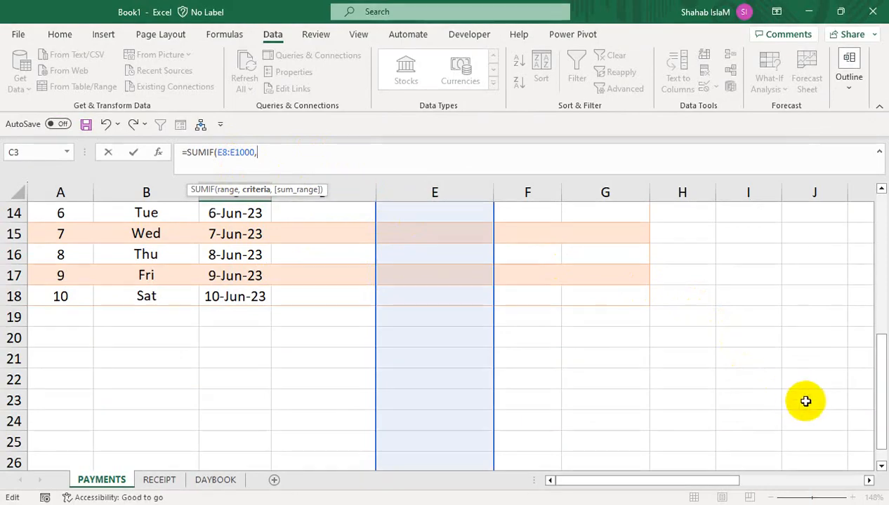
# Add B3 as the SUMIF criteria and make the range absolute as $E$8:$E$1000.
pyautogui.scroll(1, 871, 407)
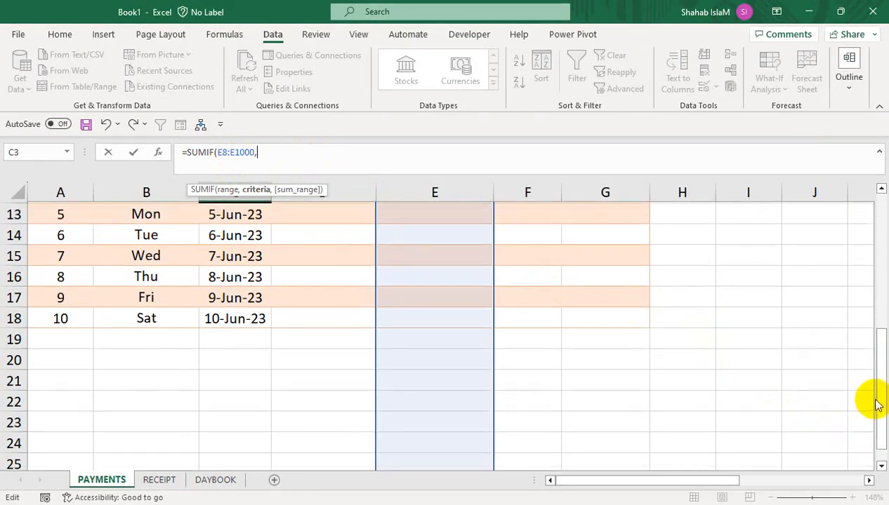
pyautogui.moveTo(870, 424); pyautogui.dragTo(855, 238)
pyautogui.click(162, 229)
pyautogui.press('Down')
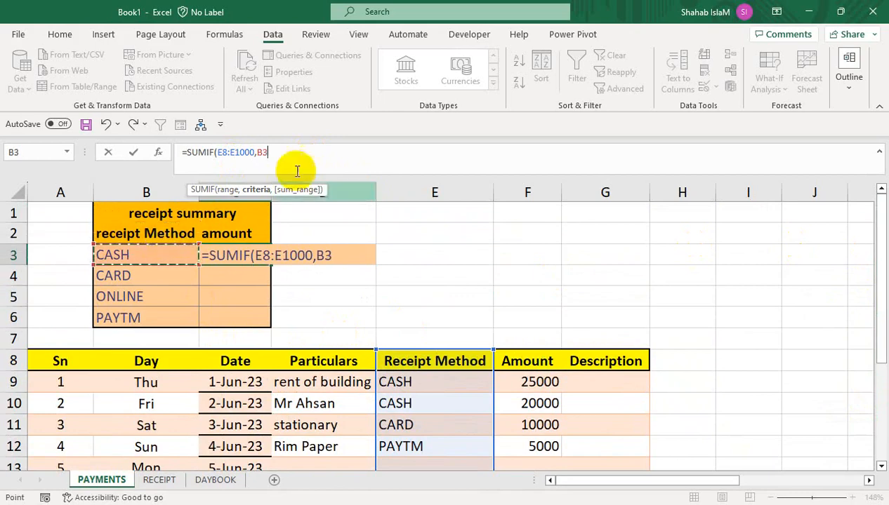
pyautogui.moveTo(254, 152); pyautogui.dragTo(219, 152)
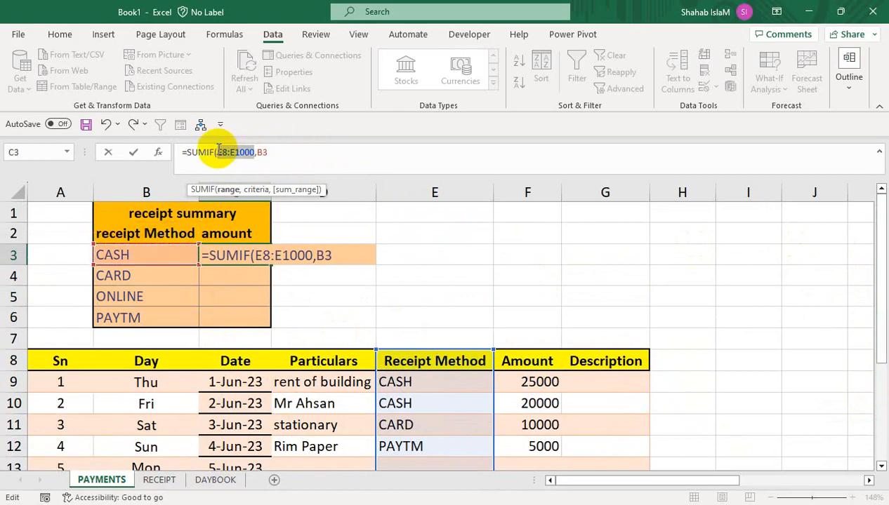
pyautogui.press('F4')
pyautogui.click(313, 155)
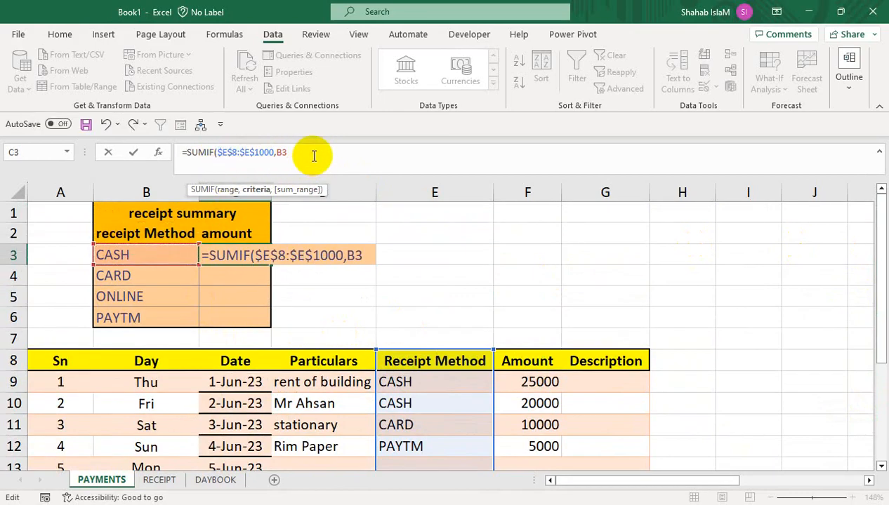
# Complete the SUMIF with the absolute sum range $F$8:$F$1000 and copy the formula down to the PAYTM row.
pyautogui.write(',')
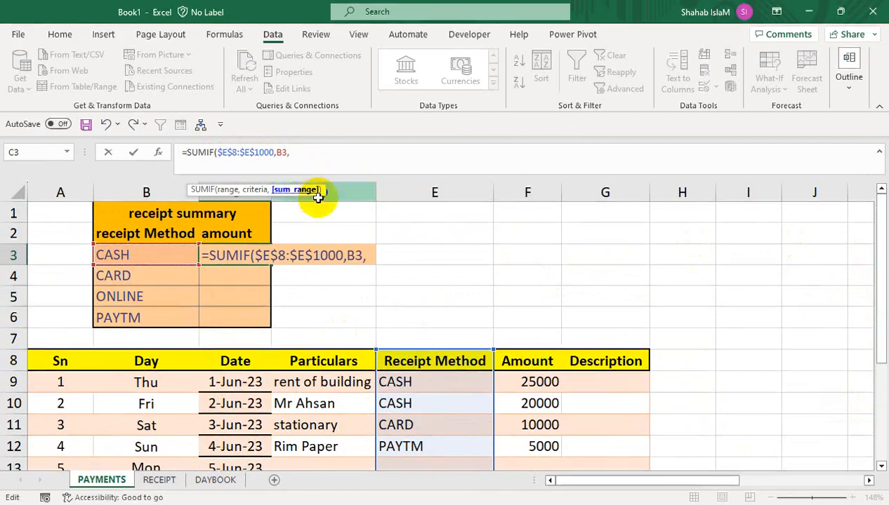
pyautogui.moveTo(528, 361); pyautogui.dragTo(531, 399)
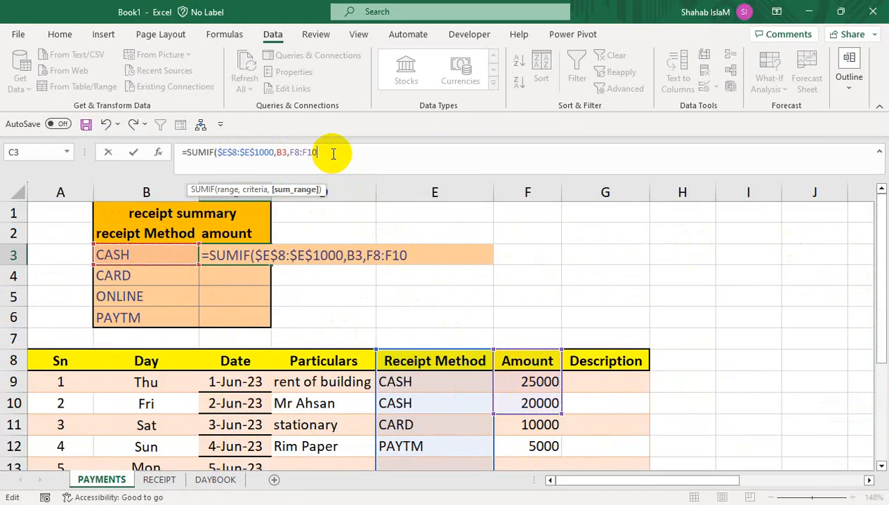
pyautogui.write('00')
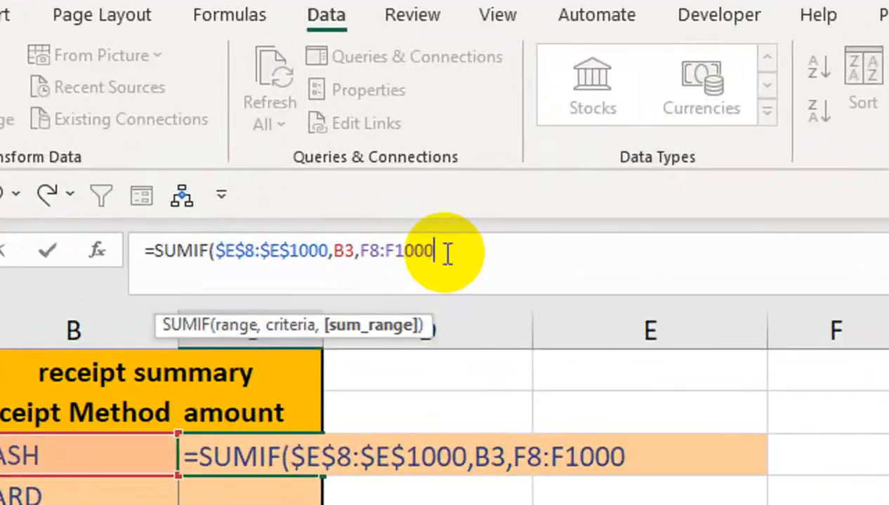
pyautogui.moveTo(436, 252); pyautogui.dragTo(366, 256)
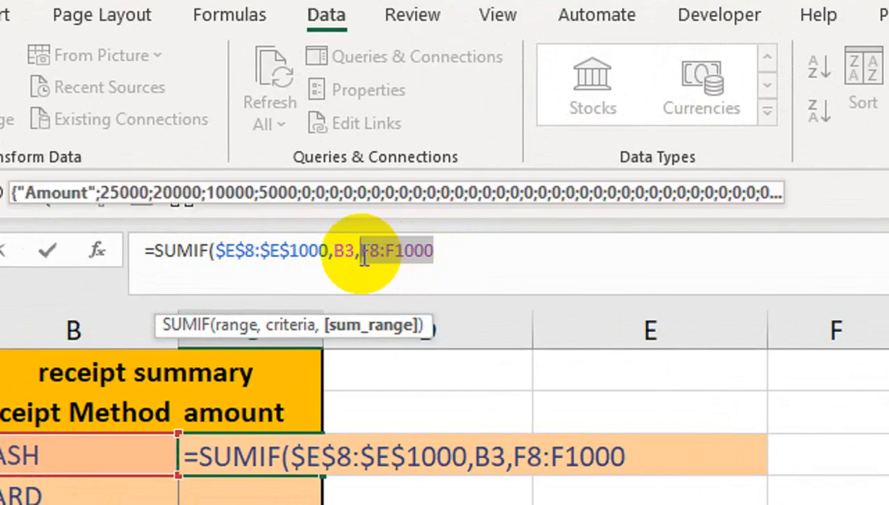
pyautogui.press('F4')
pyautogui.click(507, 256)
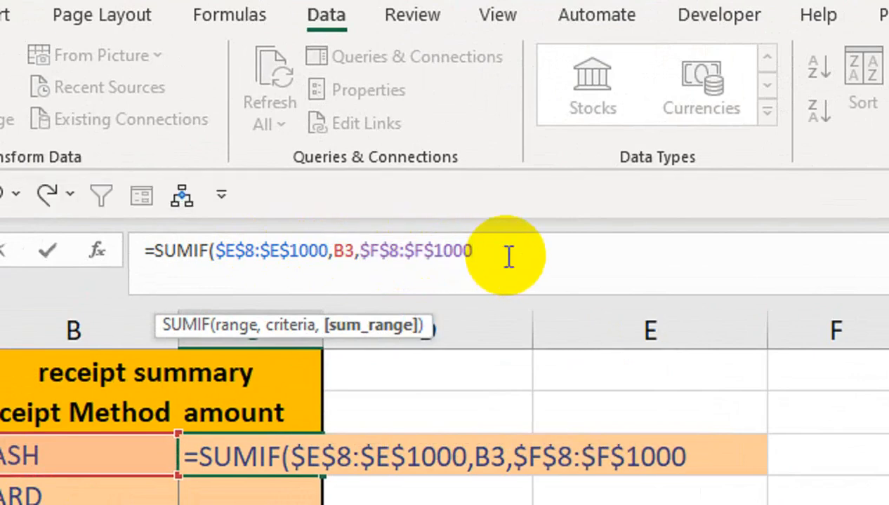
pyautogui.write(')')
pyautogui.press('Return')
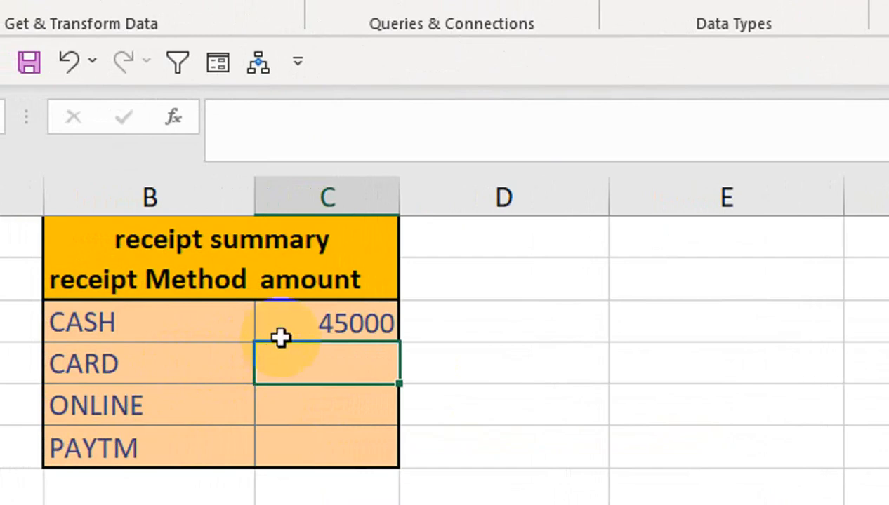
pyautogui.click(285, 470)
pyautogui.moveTo(399, 343); pyautogui.dragTo(398, 467)
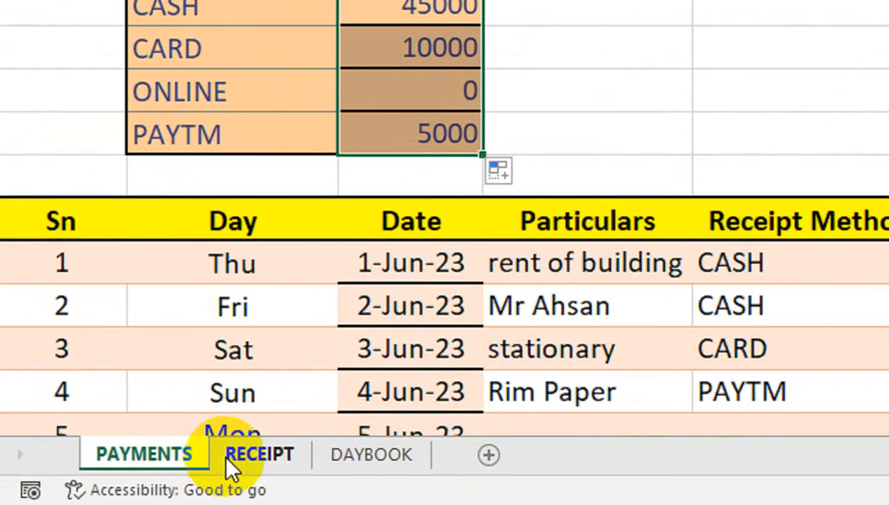
# On the RECEIPT sheet, begin a SUMIF formula in C3 with the absolute range $E$8:$E$1000.
pyautogui.click(228, 454)
pyautogui.click(412, 128)
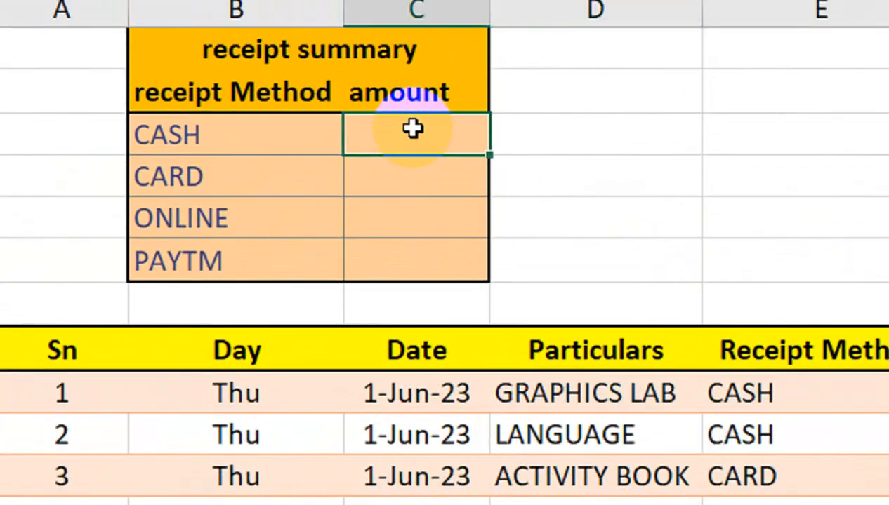
pyautogui.write('=sumi')
pyautogui.press('Tab')
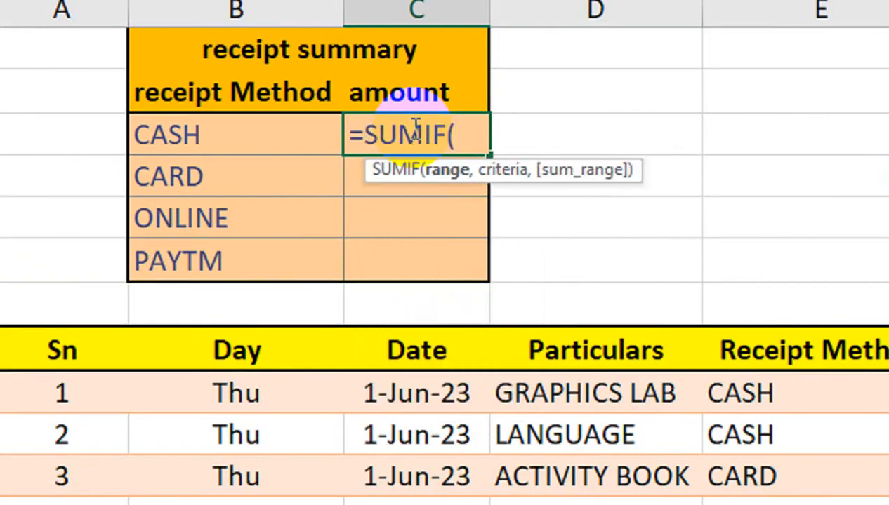
pyautogui.moveTo(726, 350); pyautogui.dragTo(726, 421)
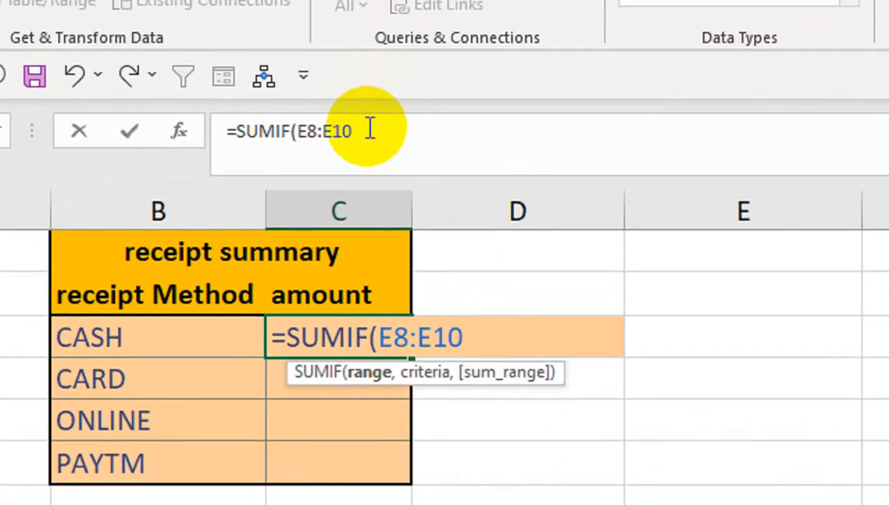
pyautogui.click(370, 131)
pyautogui.write('00')
pyautogui.moveTo(370, 132); pyautogui.dragTo(301, 139)
pyautogui.press('F4')
pyautogui.click(433, 130)
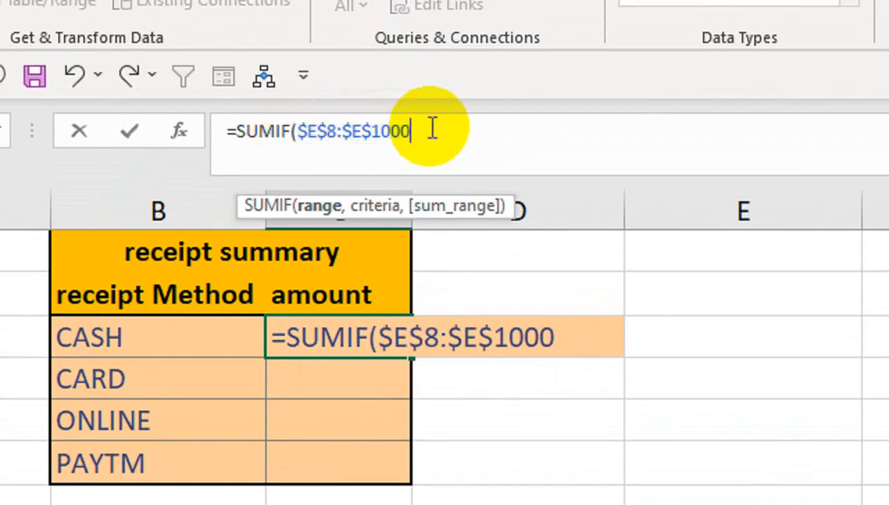
# Add B3 as the criteria and the Amount column F8:F1000 as the sum range of the RECEIPT formula.
pyautogui.write(',')
pyautogui.click(222, 324)
pyautogui.write(',')
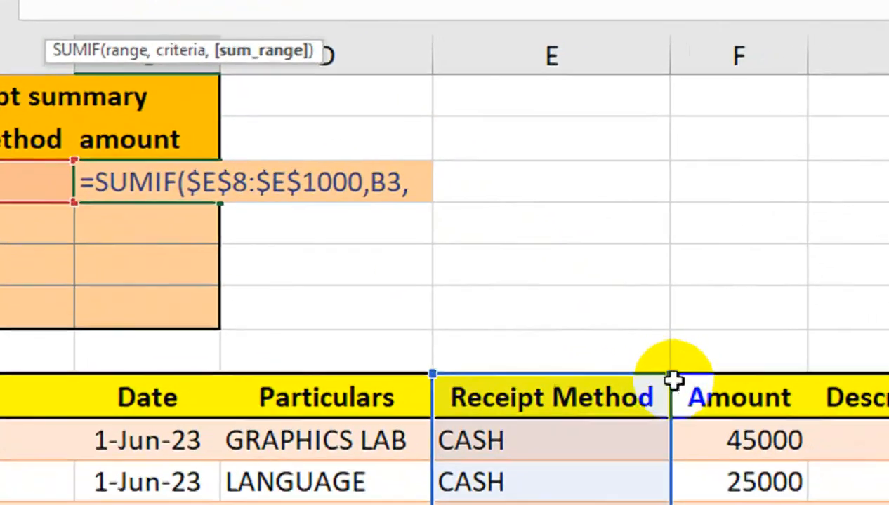
pyautogui.click(663, 385)
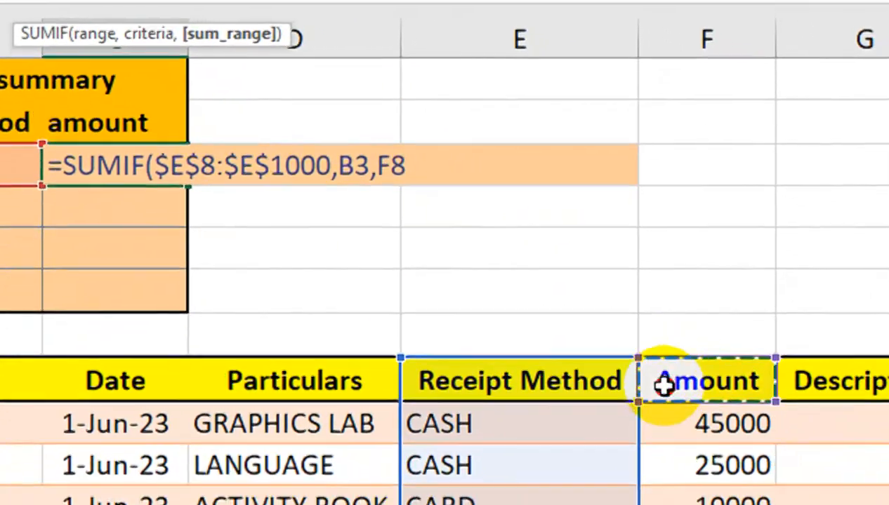
pyautogui.moveTo(663, 385); pyautogui.dragTo(660, 421)
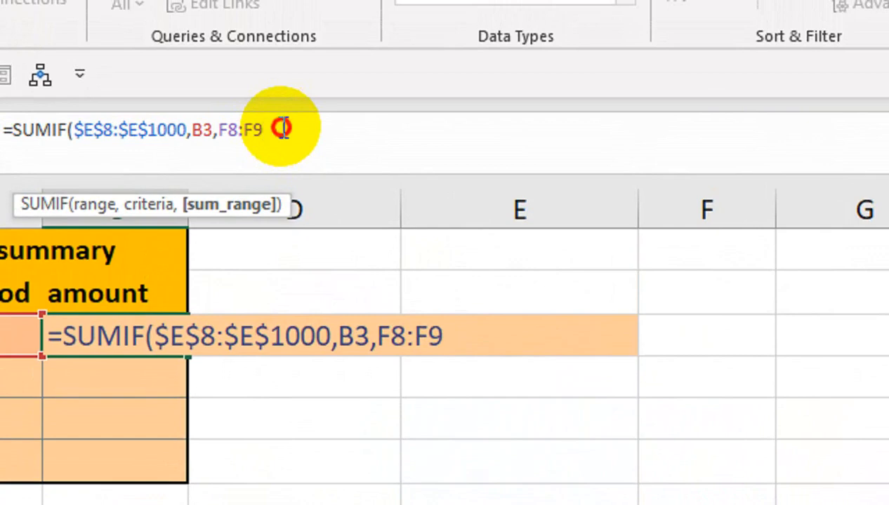
pyautogui.press('BackSpace')
pyautogui.write('100')
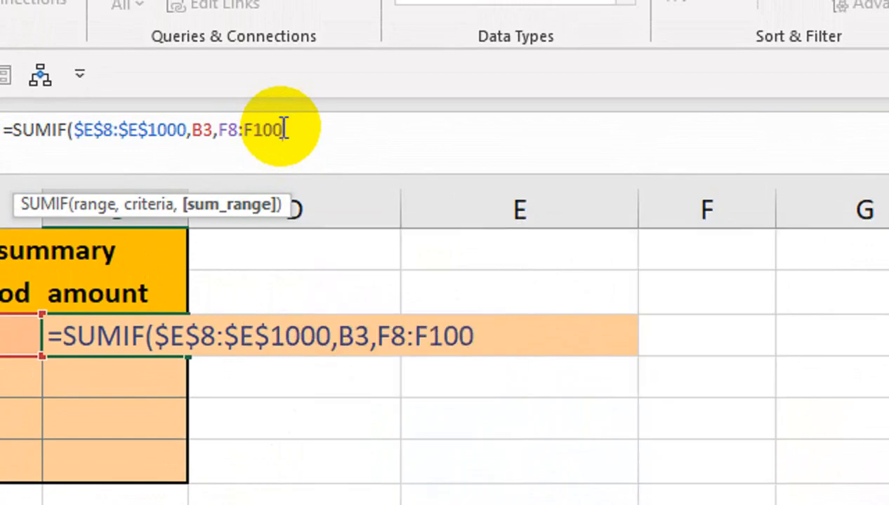
# Finish the RECEIPT formula with the sum range locked as $F$8:$F$1000 and copy it down to the PAYTM row.
pyautogui.moveTo(292, 131); pyautogui.dragTo(221, 144)
pyautogui.press('F4')
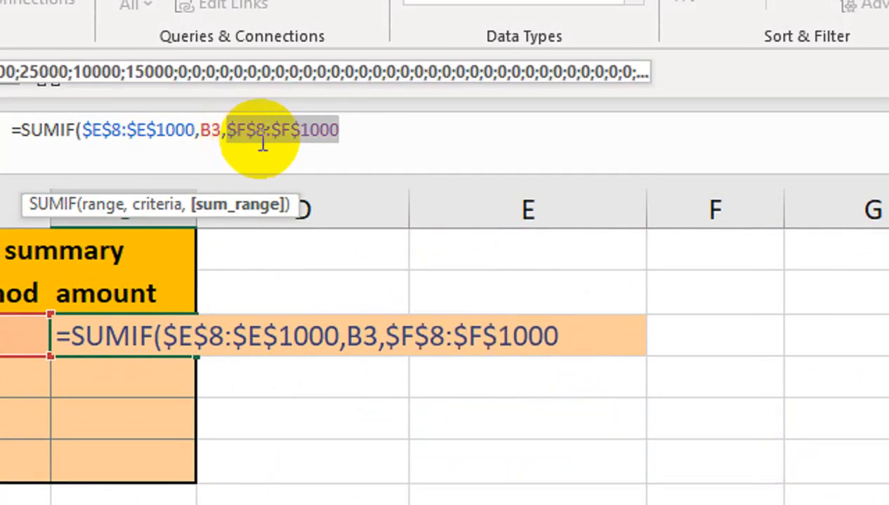
pyautogui.click(352, 130)
pyautogui.write(')')
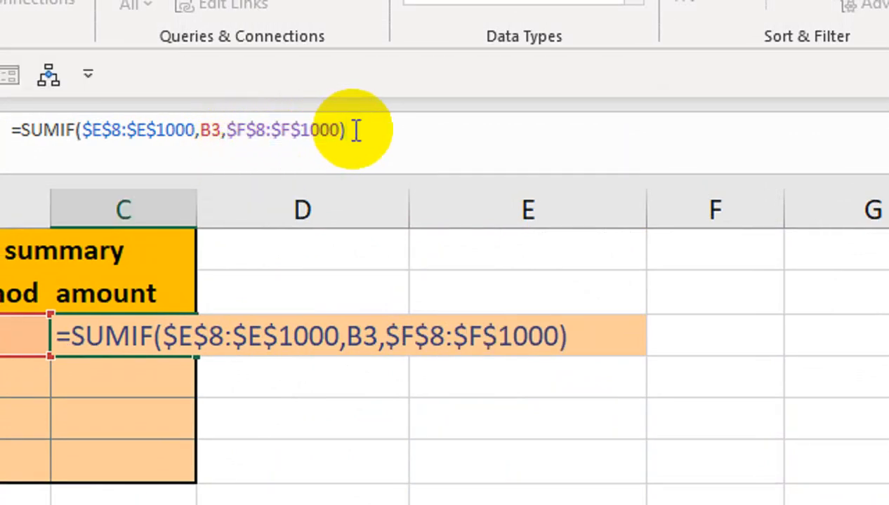
pyautogui.press('Return')
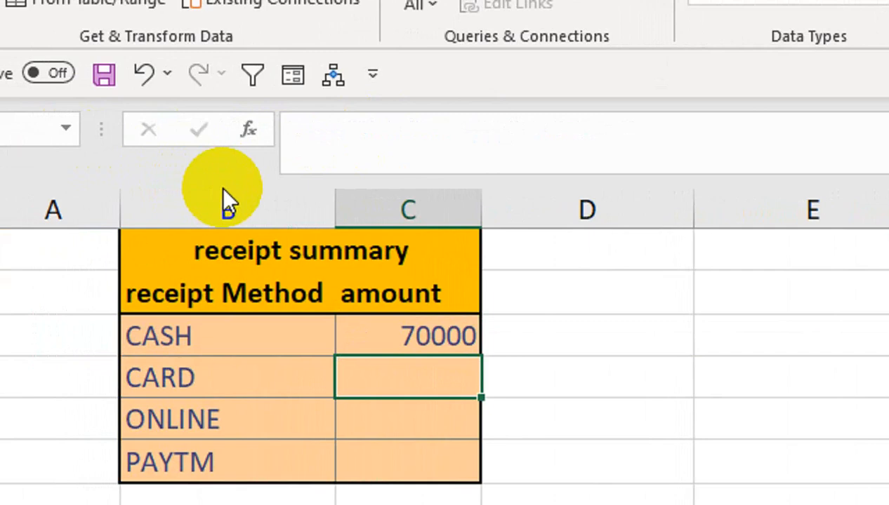
pyautogui.click(407, 336)
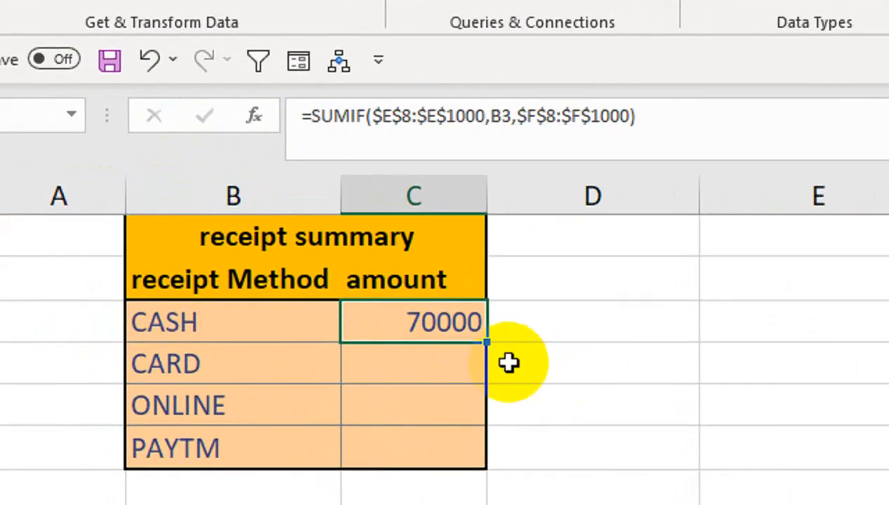
pyautogui.moveTo(492, 344); pyautogui.dragTo(461, 449)
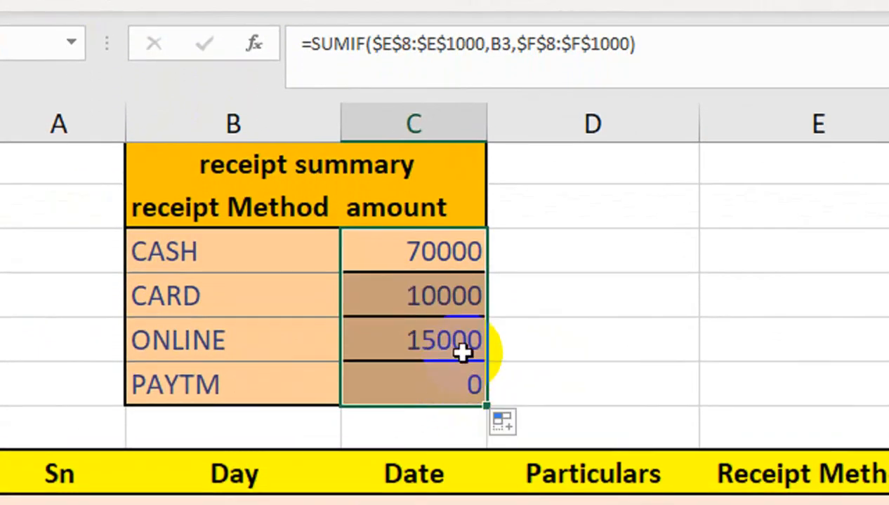
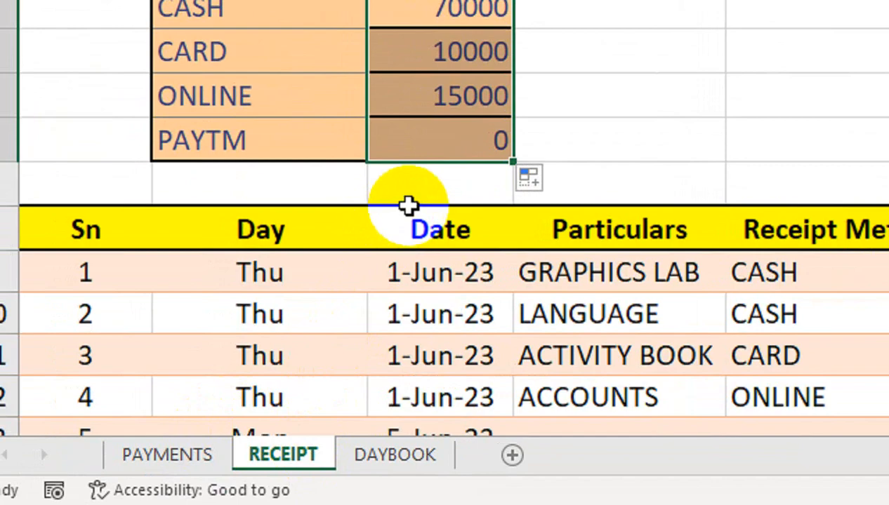
# On the DAYBOOK sheet, enter the headings Sn, Day and Date in cells B7 to D7.
pyautogui.click(378, 452)
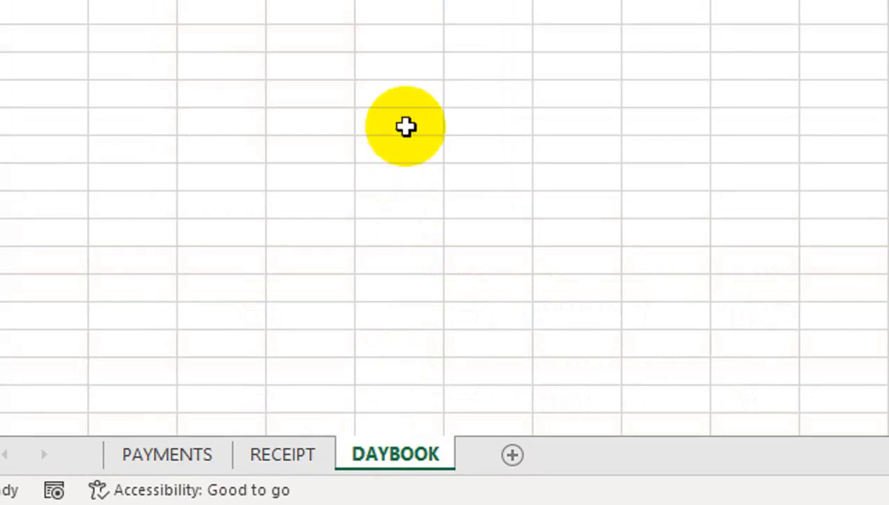
pyautogui.click(158, 172)
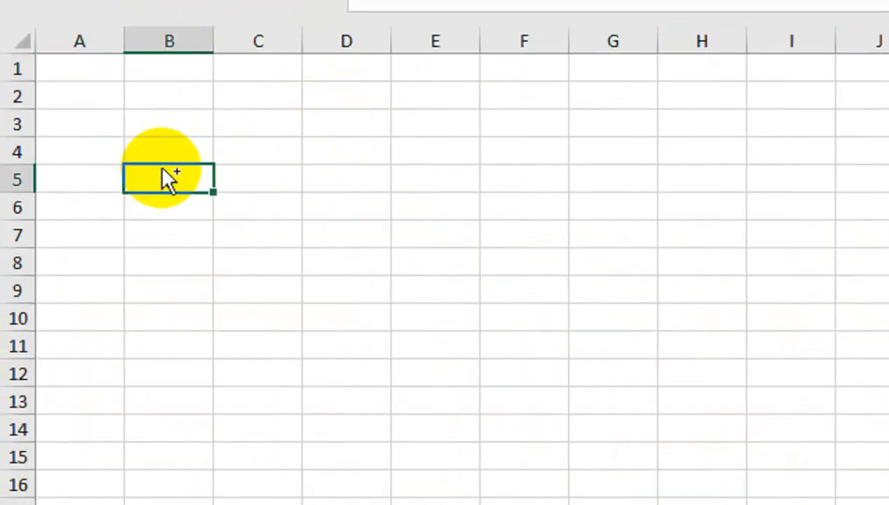
pyautogui.click(163, 236)
pyautogui.write('Sn')
pyautogui.press('Tab')
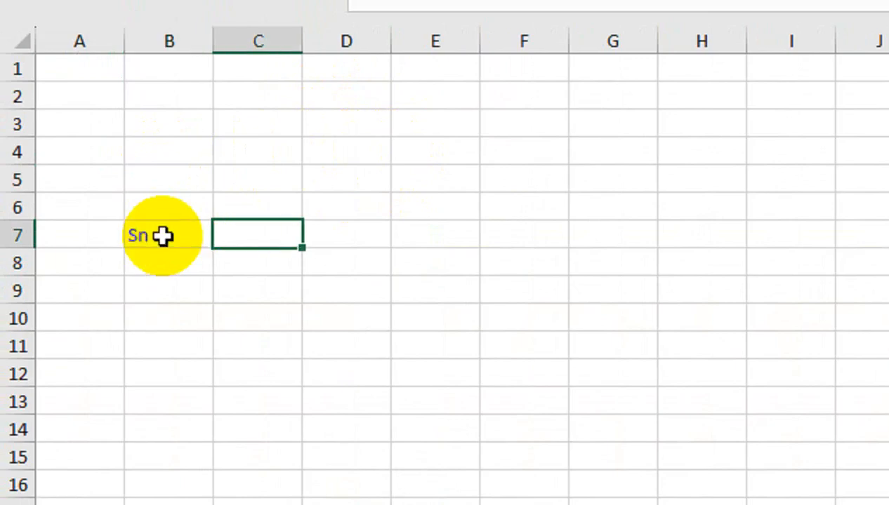
pyautogui.write('Day')
pyautogui.press('Tab')
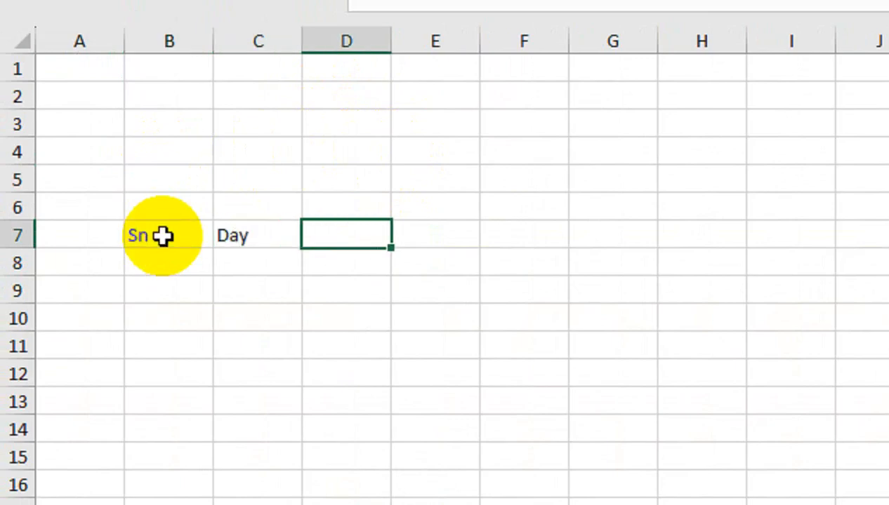
pyautogui.write('Date')
pyautogui.press('Tab')
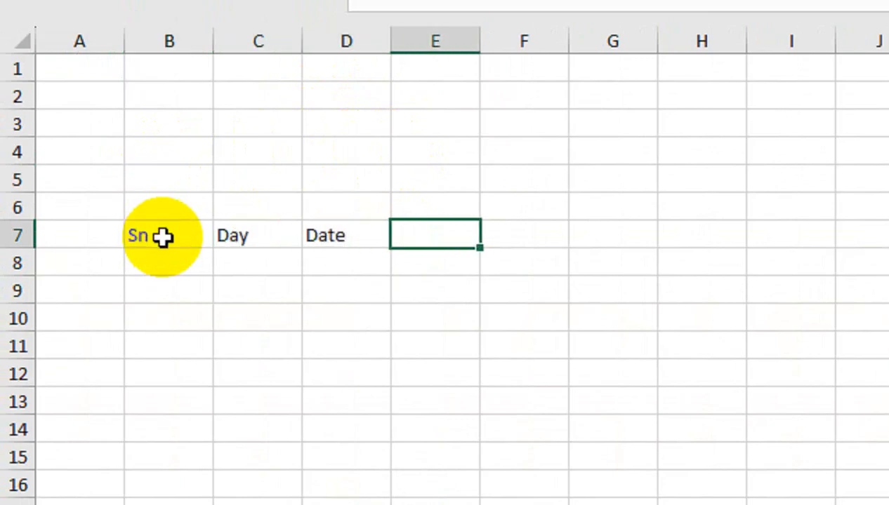
# Add the headings Payment amt in E7 and Receipt amt in F7.
pyautogui.write('Payment amt')
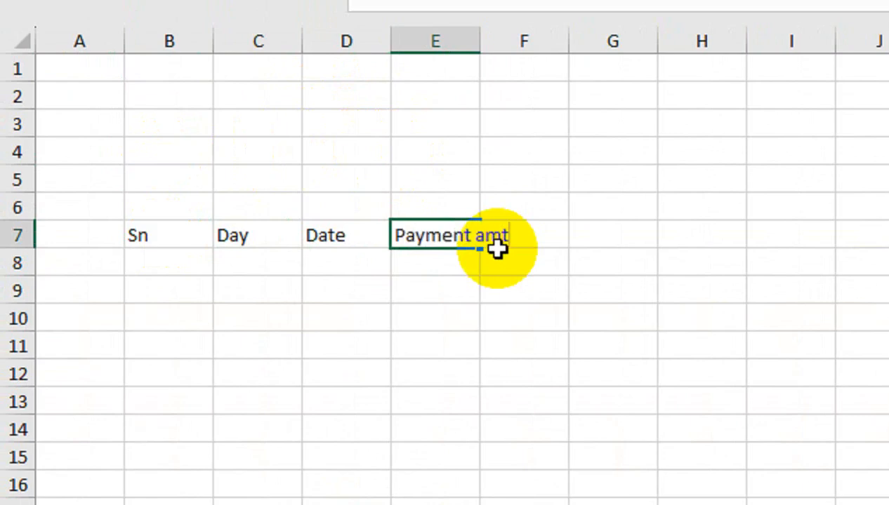
pyautogui.press('Tab')
pyautogui.write('Receipt A')
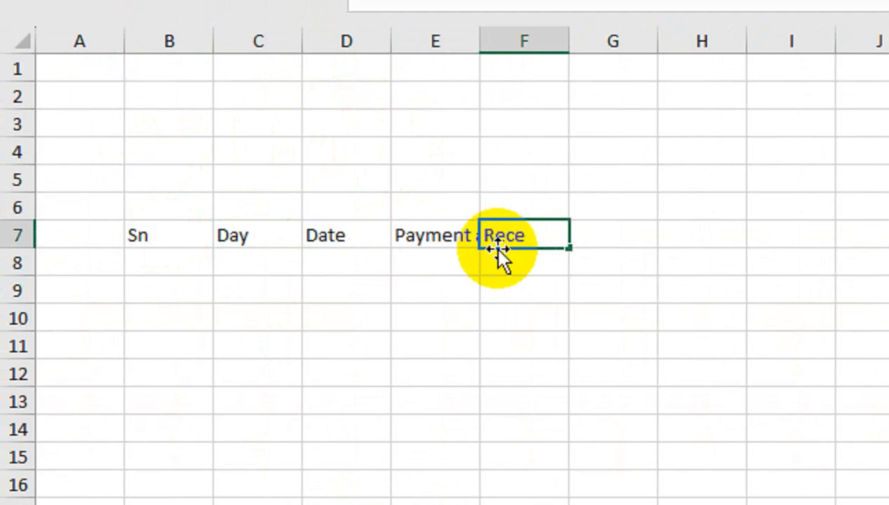
pyautogui.press('BackSpace')
pyautogui.write('amt')
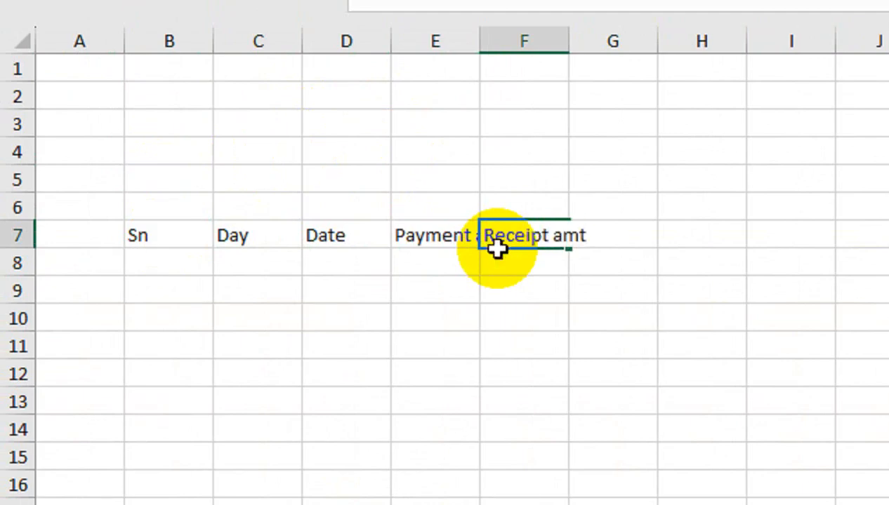
pyautogui.press('Tab')
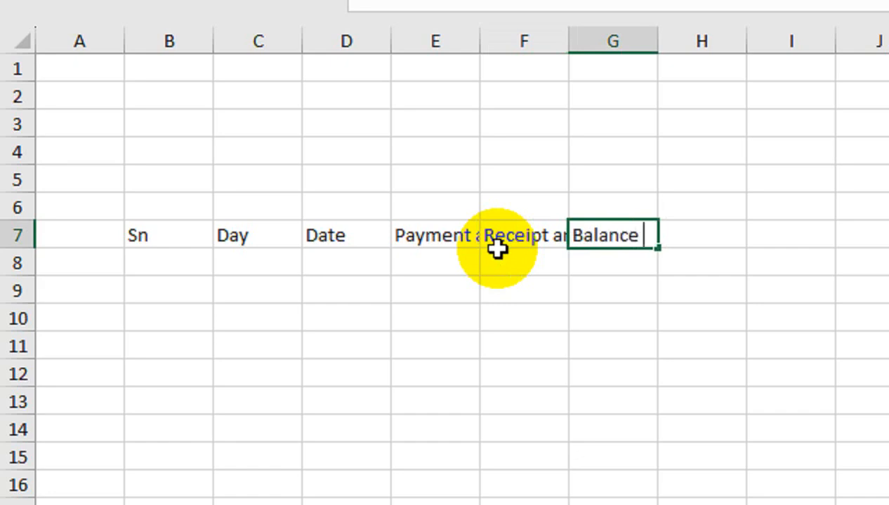
# Add the headings Balance OF day in G7 and Total in H7.
pyautogui.write('Balance OF da')
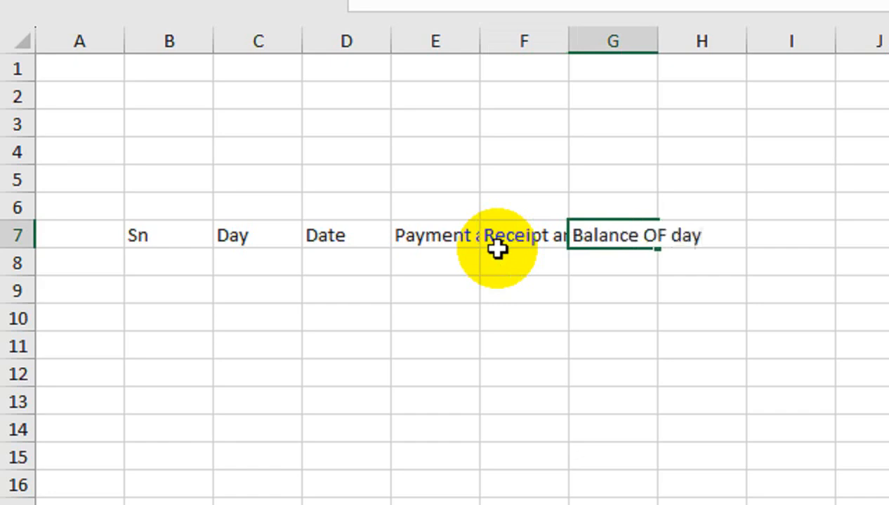
pyautogui.write('y')
pyautogui.press('Tab')
pyautogui.write('TOta')
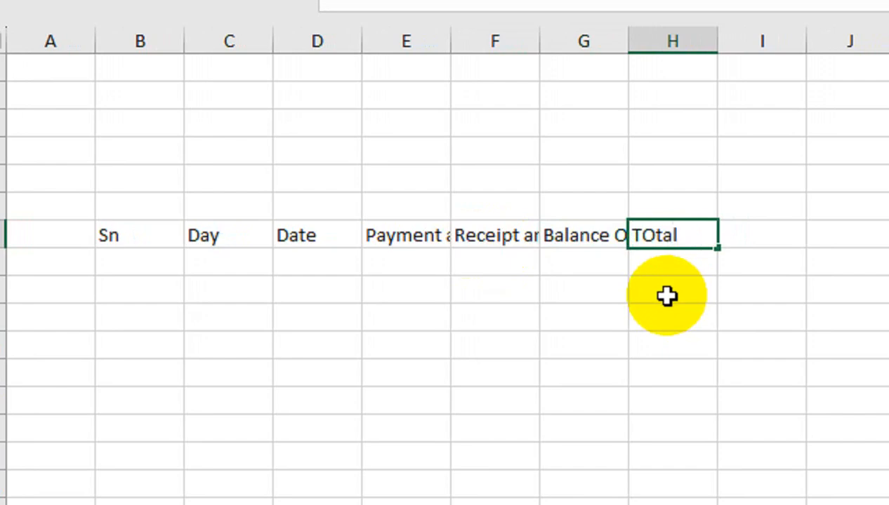
pyautogui.write('l')
pyautogui.press('Tab')
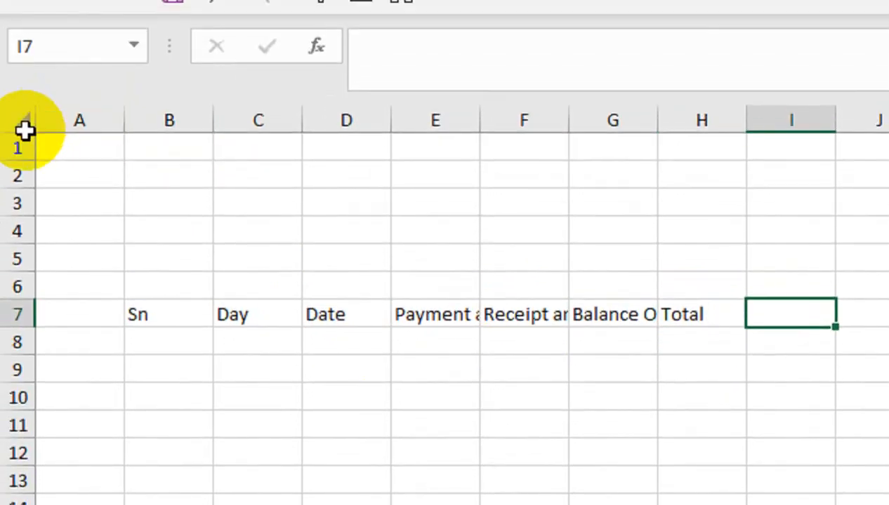
# Widen columns E to H to suit their headings and make row 7 taller.
pyautogui.doubleClick(478, 123)
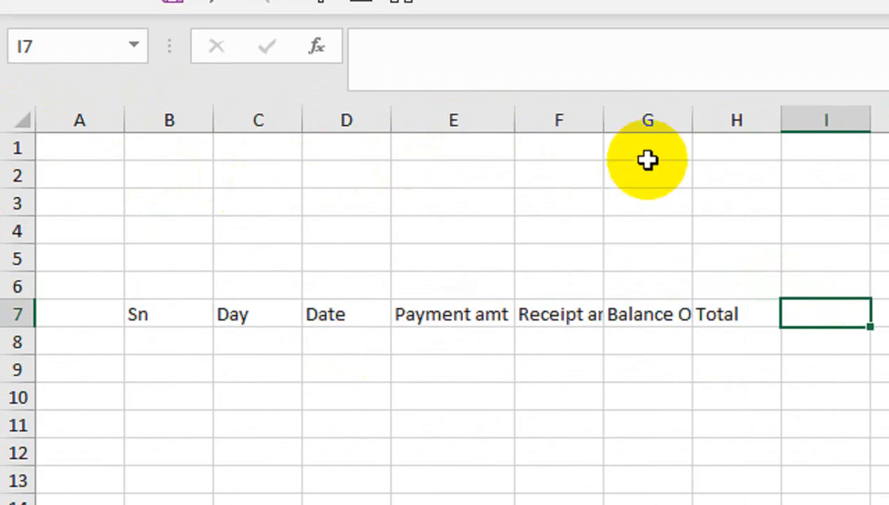
pyautogui.doubleClick(586, 128)
pyautogui.moveTo(698, 127); pyautogui.dragTo(670, 127)
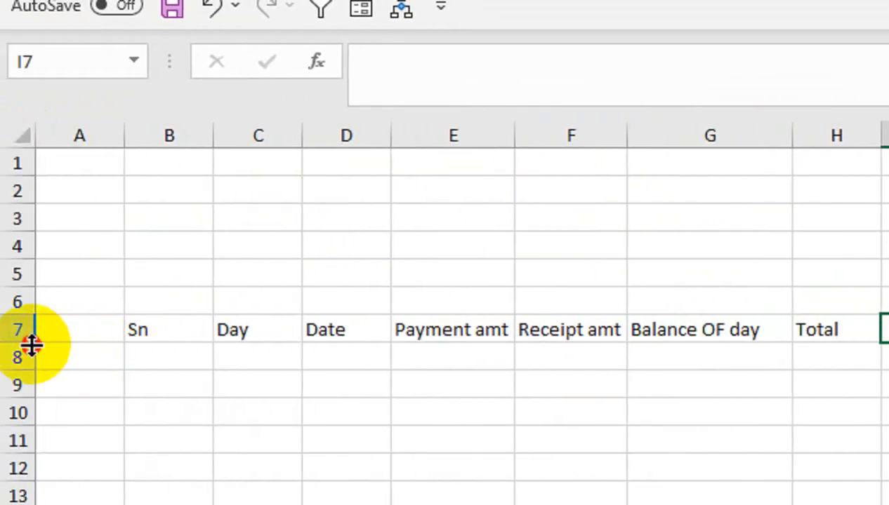
pyautogui.moveTo(31, 347); pyautogui.dragTo(32, 368)
pyautogui.moveTo(131, 347); pyautogui.dragTo(820, 347)
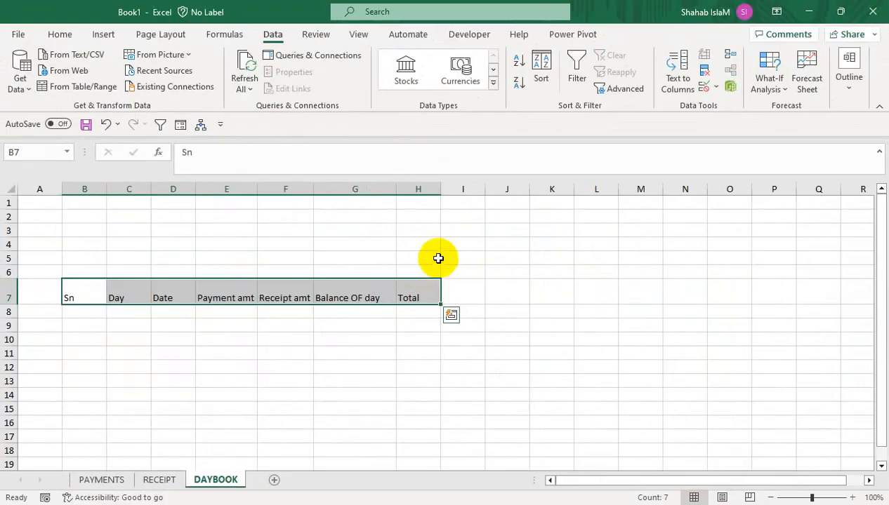
pyautogui.moveTo(442, 188); pyautogui.dragTo(461, 188)
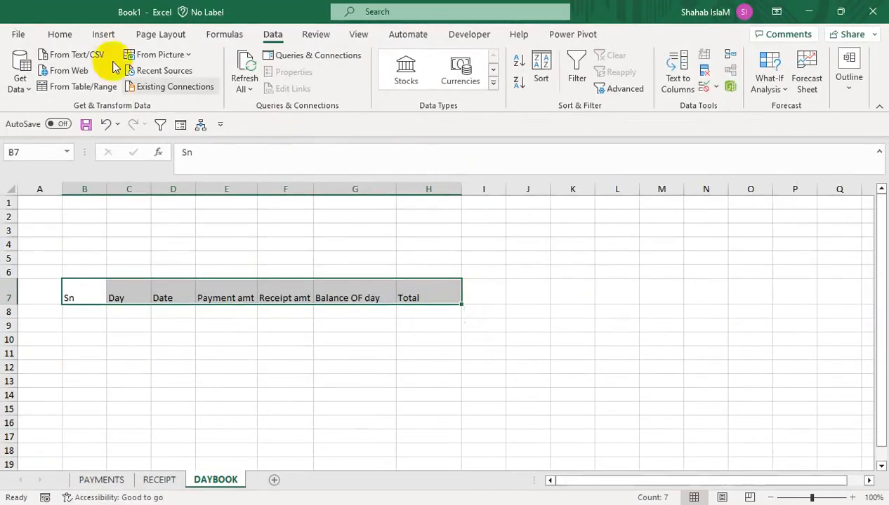
# Centre the headings in B7:H7 horizontally and vertically, make them bold and fill them yellow.
pyautogui.click(60, 33)
pyautogui.click(257, 82)
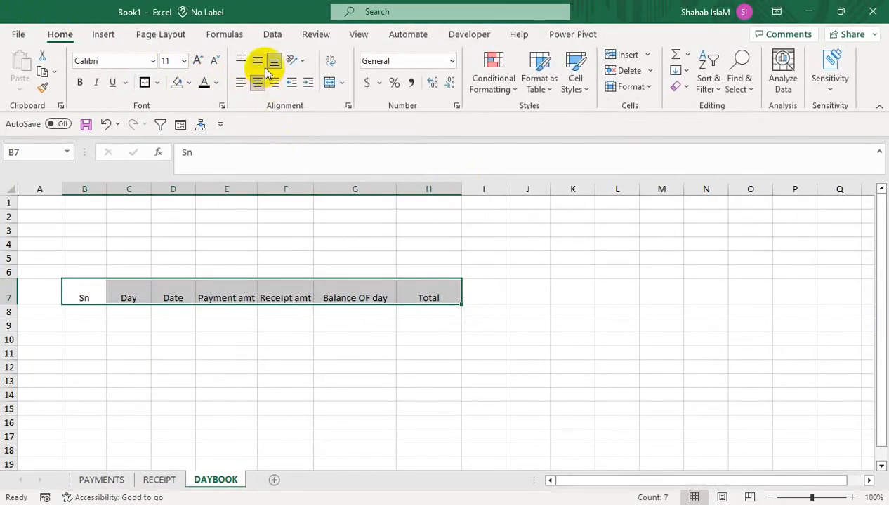
pyautogui.click(257, 60)
pyautogui.click(80, 83)
pyautogui.click(189, 82)
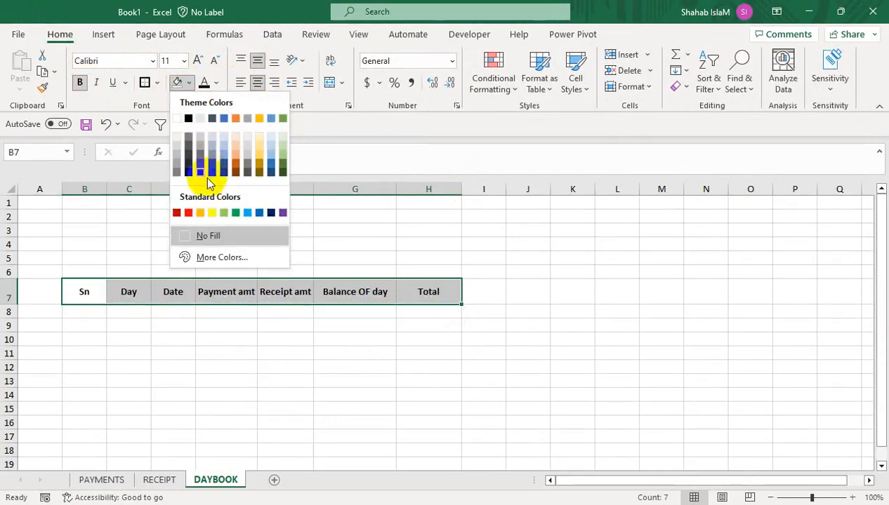
pyautogui.click(212, 213)
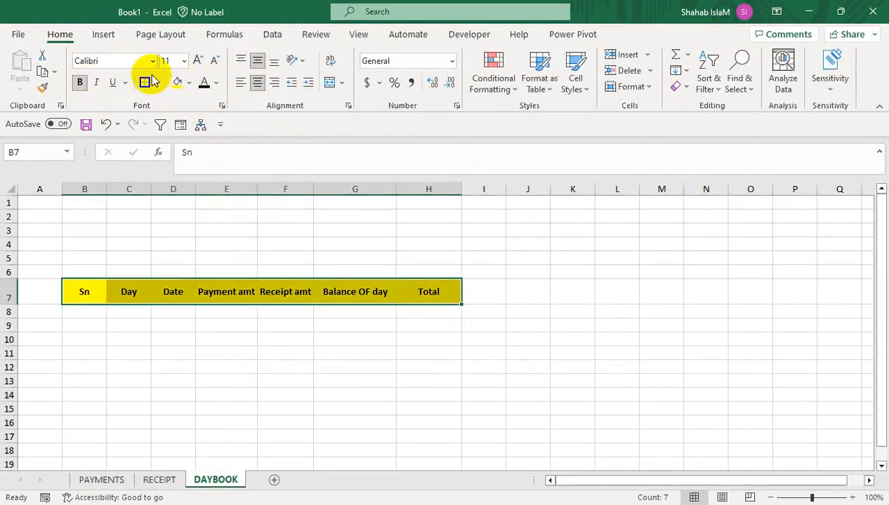
# Increase the heading font size to 12 and widen the Payment amt, Receipt amt and Balance OF day columns.
pyautogui.click(198, 60)
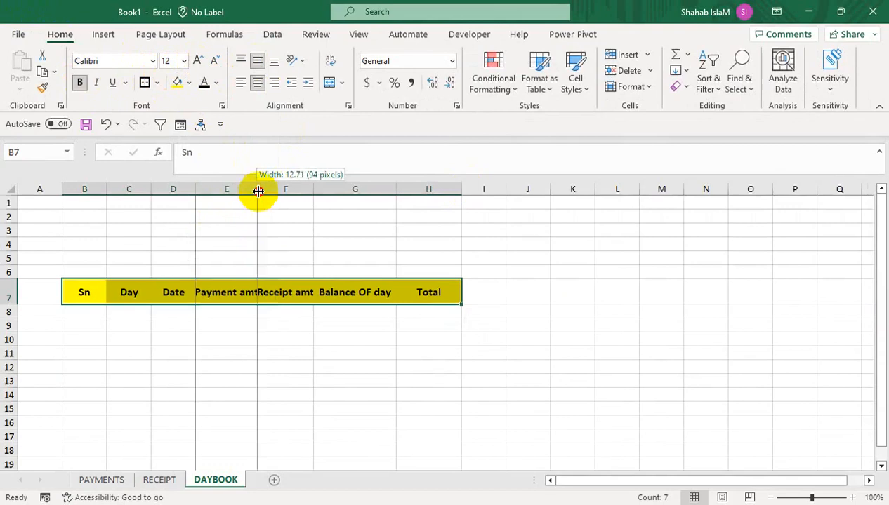
pyautogui.moveTo(257, 190); pyautogui.dragTo(288, 190)
pyautogui.moveTo(343, 190); pyautogui.dragTo(365, 189)
pyautogui.moveTo(447, 190); pyautogui.dragTo(477, 189)
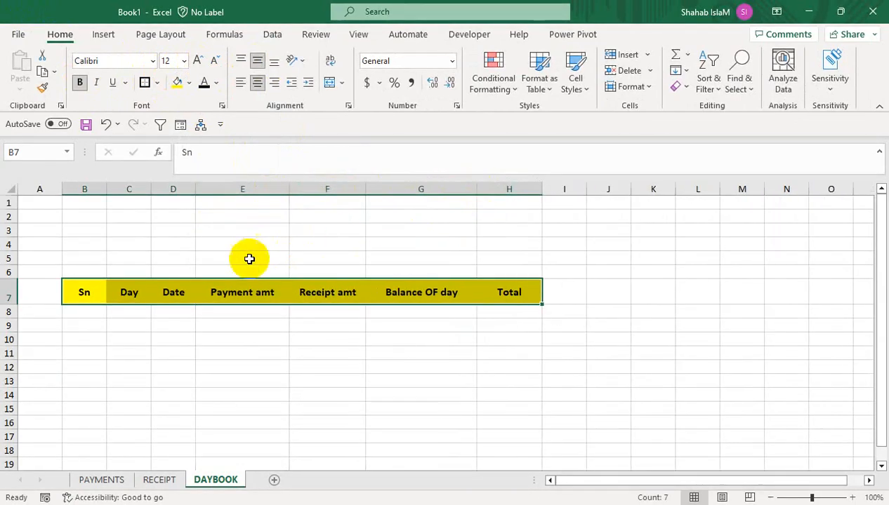
# Format the headings as 14-point Arial and widen the Receipt amt, Day and Date columns.
pyautogui.click(198, 60)
pyautogui.click(152, 60)
pyautogui.click(273, 119)
pyautogui.moveTo(273, 120)
pyautogui.mouseDown()
pyautogui.moveTo(271, 144)
pyautogui.moveTo(279, 106)
pyautogui.mouseUp()
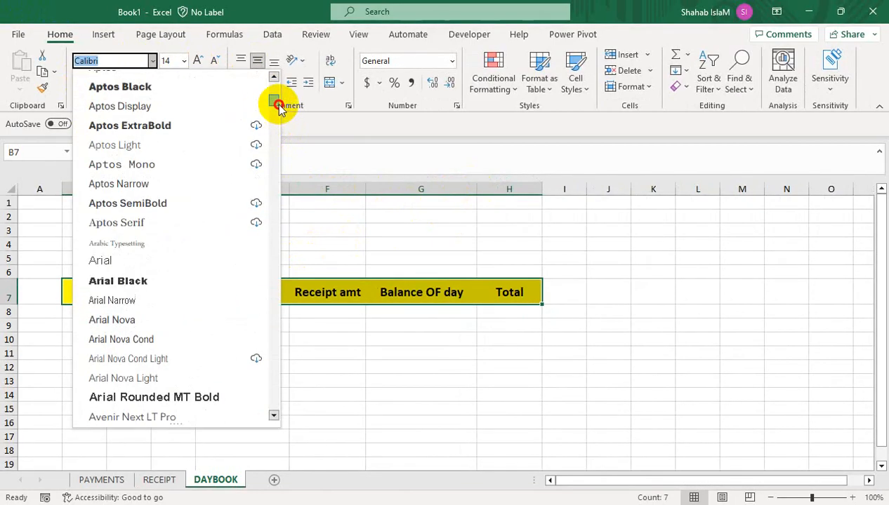
pyautogui.click(184, 259)
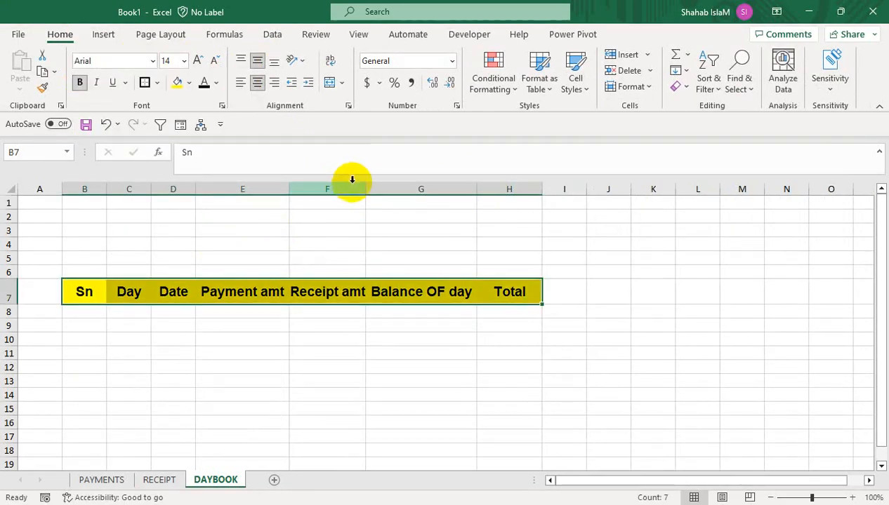
pyautogui.moveTo(365, 185); pyautogui.dragTo(381, 193)
pyautogui.moveTo(151, 188); pyautogui.dragTo(232, 186)
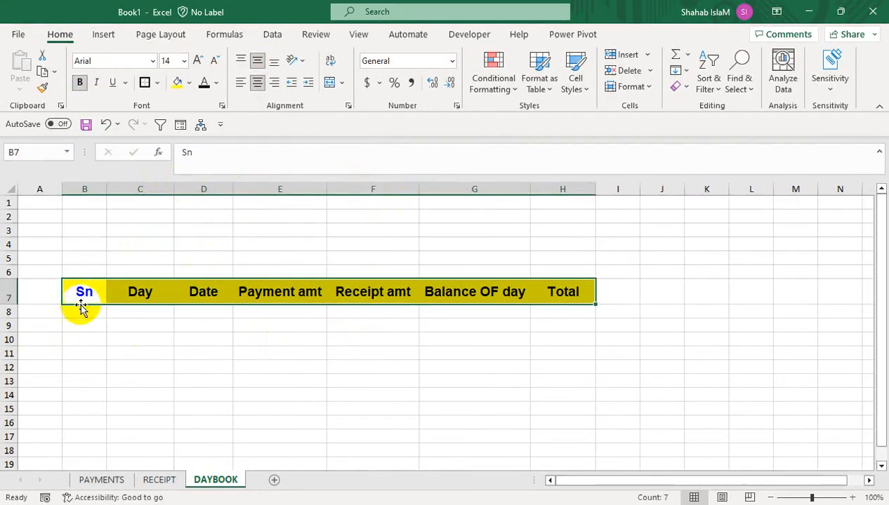
# Number the Sn column from 1 in B8 with a linear column series, step 1 and stop value 365, and centre the numbers.
pyautogui.click(79, 315)
pyautogui.write('1')
pyautogui.press('Return')
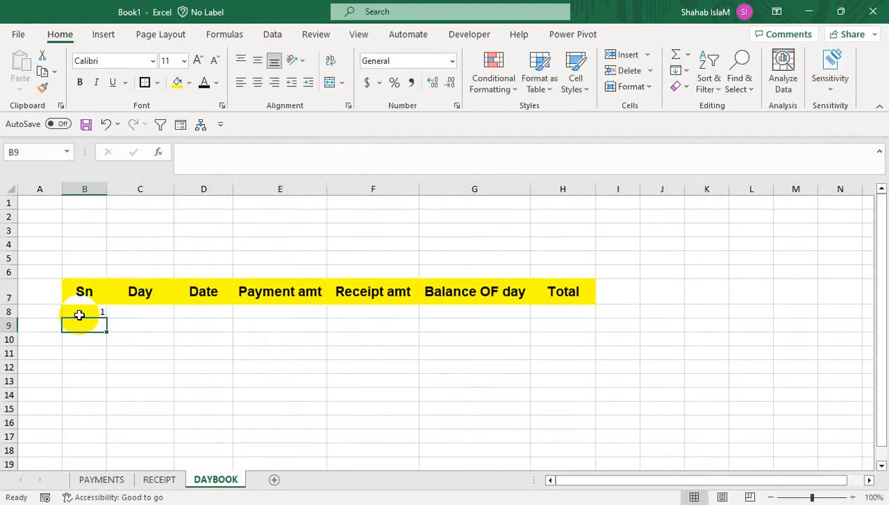
pyautogui.click(678, 71)
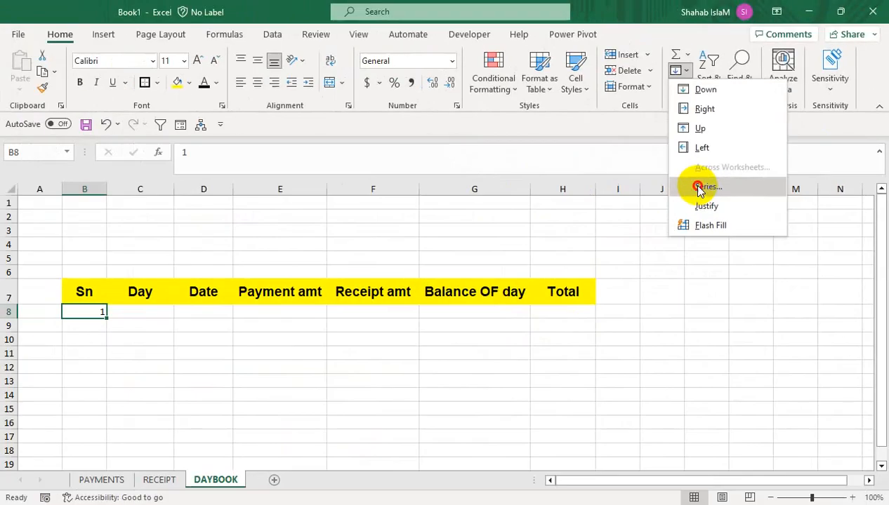
pyautogui.click(519, 256)
pyautogui.moveTo(487, 258); pyautogui.dragTo(270, 281)
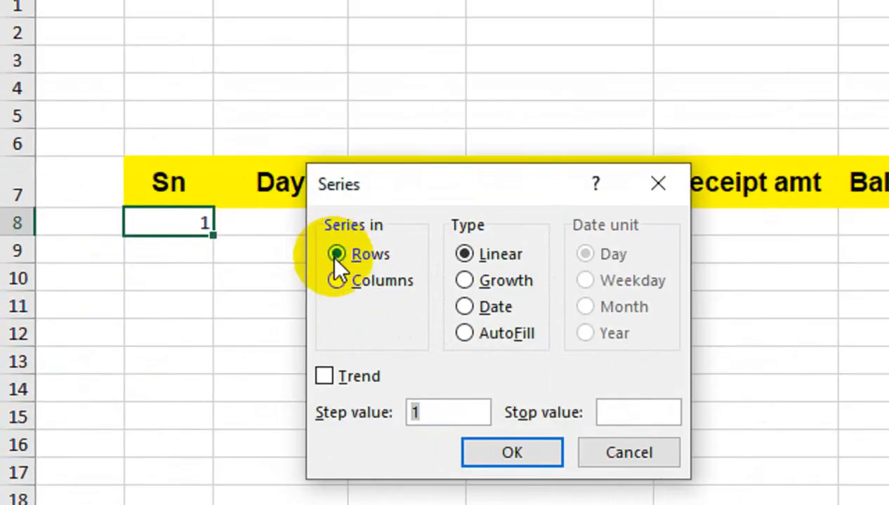
pyautogui.click(199, 328)
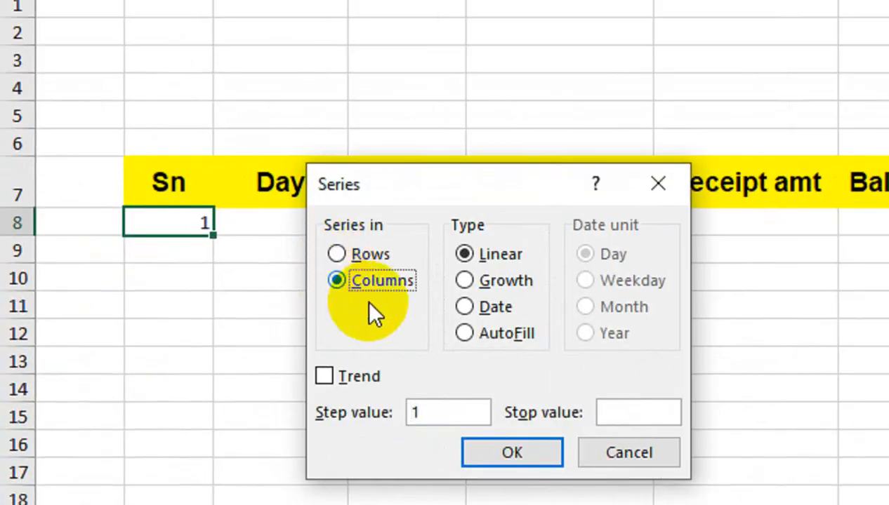
pyautogui.click(640, 411)
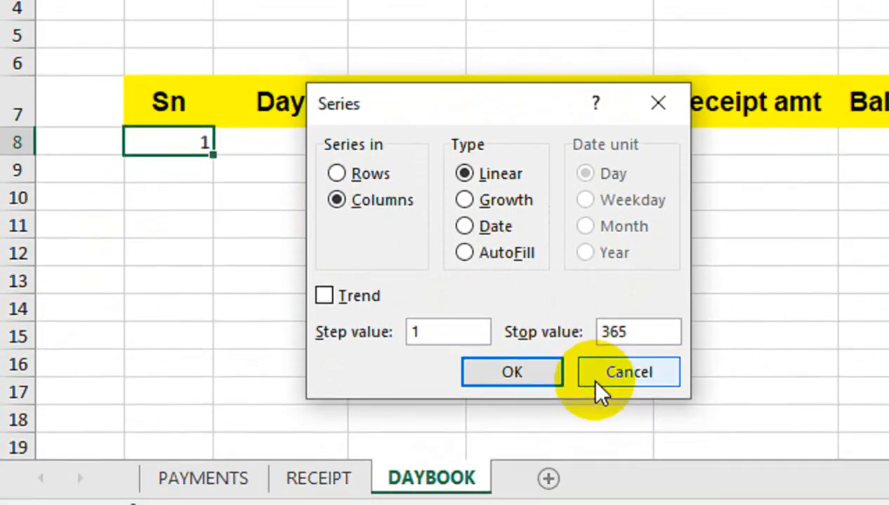
pyautogui.click(511, 387)
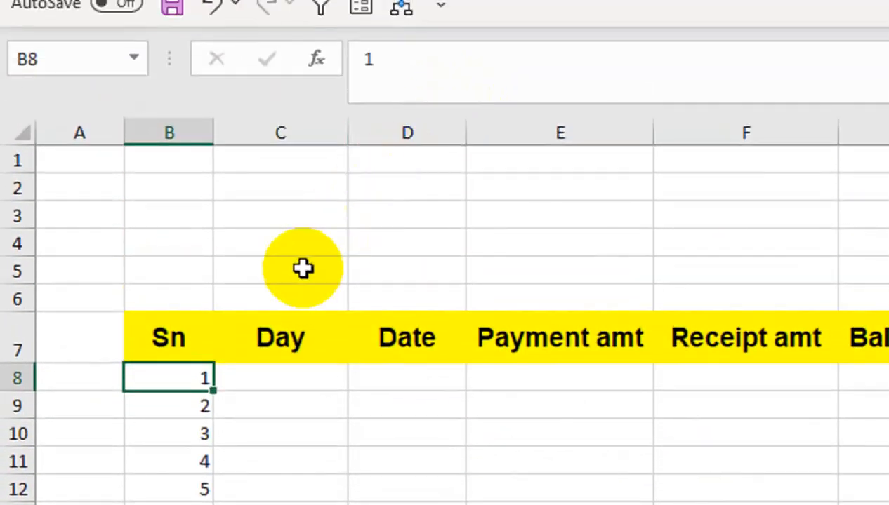
pyautogui.hotkey('ctrl', 'shift', 'Down')
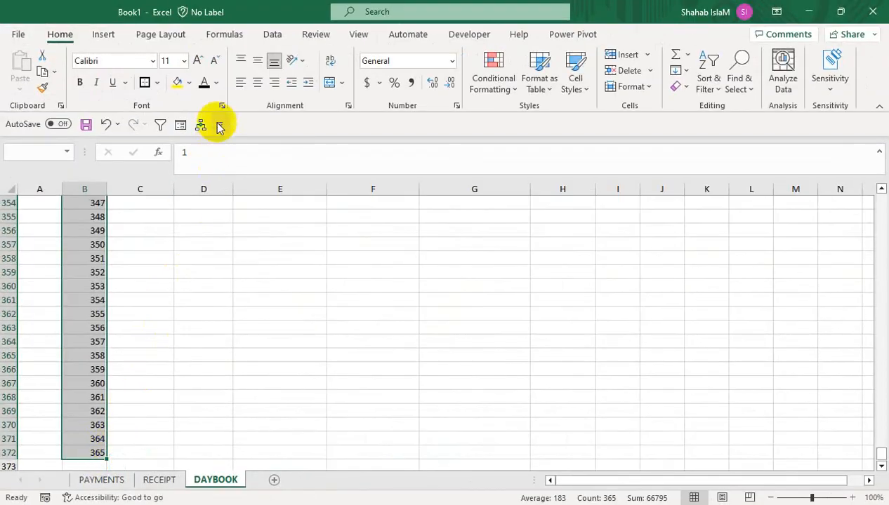
pyautogui.click(257, 84)
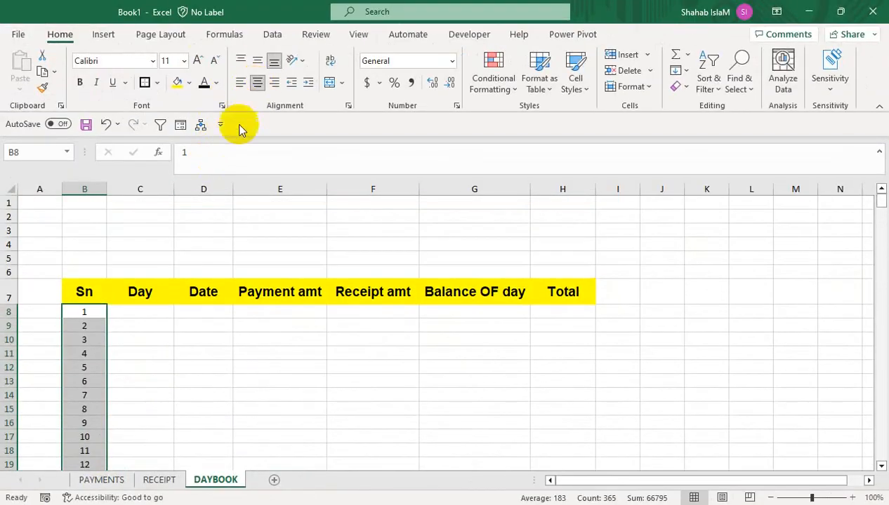
# Enter the date 1-Sep-23 in D8 and fill consecutive dates down the Date column.
pyautogui.click(151, 313)
pyautogui.click(190, 316)
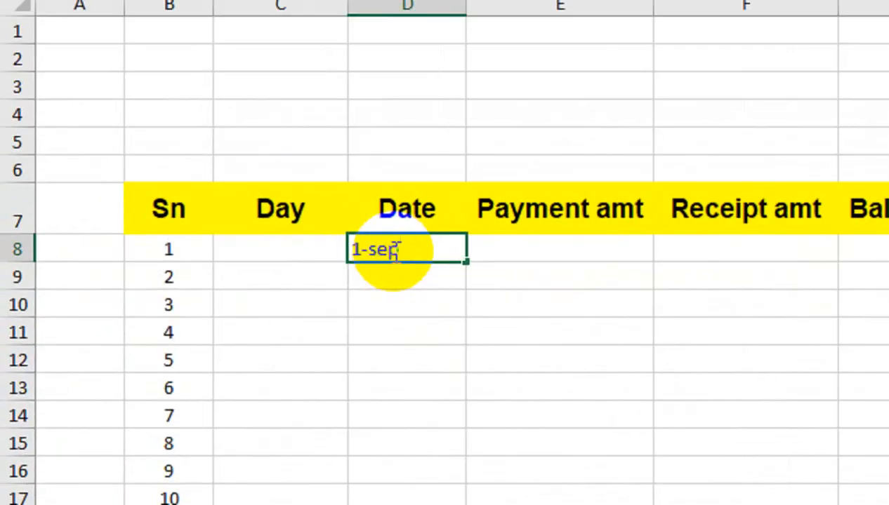
pyautogui.click(392, 250)
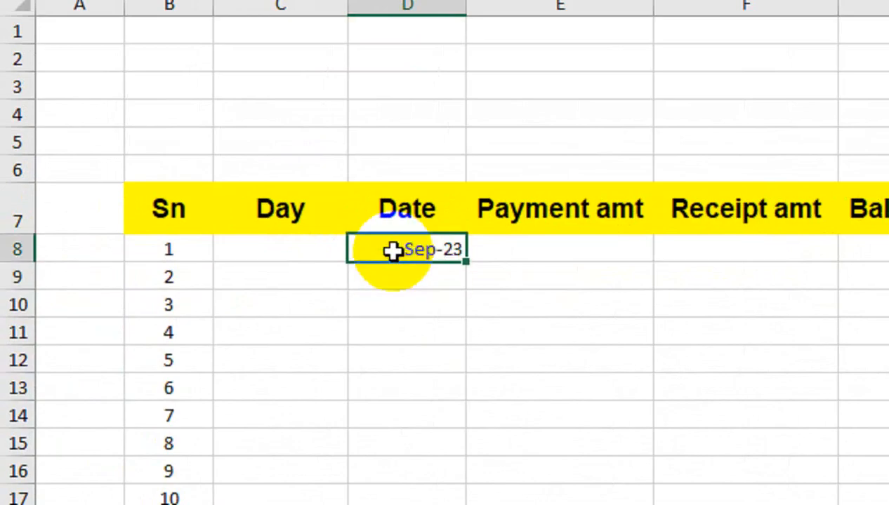
pyautogui.doubleClick(466, 262)
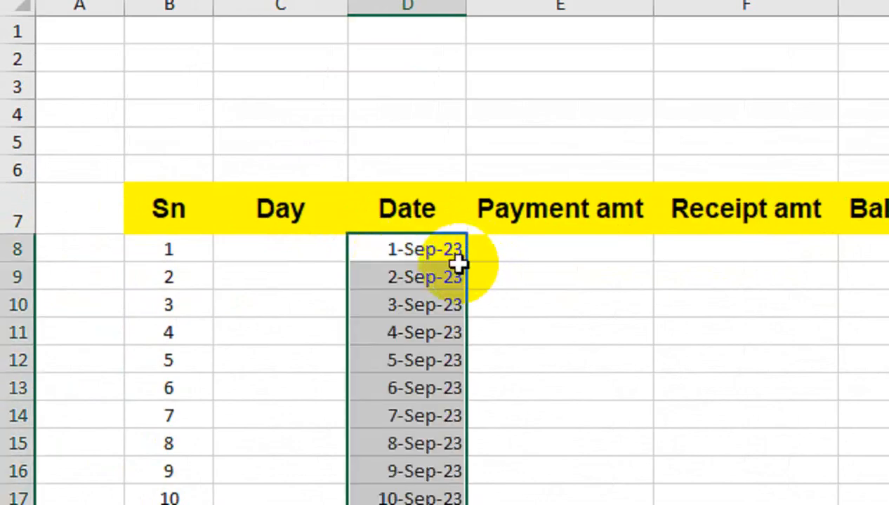
# Start a formula in C8, the first cell of the Day column.
pyautogui.click(437, 270)
pyautogui.scroll(-20, 436, 272)
pyautogui.scroll(-1, 442, 369)
pyautogui.hotkey('ctrl', 'Up')
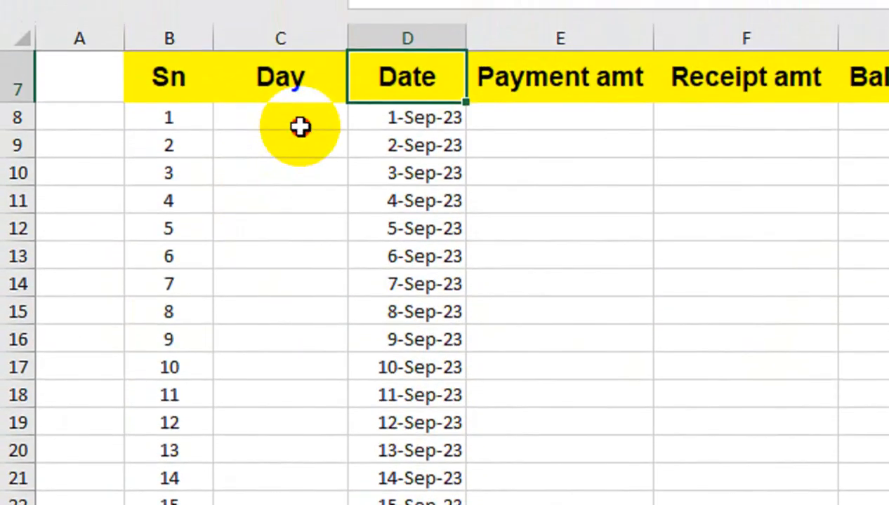
pyautogui.click(303, 53)
pyautogui.write('=')
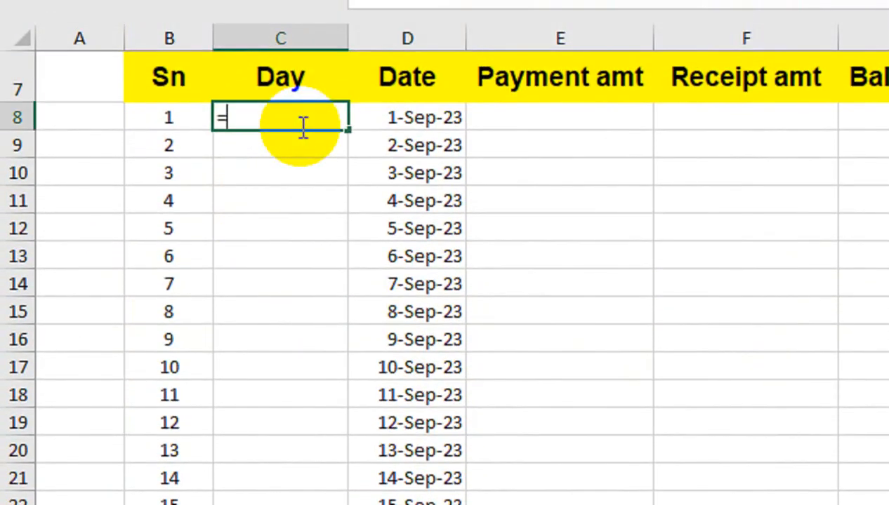
pyautogui.write('tes')
pyautogui.press('Tab')
pyautogui.press('BackSpace')
pyautogui.press('BackSpace')
pyautogui.press('BackSpace')
pyautogui.press('BackSpace')
pyautogui.press('BackSpace')
pyautogui.press('BackSpace')
pyautogui.press('BackSpace')
pyautogui.press('BackSpace')
pyautogui.press('BackSpace')
pyautogui.press('BackSpace')
pyautogui.press('BackSpace')
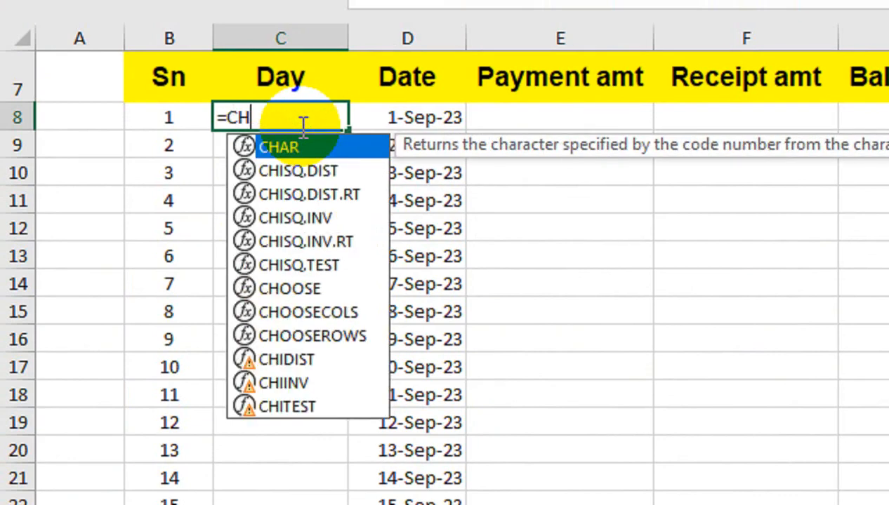
# Complete the C8 formula as =TEXT(D8,"ddd") and fill it down the Day column.
pyautogui.write('te')
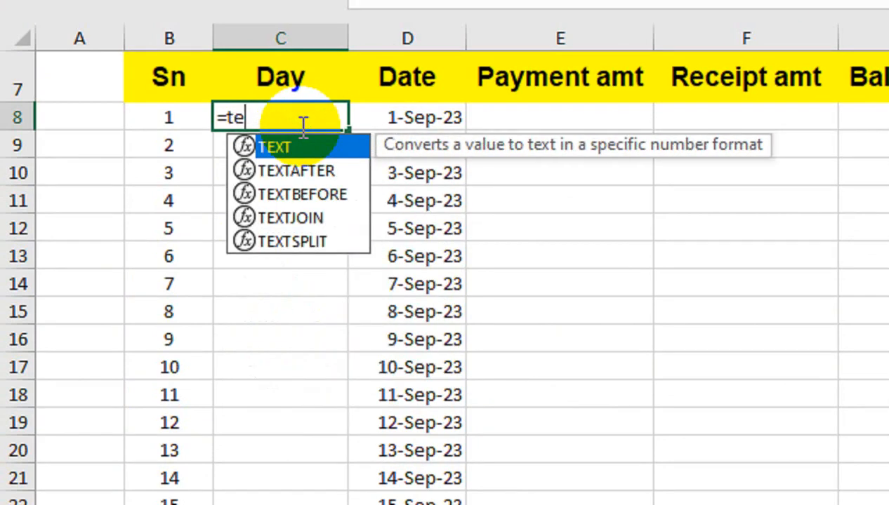
pyautogui.write('x')
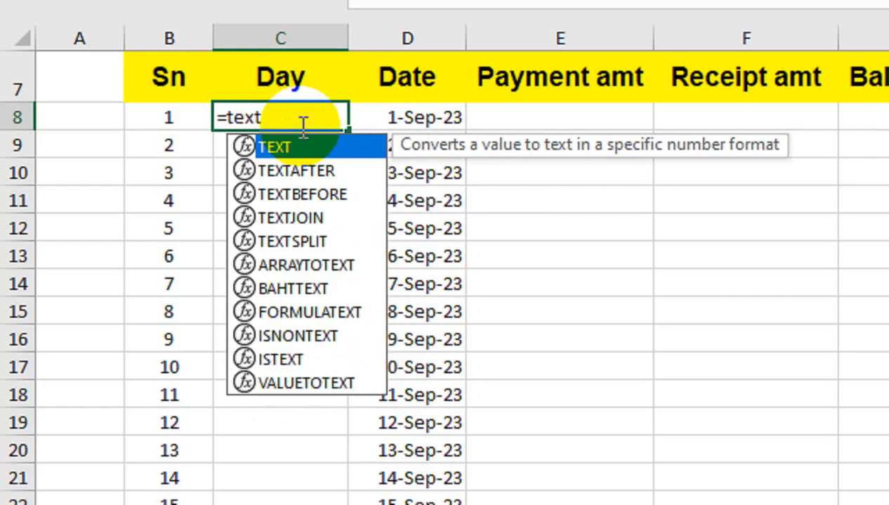
pyautogui.write('t')
pyautogui.press('Tab')
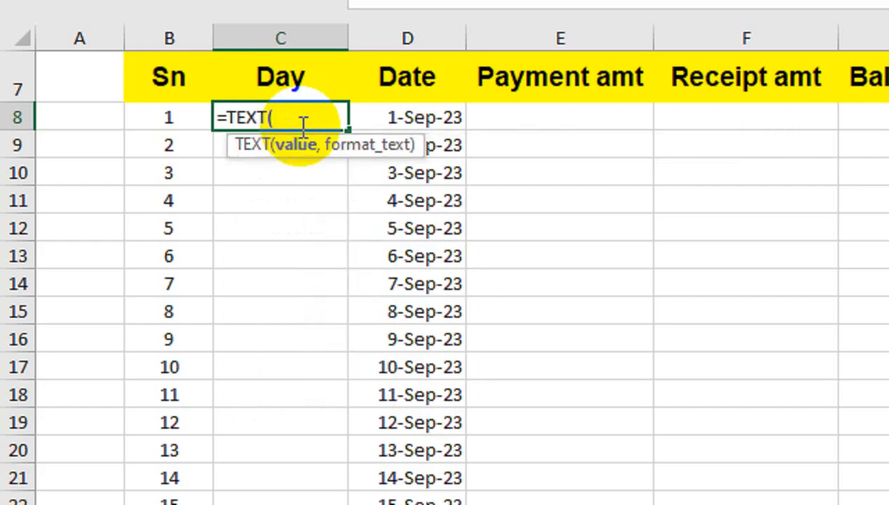
pyautogui.press('Right')
pyautogui.write(',')
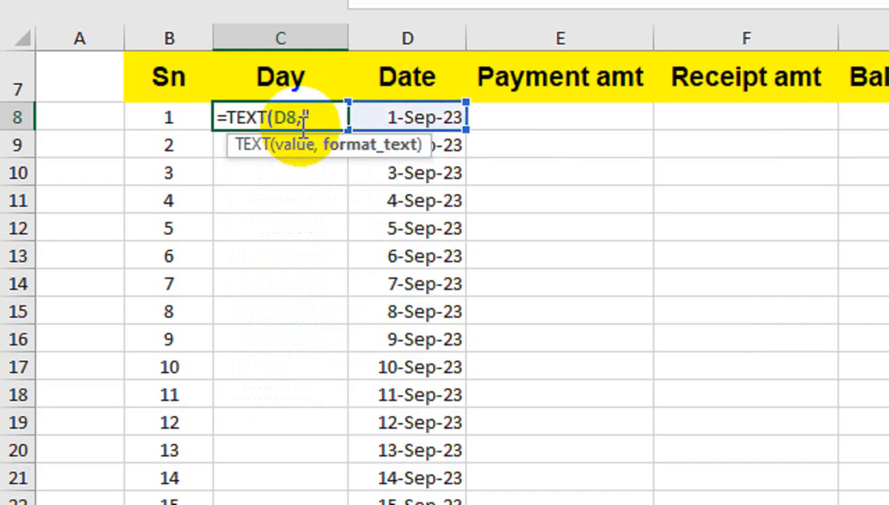
pyautogui.write('"ddd")')
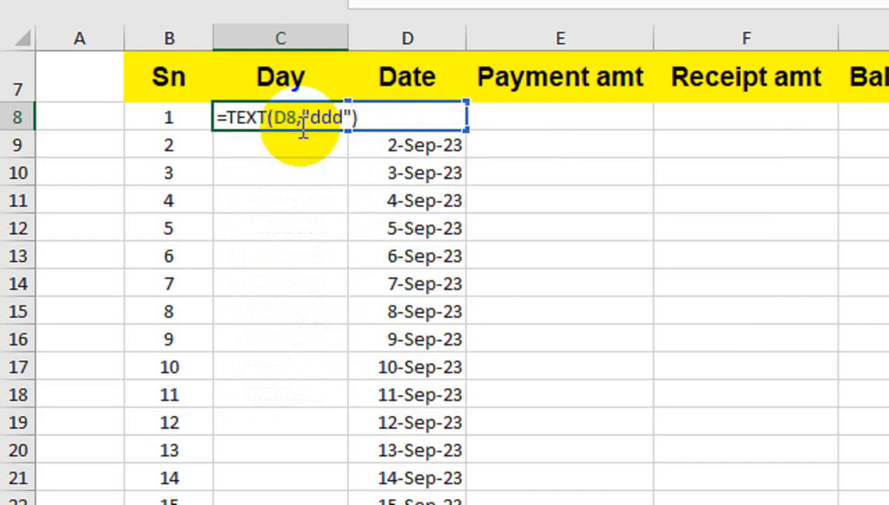
pyautogui.press('Return')
pyautogui.click(316, 118)
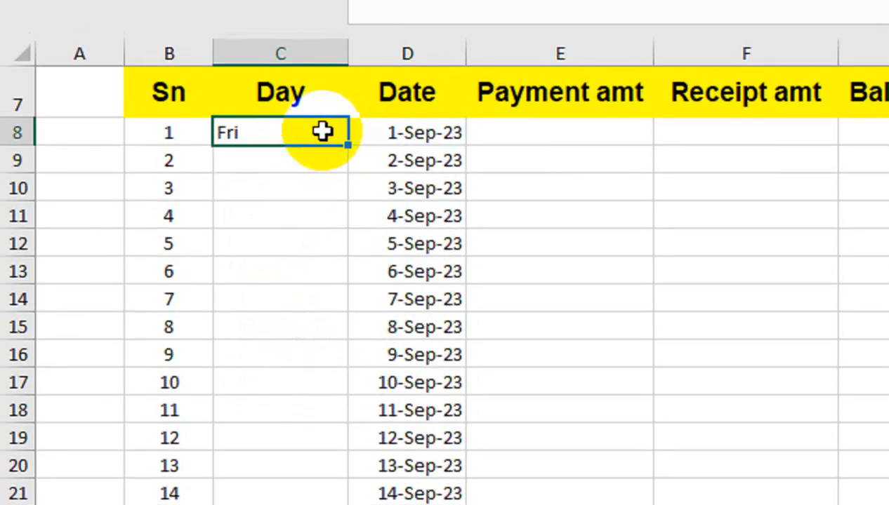
pyautogui.doubleClick(344, 144)
pyautogui.click(546, 134)
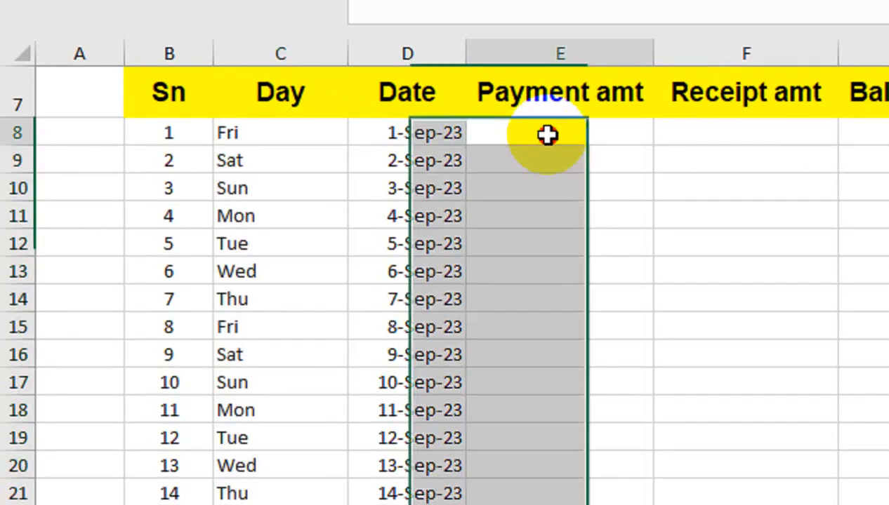
pyautogui.moveTo(784, 197); pyautogui.dragTo(739, 24)
pyautogui.moveTo(634, 79); pyautogui.dragTo(632, 64)
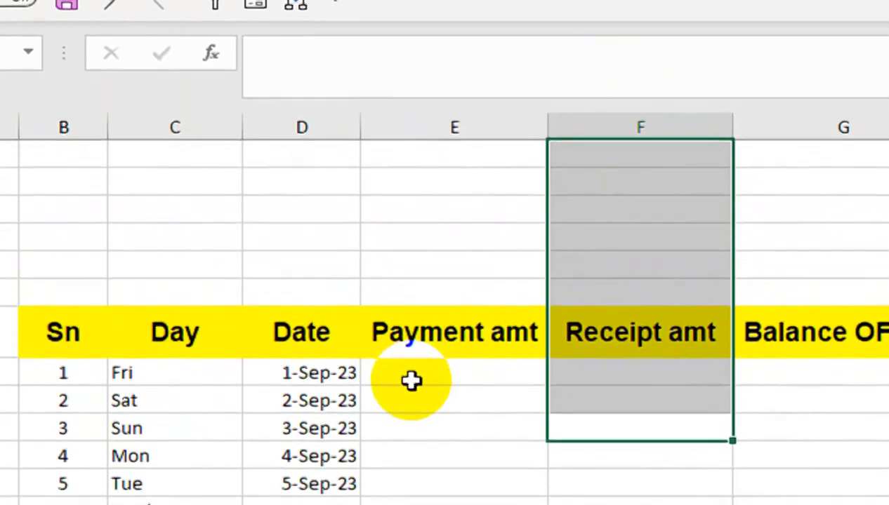
pyautogui.click(413, 209)
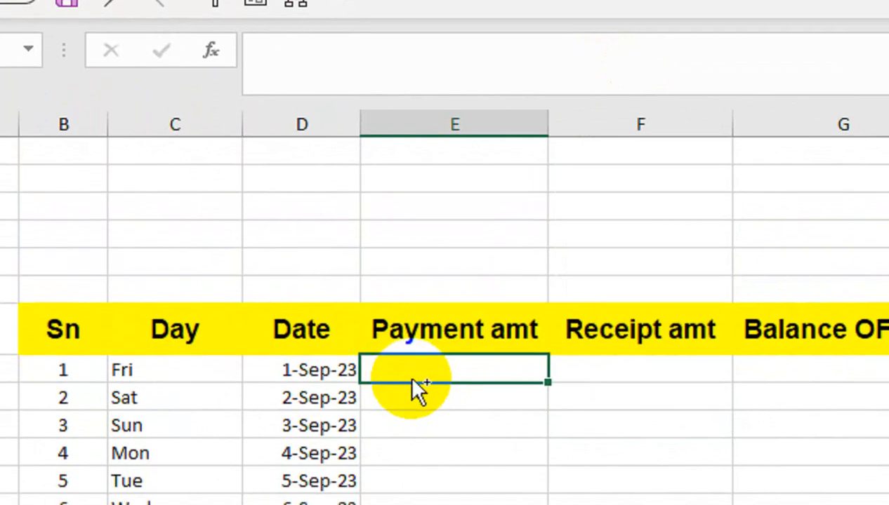
# Change the first date in D8 to 1-Jun and refill the consecutive dates down the Date column.
pyautogui.click(352, 370)
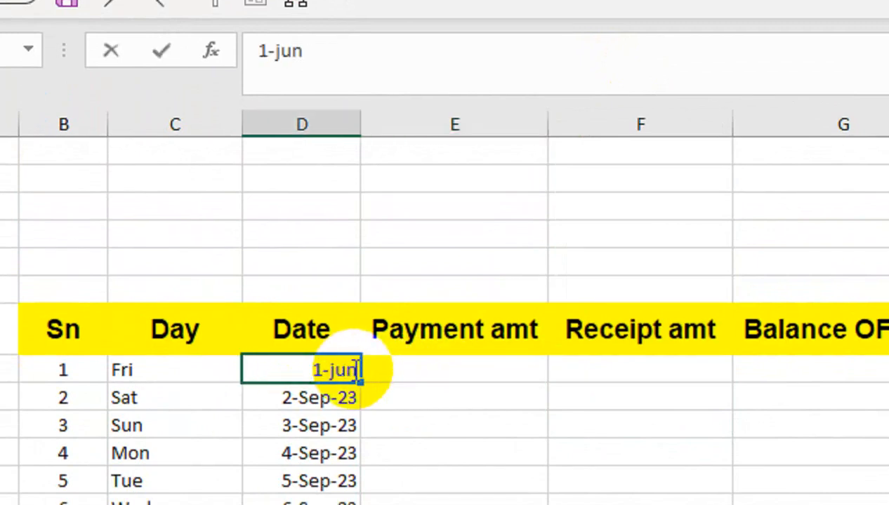
pyautogui.press('Return')
pyautogui.click(352, 369)
pyautogui.doubleClick(362, 383)
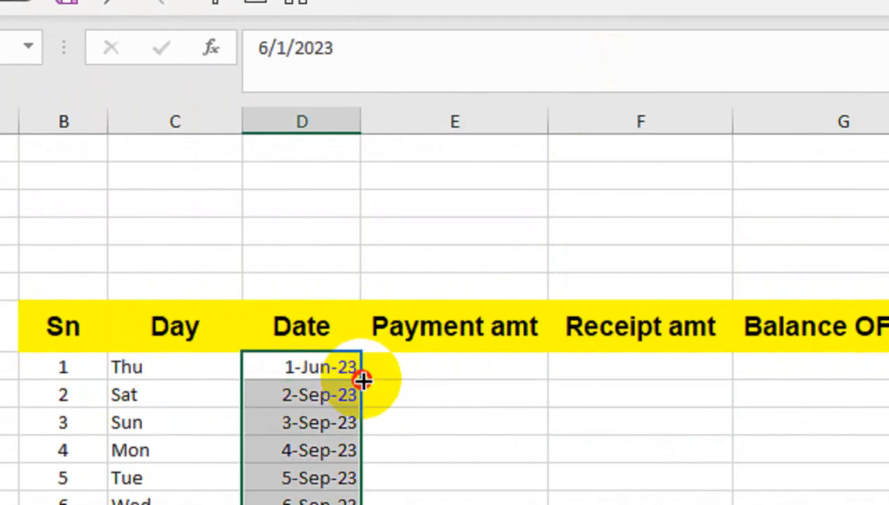
# Begin a SUMIF formula in E8 under Payment amt with the absolute criteria range PAYMENTS!$C$9:$C$1800.
pyautogui.click(430, 362)
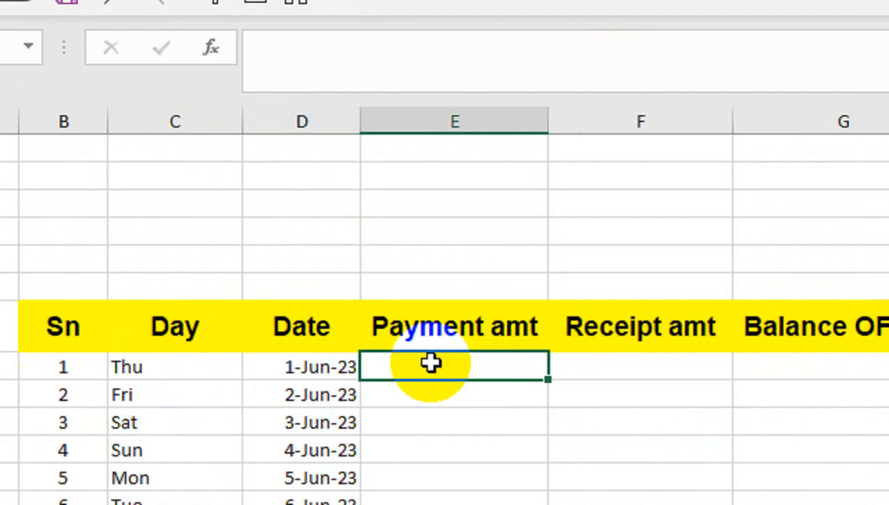
pyautogui.write('=sumif')
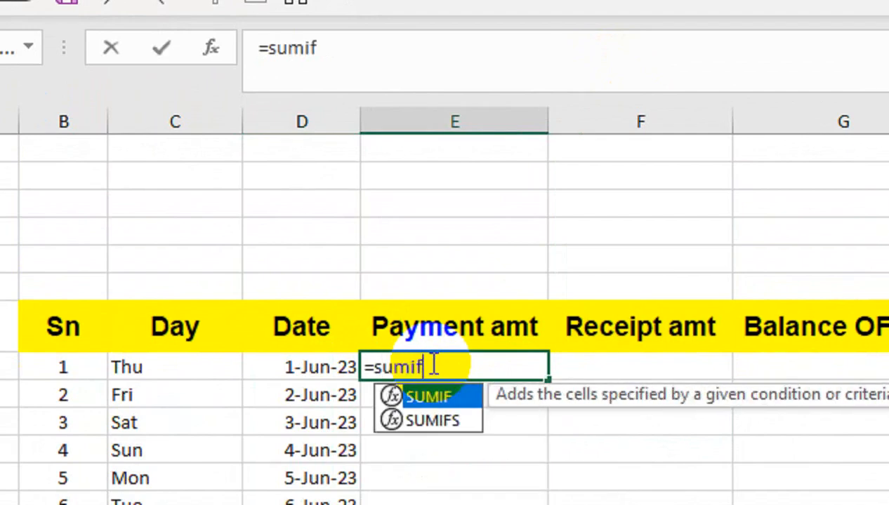
pyautogui.press('Tab')
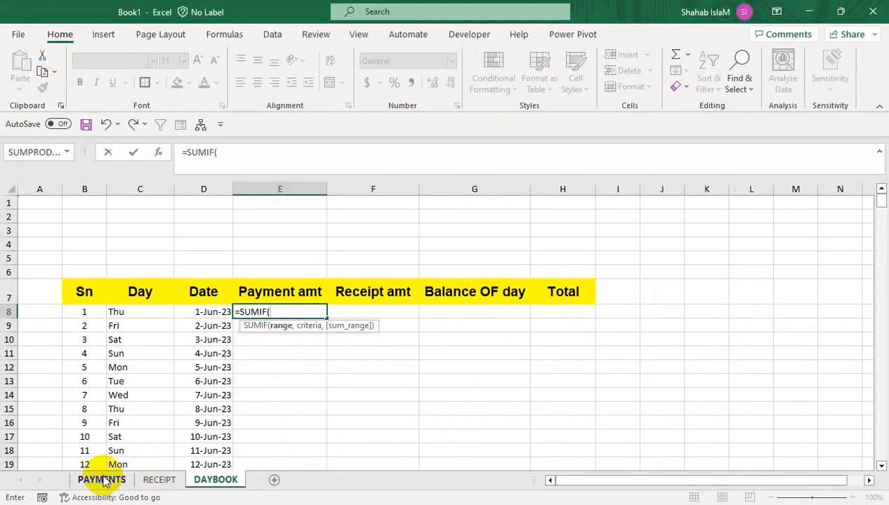
pyautogui.click(102, 480)
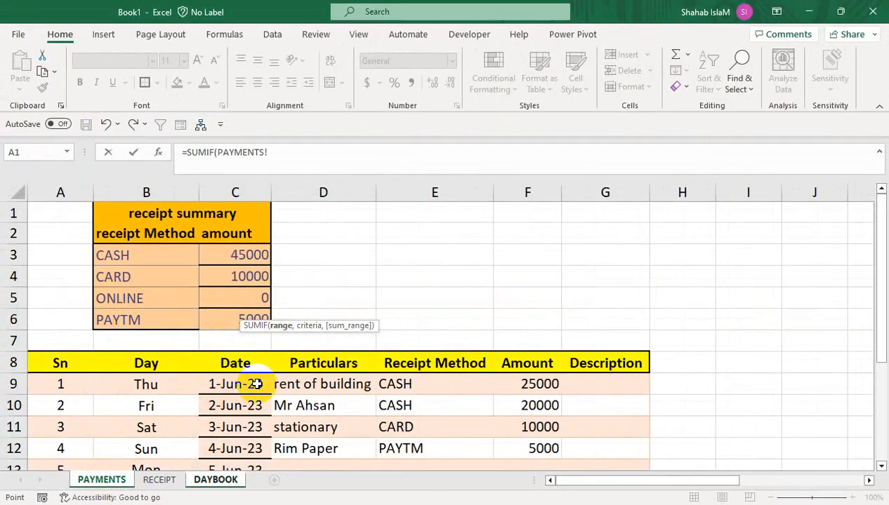
pyautogui.moveTo(257, 384); pyautogui.dragTo(235, 467)
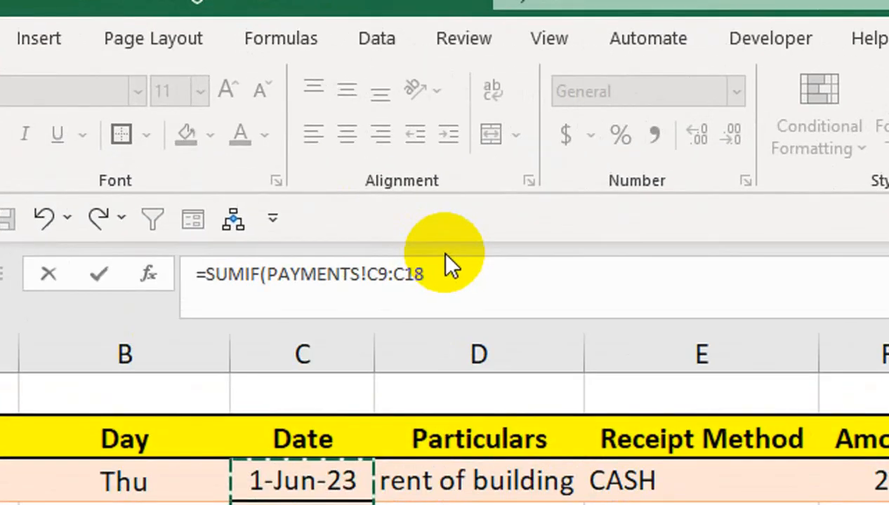
pyautogui.click(307, 149)
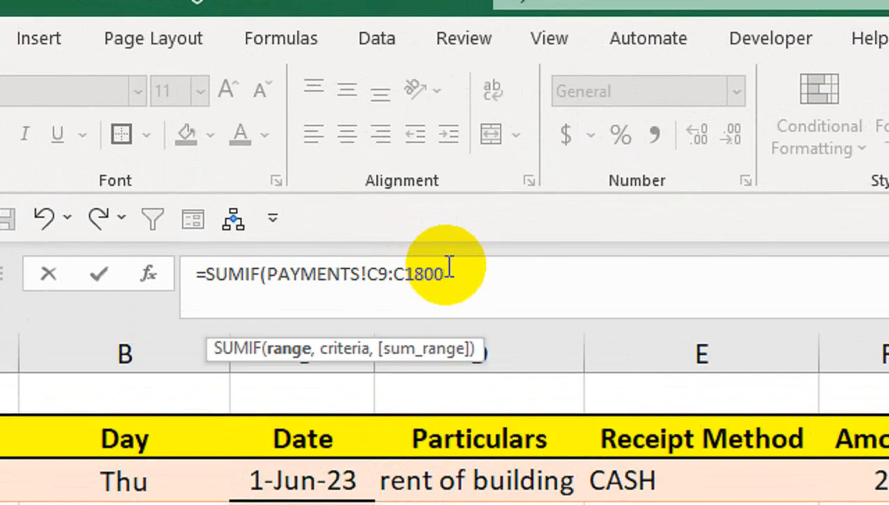
pyautogui.moveTo(464, 274); pyautogui.dragTo(375, 274)
pyautogui.press('F4')
pyautogui.click(570, 285)
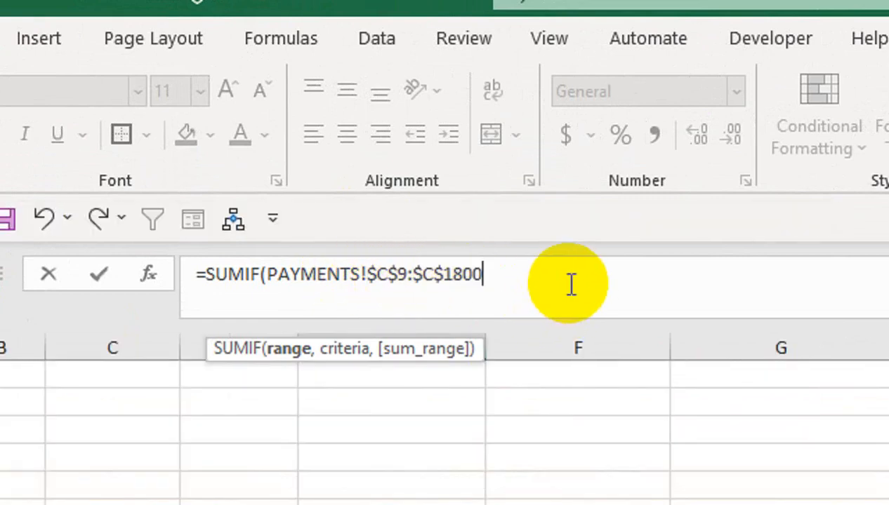
pyautogui.write(',')
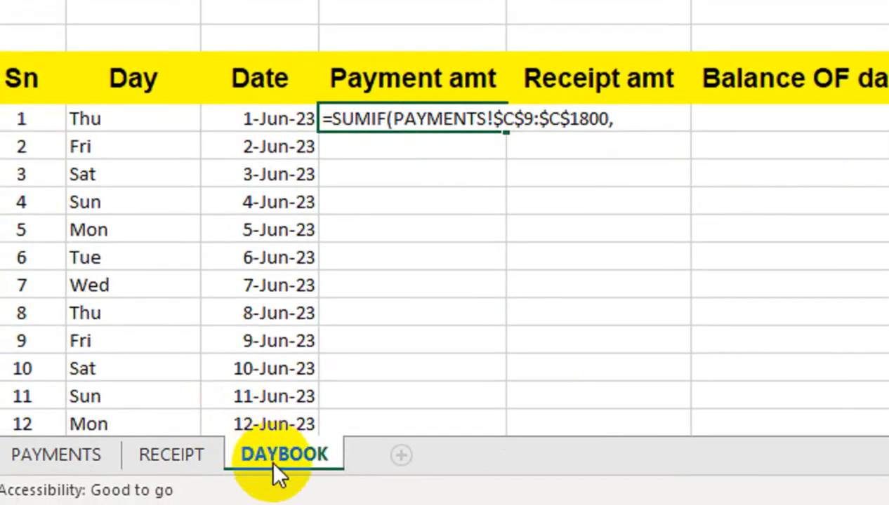
# Finish the E8 SUMIF with criterion DAYBOOK!D8 and absolute sum range PAYMENTS!$F$9:$F$1800.
pyautogui.click(280, 456)
pyautogui.click(281, 124)
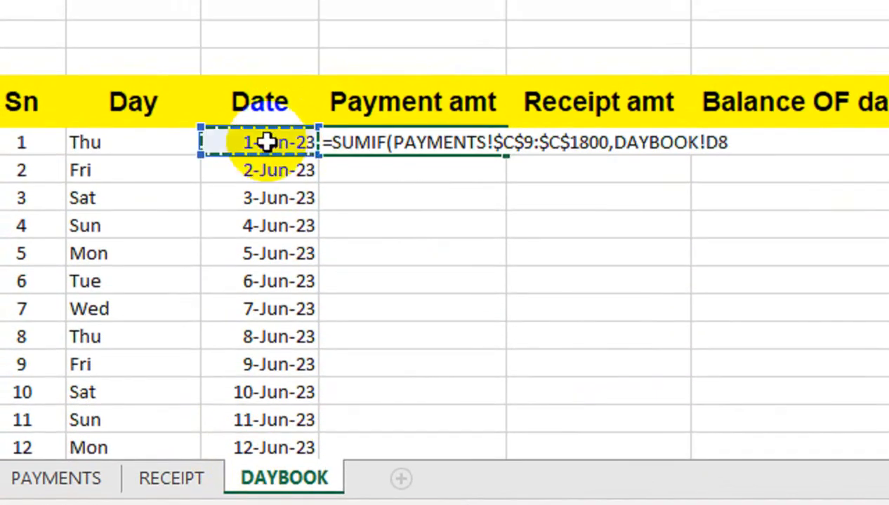
pyautogui.write(',')
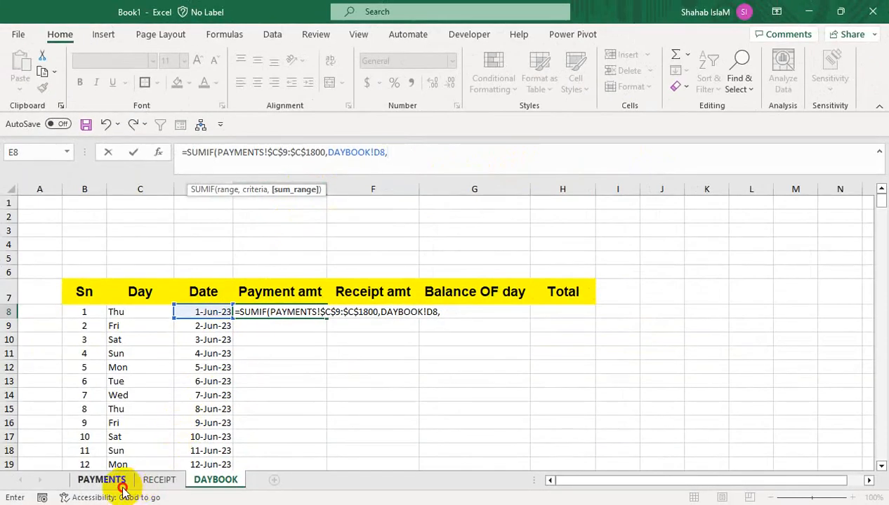
pyautogui.click(103, 480)
pyautogui.moveTo(519, 257); pyautogui.dragTo(508, 440)
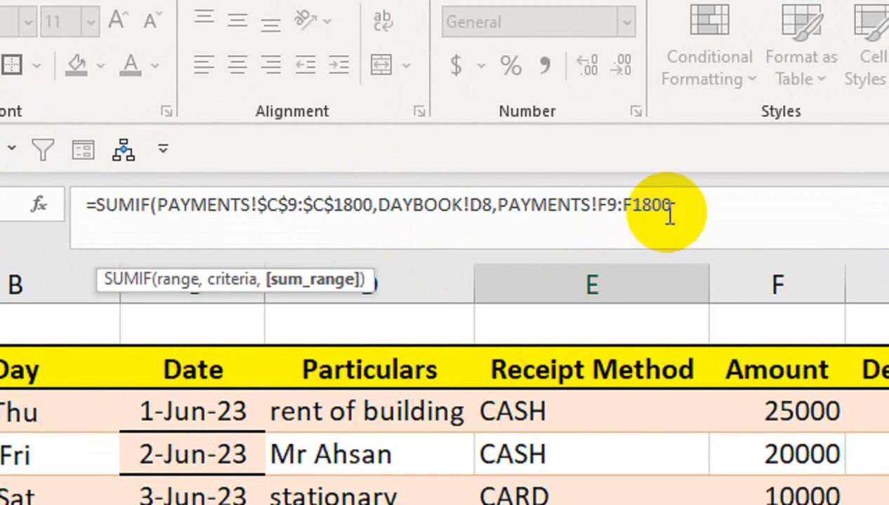
pyautogui.moveTo(706, 206); pyautogui.dragTo(599, 214)
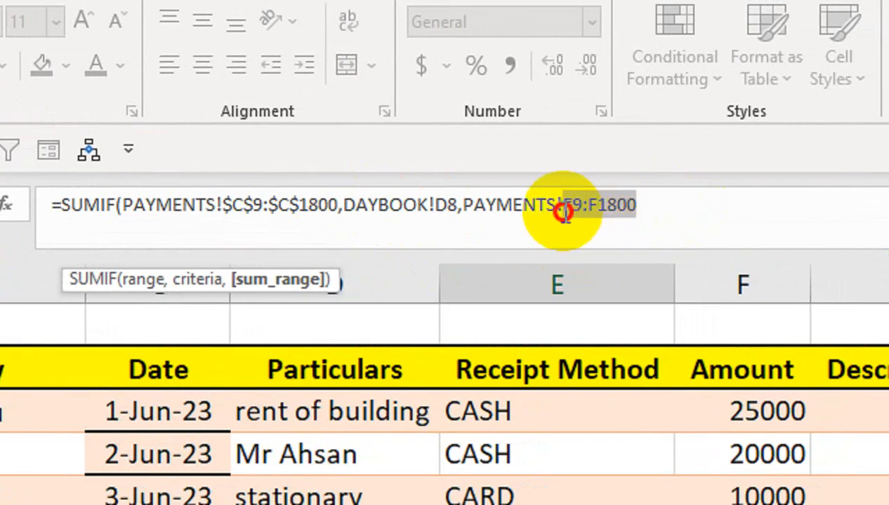
pyautogui.press('F4')
pyautogui.click(727, 205)
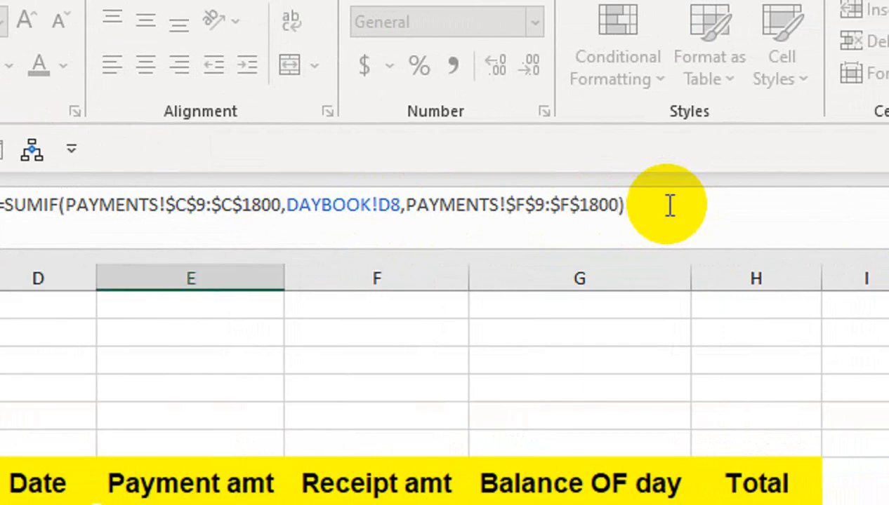
pyautogui.press('Return')
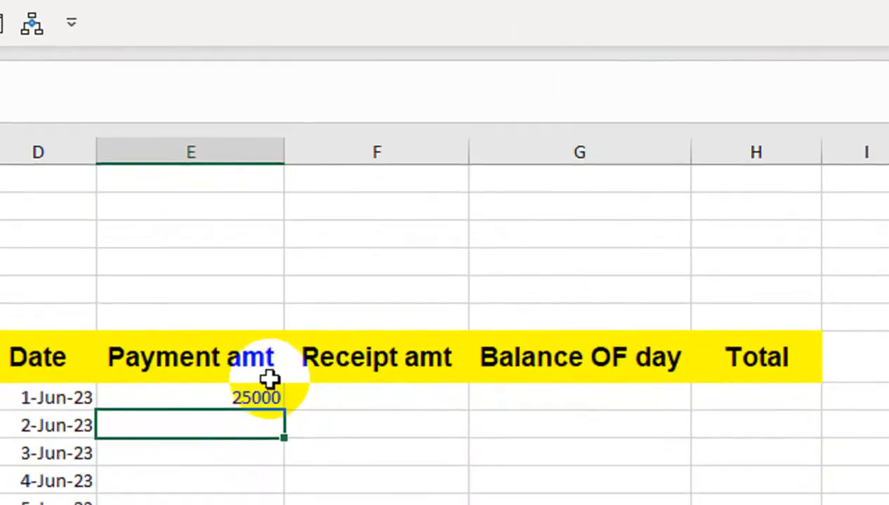
# Fill the E8 SUMIF formula down the Payment amt column.
pyautogui.click(264, 425)
pyautogui.click(290, 379)
pyautogui.click(277, 388)
pyautogui.doubleClick(282, 379)
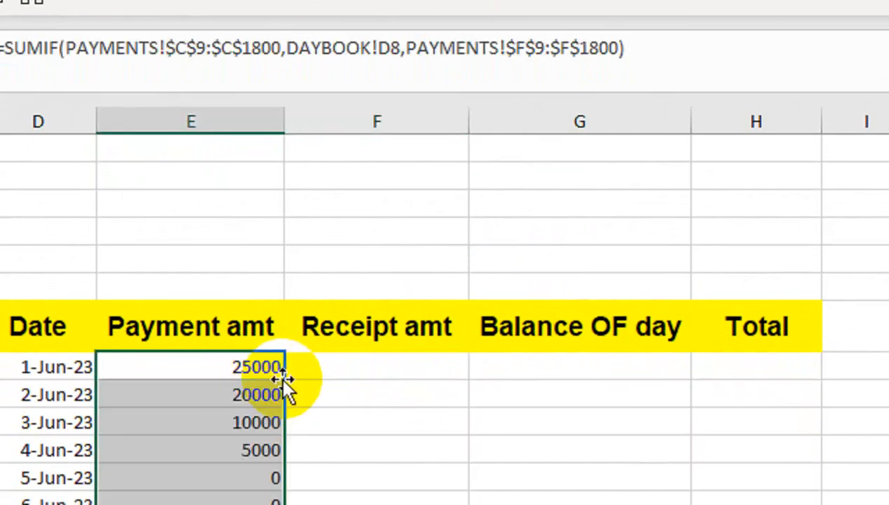
# Begin a SUMIF formula in F8 under Receipt amt with the absolute criteria range RECEIPT!$C$9:$C$1800.
pyautogui.click(363, 360)
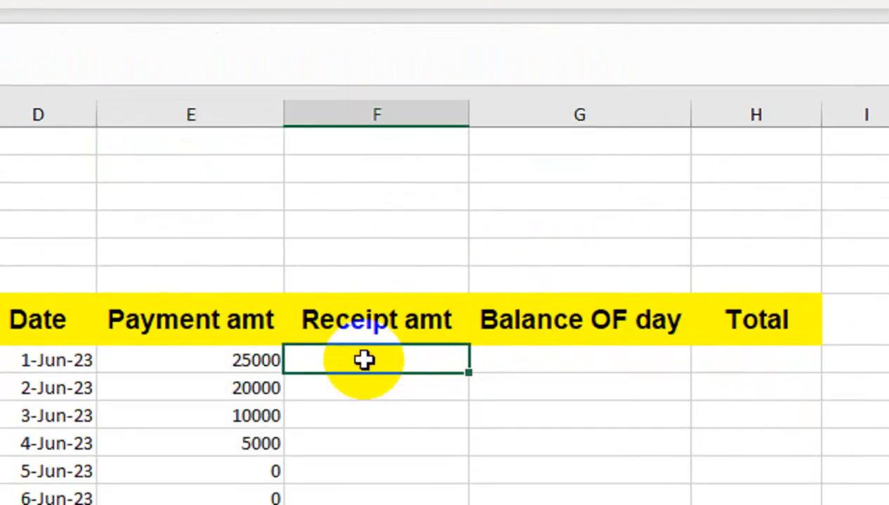
pyautogui.write('=sumi')
pyautogui.press('Tab')
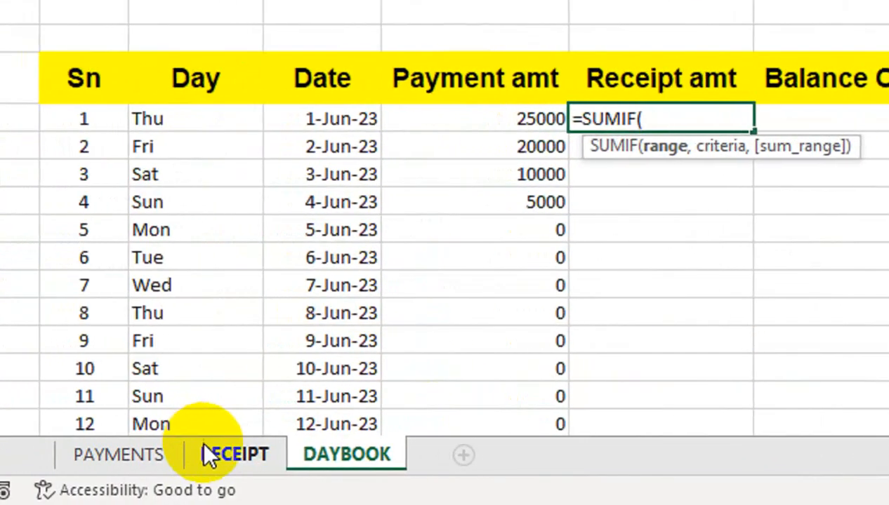
pyautogui.click(210, 455)
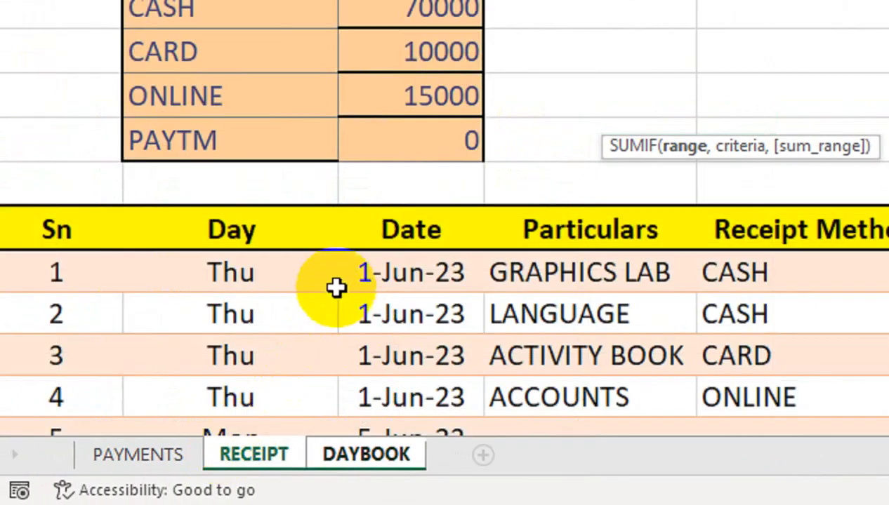
pyautogui.click(407, 262)
pyautogui.hotkey('ctrl', 'shift', 'Down')
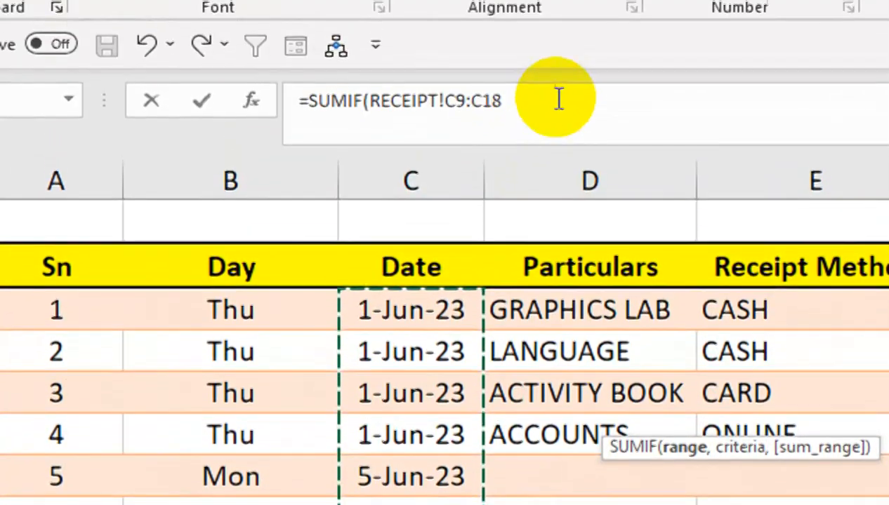
pyautogui.click(557, 99)
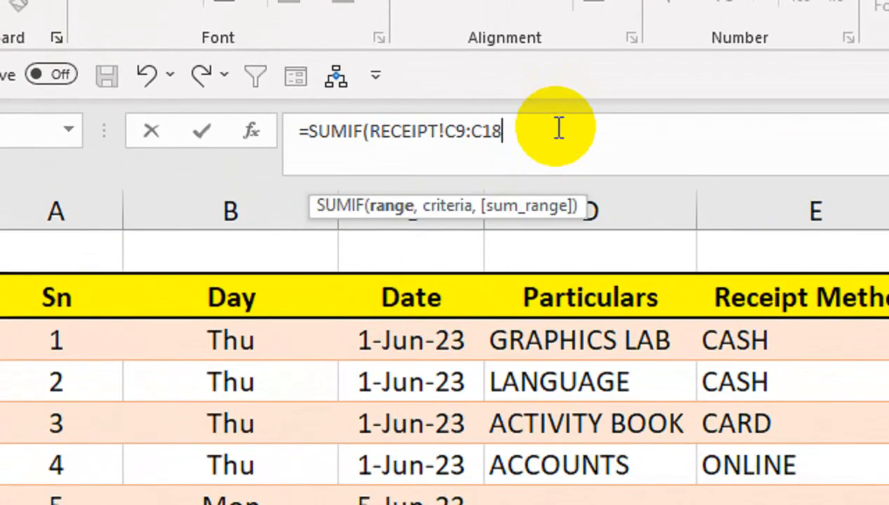
pyautogui.write('00')
pyautogui.moveTo(528, 133); pyautogui.dragTo(450, 131)
pyautogui.press('F4')
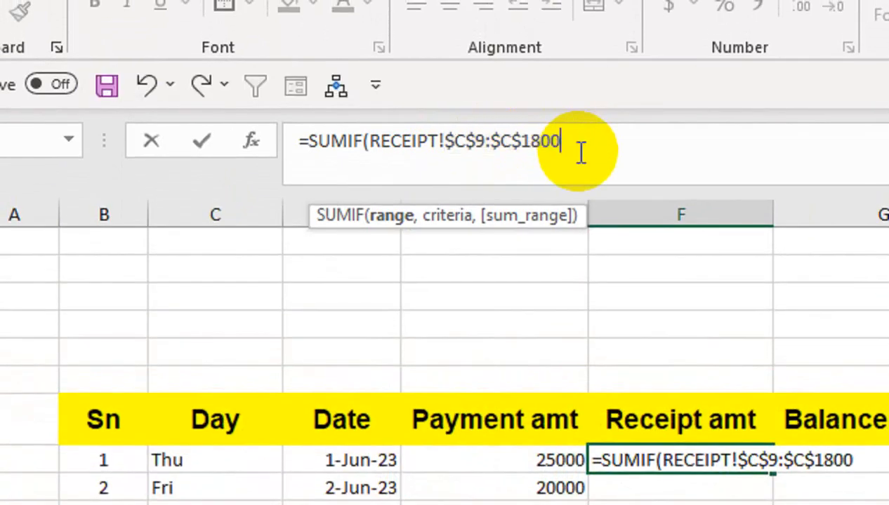
# Add the criterion DAYBOOK!D8 and the sum range RECEIPT!F9:F1800 to the F8 SUMIF formula.
pyautogui.write(',')
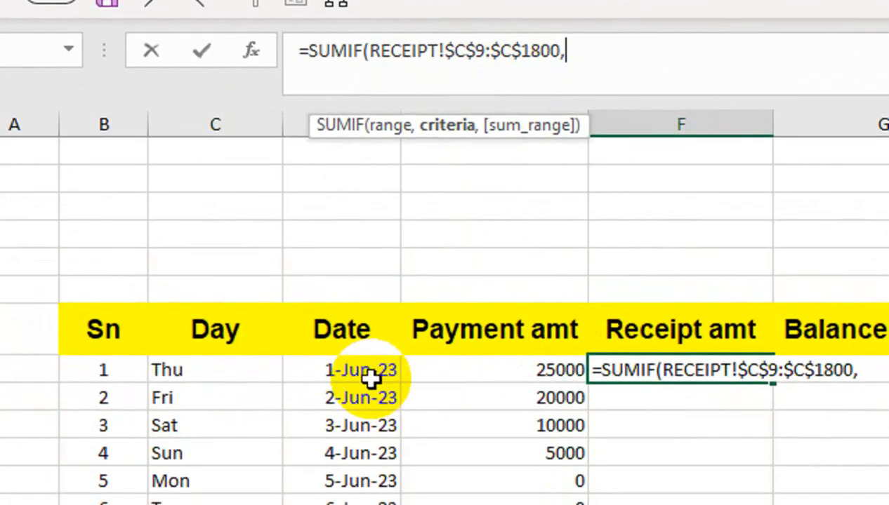
pyautogui.click(365, 463)
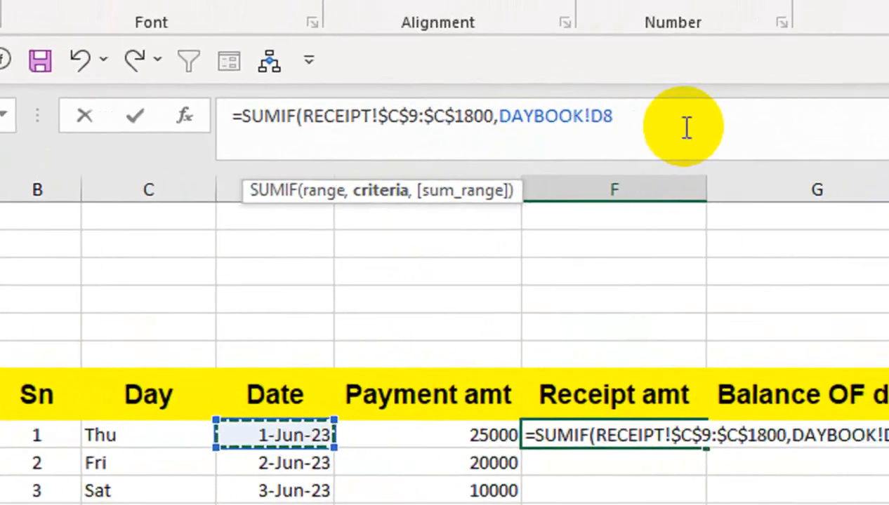
pyautogui.write(',')
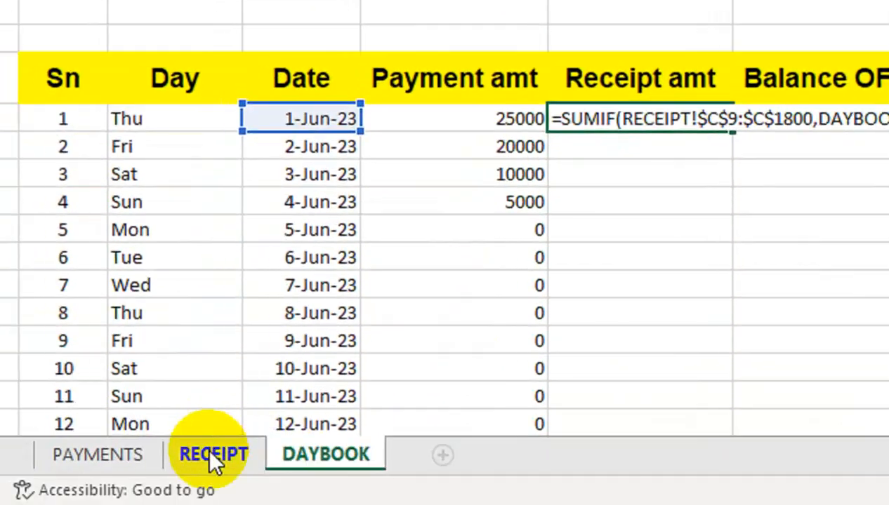
pyautogui.click(212, 462)
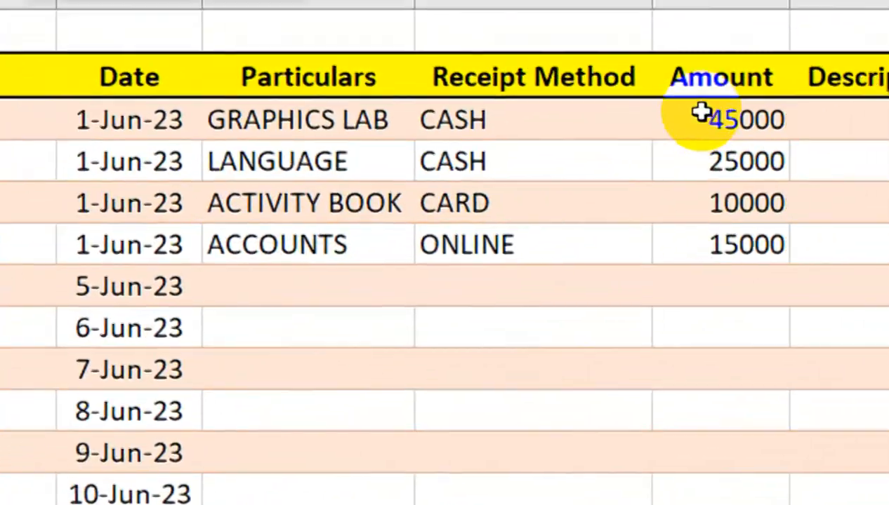
pyautogui.click(702, 113)
pyautogui.hotkey('ctrl', 'shift', 'Down')
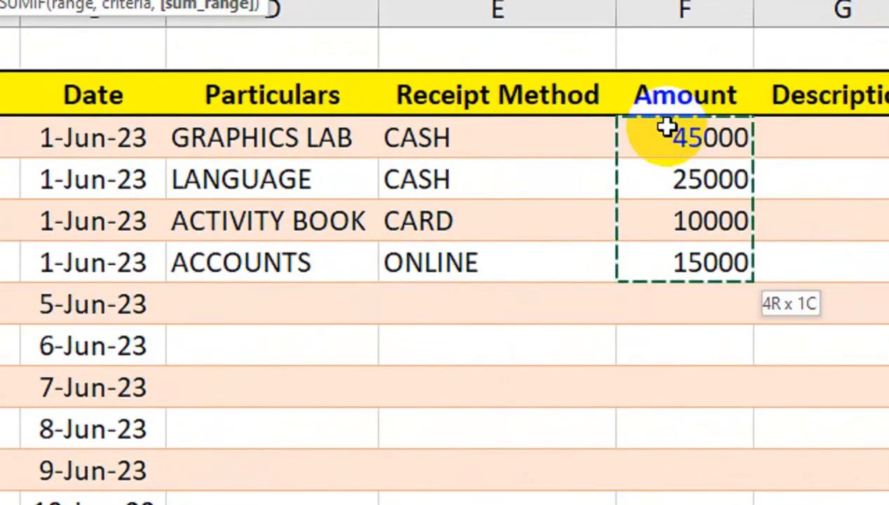
pyautogui.hotkey('ctrl', 'shift', 'Down')
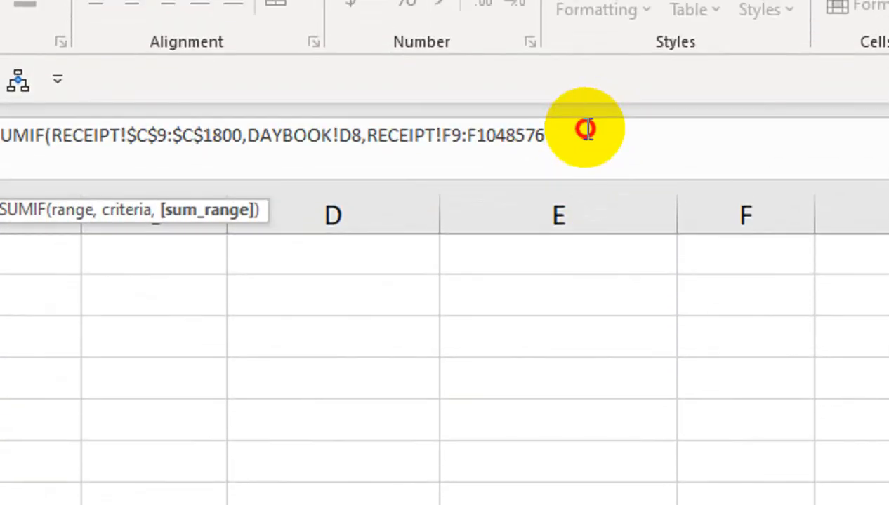
pyautogui.moveTo(586, 130); pyautogui.dragTo(481, 142)
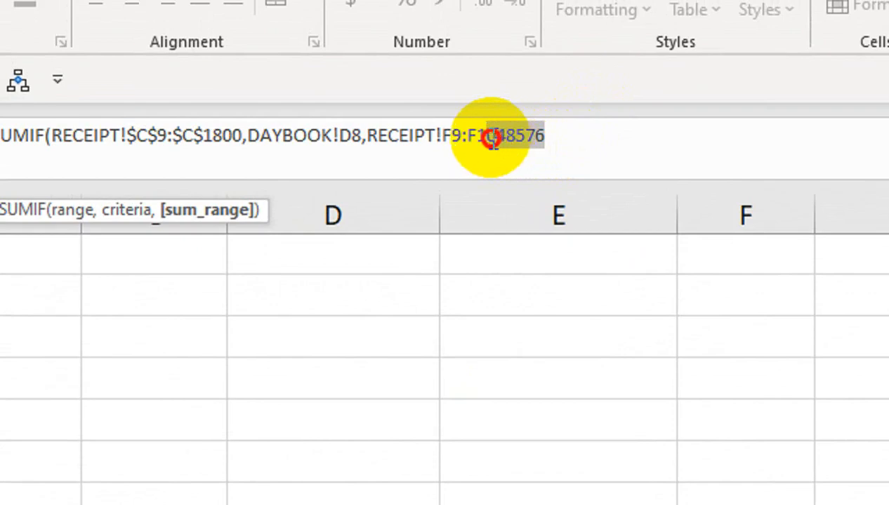
pyautogui.write('800')
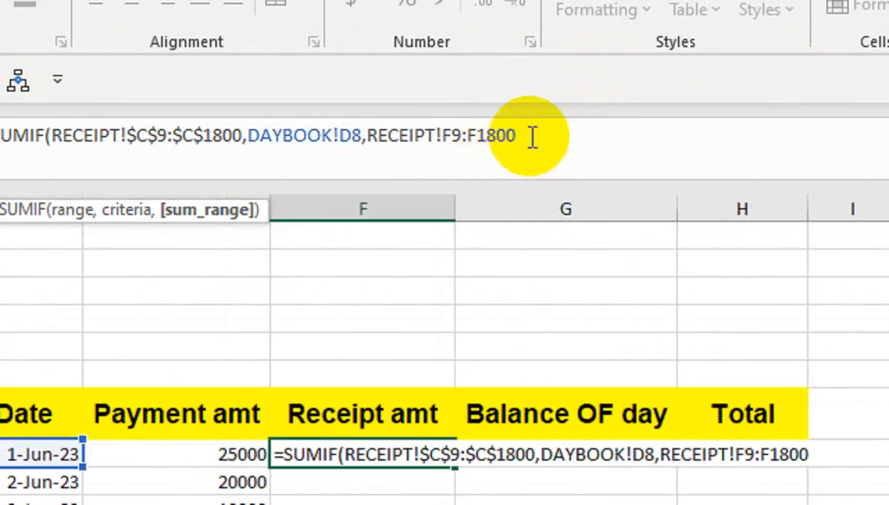
# Make the sum range absolute as RECEIPT!$F$9:$F$1800 and complete the F8 formula.
pyautogui.moveTo(519, 137); pyautogui.dragTo(448, 145)
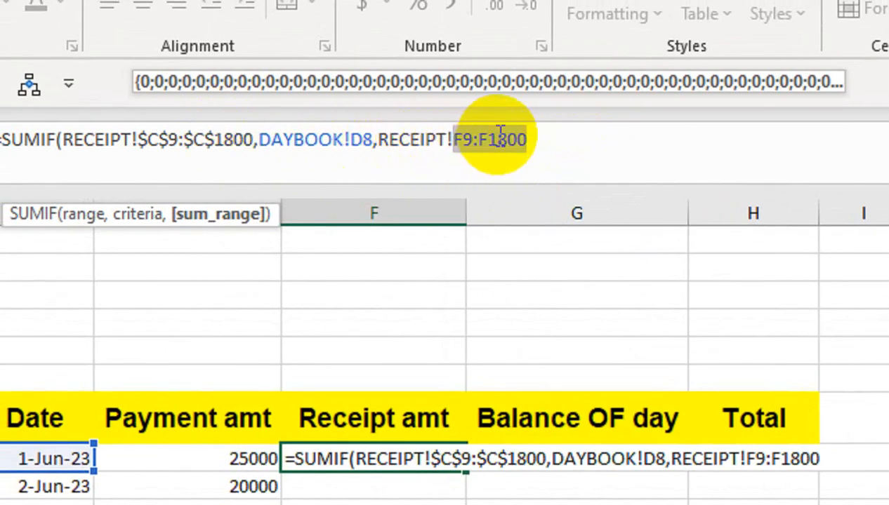
pyautogui.press('F4')
pyautogui.click(568, 140)
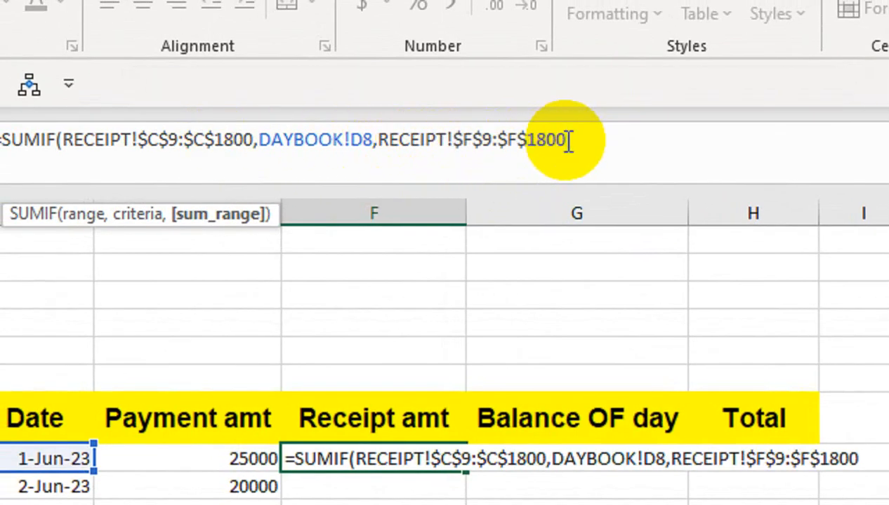
pyautogui.write(')')
pyautogui.press('Return')
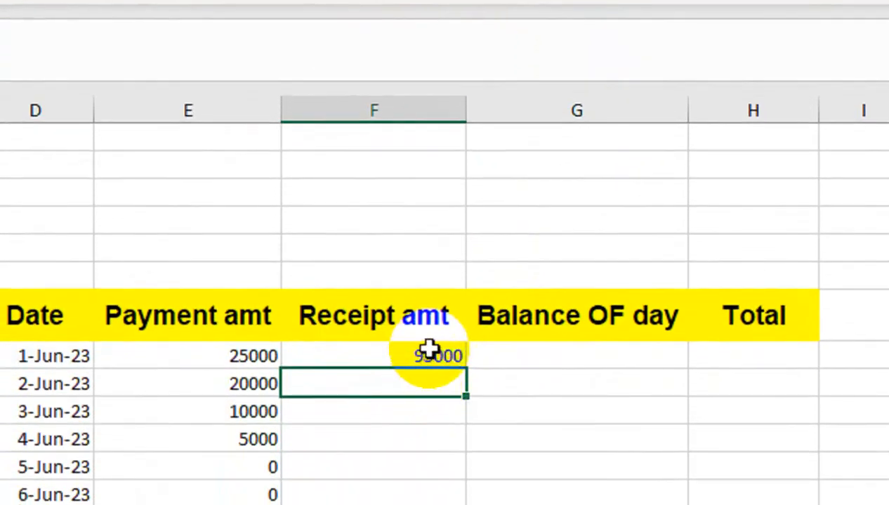
# Fill the F8 SUMIF formula down the Receipt amt column.
pyautogui.click(428, 350)
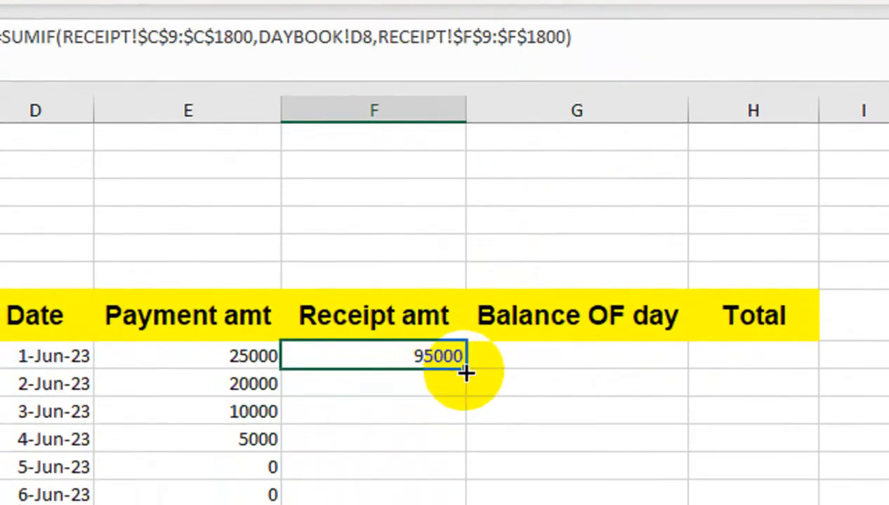
pyautogui.doubleClick(466, 374)
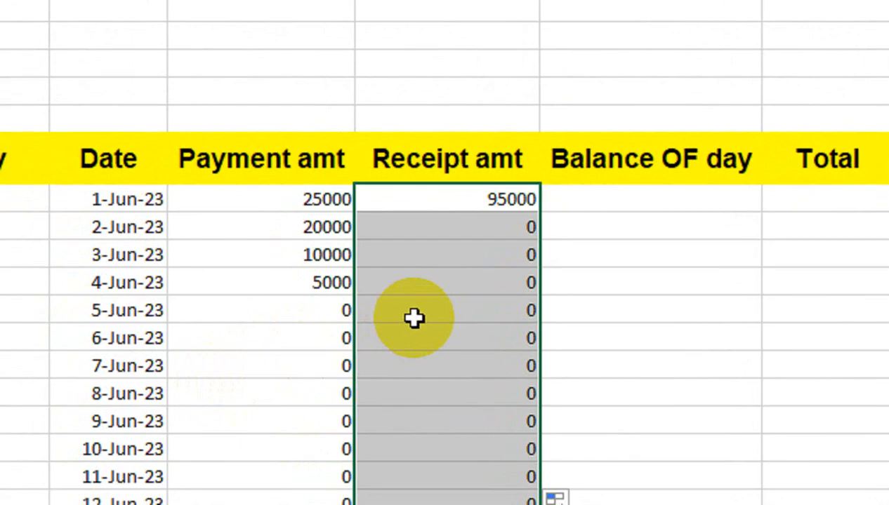
pyautogui.hotkey('ctrl', 'q')
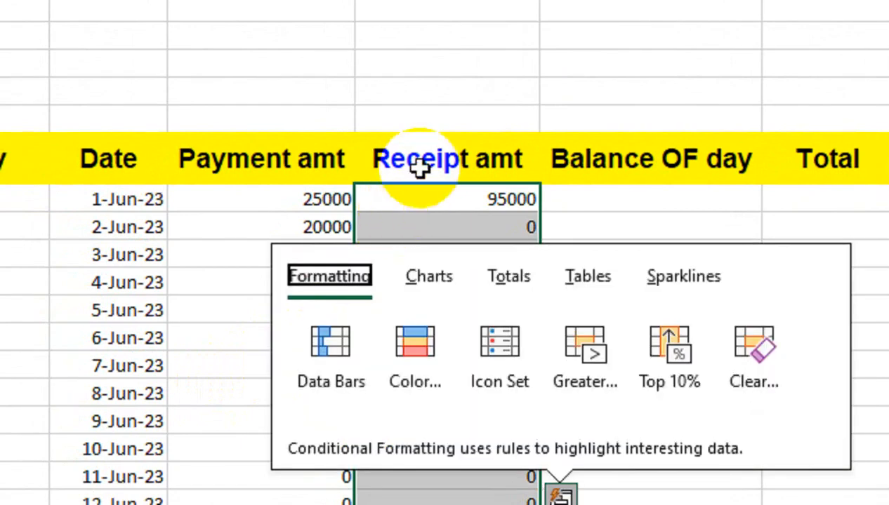
pyautogui.click(411, 195)
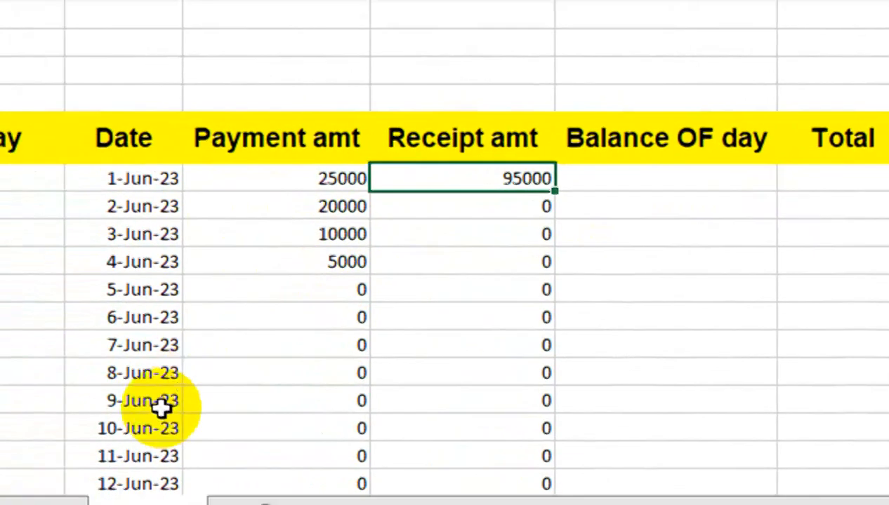
# On the RECEIPT sheet, select the Particulars, Receipt Method and Amount cells of the first four entries.
pyautogui.click(218, 452)
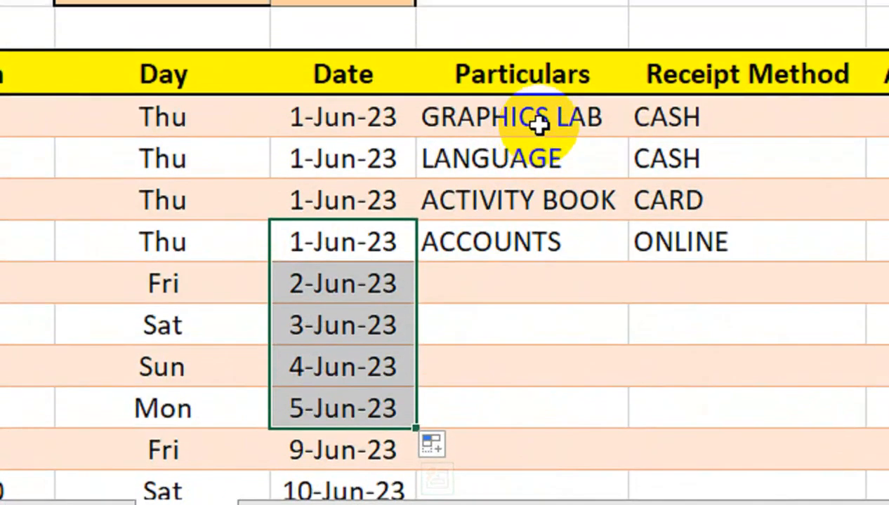
pyautogui.moveTo(539, 122); pyautogui.dragTo(664, 378)
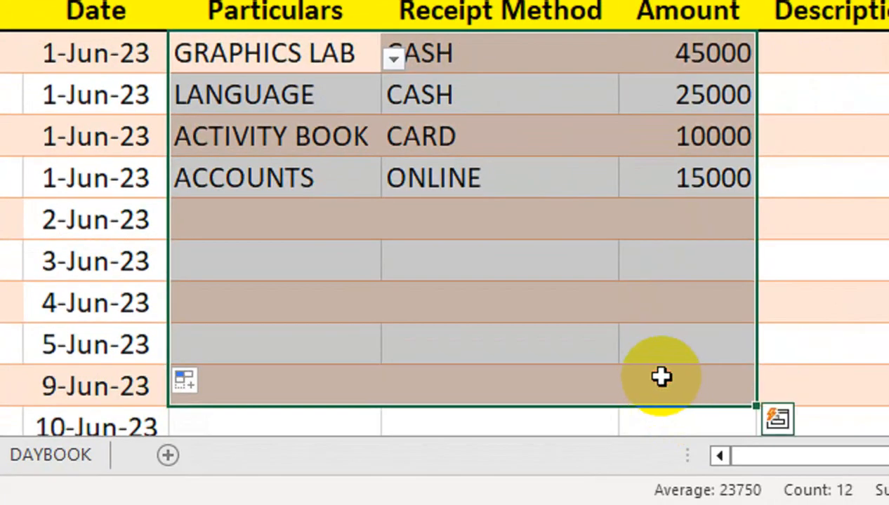
pyautogui.press('ctrl')
pyautogui.click(323, 56)
pyautogui.moveTo(324, 56); pyautogui.dragTo(682, 165)
pyautogui.moveTo(668, 237); pyautogui.dragTo(739, 270)
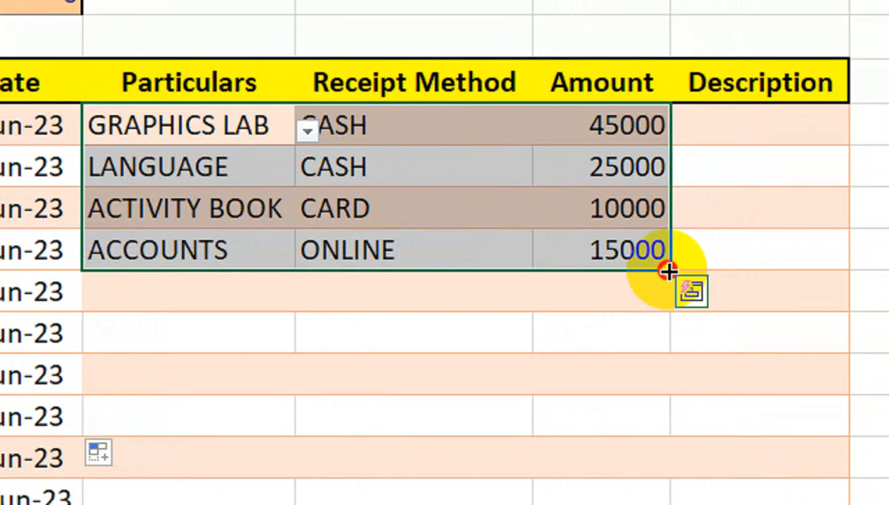
# Try filling the four selected receipt entries down to the ninth row as a series, and undo the fill.
pyautogui.moveTo(668, 271); pyautogui.dragTo(656, 486)
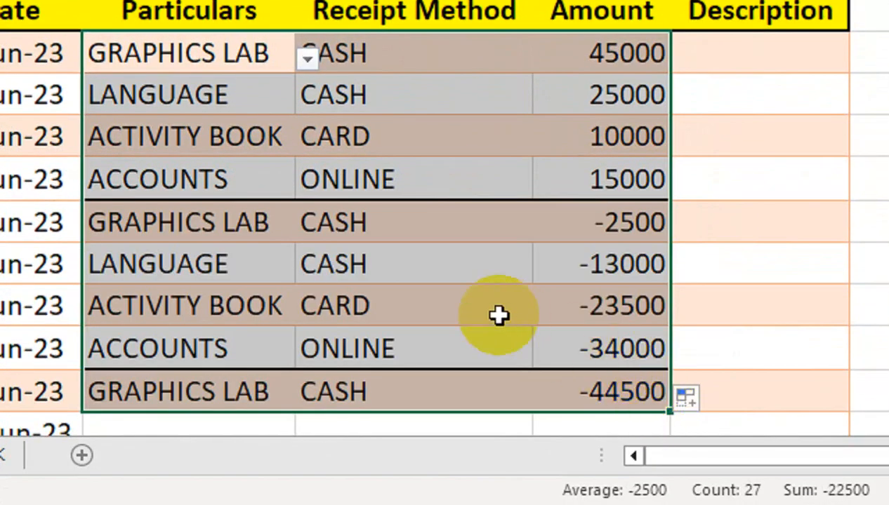
pyautogui.click(498, 315)
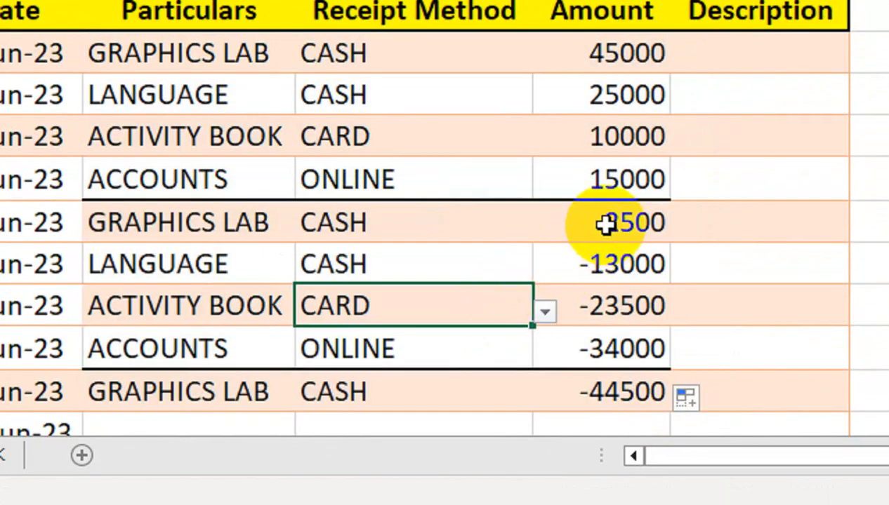
pyautogui.hotkey('ctrl', 'z')
# Copy the four selected receipt entries down through the ninth row with their amounts repeated, and return to cell G8 on DAYBOOK.
pyautogui.moveTo(670, 199); pyautogui.dragTo(640, 390)
pyautogui.click(316, 355)
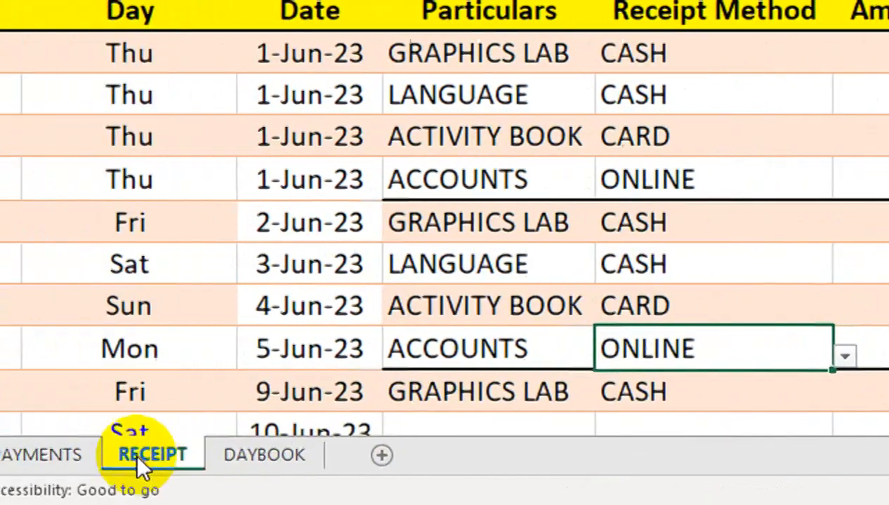
pyautogui.click(264, 455)
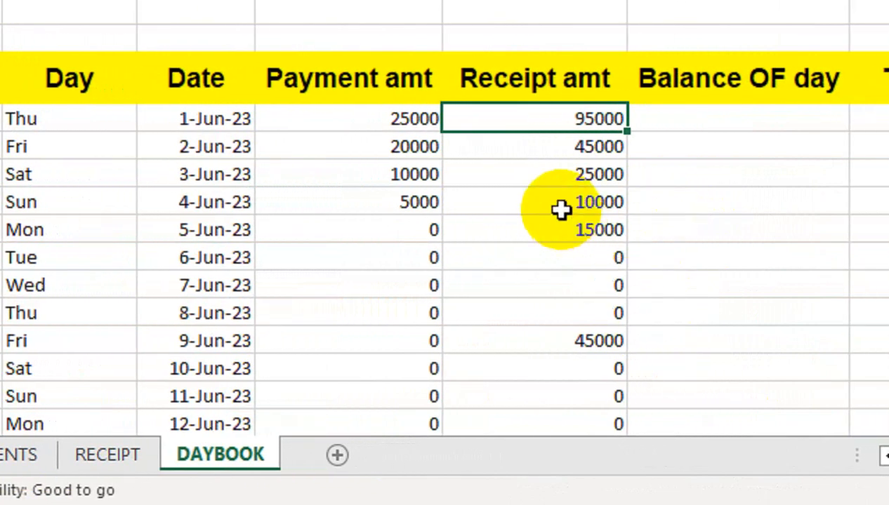
pyautogui.click(666, 126)
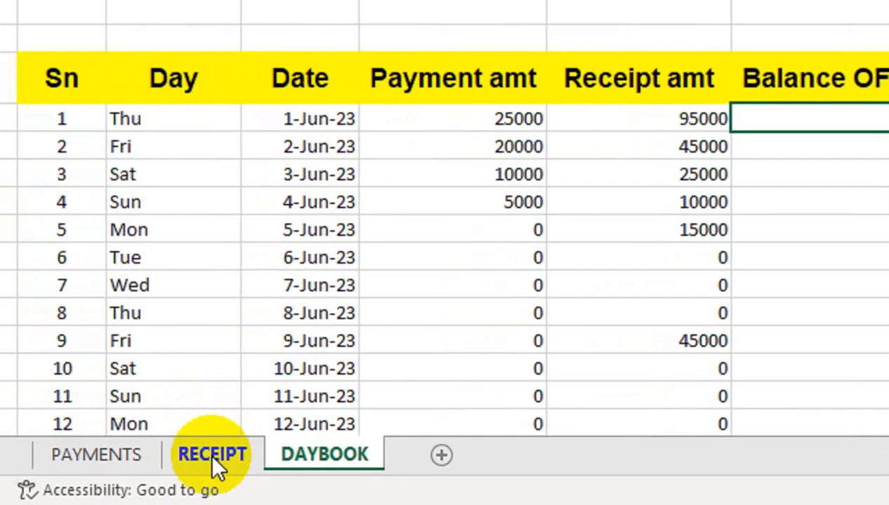
# On the RECEIPT sheet, extend the date series from the 5-Jun-23 entry into the ninth row.
pyautogui.click(77, 459)
pyautogui.click(387, 391)
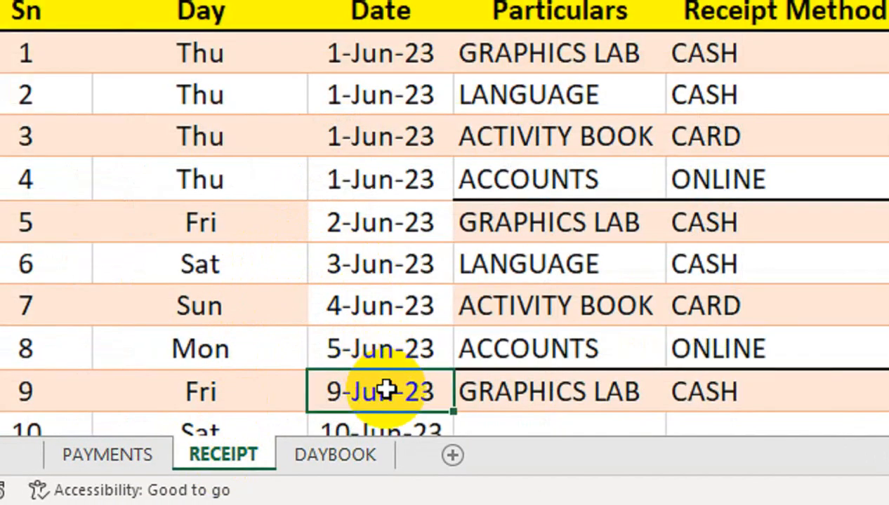
pyautogui.click(418, 346)
pyautogui.moveTo(453, 372); pyautogui.dragTo(456, 403)
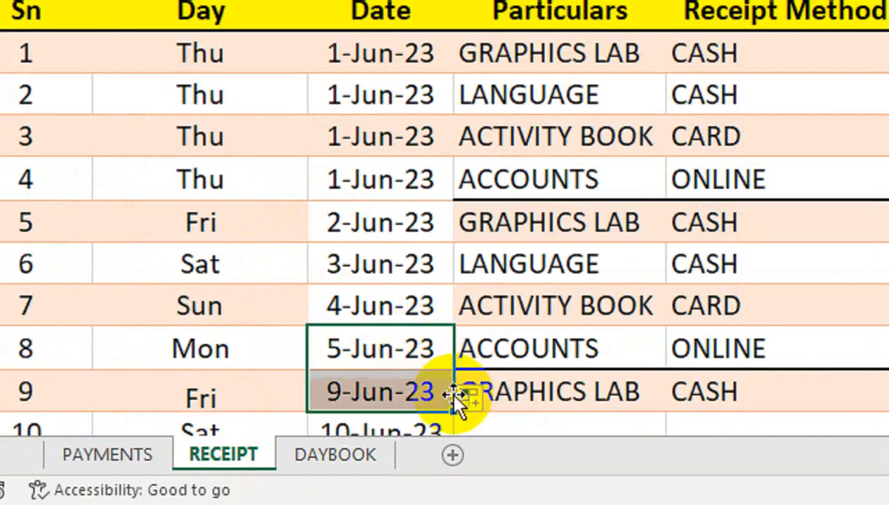
pyautogui.click(653, 237)
# On DAYBOOK, enter =F8-E8 in G8 under Balance OF day and fill it down the column.
pyautogui.click(381, 453)
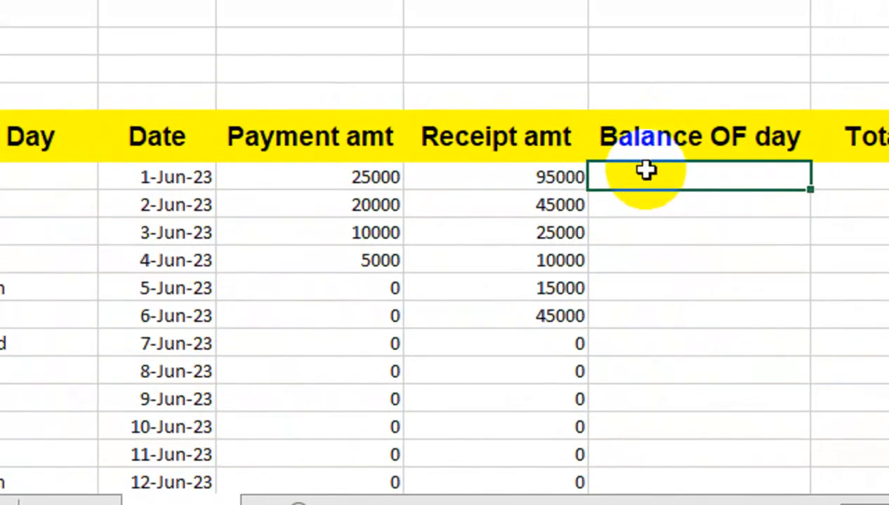
pyautogui.press('Left')
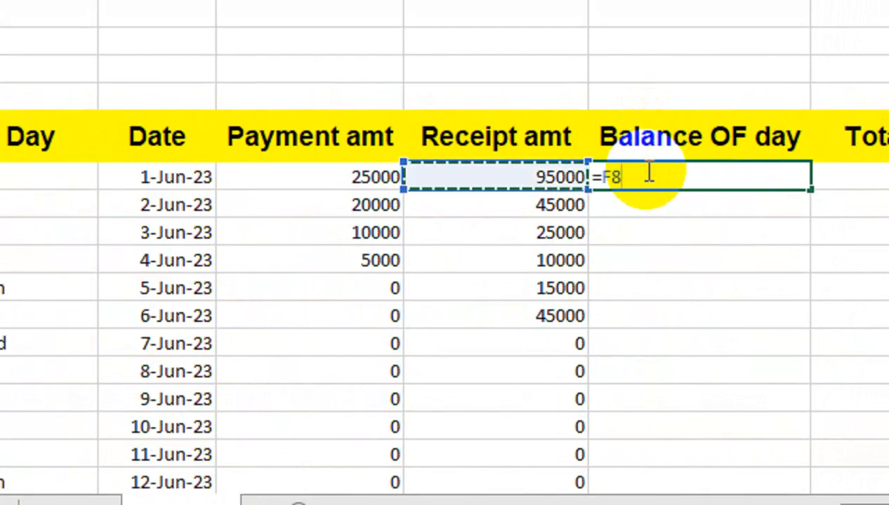
pyautogui.write('-')
pyautogui.press('Left')
pyautogui.press('Left')
pyautogui.press('Return')
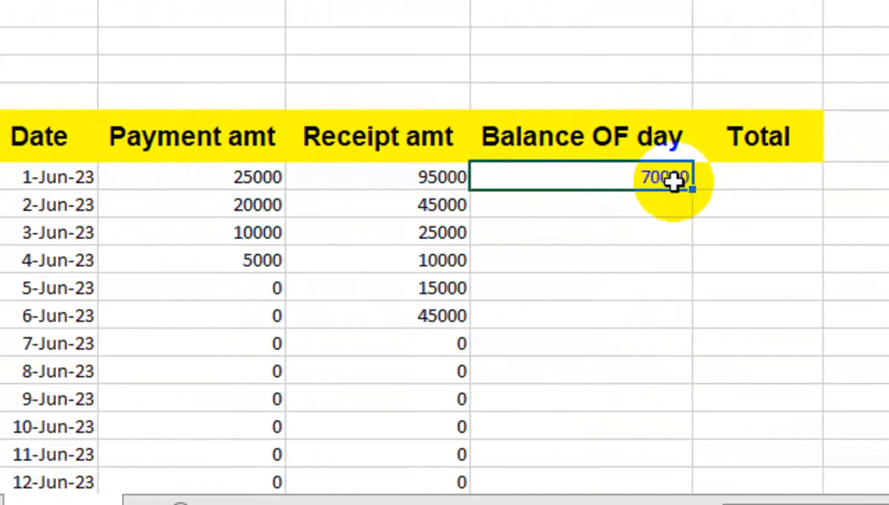
pyautogui.doubleClick(675, 190)
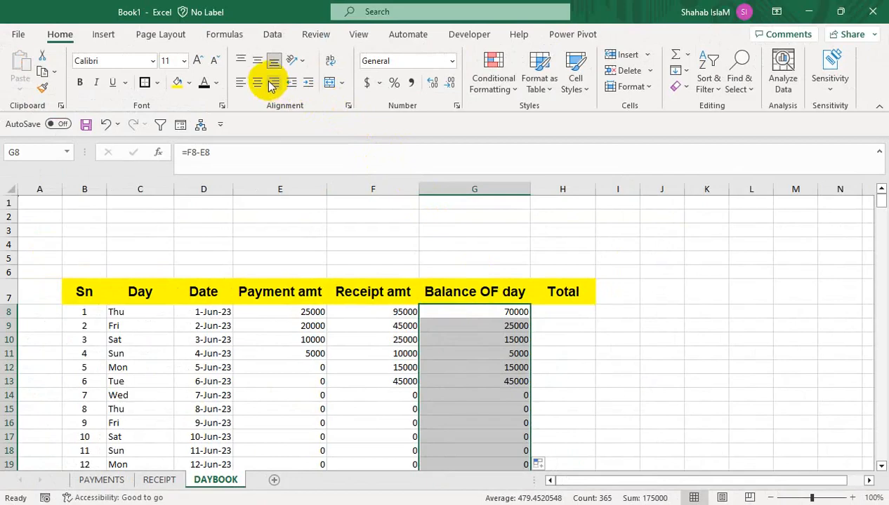
# Centre the contents of columns E to G and put a thick outside border around the header row B7:H7.
pyautogui.moveTo(289, 179); pyautogui.dragTo(440, 180)
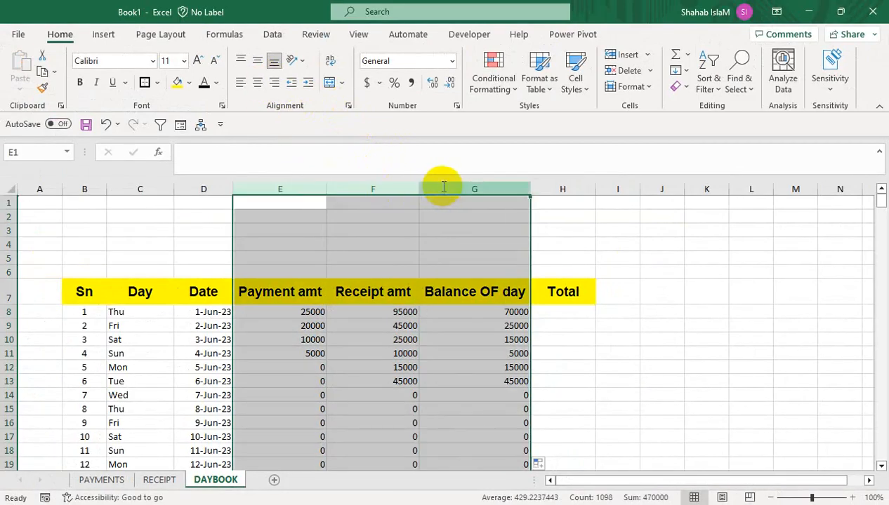
pyautogui.click(257, 83)
pyautogui.click(550, 306)
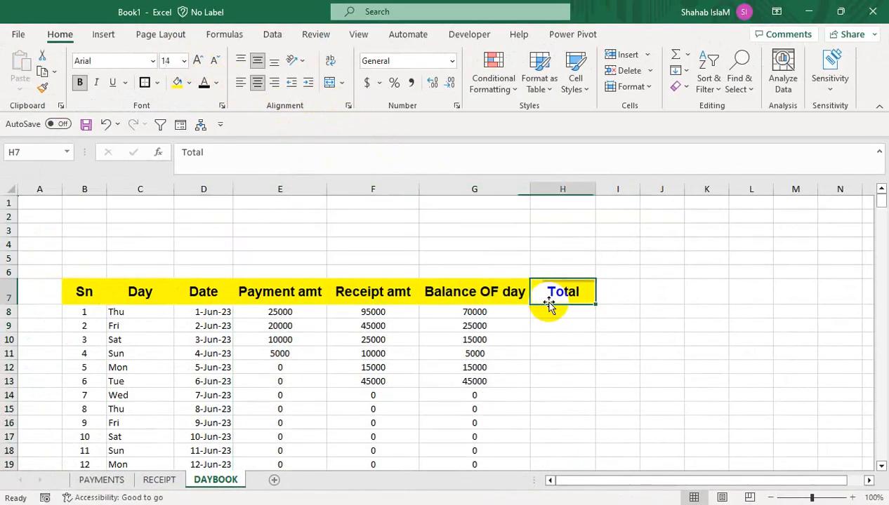
pyautogui.moveTo(554, 297); pyautogui.dragTo(95, 294)
pyautogui.click(144, 84)
pyautogui.click(505, 364)
# Enter =F8-E8 in H8 as the first value under Total.
pyautogui.click(558, 313)
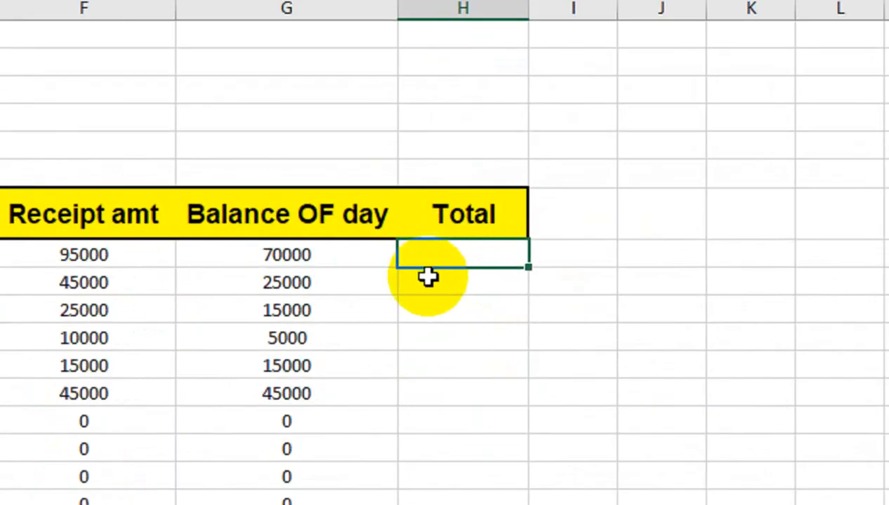
pyautogui.write('=')
pyautogui.click(54, 254)
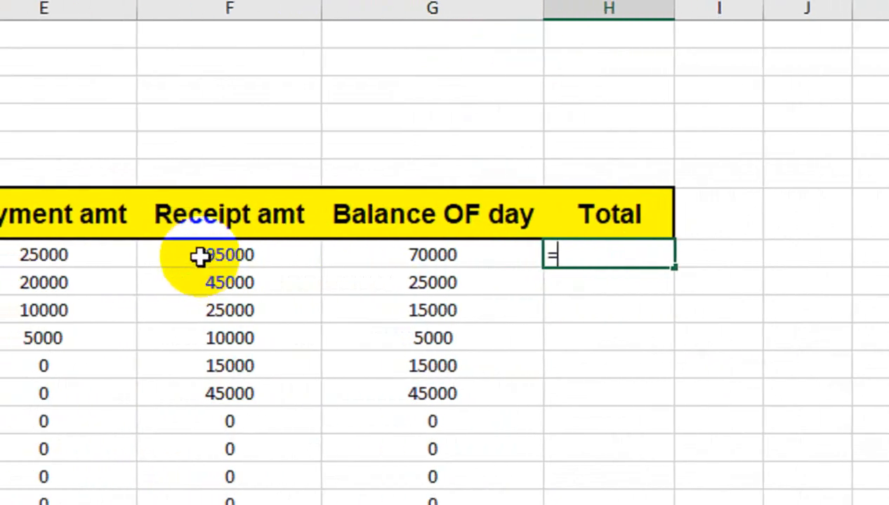
pyautogui.write('-')
pyautogui.click(133, 242)
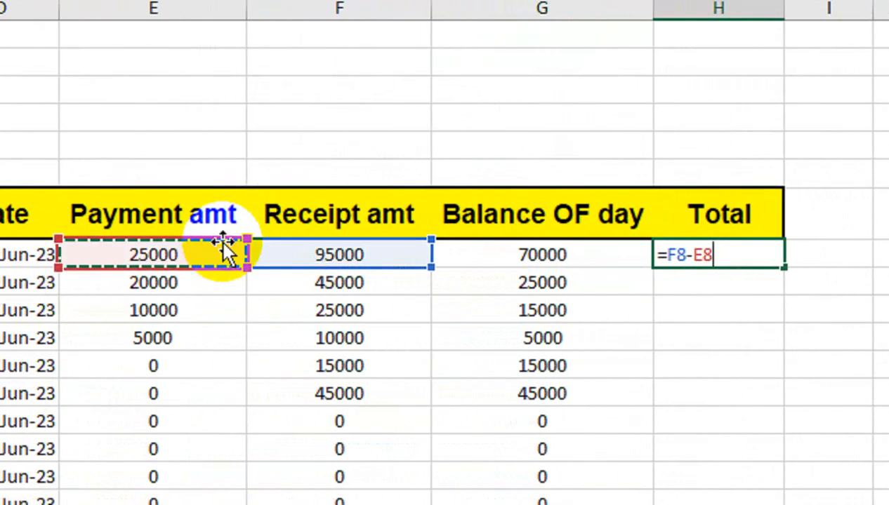
pyautogui.press('Return')
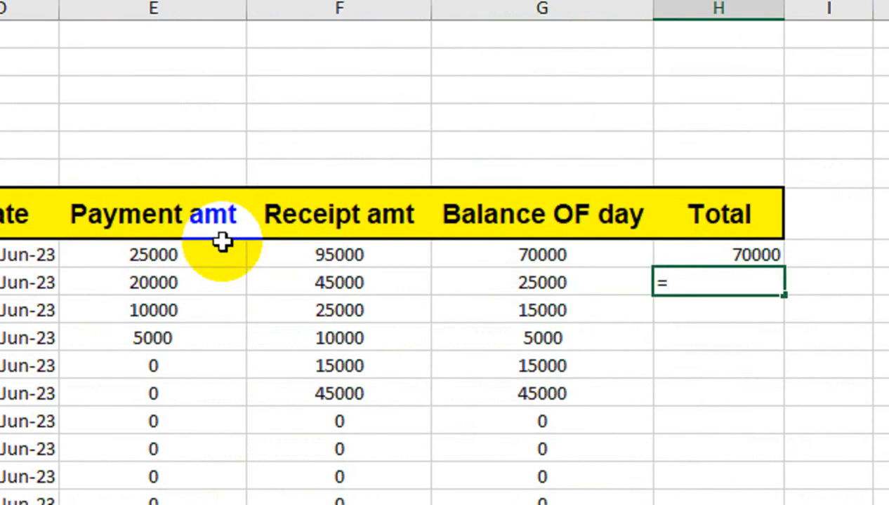
# Enter the running balance formula =H8+F9-E9 in H9 and fill it down the Total column.
pyautogui.write('=')
pyautogui.press('Up')
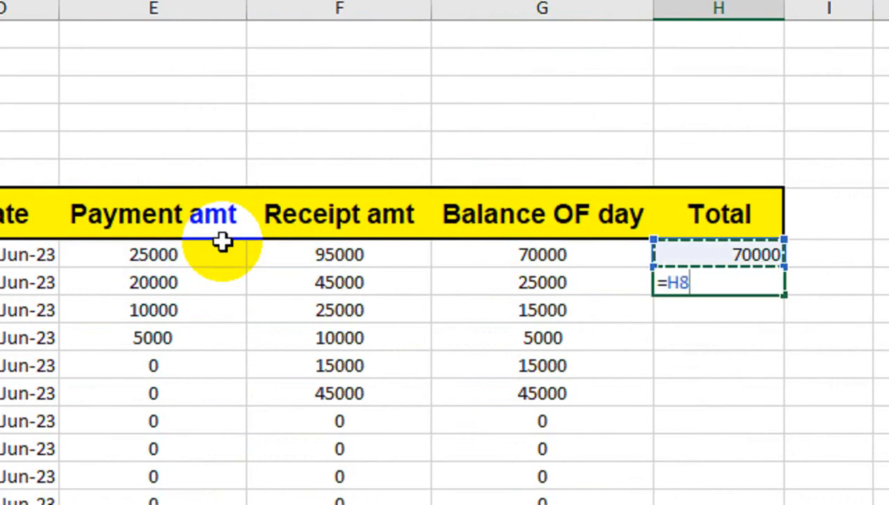
pyautogui.write('+')
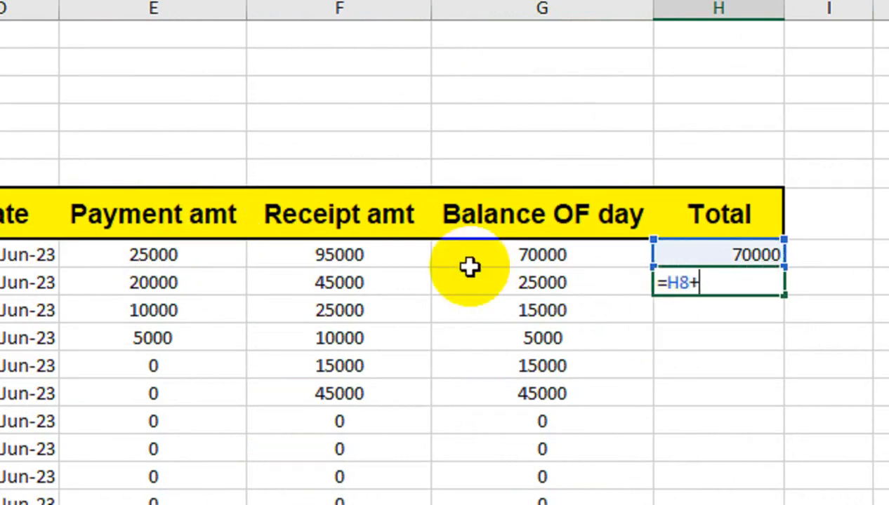
pyautogui.click(397, 280)
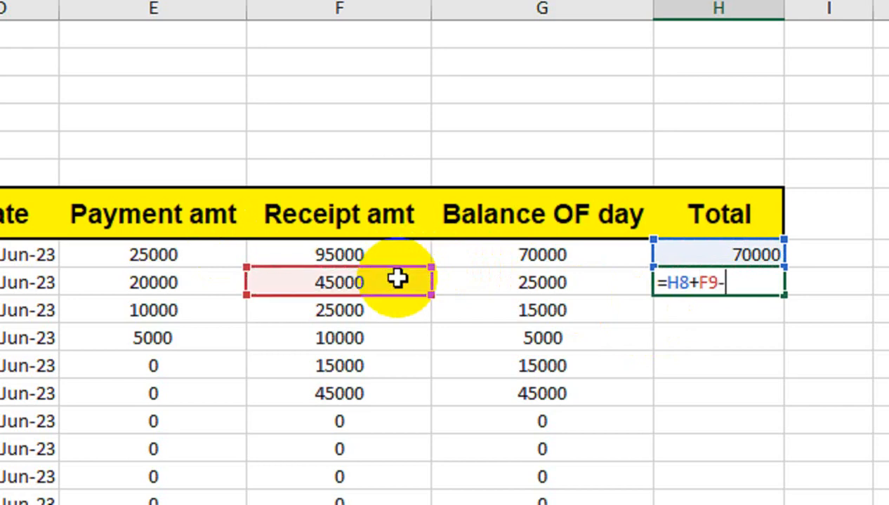
pyautogui.click(190, 282)
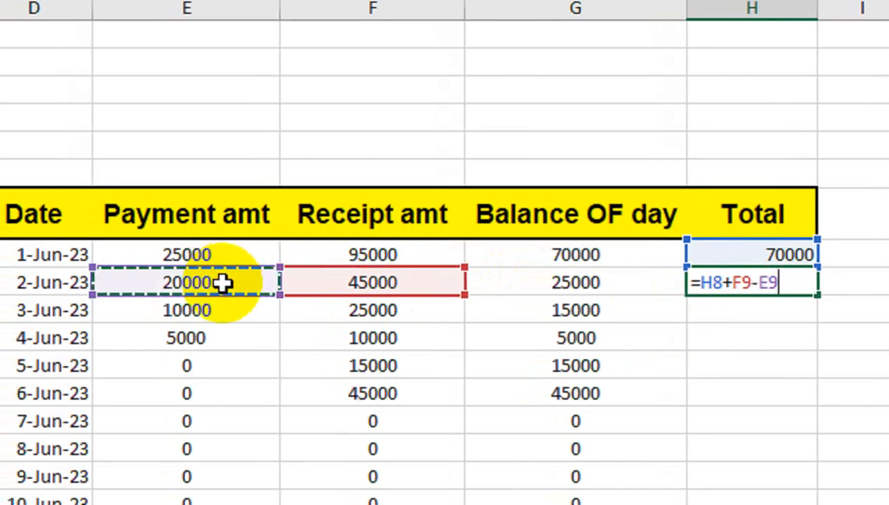
pyautogui.press('Return')
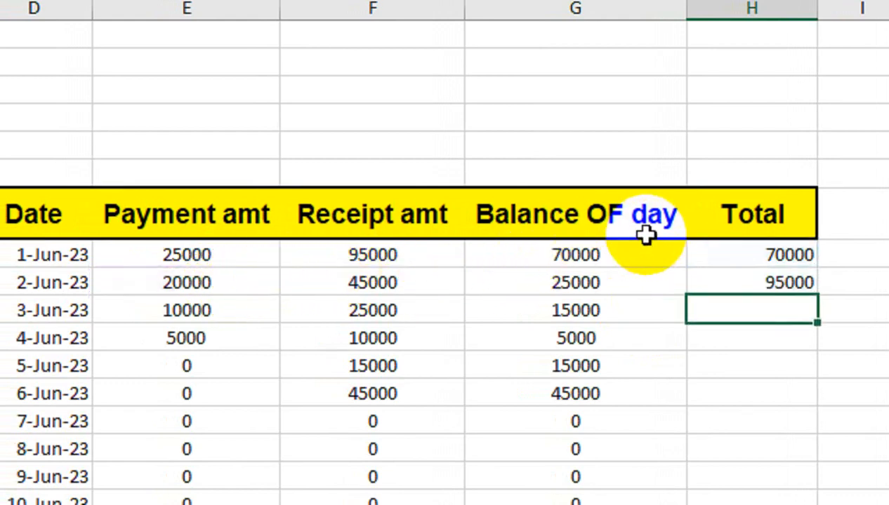
pyautogui.click(666, 282)
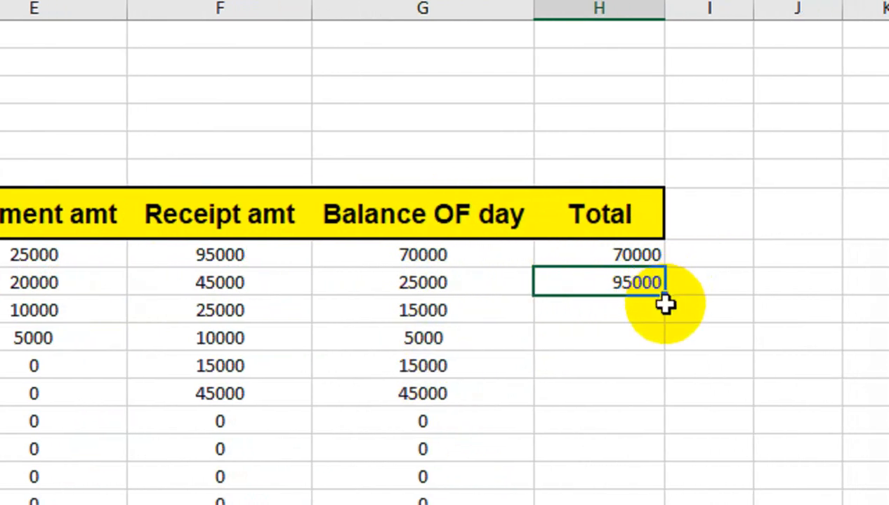
pyautogui.doubleClick(668, 299)
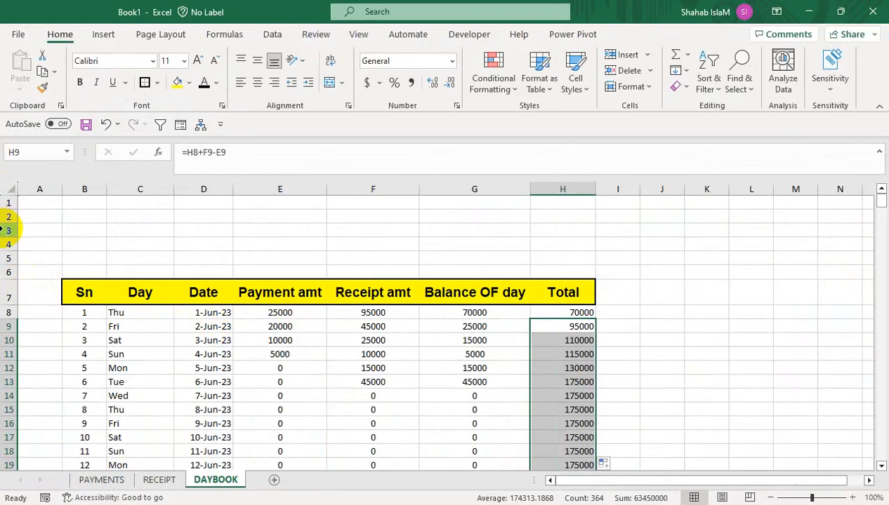
# Insert two blank rows at row 3 above the table and select the header row B9:H9.
pyautogui.click(5, 230)
pyautogui.hotkey('ctrl', 'shift', '+')
pyautogui.hotkey('ctrl', 'shift', '+')
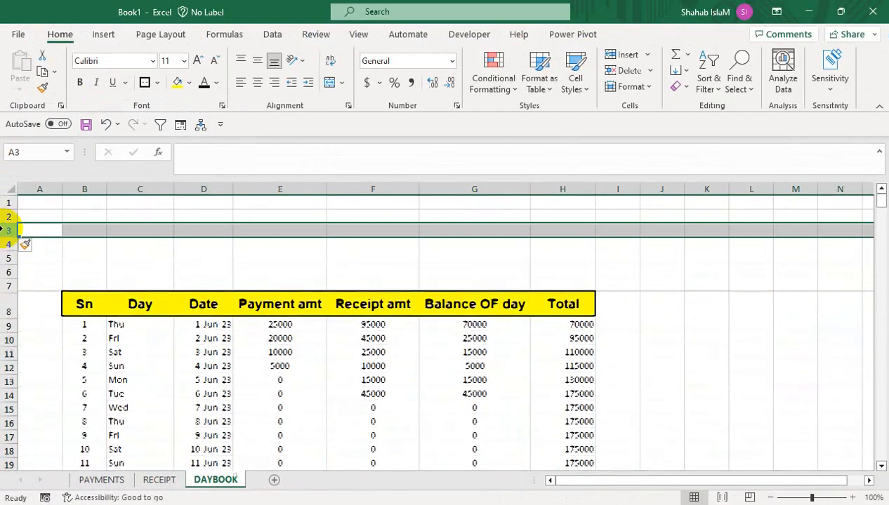
pyautogui.moveTo(68, 310); pyautogui.dragTo(571, 319)
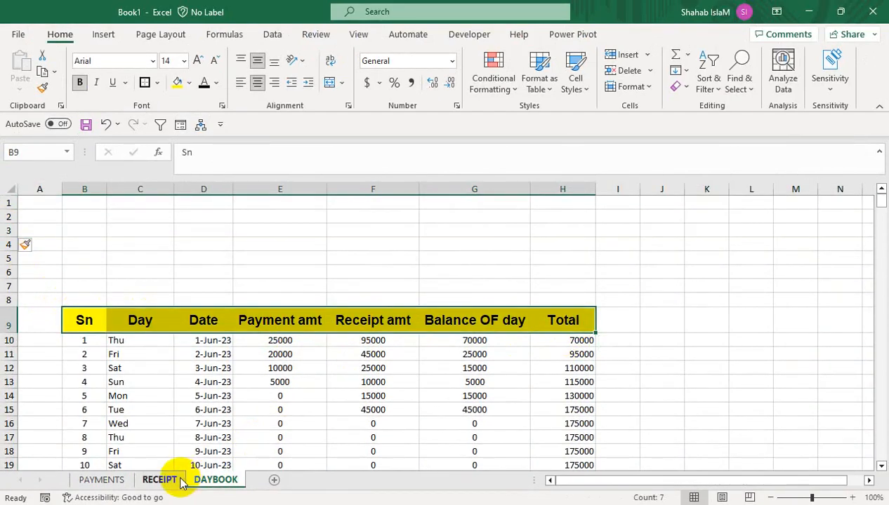
# Examine the summary blocks above the tables on the RECEIPT and PAYMENTS sheets.
pyautogui.click(169, 477)
pyautogui.moveTo(341, 295); pyautogui.dragTo(346, 166)
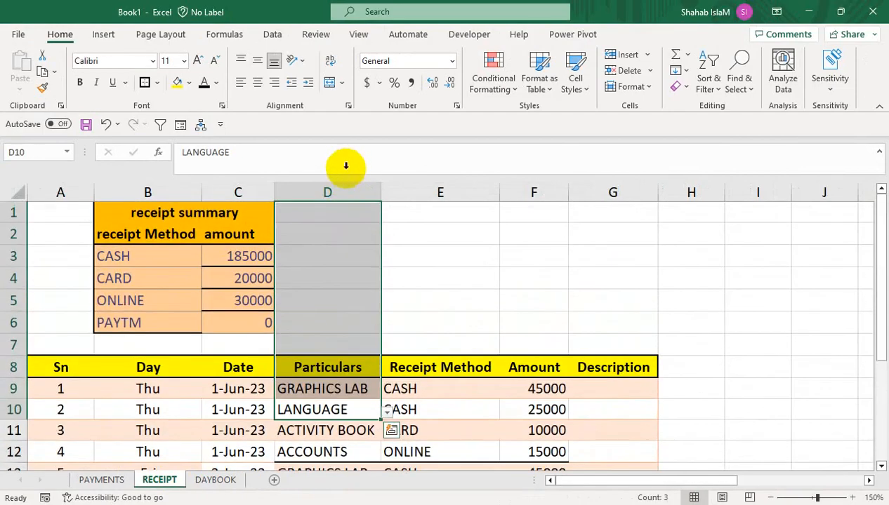
pyautogui.click(339, 230)
pyautogui.click(396, 246)
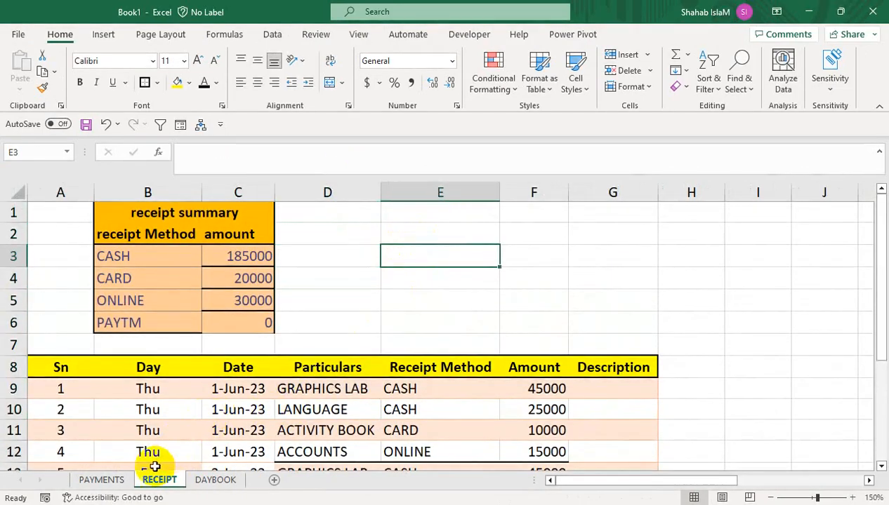
pyautogui.click(102, 480)
pyautogui.moveTo(326, 302); pyautogui.dragTo(311, 214)
pyautogui.click(449, 250)
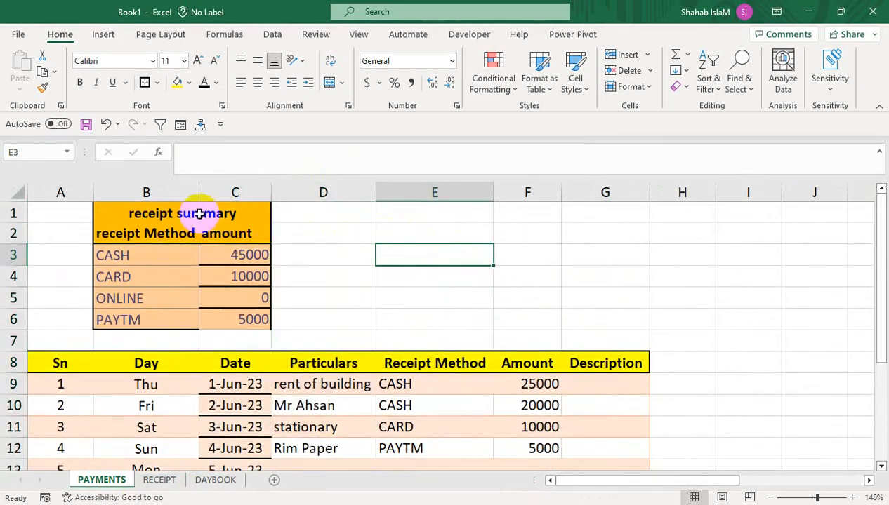
pyautogui.moveTo(99, 218); pyautogui.dragTo(76, 317)
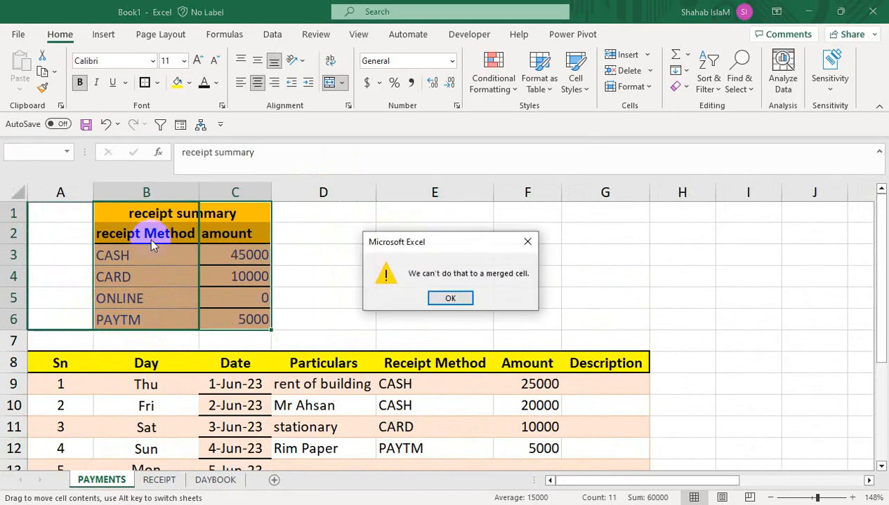
pyautogui.click(440, 298)
pyautogui.click(363, 275)
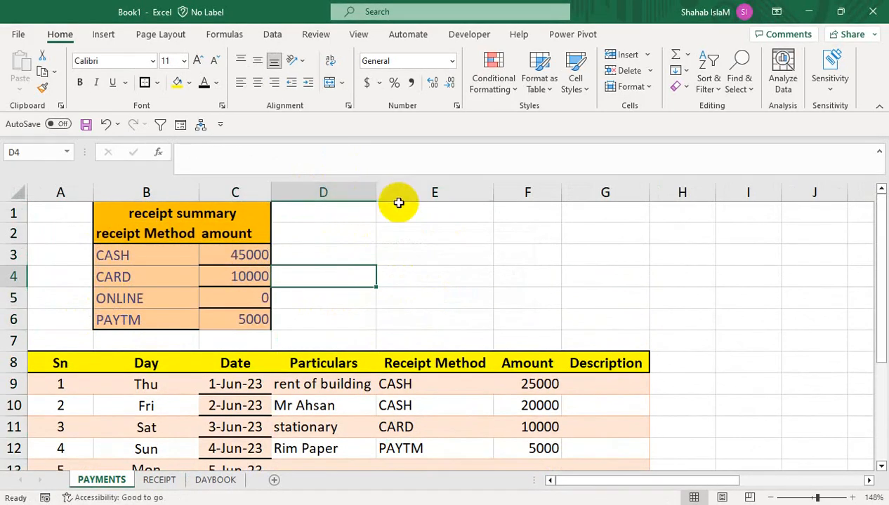
# Slightly narrow the Particulars column D on the PAYMENTS sheet.
pyautogui.moveTo(371, 195); pyautogui.dragTo(362, 198)
pyautogui.click(389, 258)
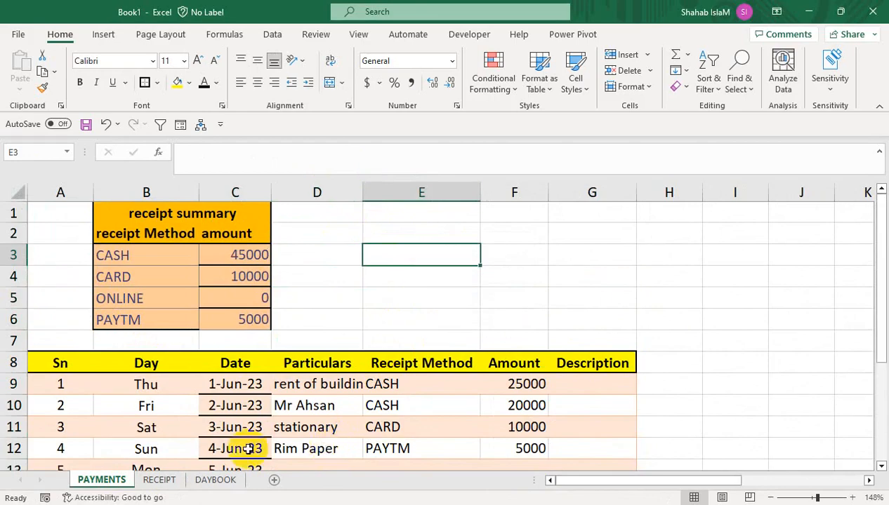
# On DAYBOOK, copy the header row B9:H9 to B3 and make row 3 slightly taller.
pyautogui.click(215, 482)
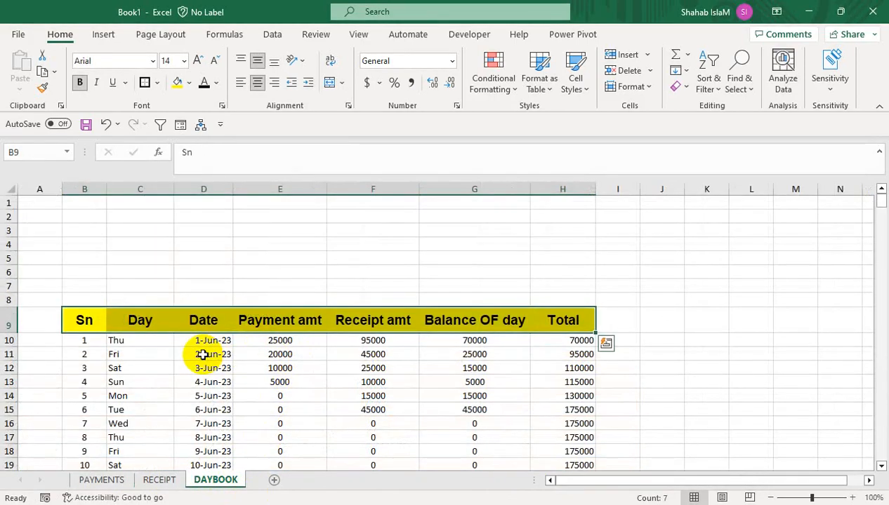
pyautogui.hotkey('ctrl', 'c')
pyautogui.click(99, 234)
pyautogui.hotkey('ctrl', 'v')
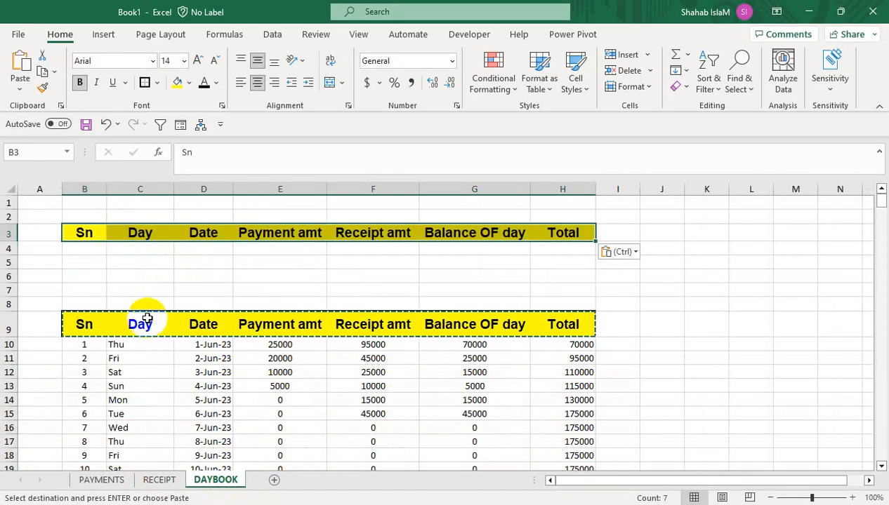
pyautogui.moveTo(15, 241); pyautogui.dragTo(15, 248)
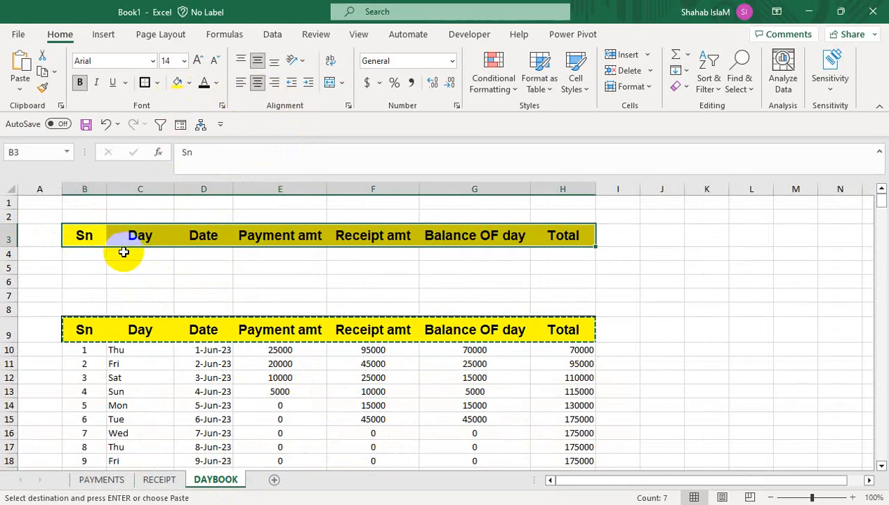
# Clear the Sn and Day labels from the copied header cells B3:C3.
pyautogui.click(89, 257)
pyautogui.moveTo(138, 238); pyautogui.dragTo(87, 236)
pyautogui.press('Delete')
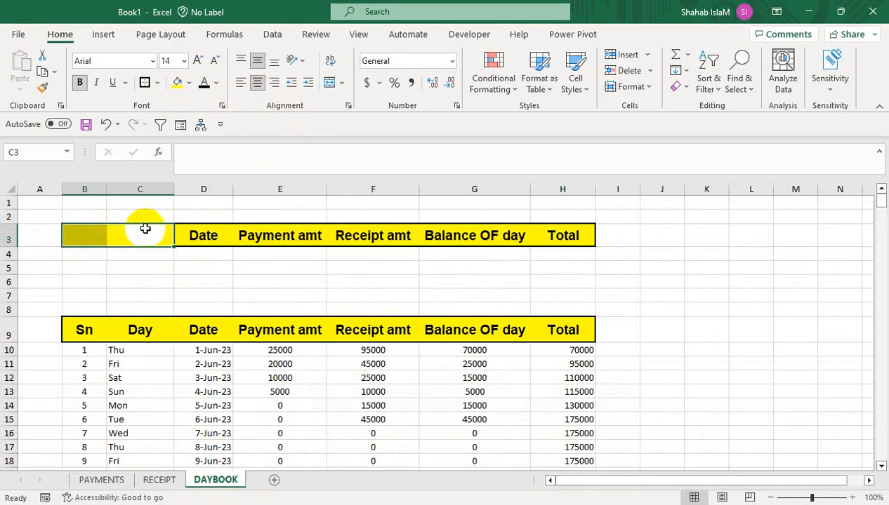
# Move the Date label from D3 into C3 and merge and centre it across B3:C3.
pyautogui.click(190, 244)
pyautogui.moveTo(183, 249); pyautogui.dragTo(144, 236)
pyautogui.click(329, 84)
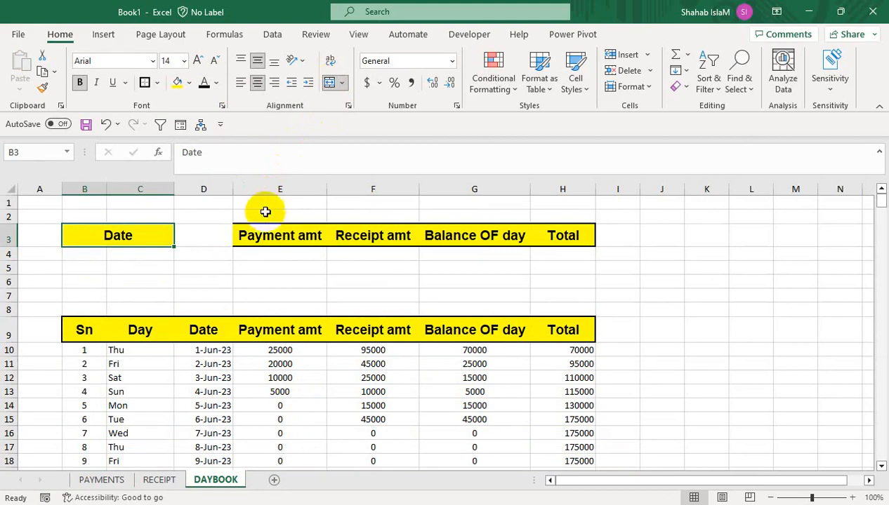
# Make row 4 taller and merge B4:C4 beneath the Date header.
pyautogui.moveTo(267, 233); pyautogui.dragTo(223, 239)
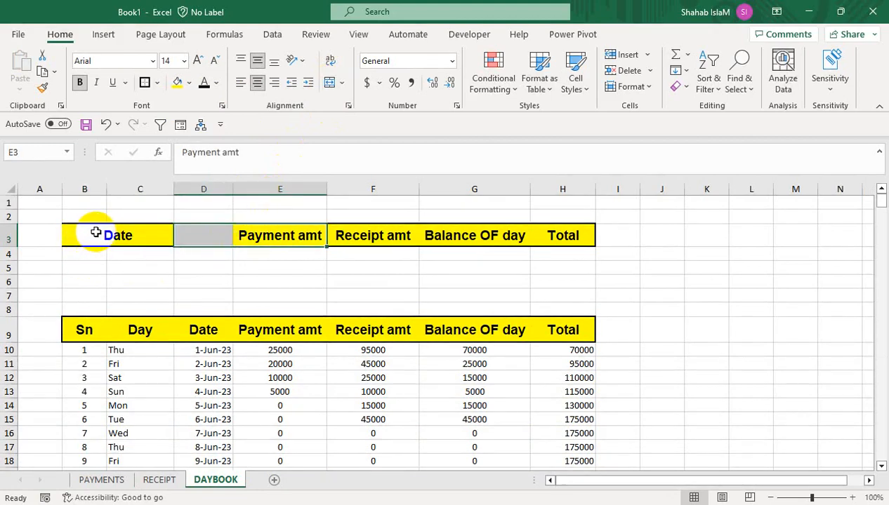
pyautogui.click(105, 232)
pyautogui.moveTo(158, 254); pyautogui.dragTo(100, 257)
pyautogui.moveTo(9, 259); pyautogui.dragTo(10, 265)
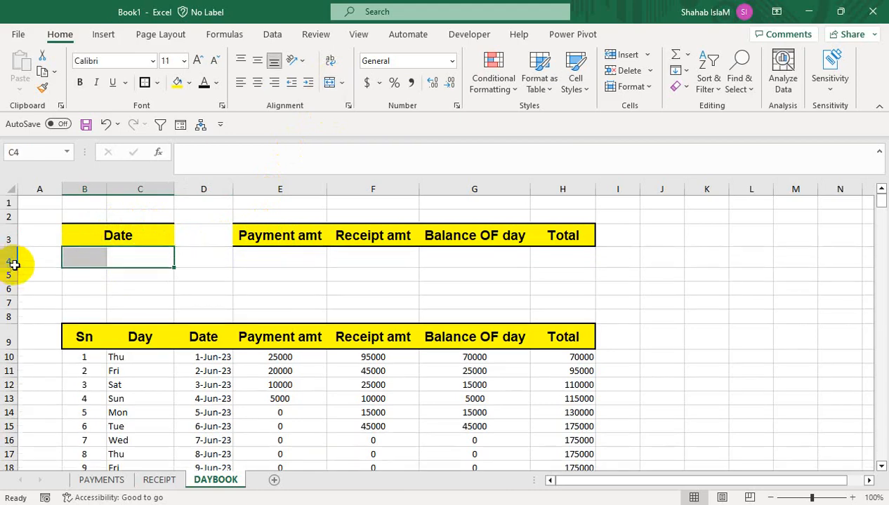
pyautogui.click(329, 92)
pyautogui.click(141, 226)
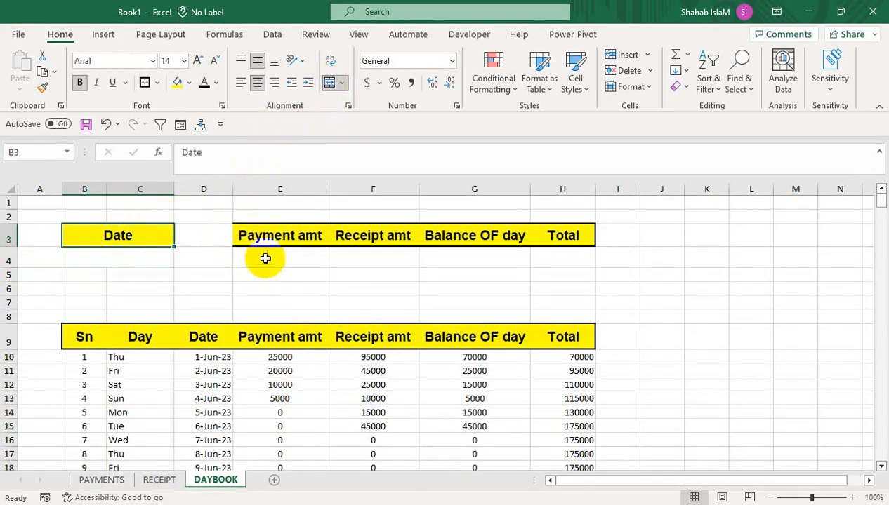
# Merge and centre the Payment amt header across D3:E3 and slightly widen column F.
pyautogui.click(268, 229)
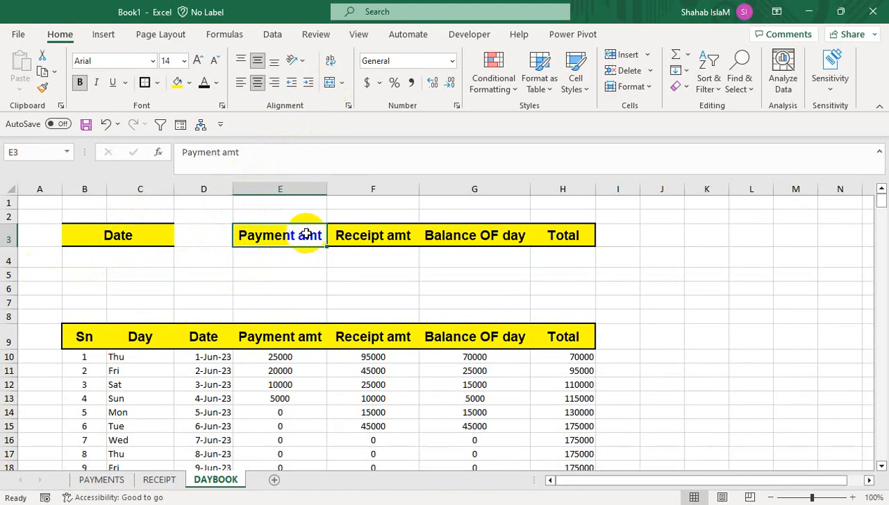
pyautogui.moveTo(259, 235); pyautogui.dragTo(232, 234)
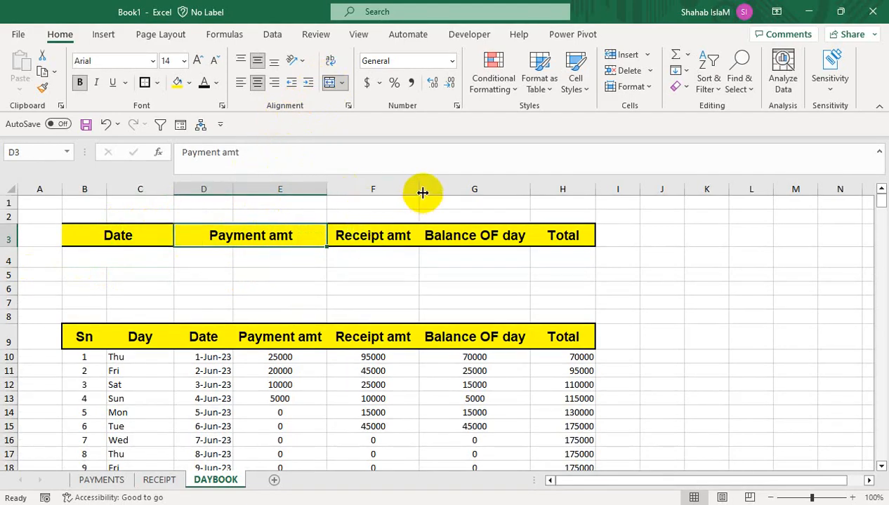
pyautogui.moveTo(425, 191); pyautogui.dragTo(424, 191)
pyautogui.click(369, 260)
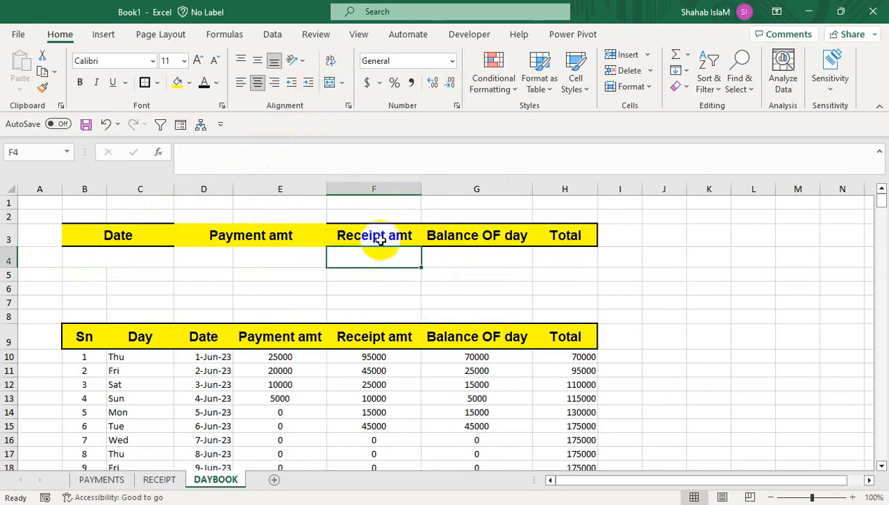
# Put a thick outside border around the header cells B3:H3 and merge D4:E4 beneath Payment amt.
pyautogui.click(254, 234)
pyautogui.moveTo(570, 234); pyautogui.dragTo(138, 231)
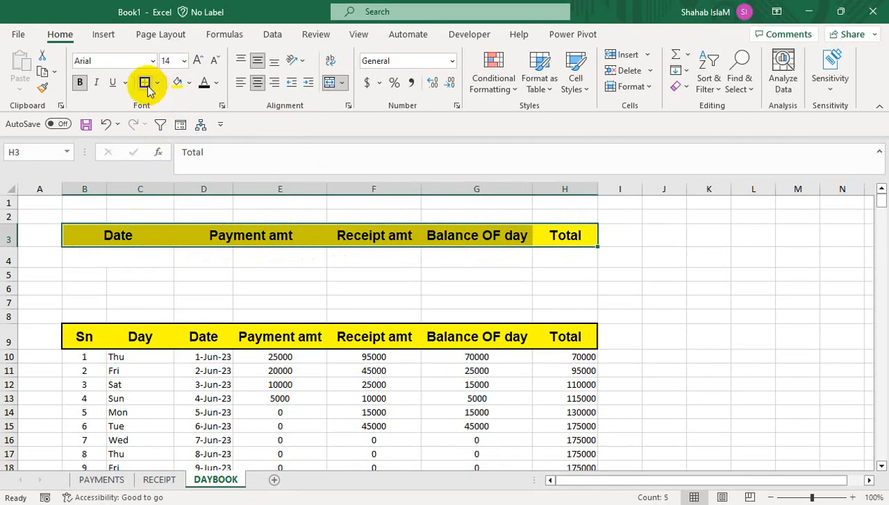
pyautogui.moveTo(228, 262); pyautogui.dragTo(260, 262)
pyautogui.click(370, 276)
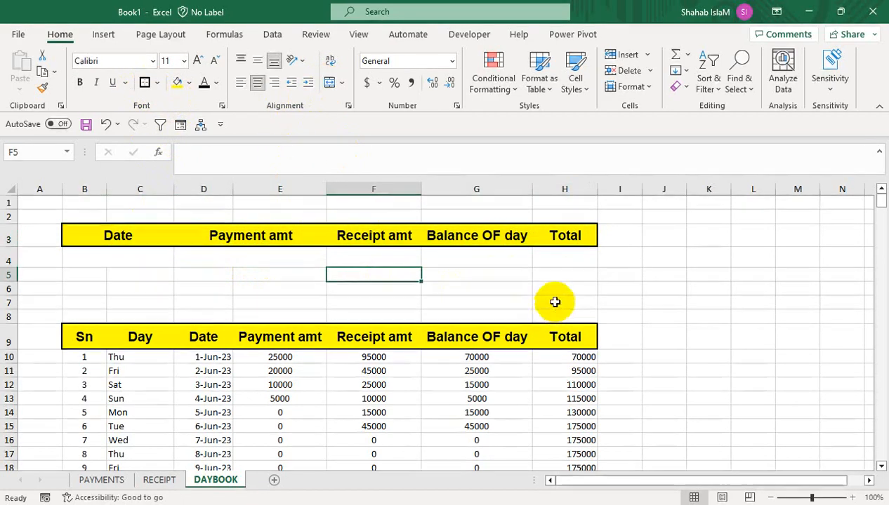
# Put a thick outside border around the empty value row B4:H4.
pyautogui.moveTo(545, 256); pyautogui.dragTo(118, 247)
pyautogui.click(147, 84)
pyautogui.click(200, 287)
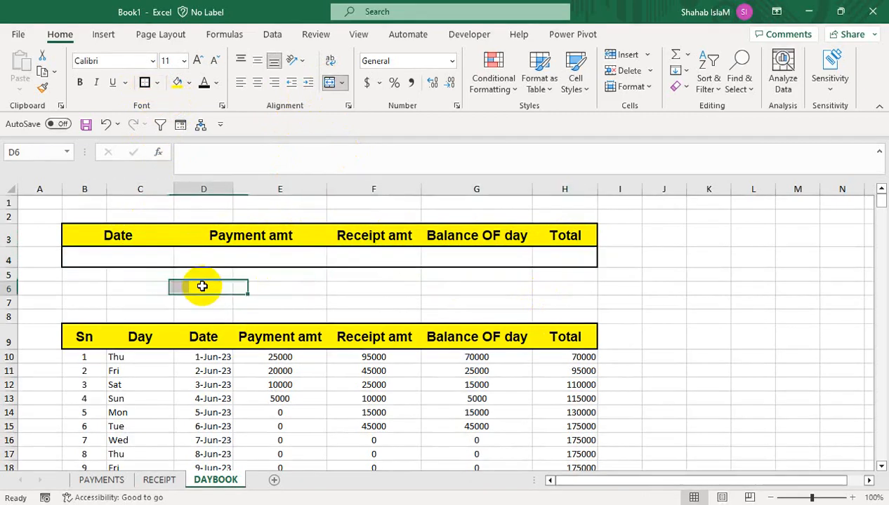
# Fill the empty value row B4:H4 with a light green colour.
pyautogui.click(268, 266)
pyautogui.moveTo(103, 250); pyautogui.dragTo(565, 255)
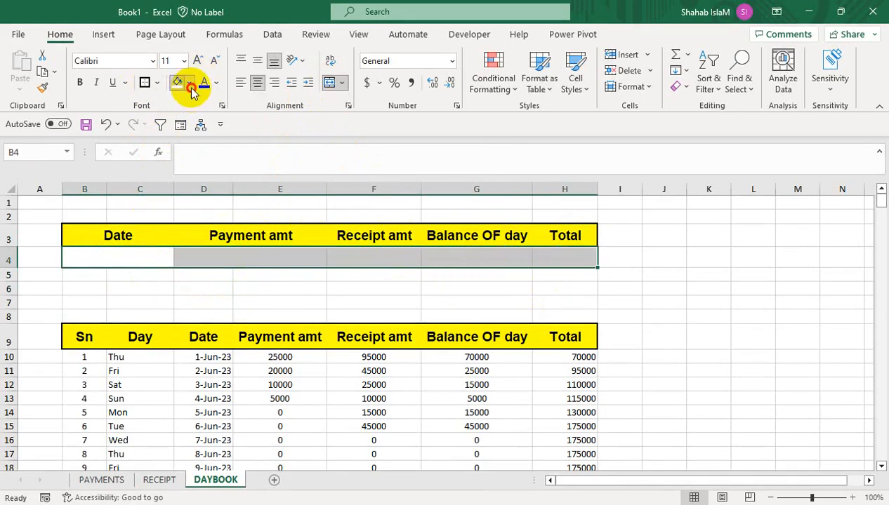
pyautogui.click(191, 88)
pyautogui.click(282, 140)
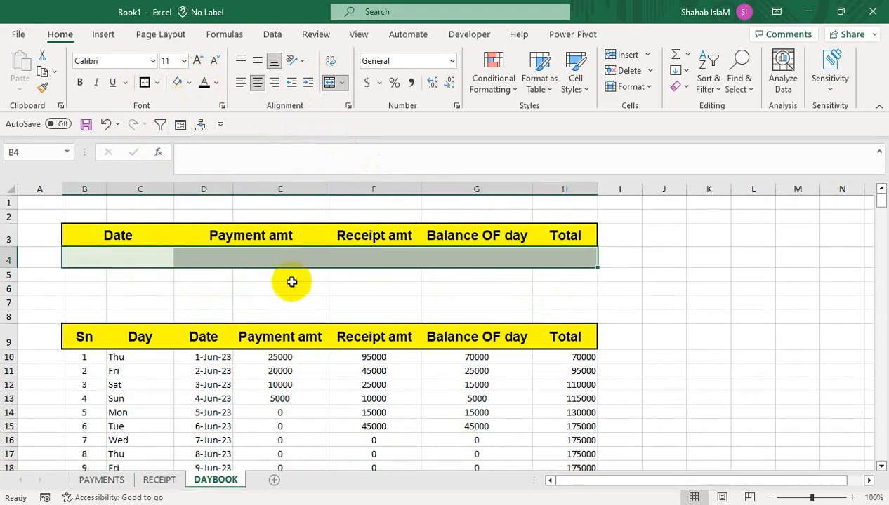
pyautogui.click(281, 302)
# Put thick outside borders around the separate value cells D4:E4, F4 and G4 so each row 4 field is divided.
pyautogui.click(182, 259)
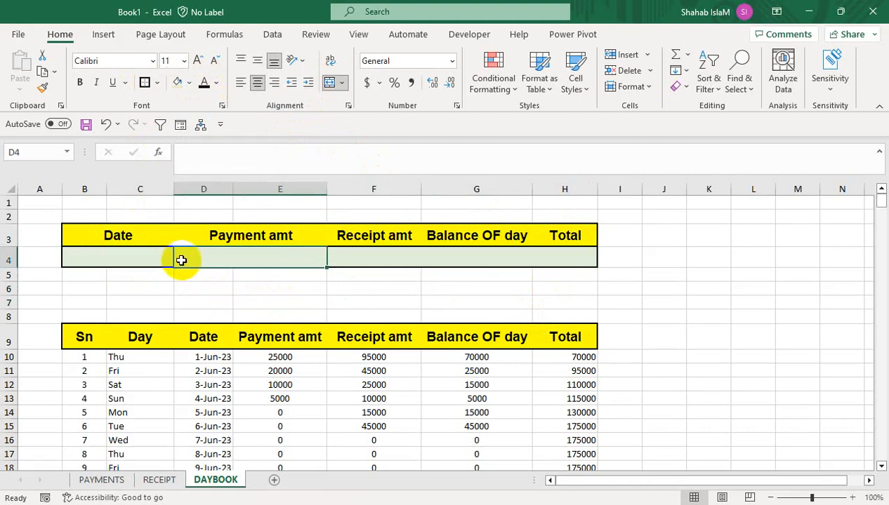
pyautogui.click(151, 257)
pyautogui.click(234, 256)
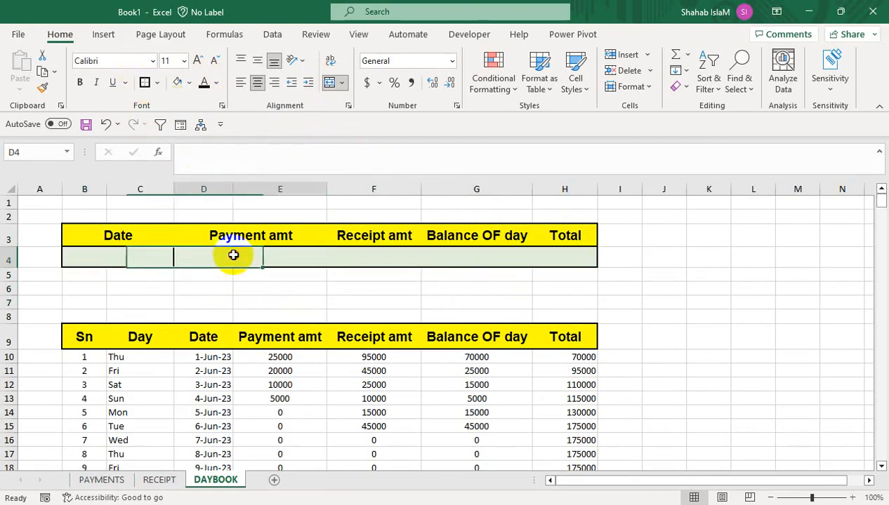
pyautogui.click(144, 83)
pyautogui.click(356, 258)
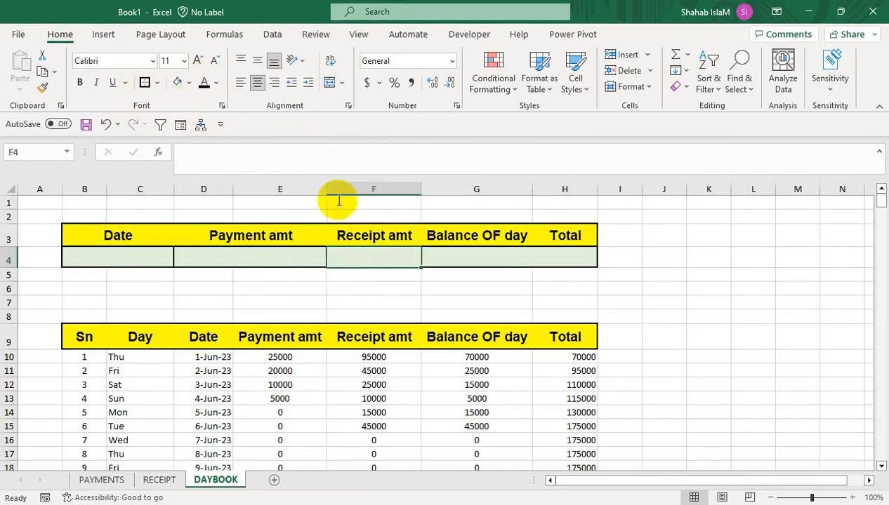
pyautogui.click(145, 83)
pyautogui.click(447, 259)
pyautogui.click(144, 83)
pyautogui.click(535, 267)
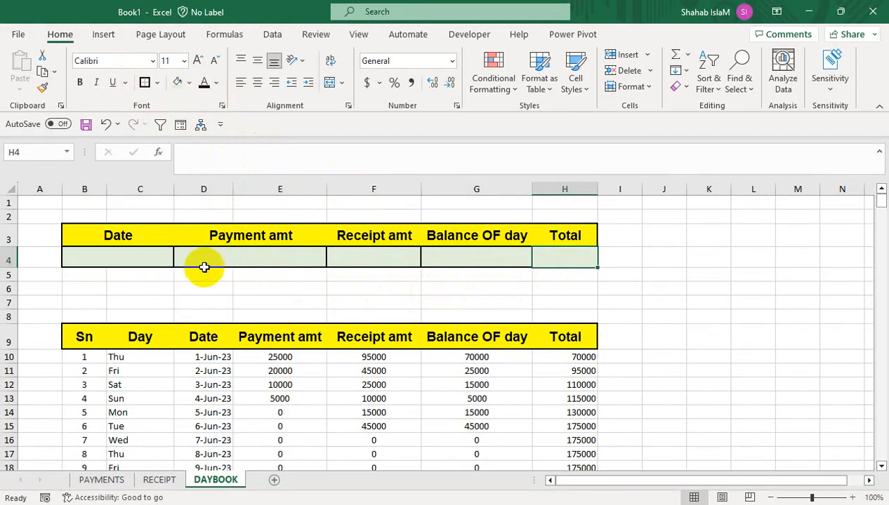
# Enter =IFERROR(VLOOKUP(B4,D9:H374,2,FALSE),"") in the merged cell D4 beneath Payment amt.
pyautogui.click(270, 254)
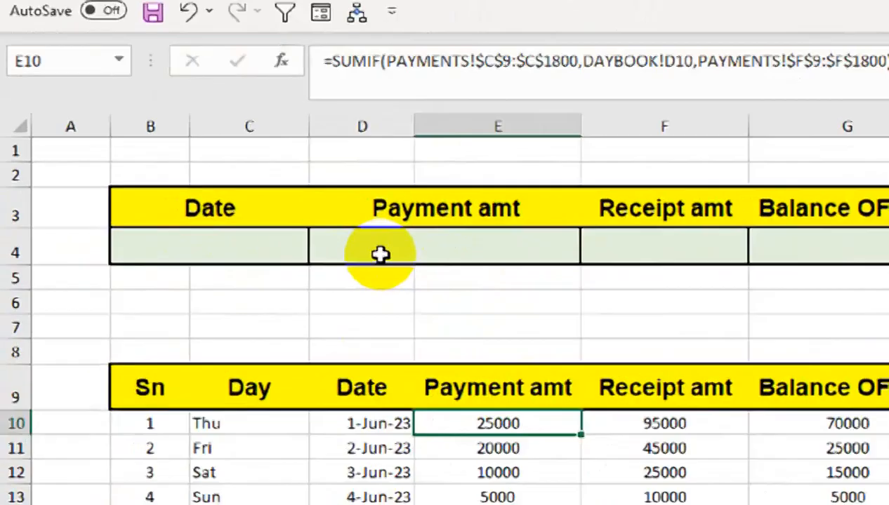
pyautogui.write('=IFERROR(')
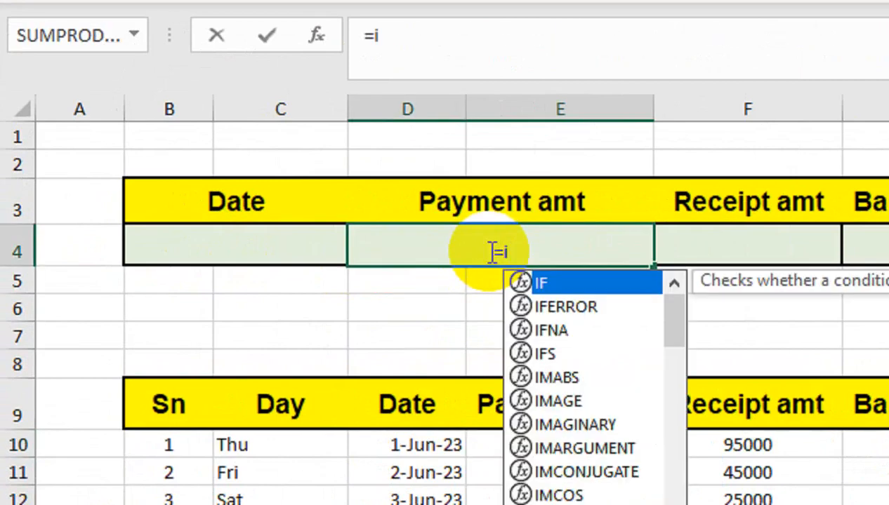
pyautogui.write('vl')
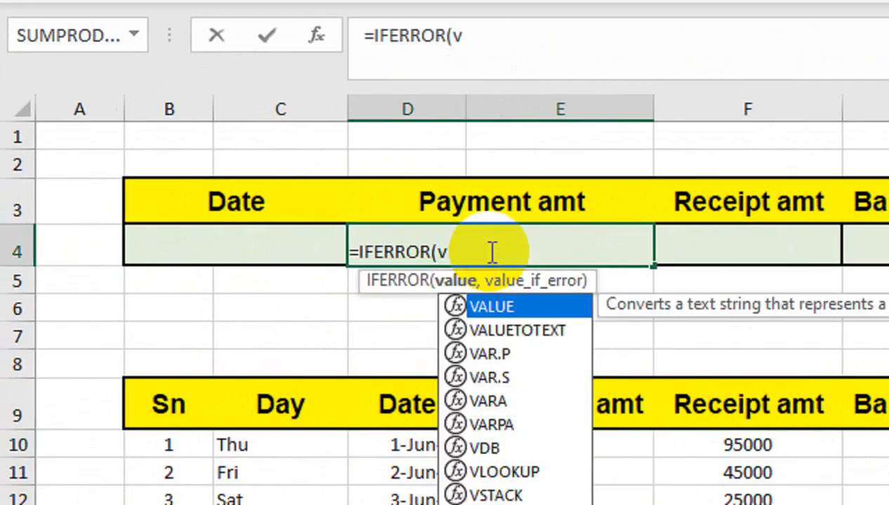
pyautogui.press('Tab')
pyautogui.click(276, 238)
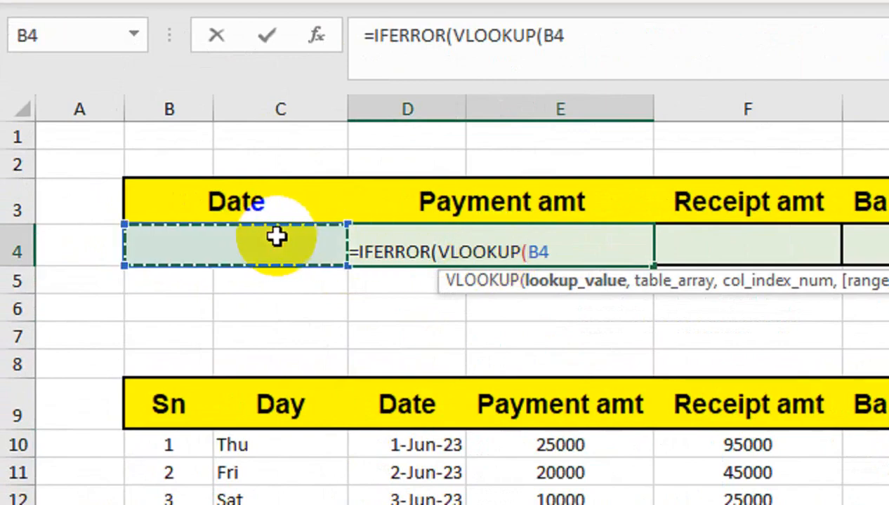
pyautogui.write(',')
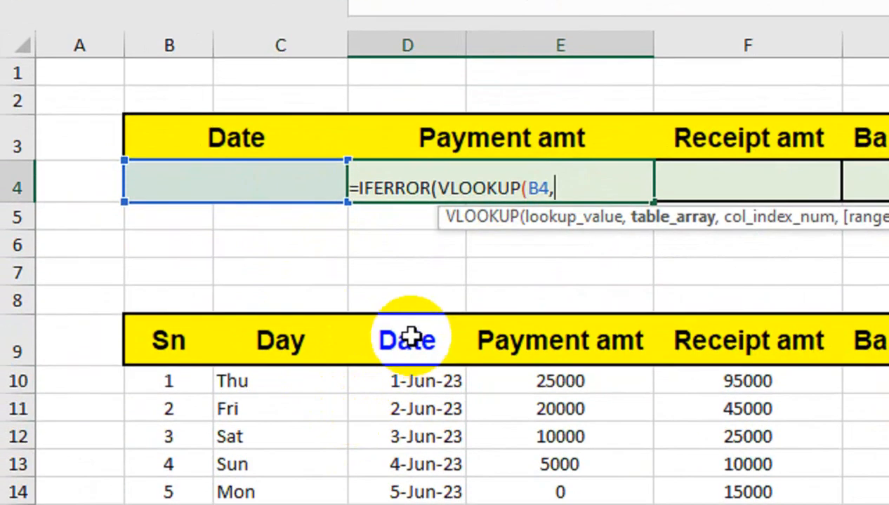
pyautogui.click(407, 403)
pyautogui.hotkey('ctrl', 'shift', 'Right')
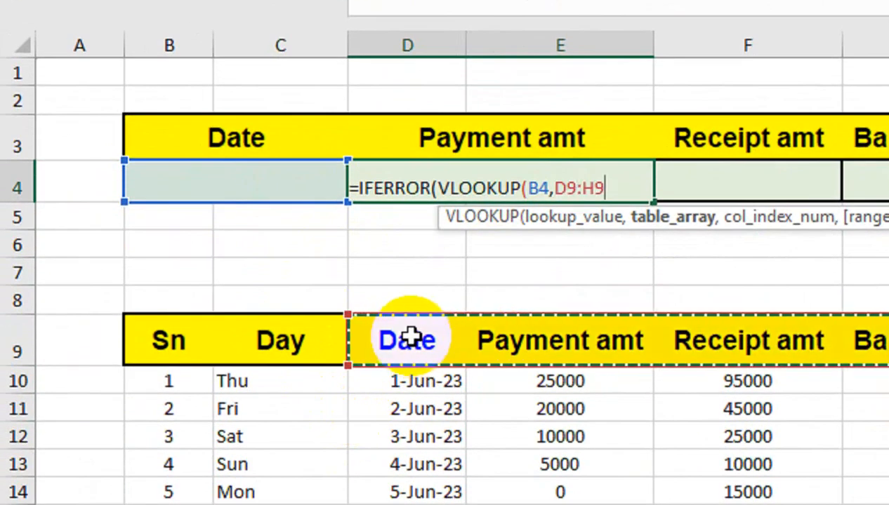
pyautogui.hotkey('ctrl', 'shift', 'Down')
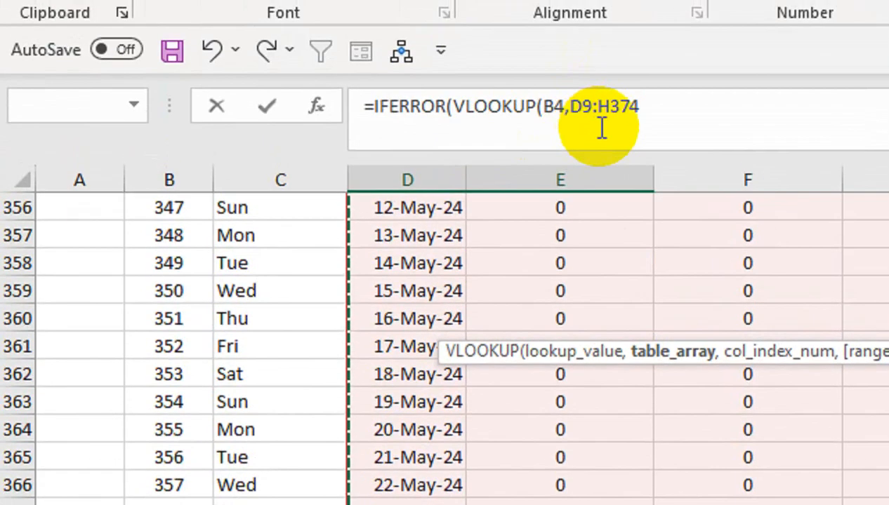
pyautogui.write(',')
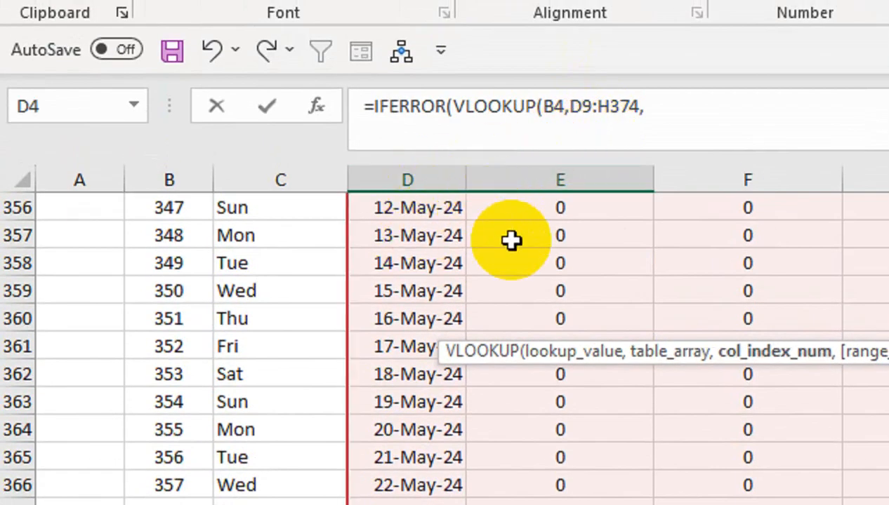
pyautogui.write('2,')
pyautogui.press('Down')
pyautogui.press('Tab')
pyautogui.write(')')
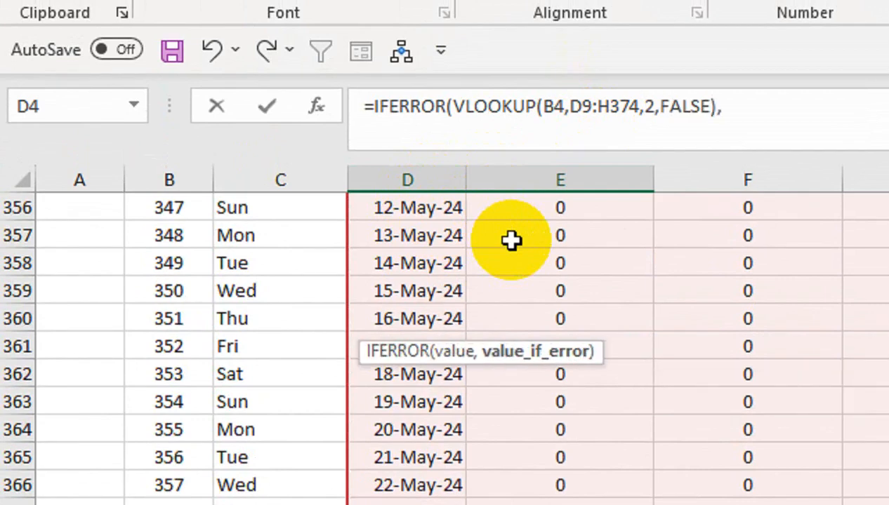
pyautogui.write(',"")')
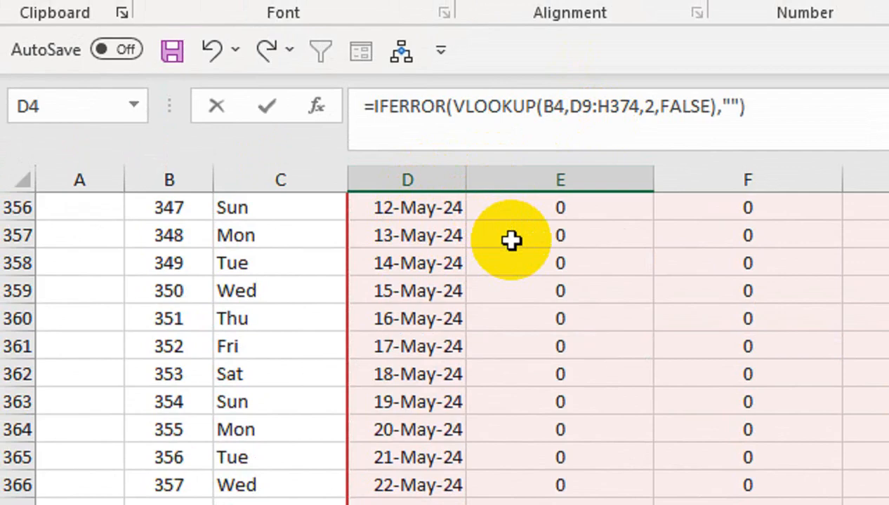
pyautogui.press('Return')
# Enter the date 2-jun-23 in cell B4 beneath the Date header.
pyautogui.moveTo(512, 209); pyautogui.dragTo(421, 321)
pyautogui.click(257, 321)
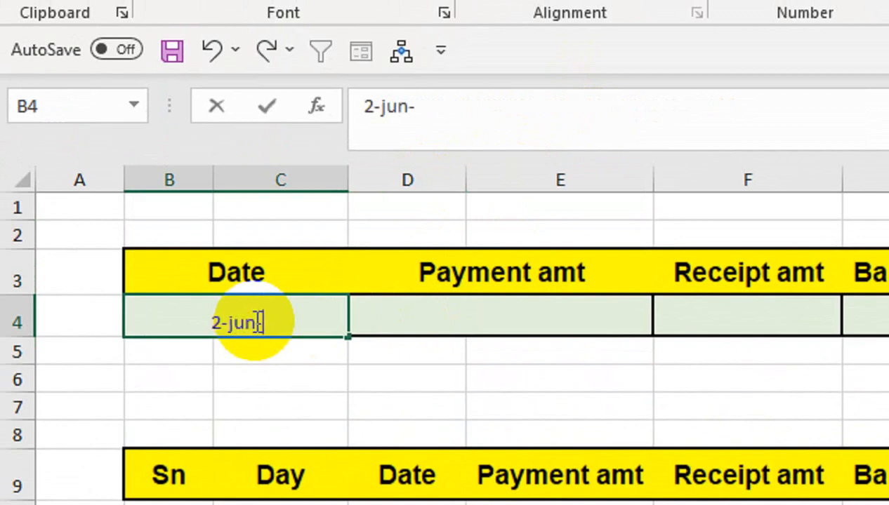
pyautogui.write('2-jun-23')
pyautogui.press('Return')
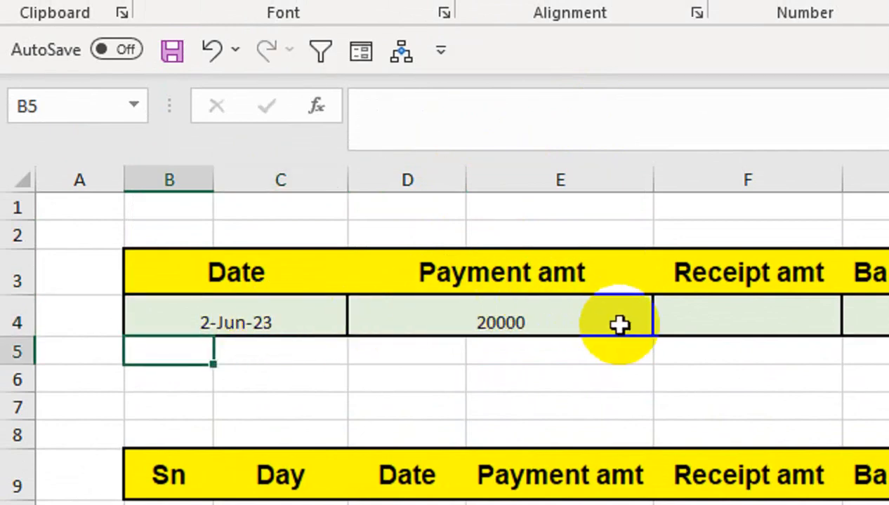
# Make row 4 taller and middle-align the contents of B4:H4 vertically.
pyautogui.moveTo(26, 338); pyautogui.dragTo(26, 348)
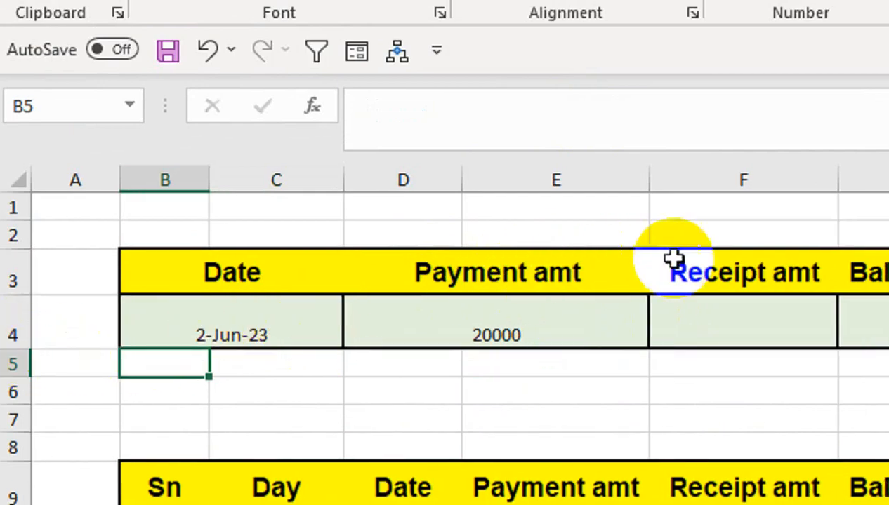
pyautogui.moveTo(779, 320); pyautogui.dragTo(192, 308)
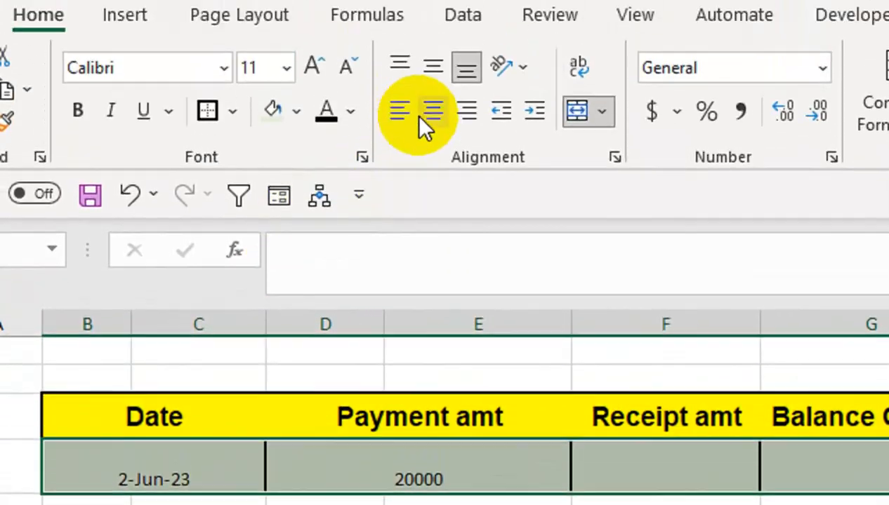
pyautogui.click(433, 68)
pyautogui.click(603, 482)
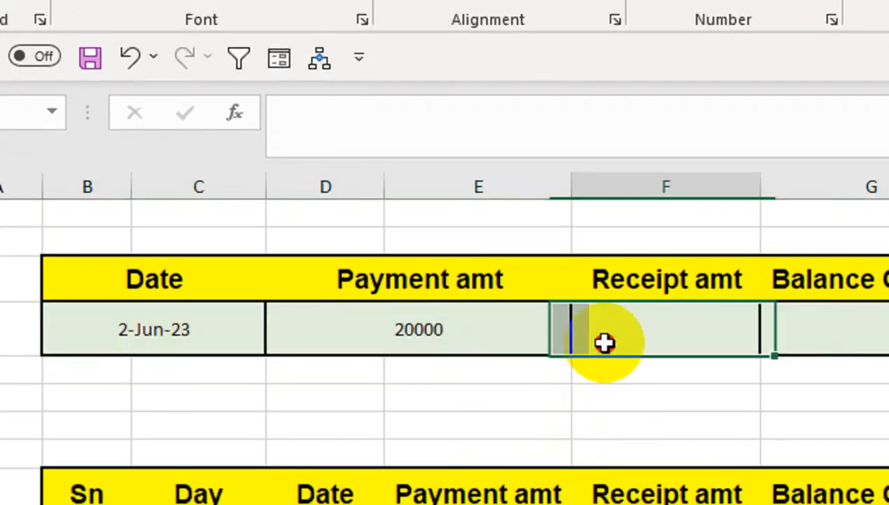
# Copy the lookup formula text from D4 into F4 beneath Receipt amt and change its column index to 3.
pyautogui.click(507, 468)
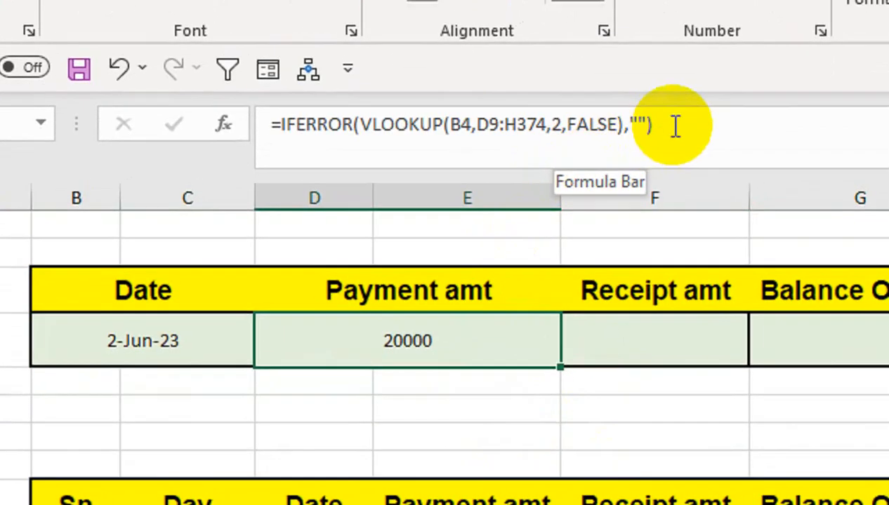
pyautogui.moveTo(685, 113); pyautogui.dragTo(261, 139)
pyautogui.hotkey('ctrl', 'c')
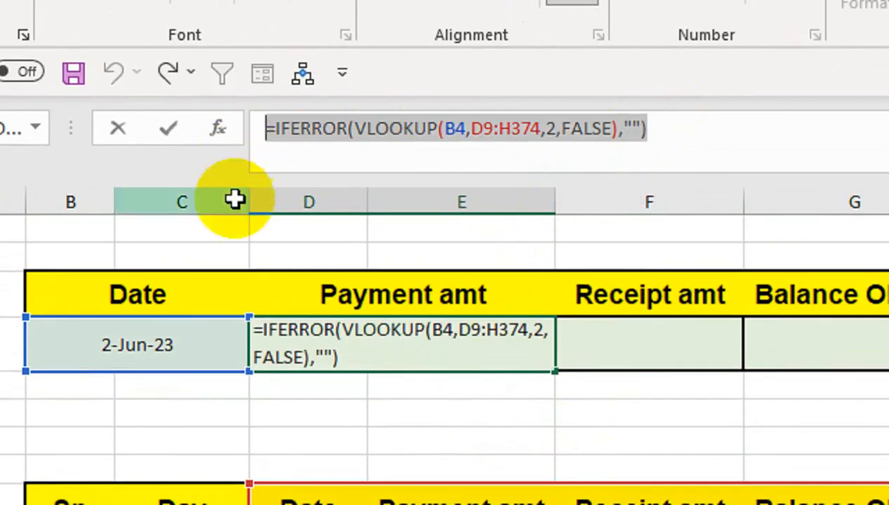
pyautogui.click(583, 345)
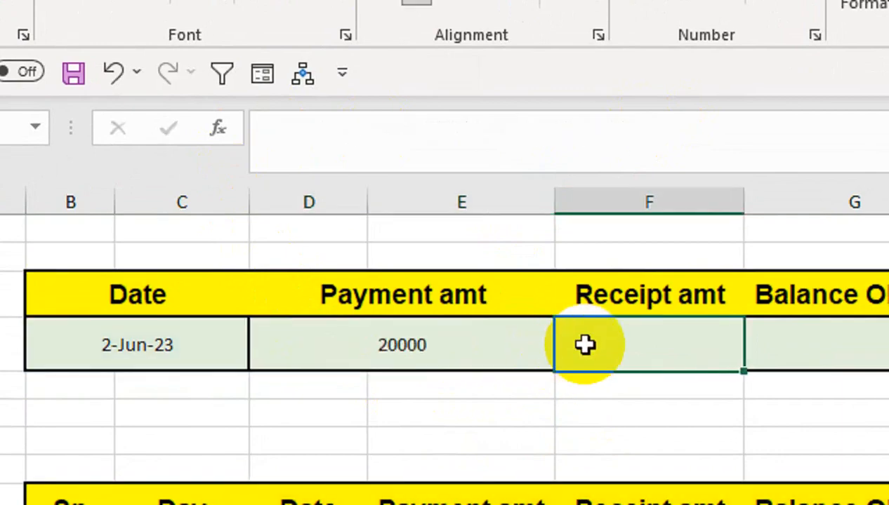
pyautogui.hotkey('ctrl', 'v')
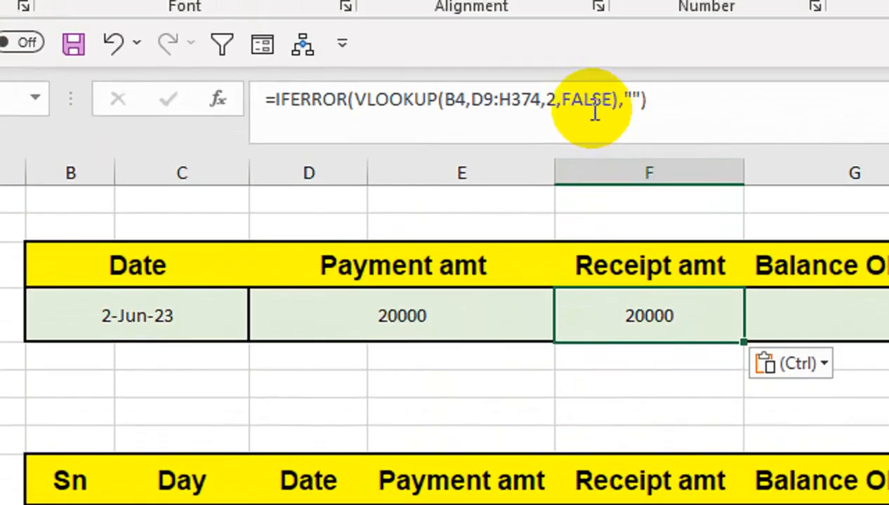
pyautogui.moveTo(555, 98); pyautogui.dragTo(548, 96)
pyautogui.write('3')
pyautogui.press('Return')
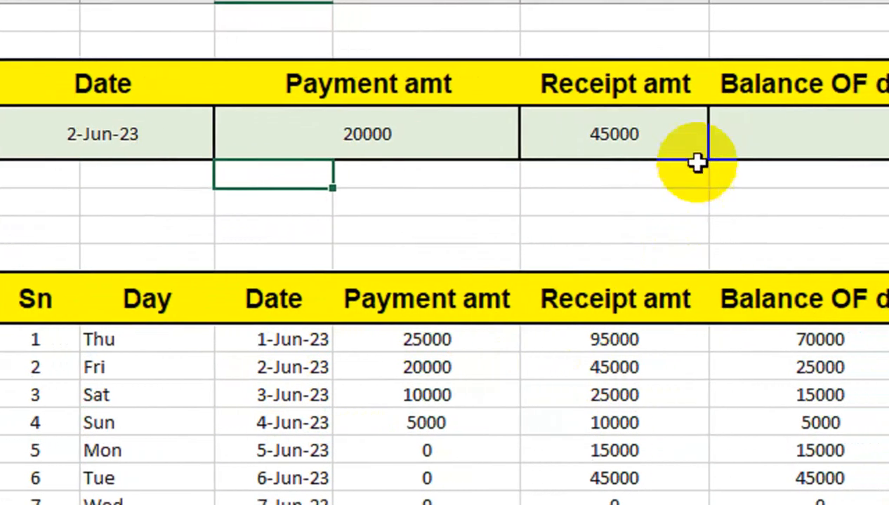
# Paste the copied lookup formula into G4 and change its column index to return the Balance OF day column.
pyautogui.click(771, 137)
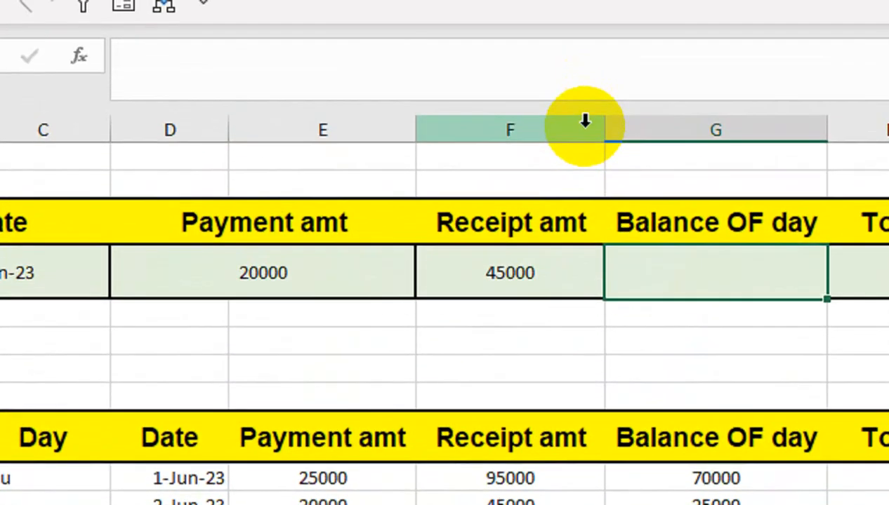
pyautogui.hotkey('ctrl', 'v')
pyautogui.click(409, 56)
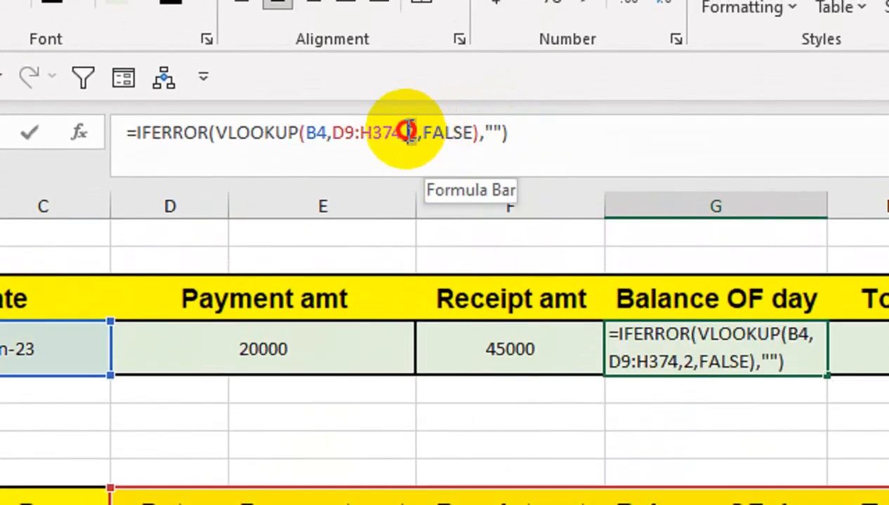
pyautogui.doubleClick(409, 132)
pyautogui.press('Return')
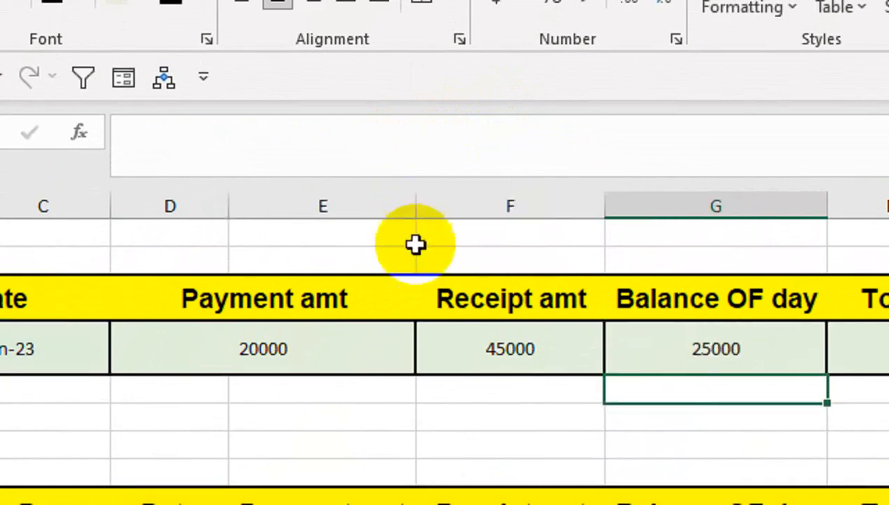
# Paste the copied lookup formula into H4 beneath Total and change its column index to 5.
pyautogui.click(875, 349)
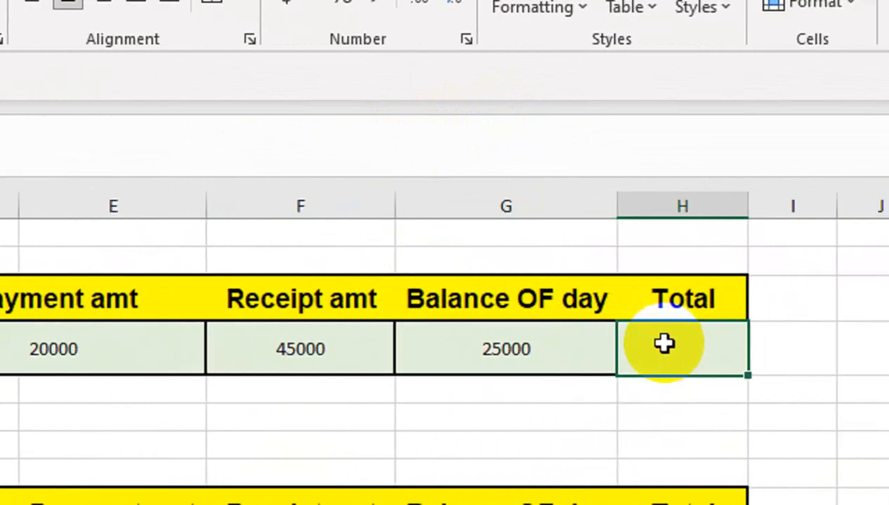
pyautogui.hotkey('ctrl', 'v')
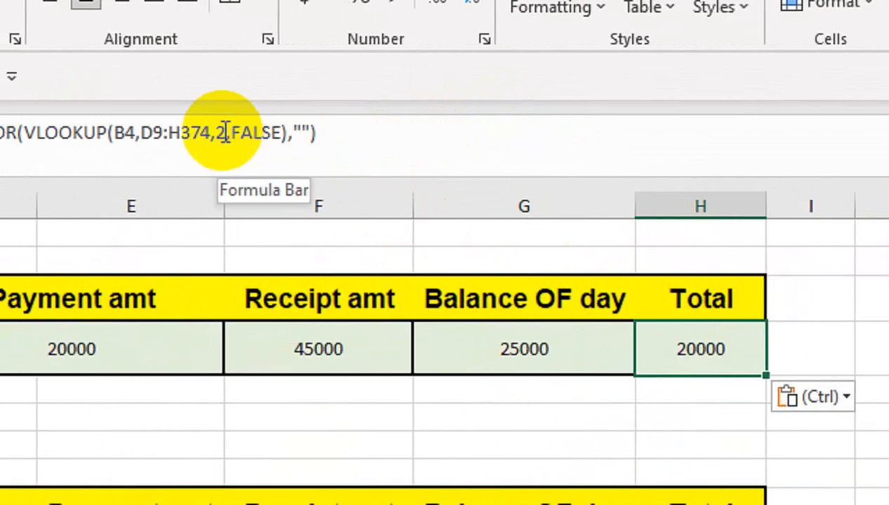
pyautogui.click(223, 131)
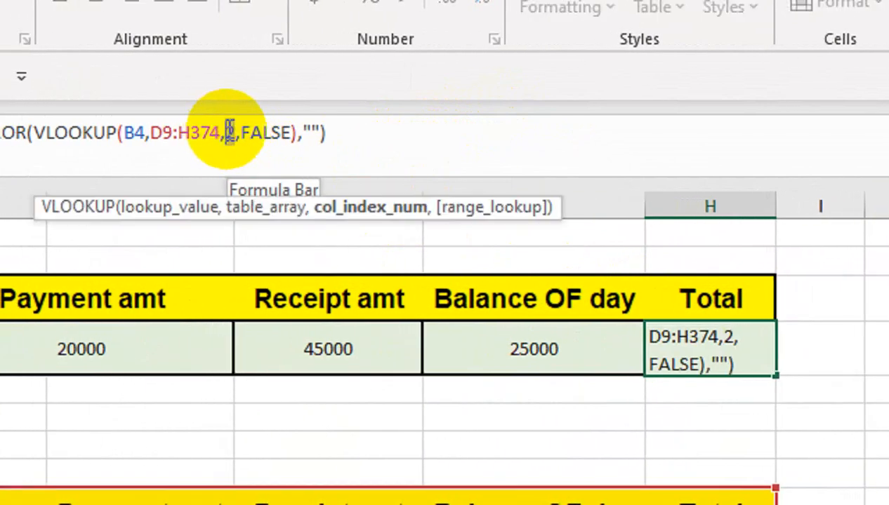
pyautogui.doubleClick(222, 132)
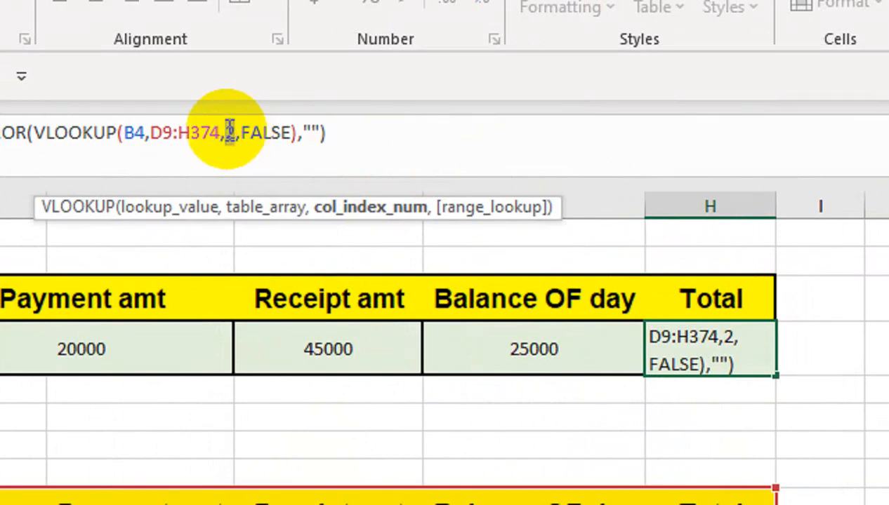
pyautogui.write('5')
pyautogui.press('Return')
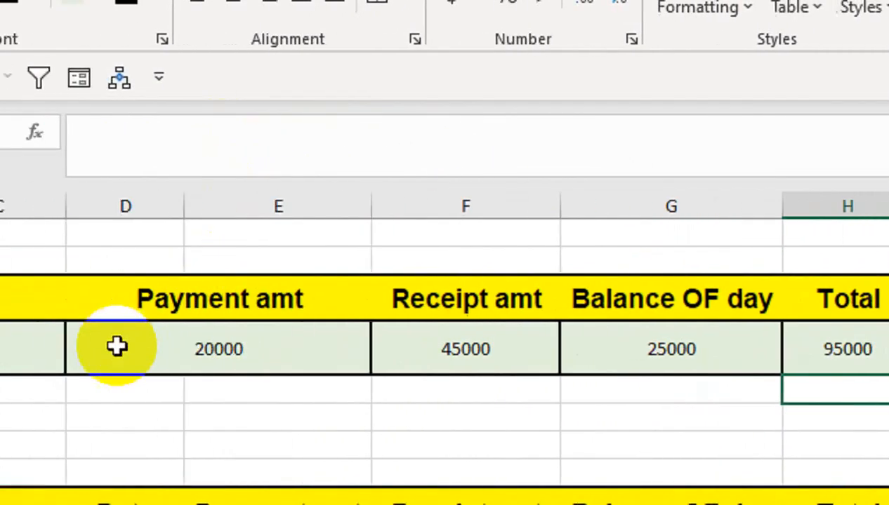
# Change the lookup date in B4 on the DAYBOOK sheet to 6/1/2023.
pyautogui.click(214, 362)
pyautogui.doubleClick(158, 344)
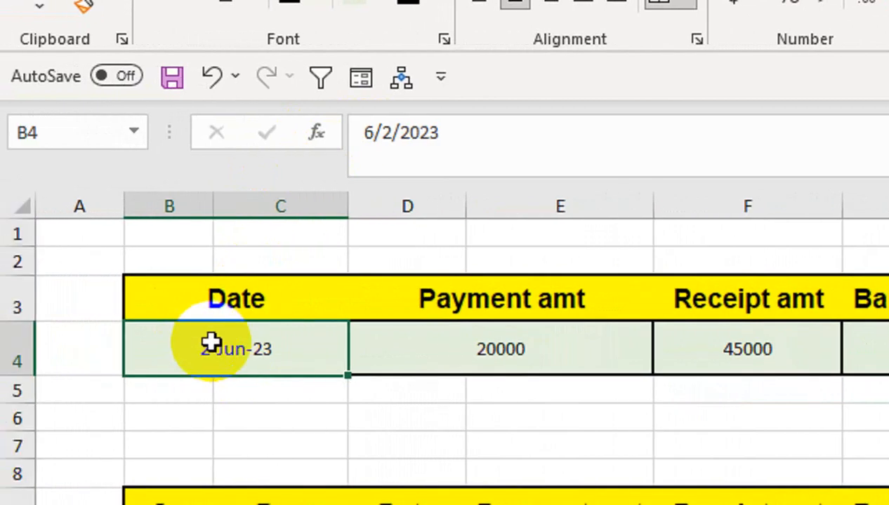
pyautogui.doubleClick(217, 349)
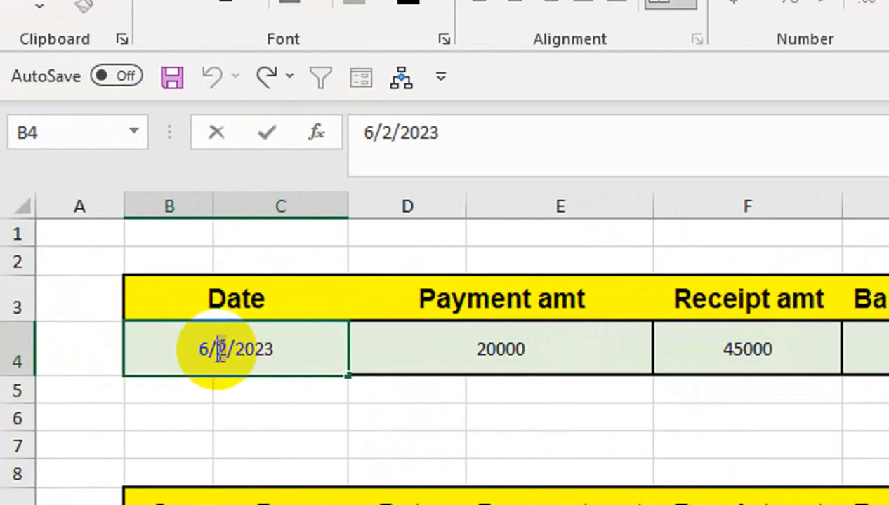
pyautogui.write('1')
pyautogui.press('Return')
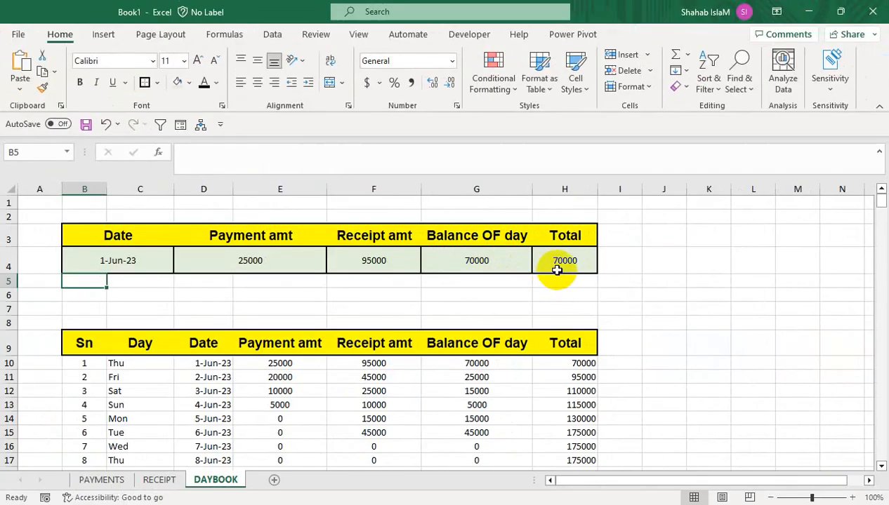
# Clear the lookup date in B4 and give the cell a list data validation with source =$D$10:$D$374.
pyautogui.click(141, 256)
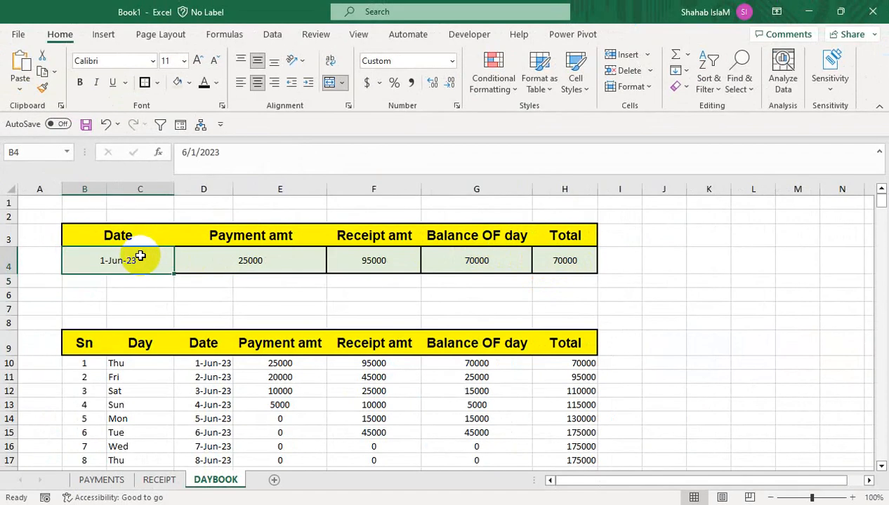
pyautogui.click(274, 34)
pyautogui.click(717, 87)
pyautogui.click(754, 102)
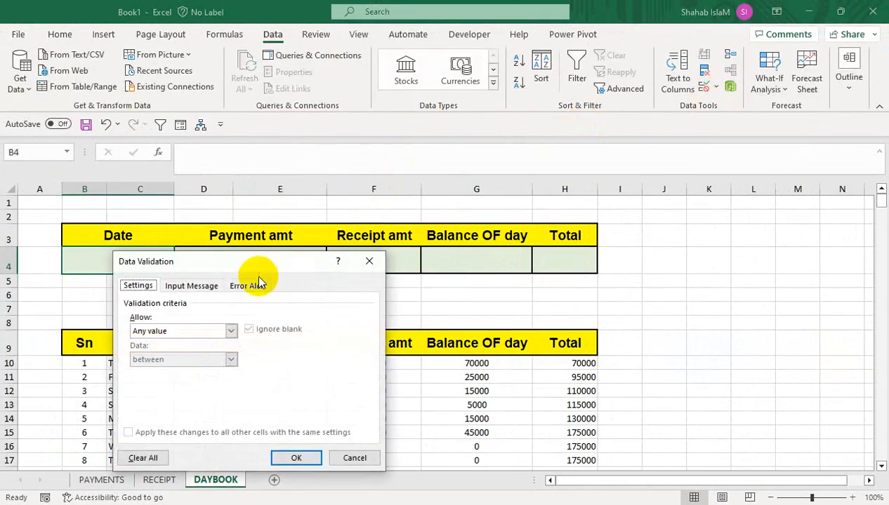
pyautogui.click(200, 331)
pyautogui.click(177, 377)
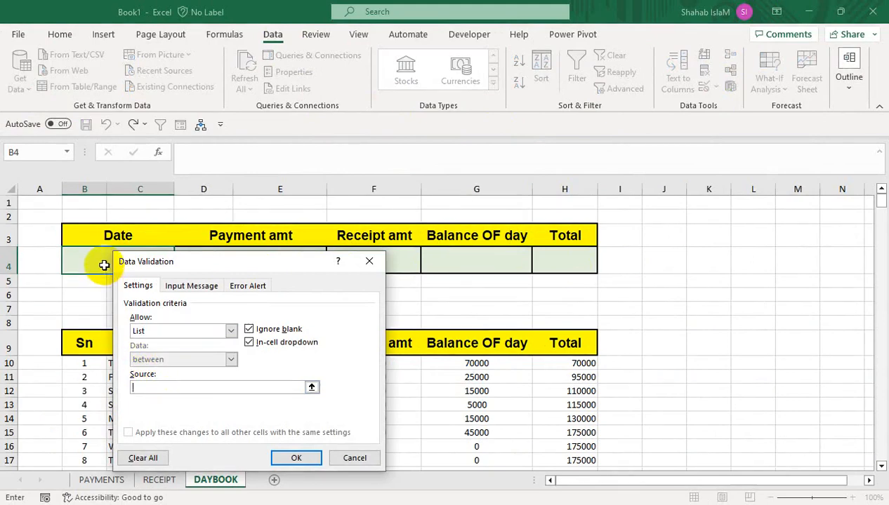
pyautogui.moveTo(124, 264); pyautogui.dragTo(279, 160)
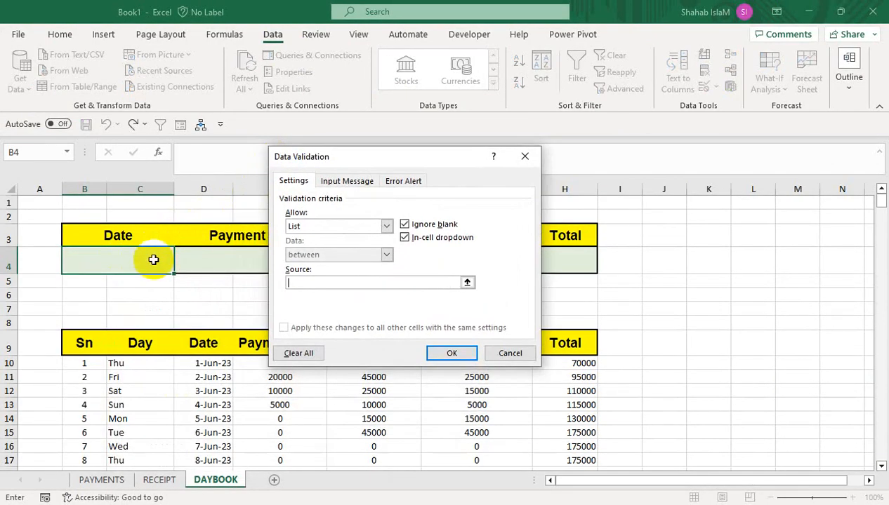
pyautogui.click(292, 284)
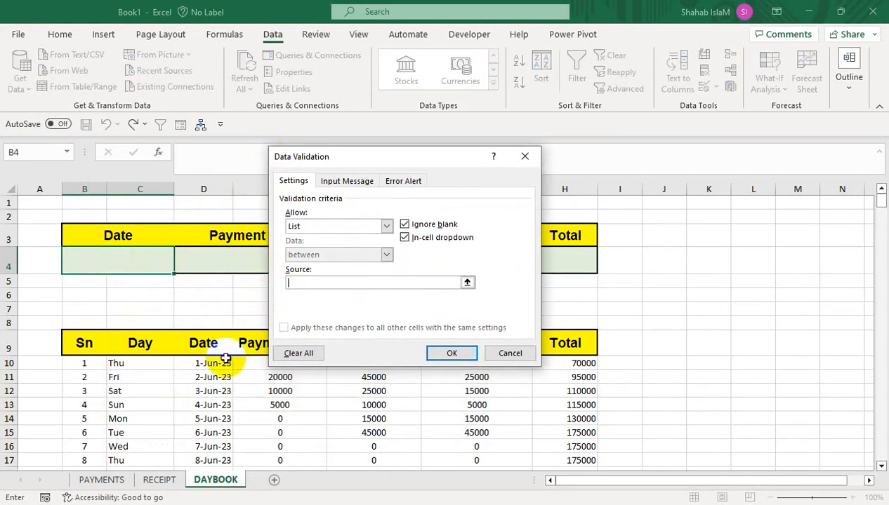
pyautogui.hotkey('ctrl', 'shift', 'Down')
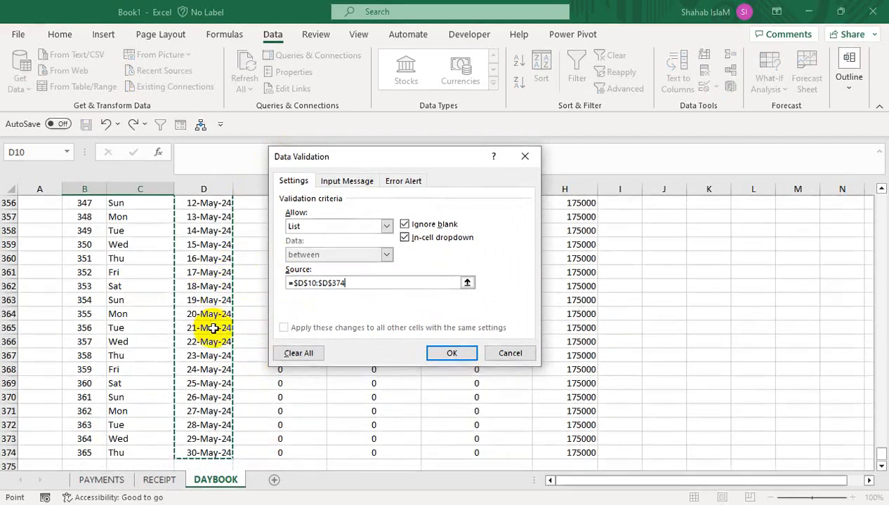
pyautogui.click(443, 354)
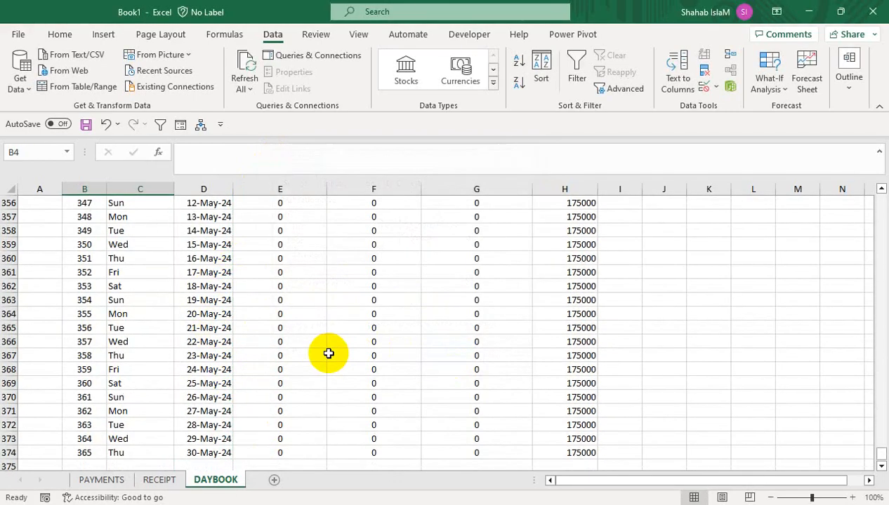
# Choose 1-Jun-23 from the new date list in B4.
pyautogui.hotkey('ctrl', 'Up')
pyautogui.hotkey('ctrl', 'Up')
pyautogui.click(167, 260)
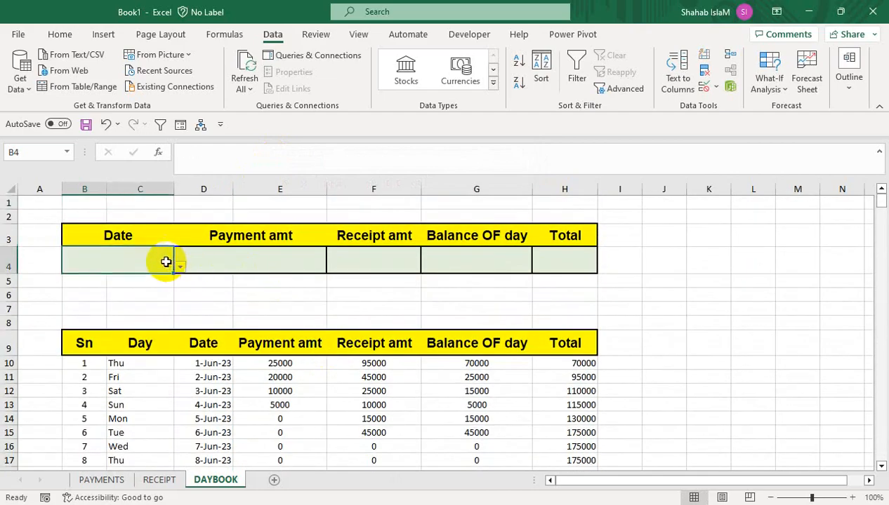
pyautogui.click(180, 266)
pyautogui.click(154, 282)
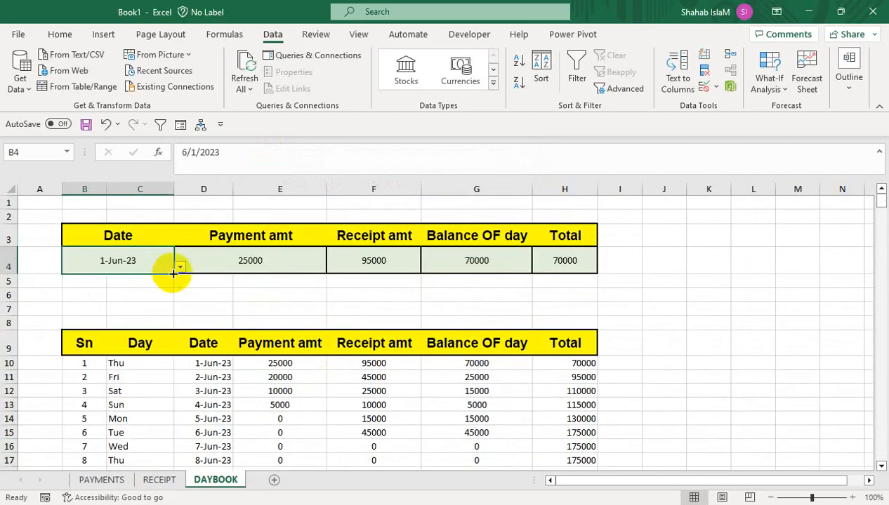
# Make the lookup summary values in B4:H4 bold and enlarge their font to size 20.
pyautogui.moveTo(144, 259); pyautogui.dragTo(545, 258)
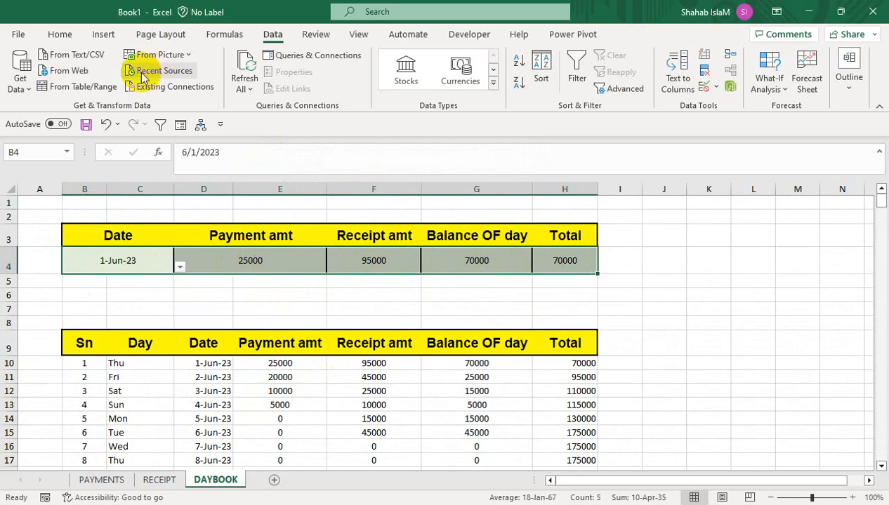
pyautogui.click(59, 33)
pyautogui.click(79, 83)
pyautogui.click(197, 61)
pyautogui.click(197, 61)
pyautogui.click(196, 61)
pyautogui.click(196, 61)
pyautogui.click(197, 61)
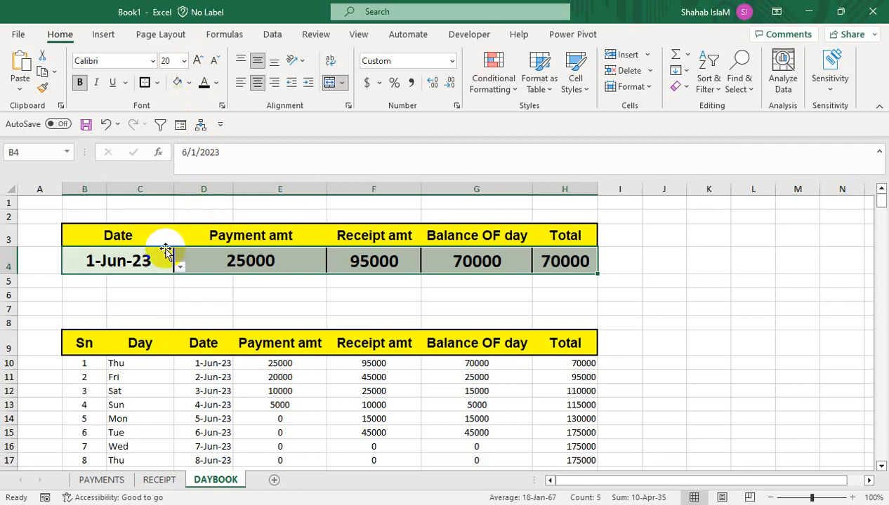
# On the PAYMENTS sheet, merge and center E2:G4 and fill the merged cell with light green.
pyautogui.click(101, 479)
pyautogui.moveTo(313, 239); pyautogui.dragTo(608, 313)
pyautogui.click(338, 233)
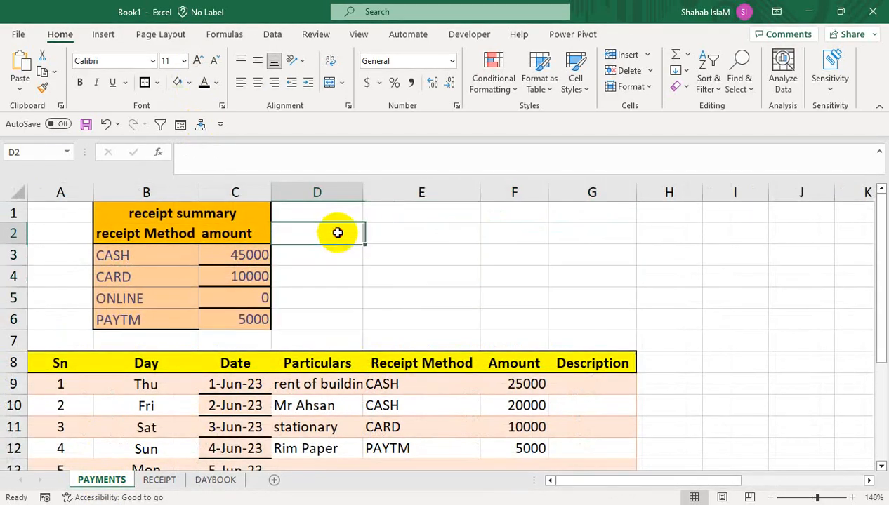
pyautogui.moveTo(376, 230); pyautogui.dragTo(607, 278)
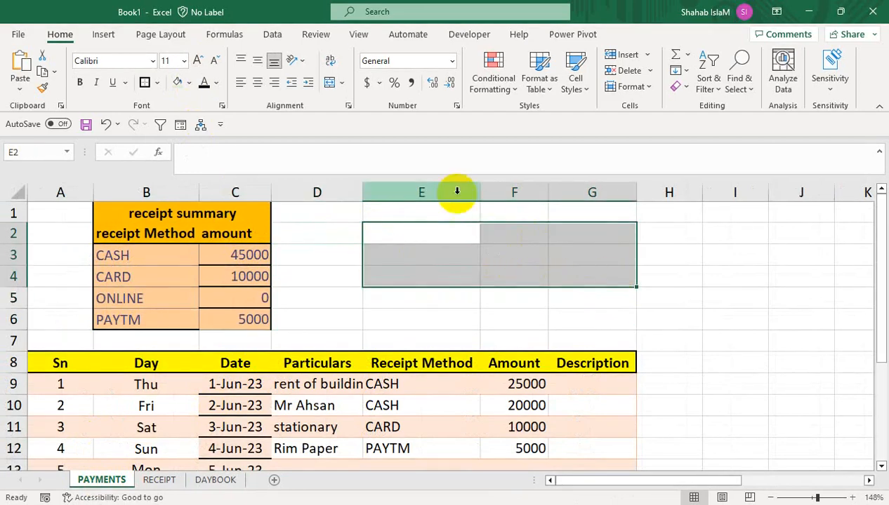
pyautogui.click(330, 82)
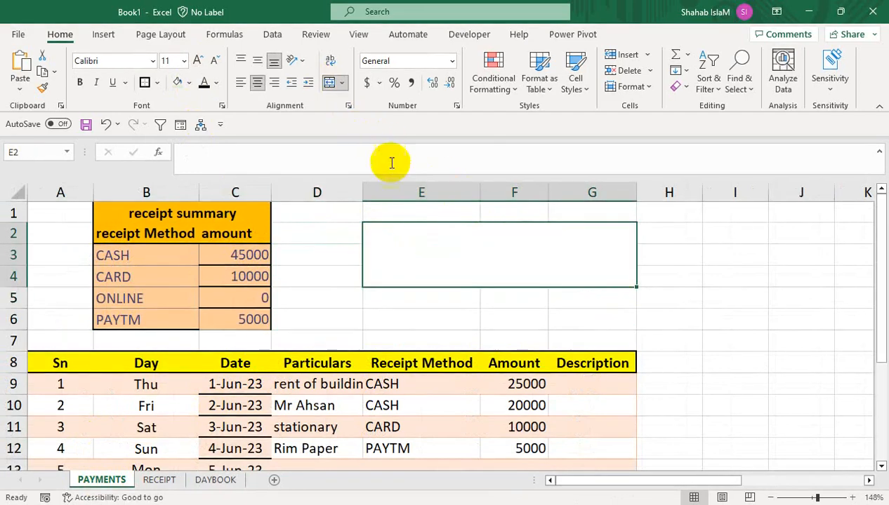
pyautogui.click(178, 82)
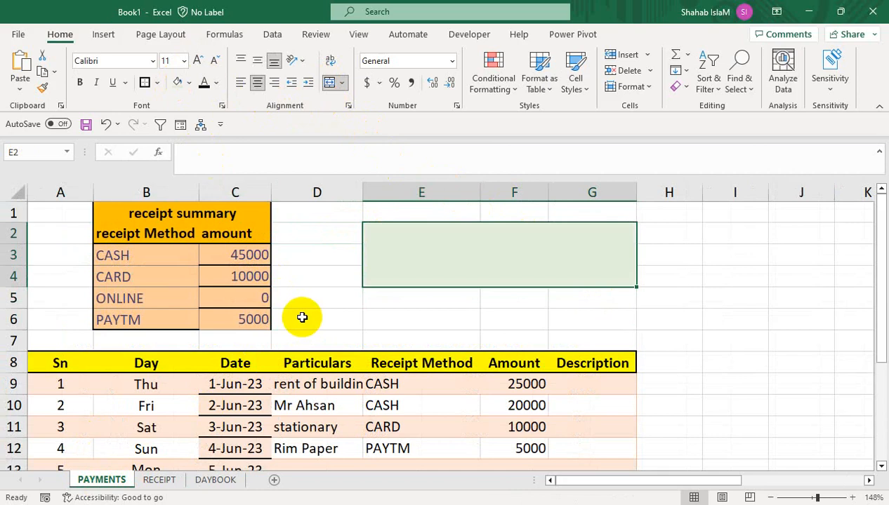
# Enter the author's full name in the merged light green cell E2:G4.
pyautogui.write('Shahab I')
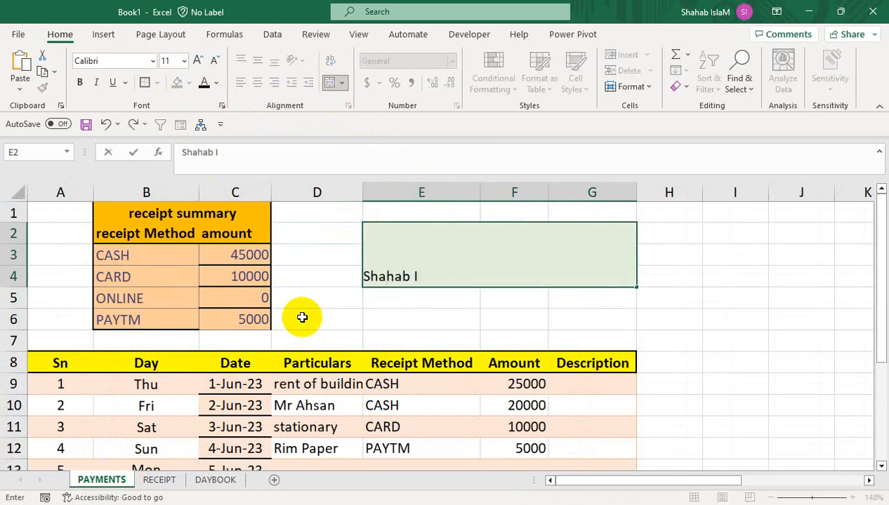
pyautogui.write('slam')
pyautogui.press('Return')
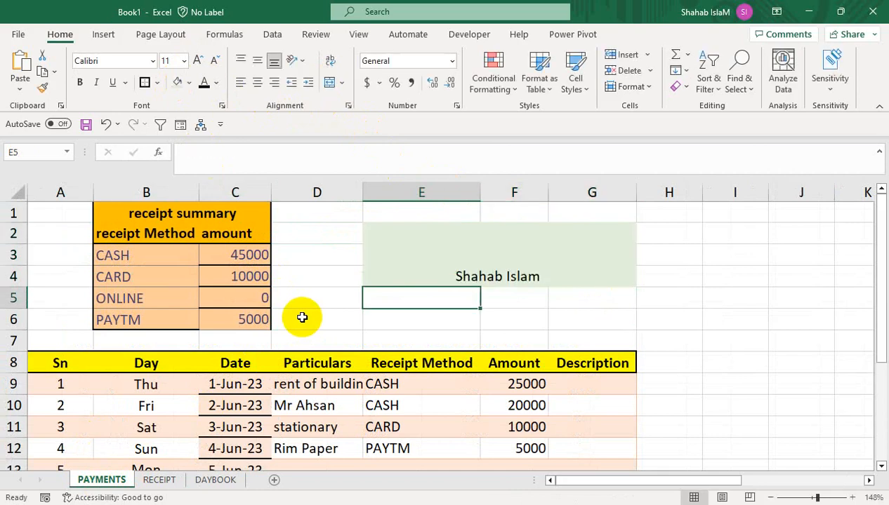
# Format the name in E2:G4 with vertical middle alignment, font size 28 and an outside border.
pyautogui.click(397, 263)
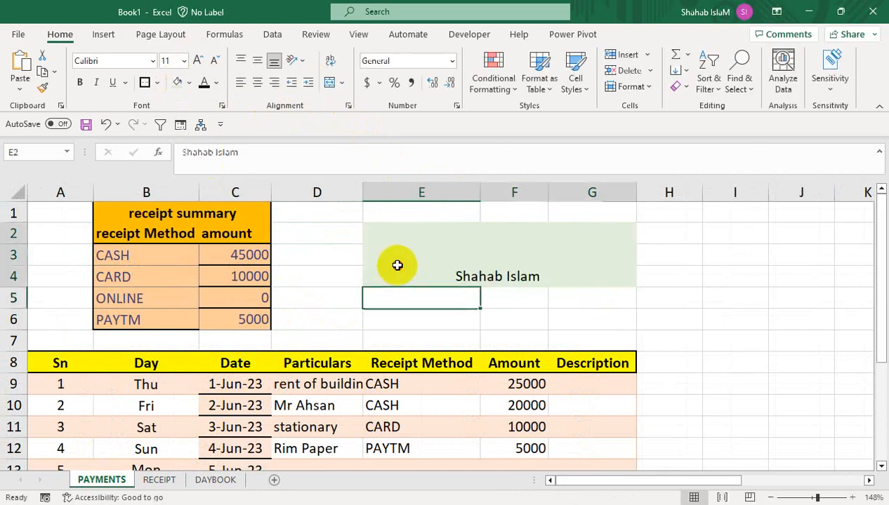
pyautogui.click(257, 60)
pyautogui.click(198, 61)
pyautogui.click(197, 61)
pyautogui.click(198, 61)
pyautogui.click(198, 60)
pyautogui.click(198, 61)
pyautogui.click(198, 60)
pyautogui.click(198, 60)
pyautogui.click(198, 60)
pyautogui.click(198, 60)
pyautogui.moveTo(413, 302); pyautogui.dragTo(568, 293)
pyautogui.click(519, 264)
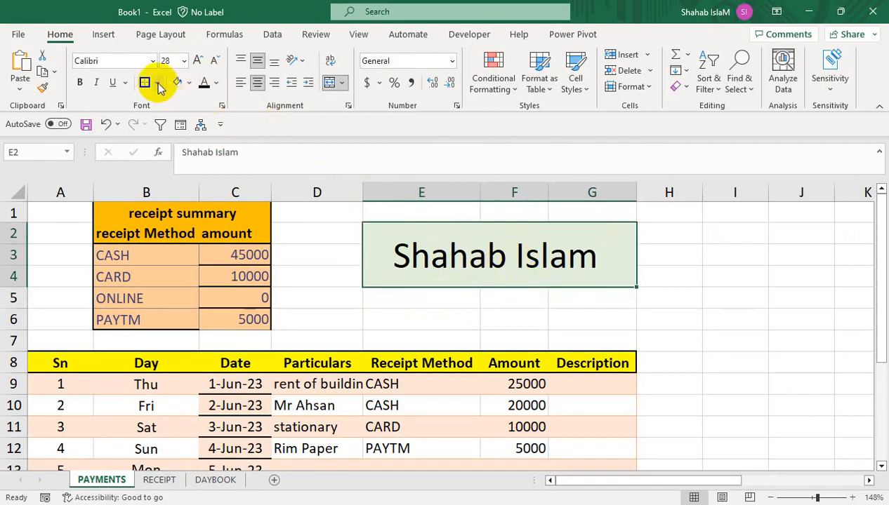
# Merge and center E5:G5 beneath the name and enter the text LIKE SHARE AND SUBSCIBE.
pyautogui.moveTo(429, 299); pyautogui.dragTo(565, 297)
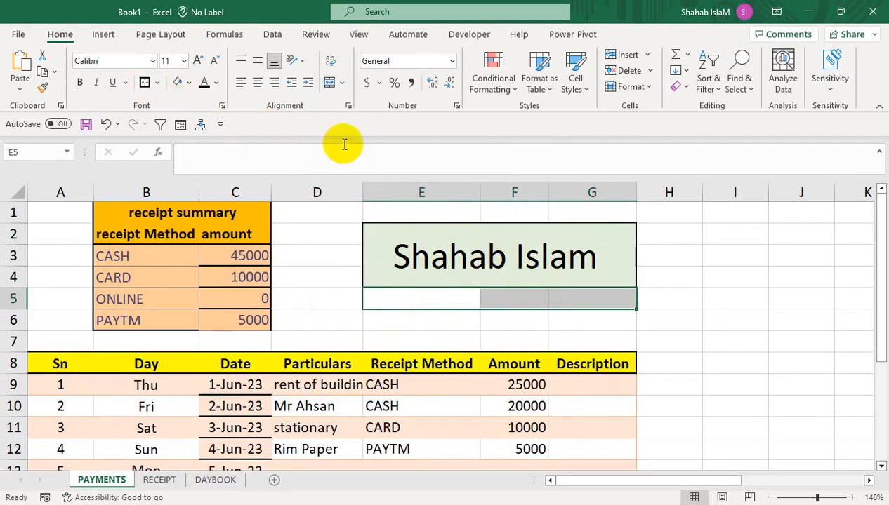
pyautogui.click(330, 84)
pyautogui.press('F2')
pyautogui.write('li')
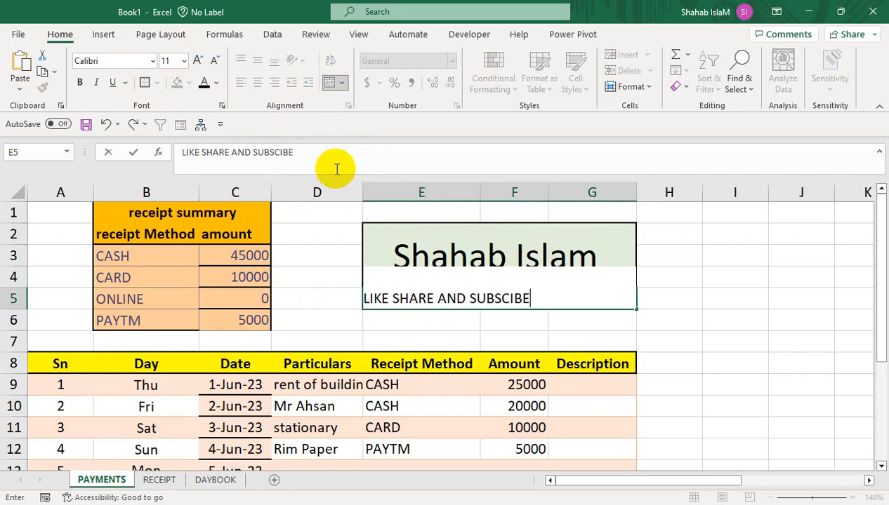
pyautogui.press('Return')
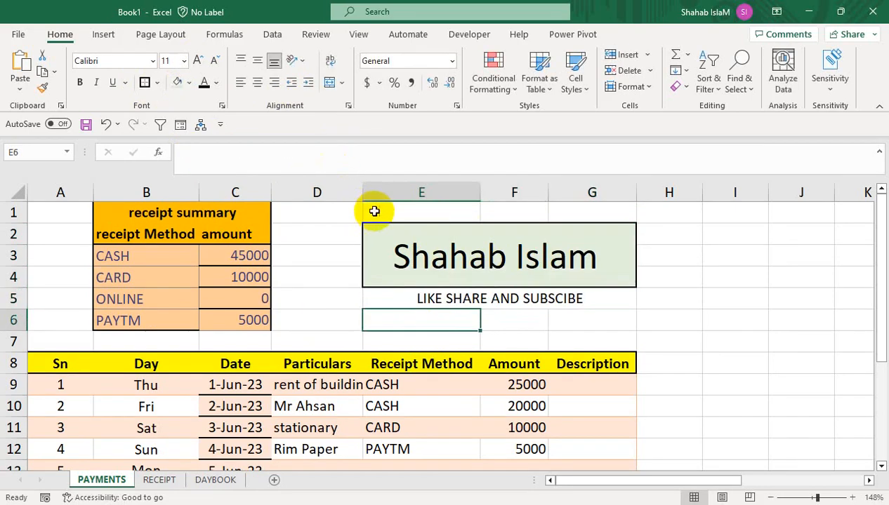
# Fill the E5:G5 banner with red and set its text color to white.
pyautogui.click(432, 297)
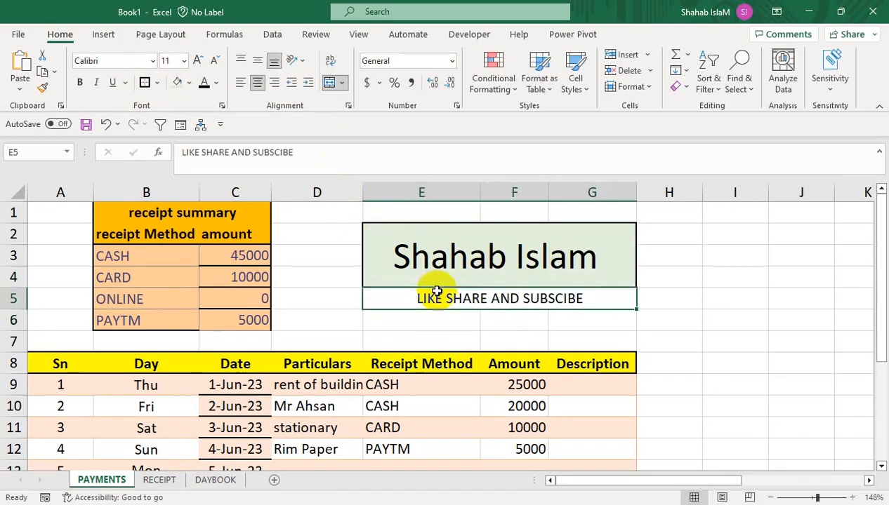
pyautogui.click(188, 83)
pyautogui.click(188, 213)
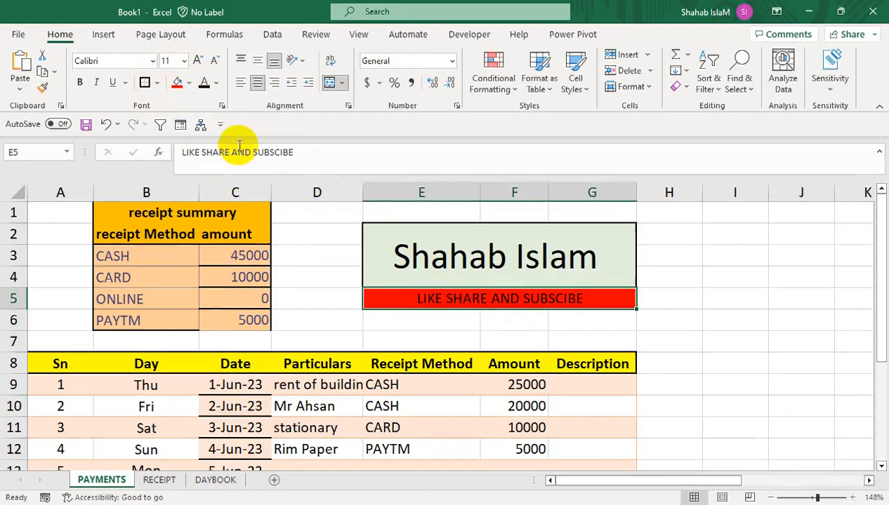
pyautogui.click(215, 82)
pyautogui.click(209, 142)
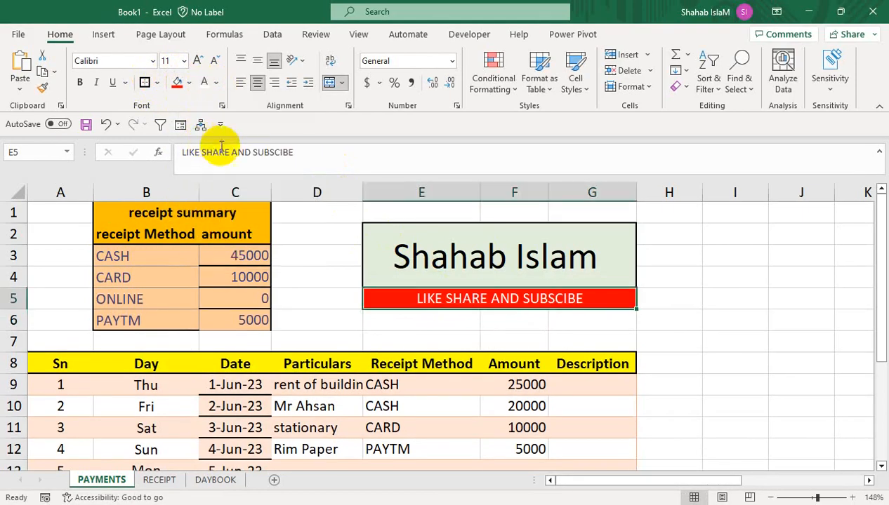
pyautogui.click(462, 259)
pyautogui.click(391, 405)
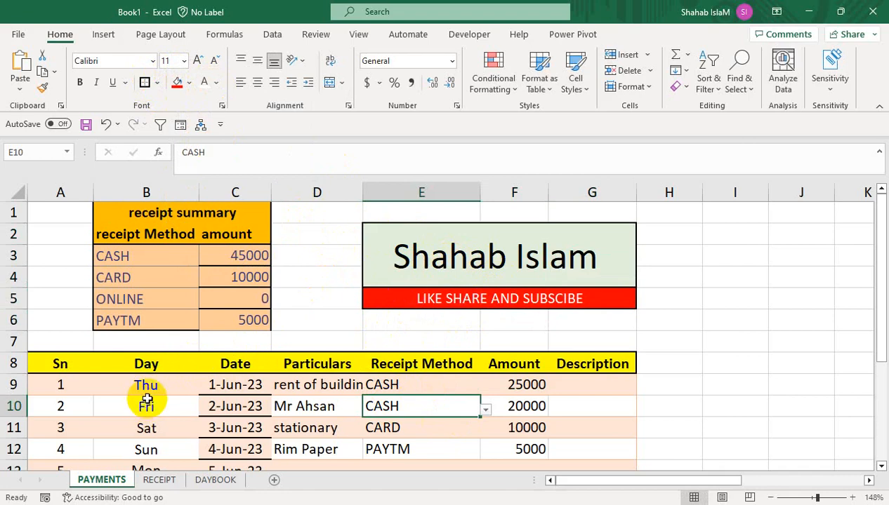
pyautogui.moveTo(242, 388); pyautogui.dragTo(245, 452)
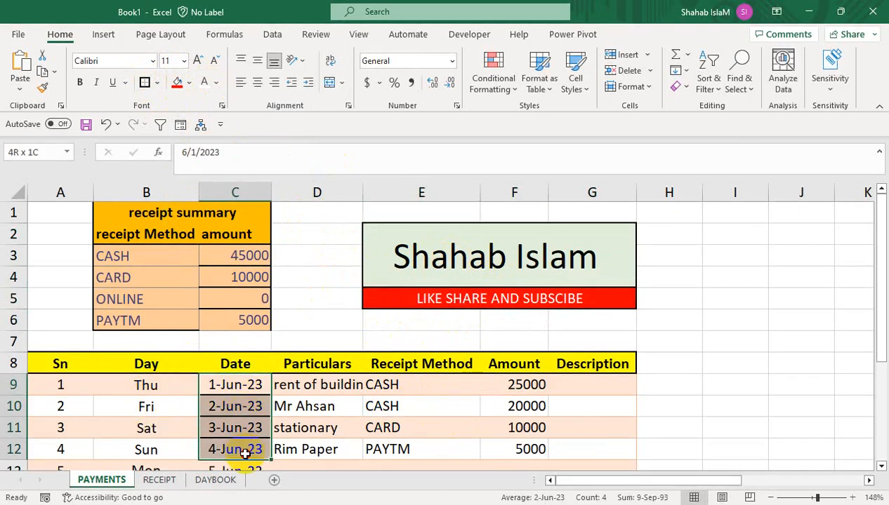
pyautogui.click(172, 480)
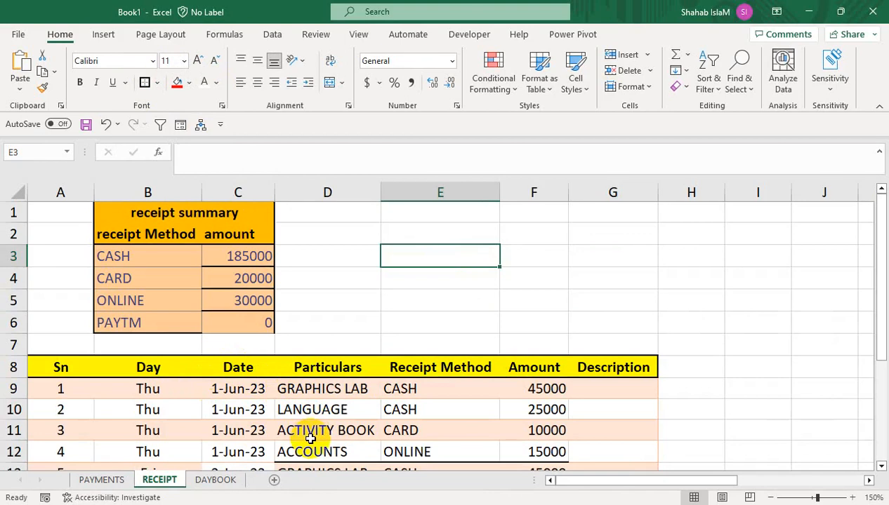
# On the DAYBOOK sheet, choose 4-Jun-23 from the B4 date list and select the Total result in H4.
pyautogui.click(221, 480)
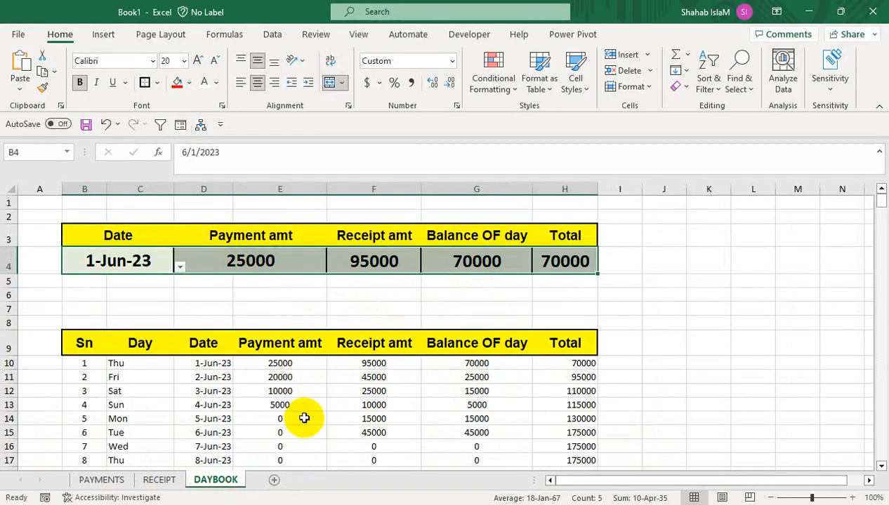
pyautogui.click(180, 266)
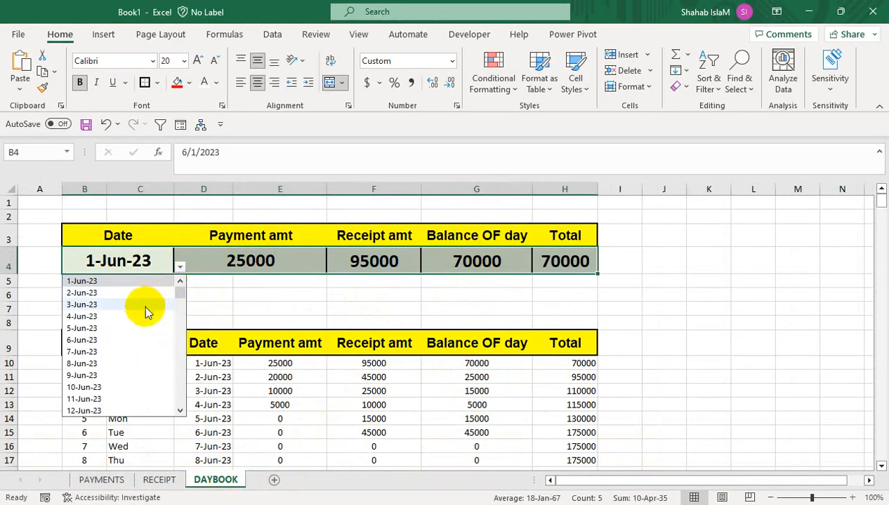
pyautogui.click(130, 317)
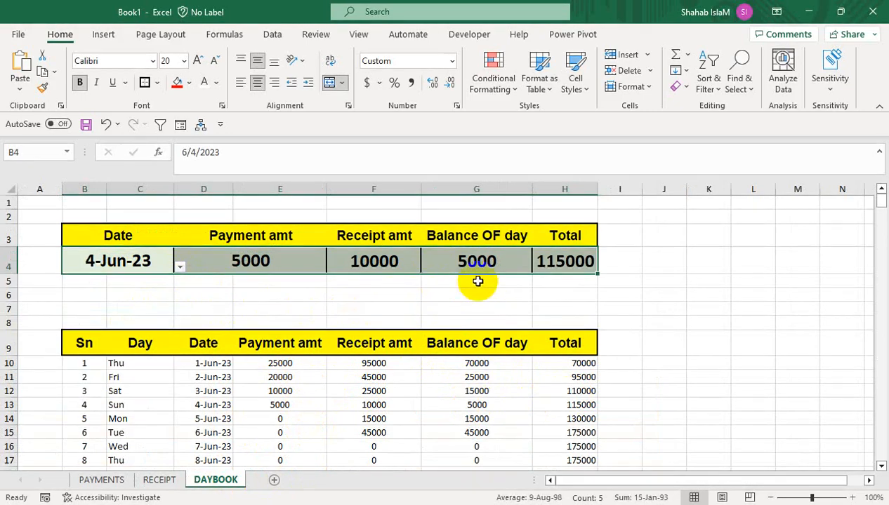
pyautogui.click(563, 261)
pyautogui.click(563, 261)
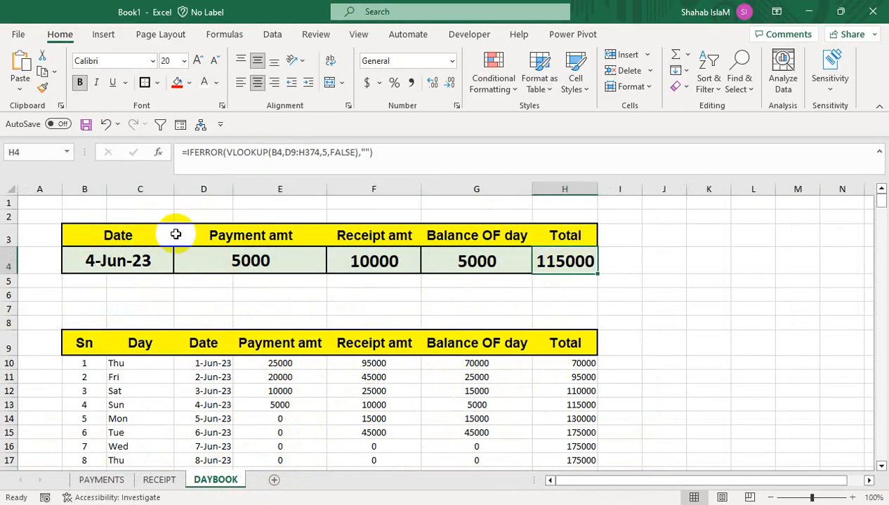
# Hide the gridlines on the DAYBOOK sheet.
pyautogui.click(427, 320)
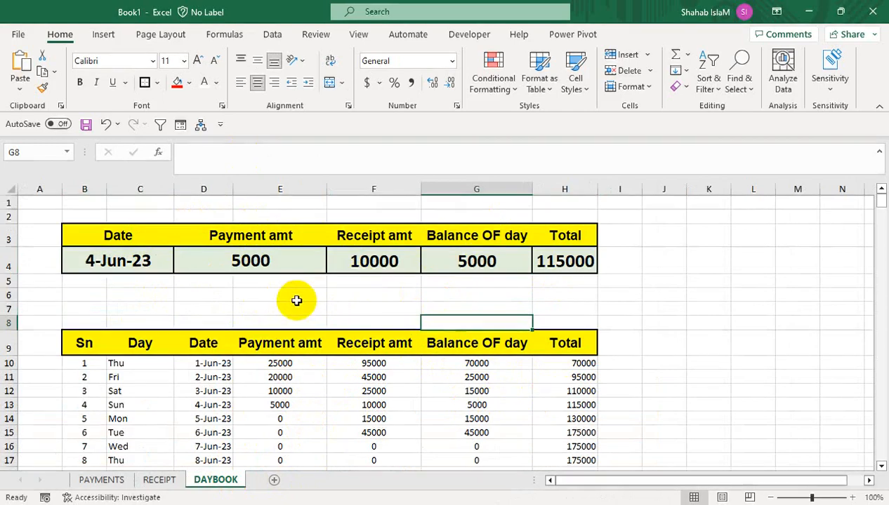
pyautogui.click(357, 34)
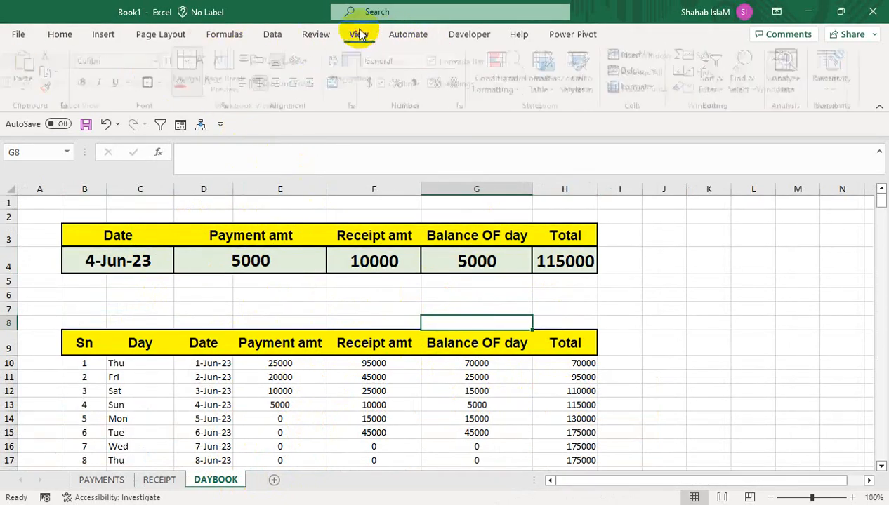
pyautogui.click(388, 83)
pyautogui.click(784, 293)
pyautogui.click(405, 432)
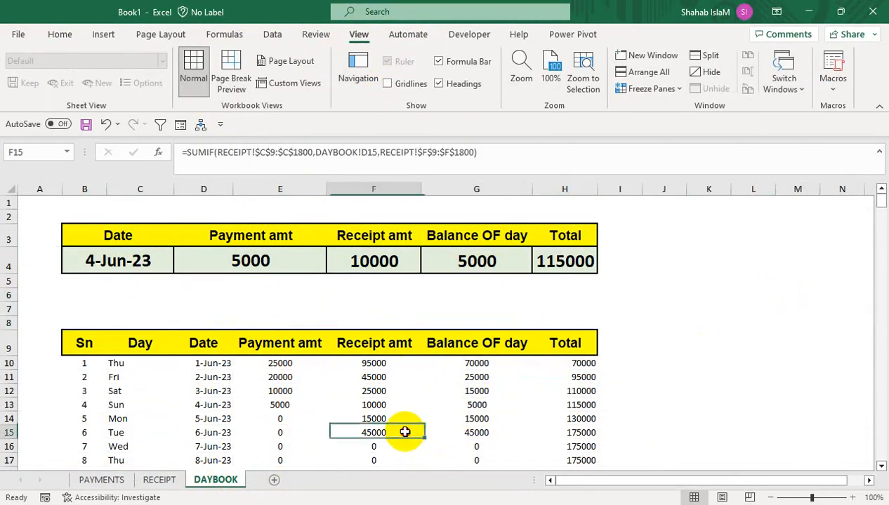
# Apply the Note cell style to all daybook data rows under the headers, from B10 to H374.
pyautogui.click(88, 344)
pyautogui.hotkey('ctrl', 'shift', 'Right')
pyautogui.press('Down')
pyautogui.hotkey('ctrl', 'shift', 'Right')
pyautogui.hotkey('ctrl', 'shift', 'Down')
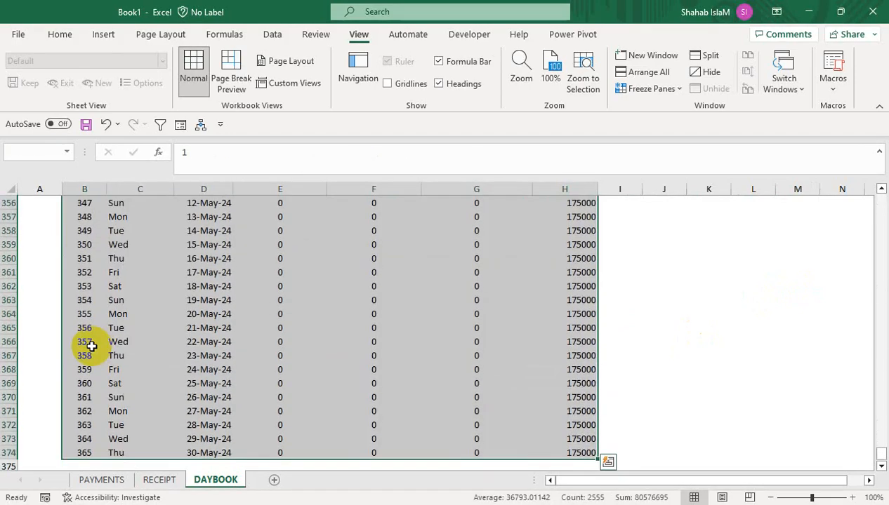
pyautogui.click(59, 34)
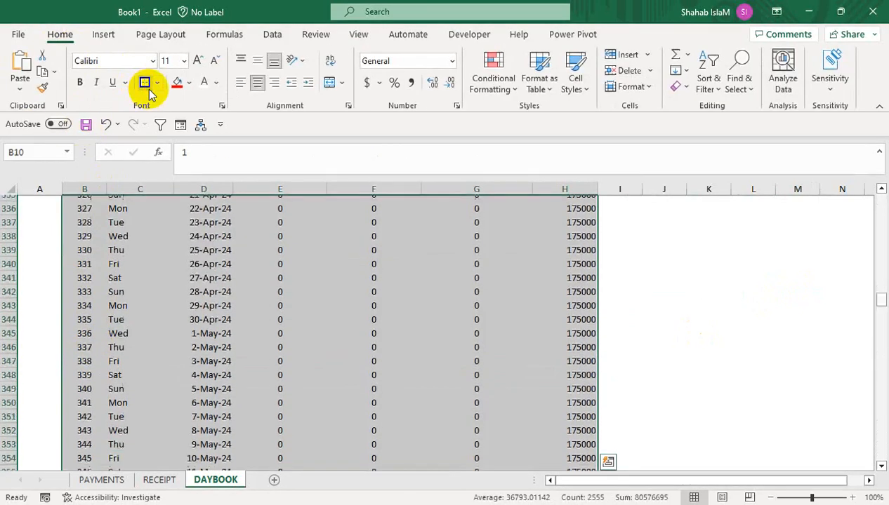
pyautogui.hotkey('ctrl', 'BackSpace')
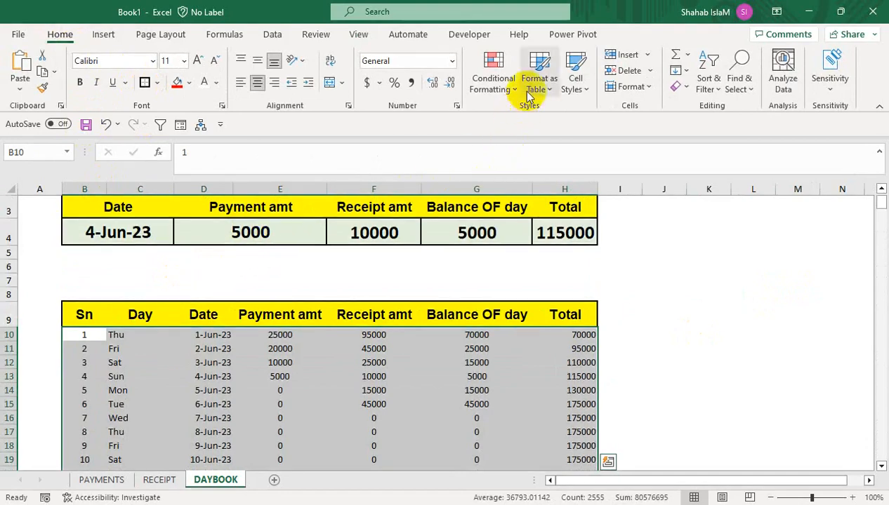
pyautogui.click(579, 78)
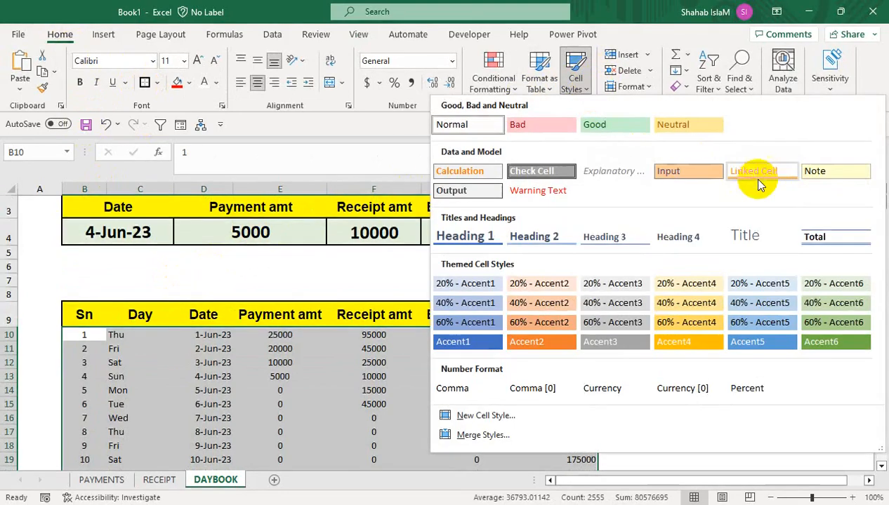
pyautogui.click(814, 173)
pyautogui.click(483, 390)
pyautogui.moveTo(500, 290); pyautogui.dragTo(474, 158)
pyautogui.click(201, 402)
# Review the PAYMENTS, RECEIPT and DAYBOOK sheets, ending on PAYMENTS with the stationary entry in D11 selected.
pyautogui.click(105, 479)
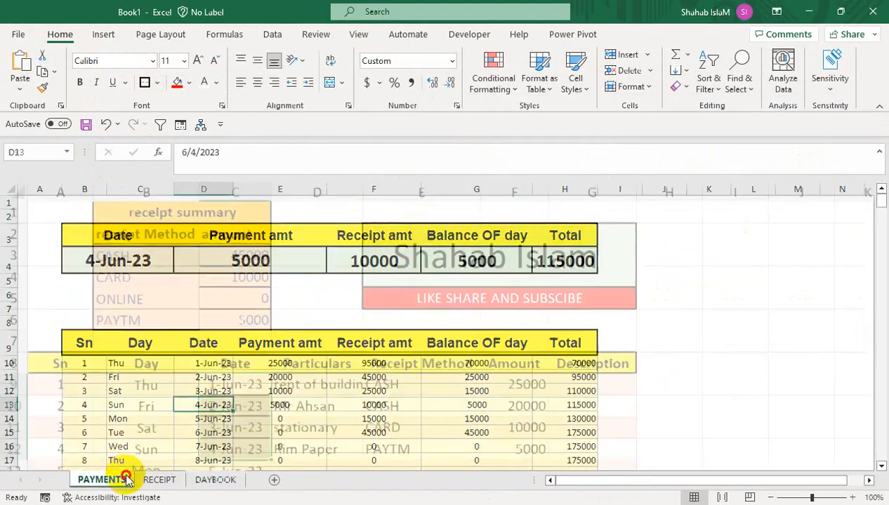
pyautogui.click(156, 483)
pyautogui.click(212, 481)
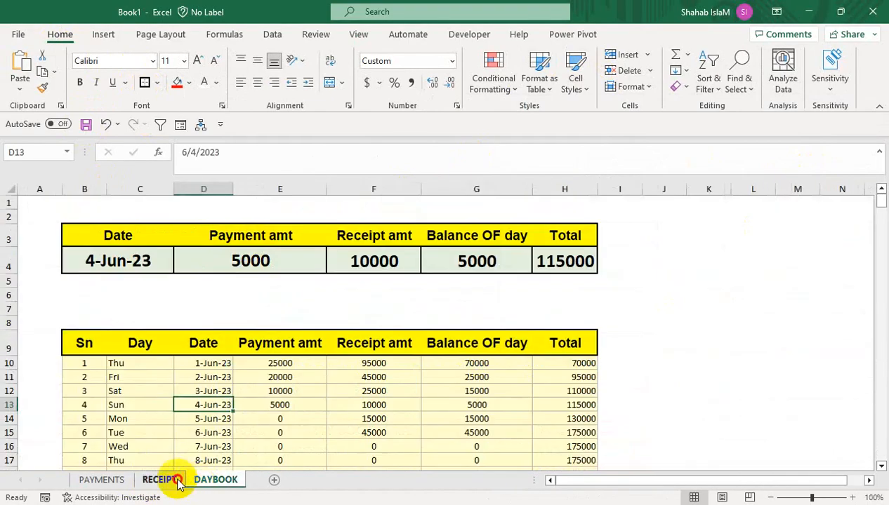
pyautogui.click(176, 481)
pyautogui.click(101, 480)
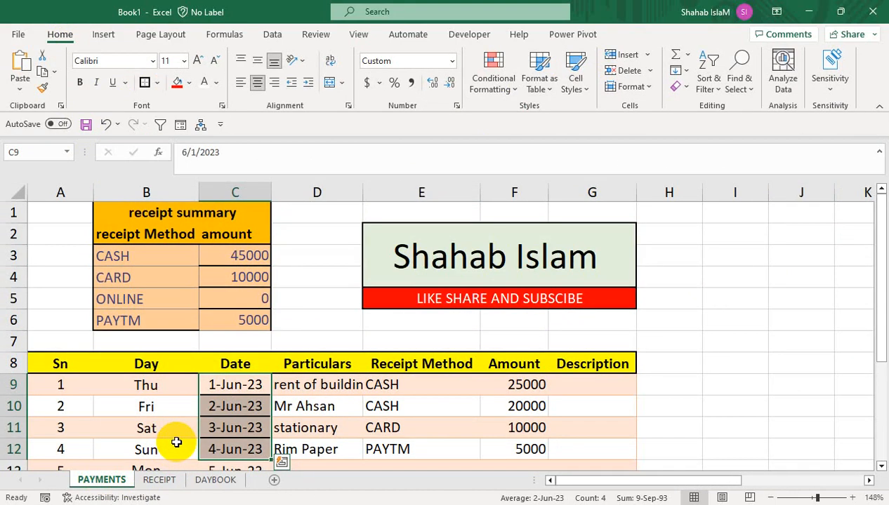
pyautogui.click(356, 431)
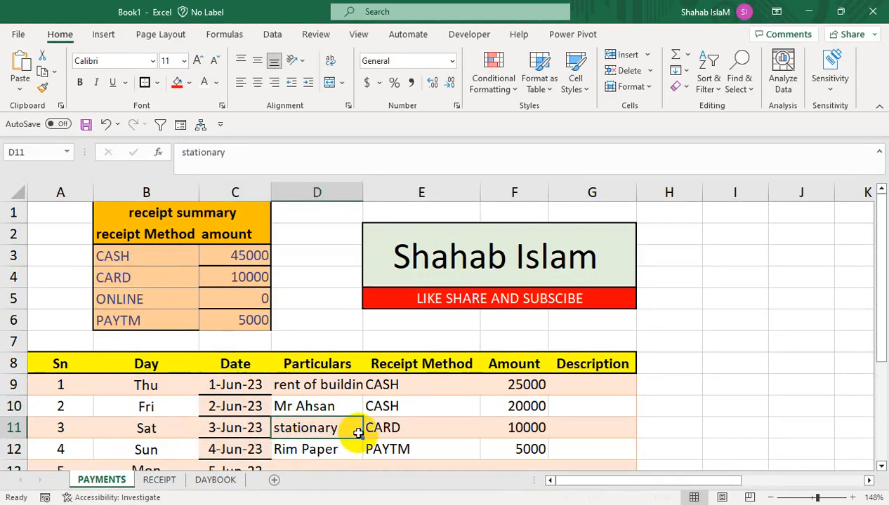